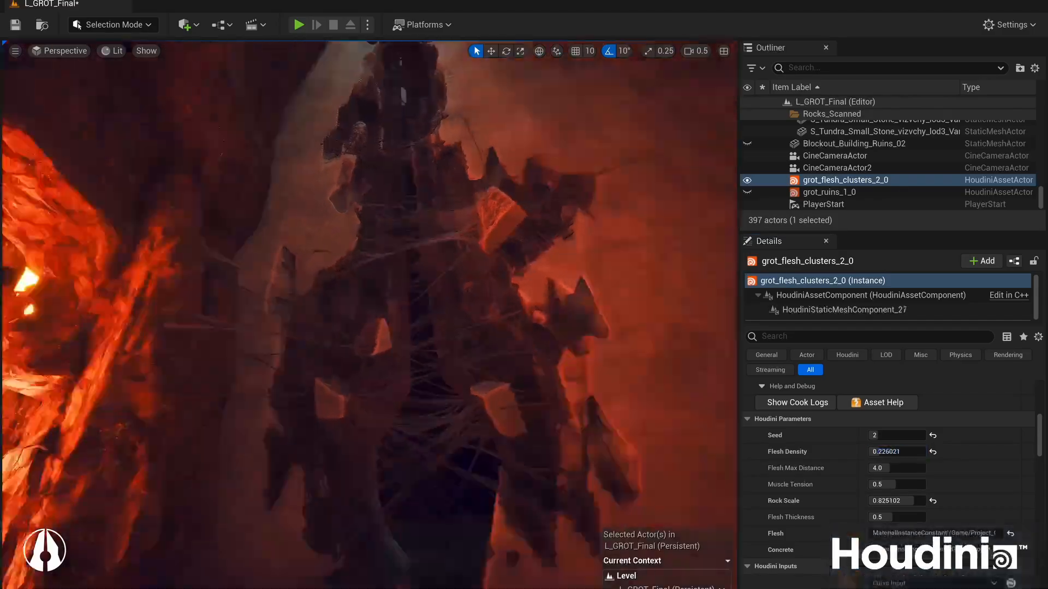
Try out the flesh cluster scenes in Unreal by repositioning a floating rock and raising the blue chamfer cube
{"action": "right_click_drag", "start_coordinate": [311, 329], "coordinate": [311, 329]}
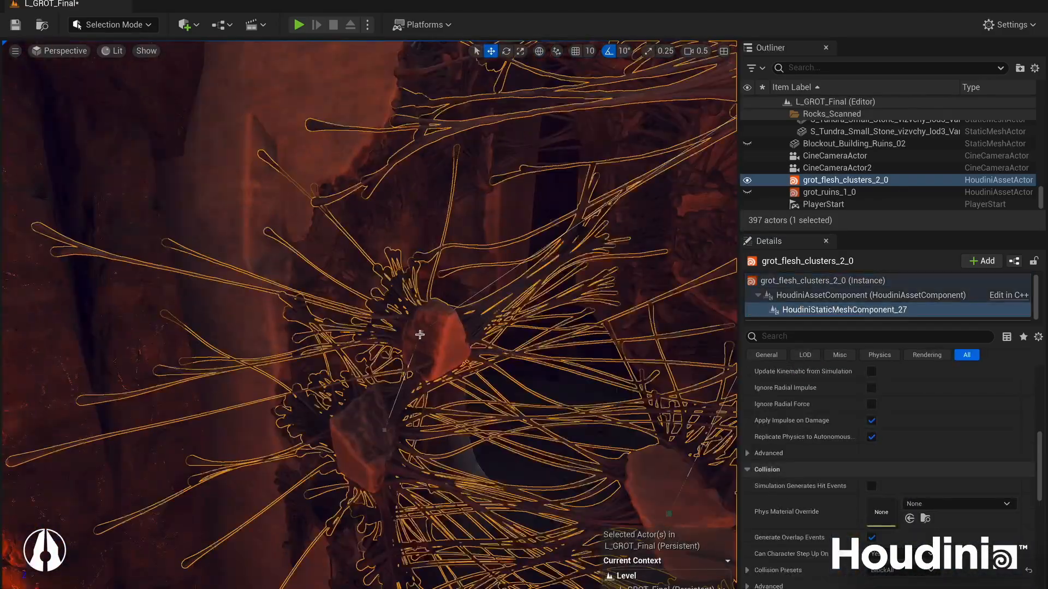
{"action": "left_click", "coordinate": [421, 332]}
{"action": "left_click_drag", "start_coordinate": [423, 310], "coordinate": [425, 180], "text": "alt"}
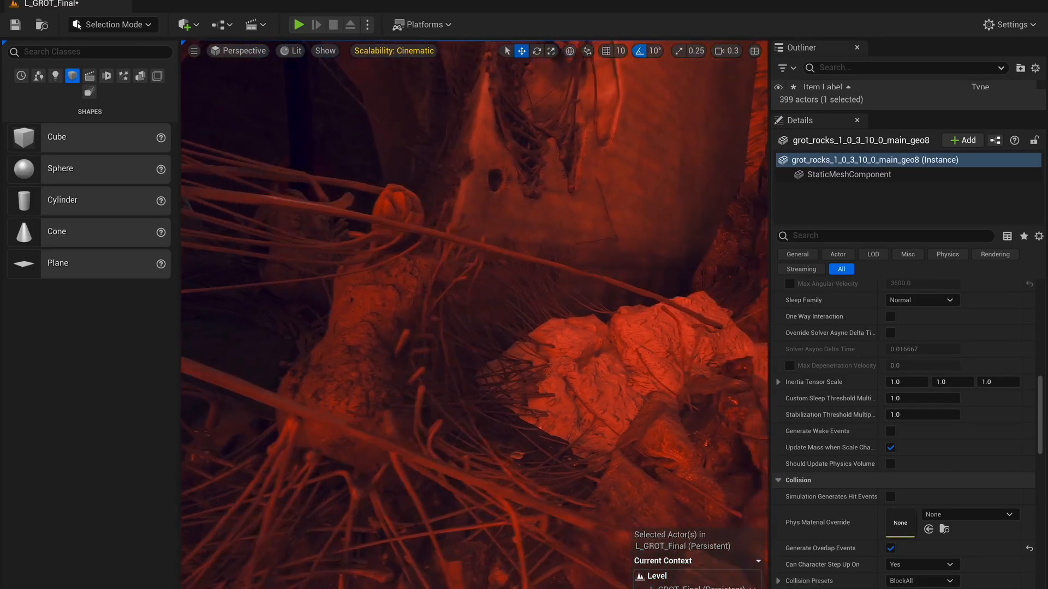
{"action": "scroll", "coordinate": [474, 314], "scroll_direction": "up", "scroll_amount": 2}
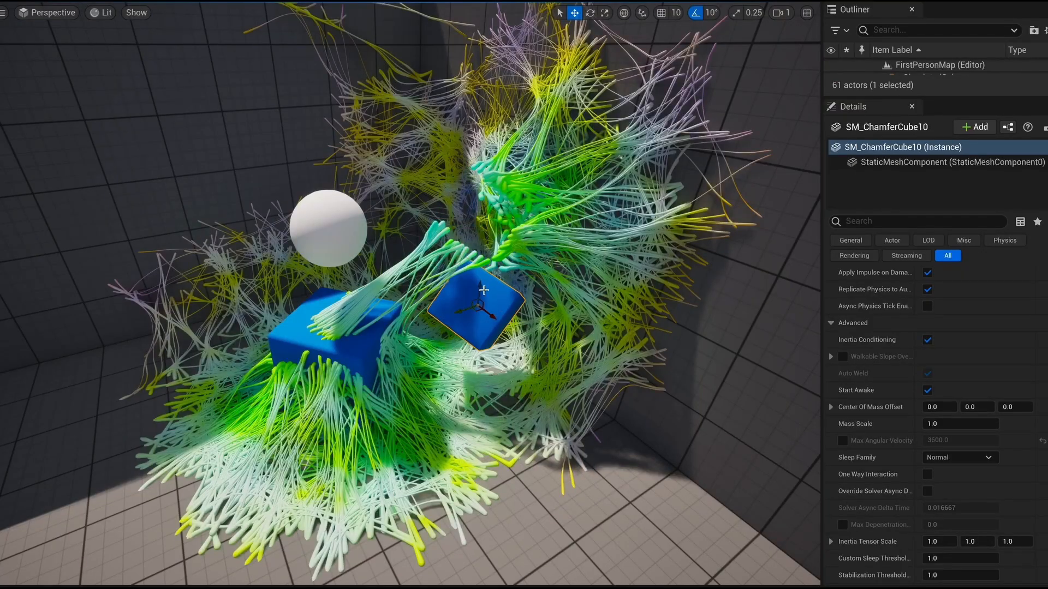
{"action": "left_click_drag", "start_coordinate": [484, 290], "coordinate": [493, 125]}
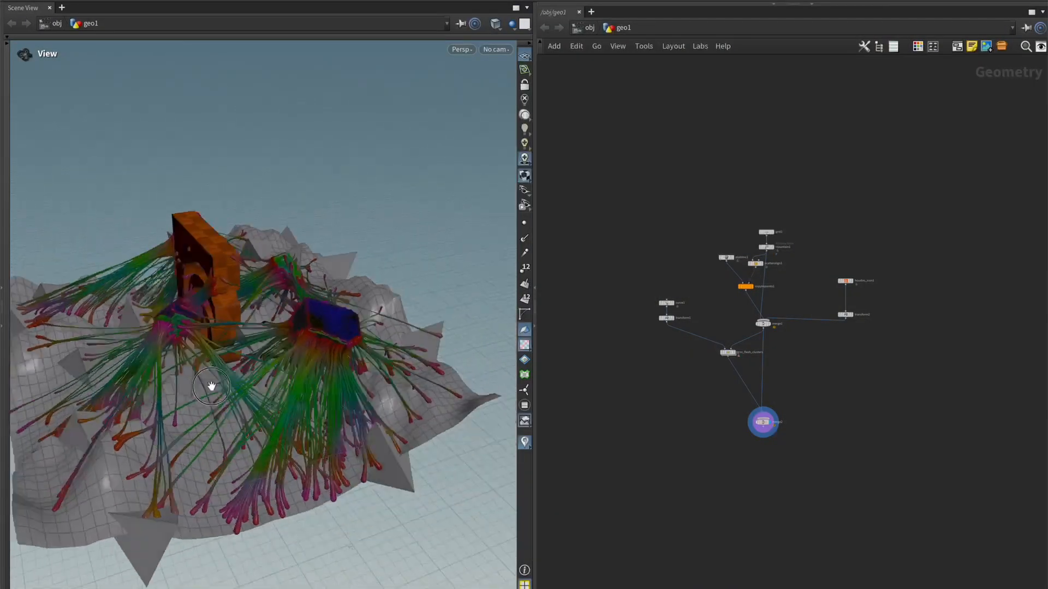
Switch to Houdini and examine the flesh strands between the rocks, the icon wall and the terrain from several angles
{"action": "left_click_drag", "start_coordinate": [211, 385], "coordinate": [330, 398]}
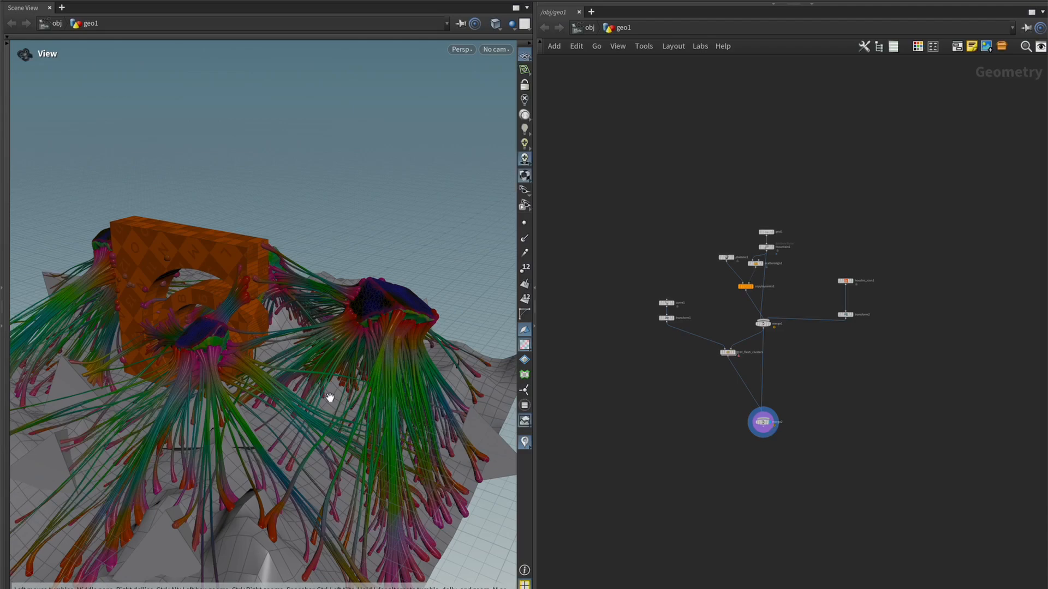
{"action": "left_click_drag", "start_coordinate": [350, 474], "coordinate": [285, 328]}
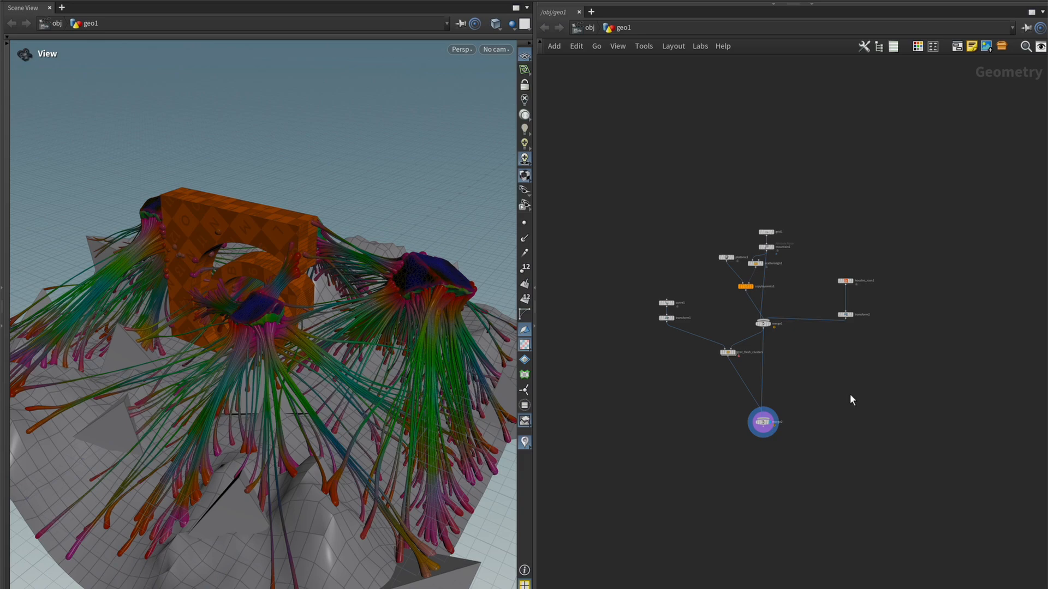
{"action": "middle_click_drag", "start_coordinate": [850, 396], "coordinate": [806, 394]}
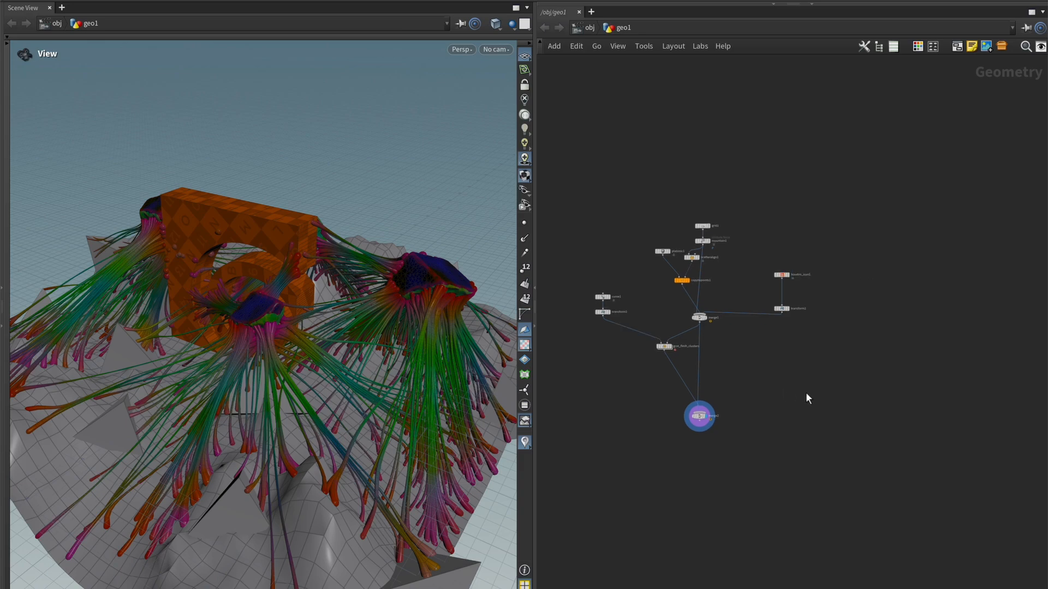
{"action": "left_click_drag", "start_coordinate": [266, 288], "coordinate": [238, 318]}
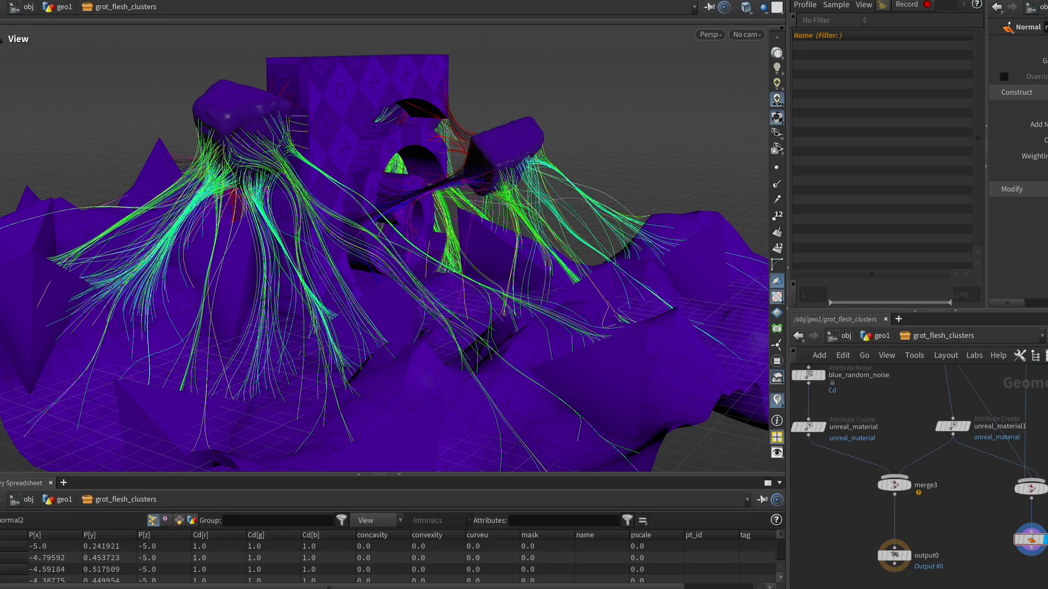
{"action": "left_click_drag", "start_coordinate": [394, 382], "coordinate": [229, 393]}
{"action": "key", "text": "f"}
{"action": "scroll", "coordinate": [428, 304], "scroll_direction": "up", "scroll_amount": 10}
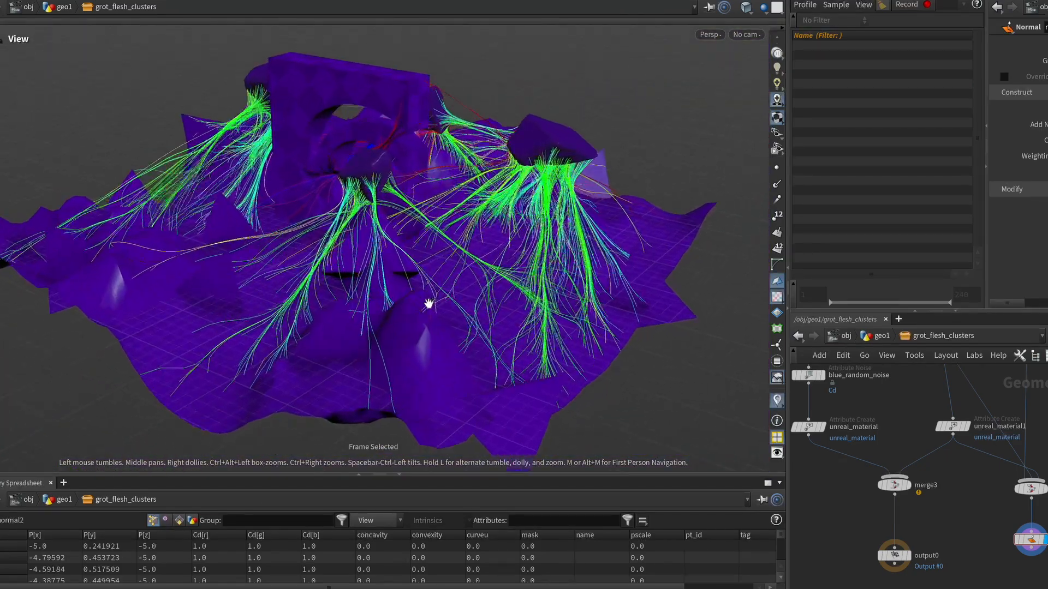
{"action": "left_click_drag", "start_coordinate": [425, 304], "coordinate": [425, 306]}
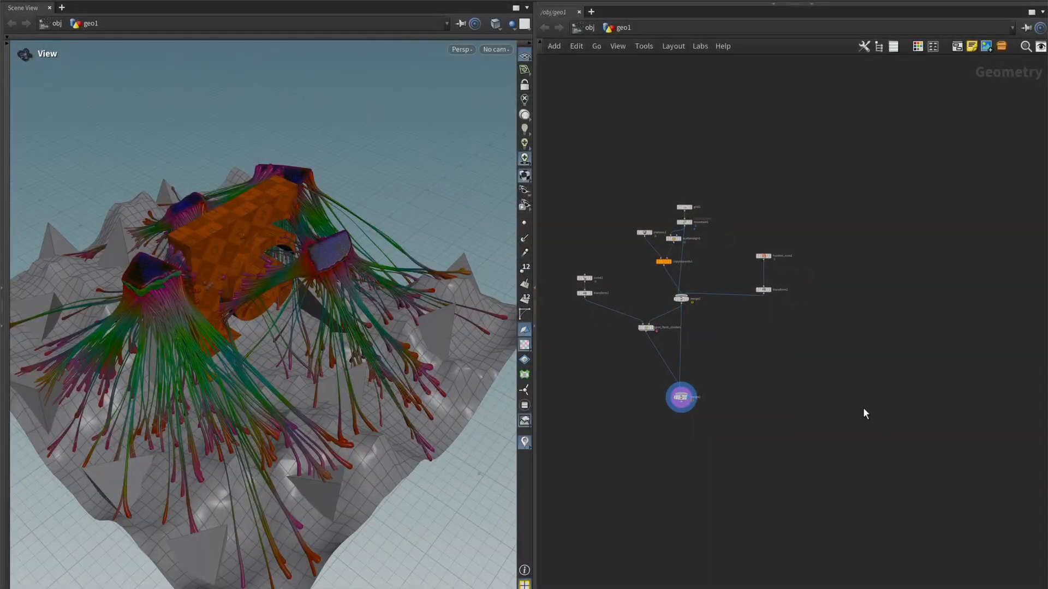
Display the merge1 node and examine the combined terrain, spike and Houdini icon geometry
{"action": "middle_click_drag", "start_coordinate": [863, 409], "coordinate": [842, 414]}
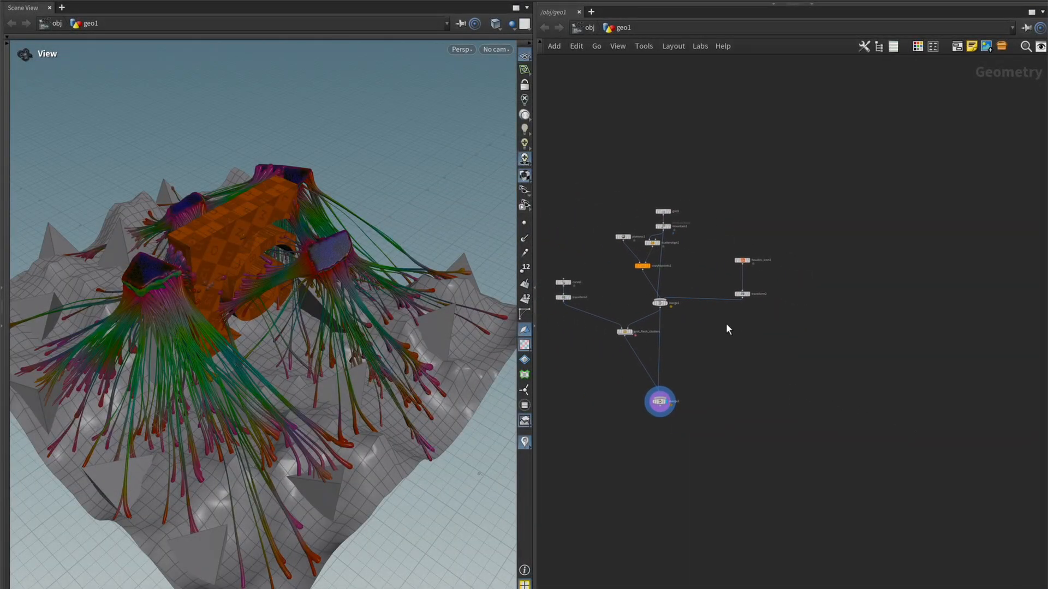
{"action": "scroll", "coordinate": [658, 302], "scroll_direction": "up", "scroll_amount": 6}
{"action": "left_click", "coordinate": [682, 269]}
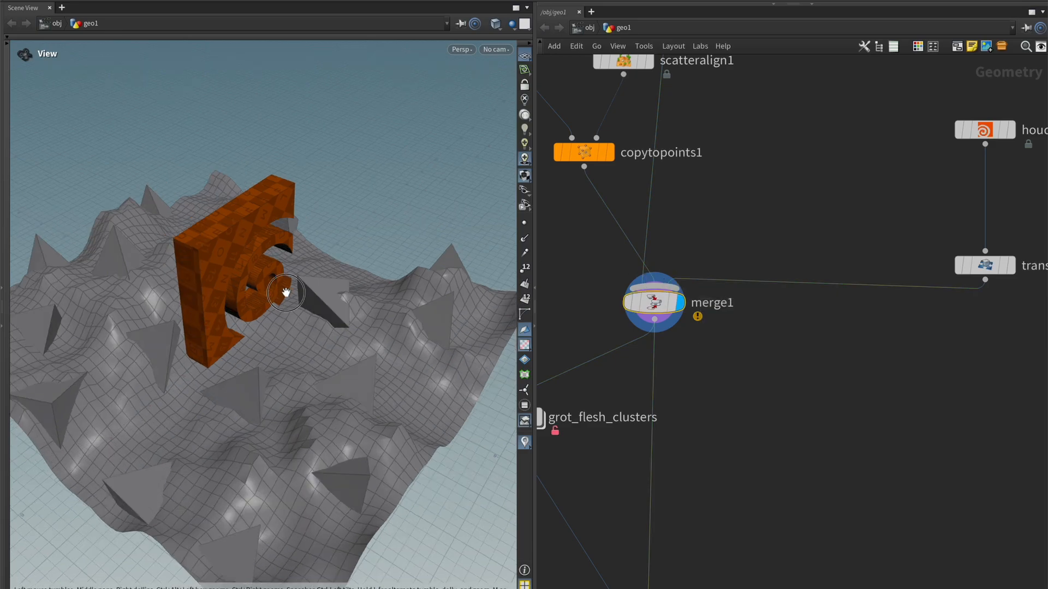
{"action": "left_click_drag", "start_coordinate": [285, 293], "coordinate": [238, 303]}
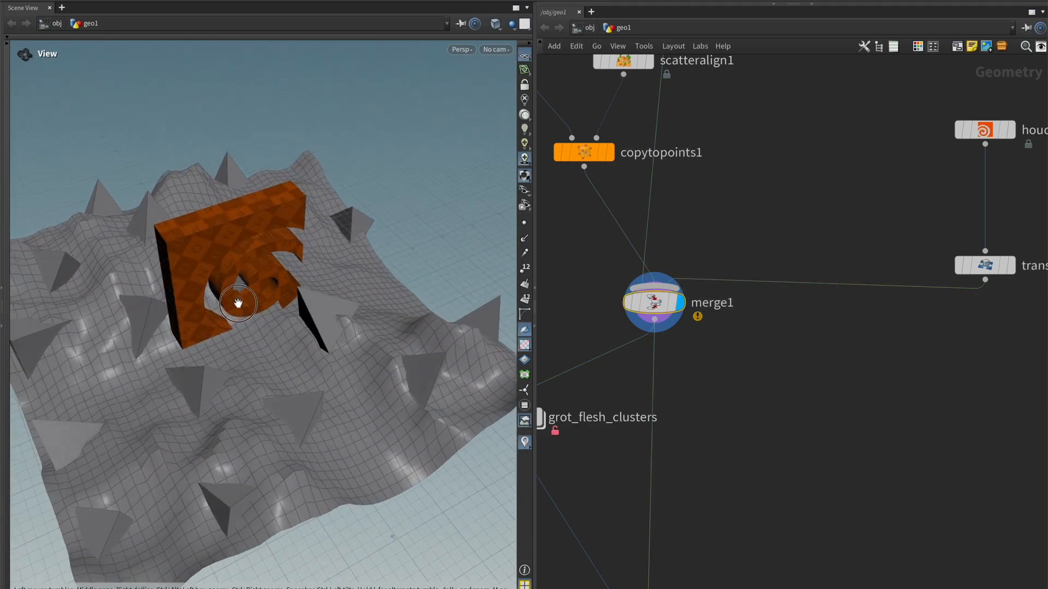
{"action": "scroll", "coordinate": [714, 319], "scroll_direction": "down", "scroll_amount": 5}
Add a Null node fed by merge1 and name it IN_Collision
{"action": "left_click", "coordinate": [641, 279]}
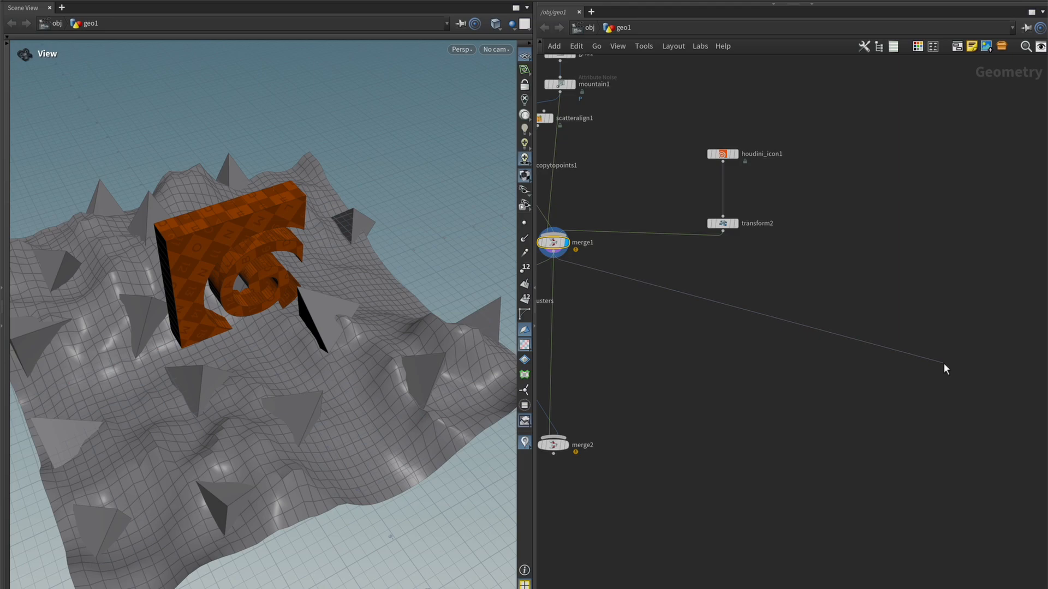
{"action": "key", "text": "Tab"}
{"action": "type", "text": "nu"}
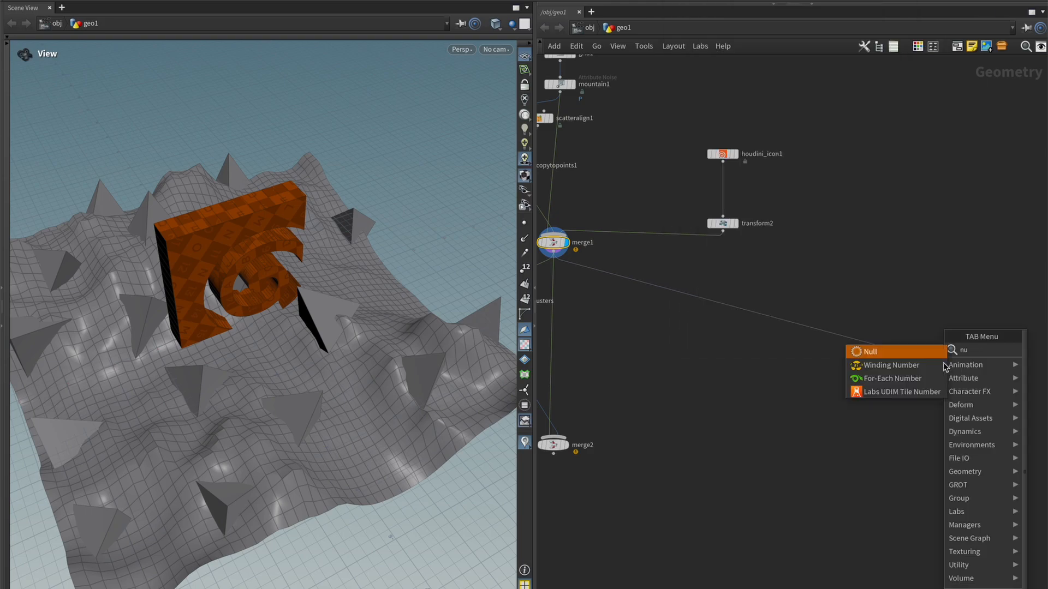
{"action": "key", "text": "Return"}
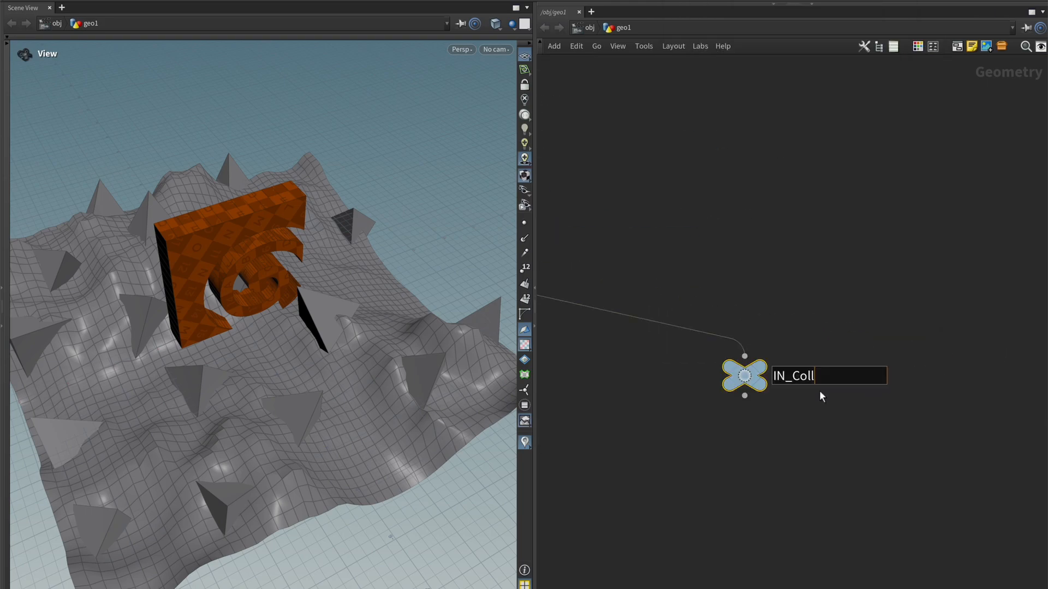
{"action": "type", "text": "ision"}
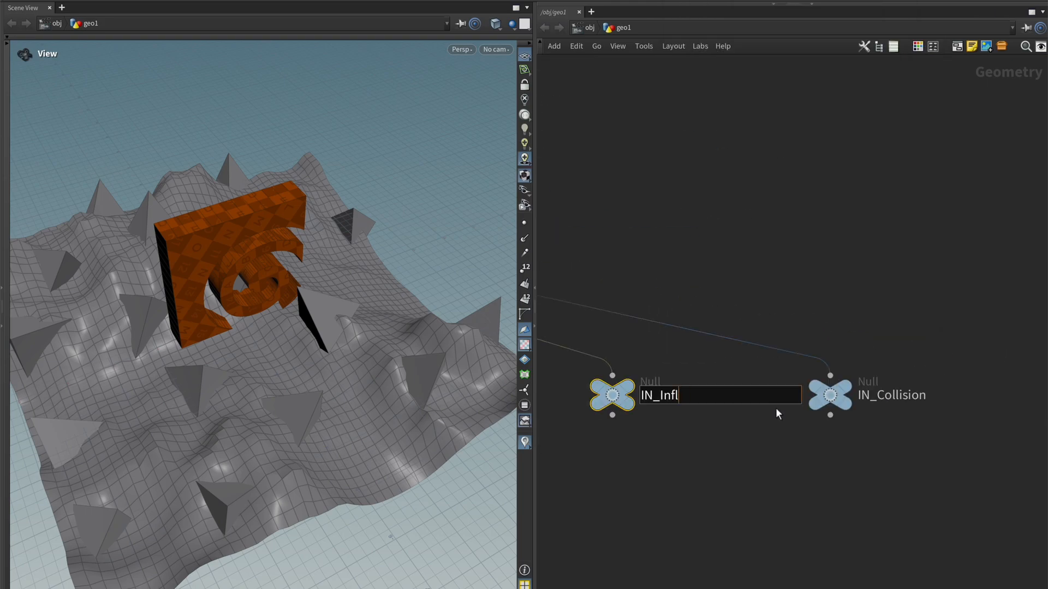
Name the second Null node IN_Influence_Mesh and space IN_Collision farther away from it
{"action": "type", "text": "uence_Mesh"}
{"action": "key", "text": "Return"}
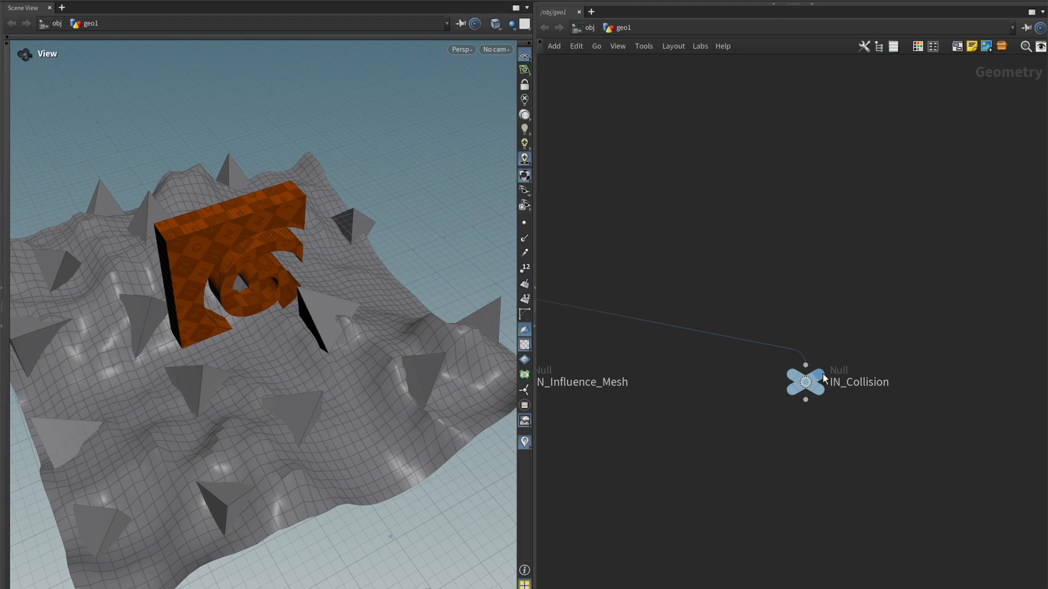
{"action": "left_click_drag", "start_coordinate": [811, 383], "coordinate": [908, 375]}
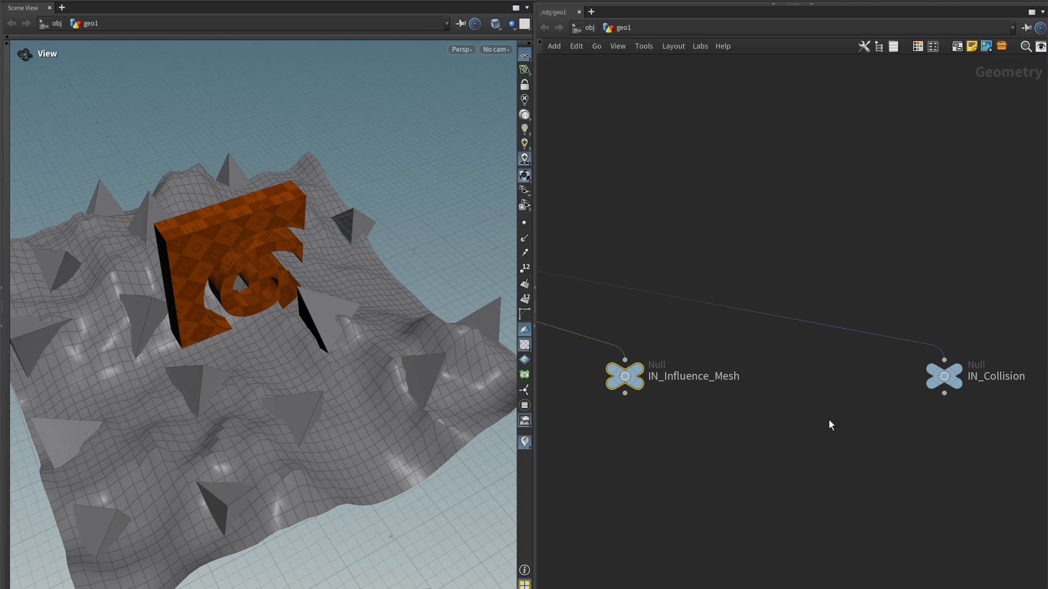
{"action": "scroll", "coordinate": [765, 416], "scroll_direction": "down", "scroll_amount": 3}
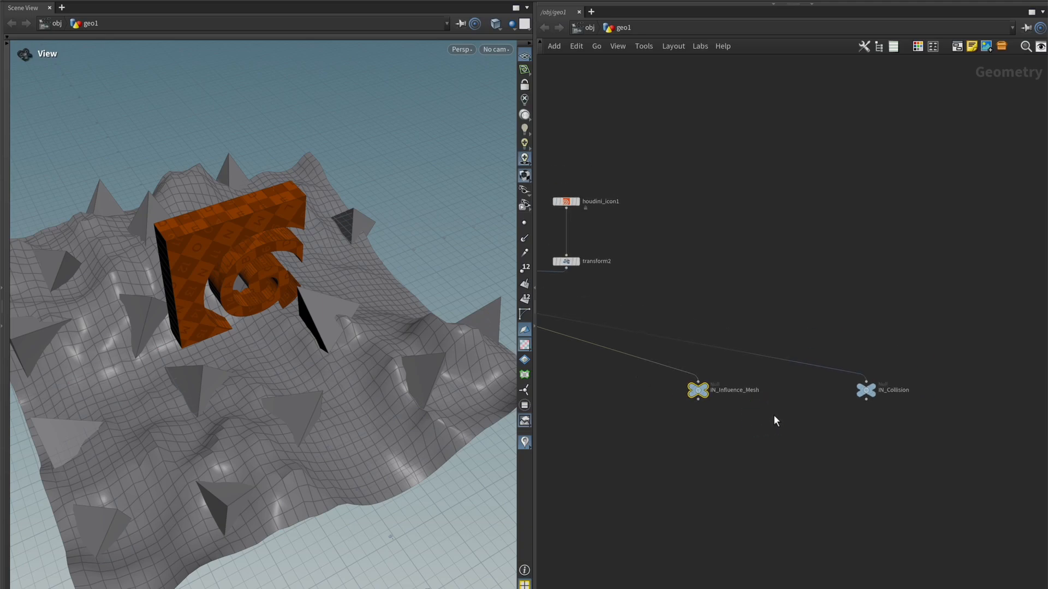
Wire the sphere1 node into IN_Influence_Mesh and align the sphere node directly above it
{"action": "middle_click_drag", "start_coordinate": [775, 414], "coordinate": [766, 402]}
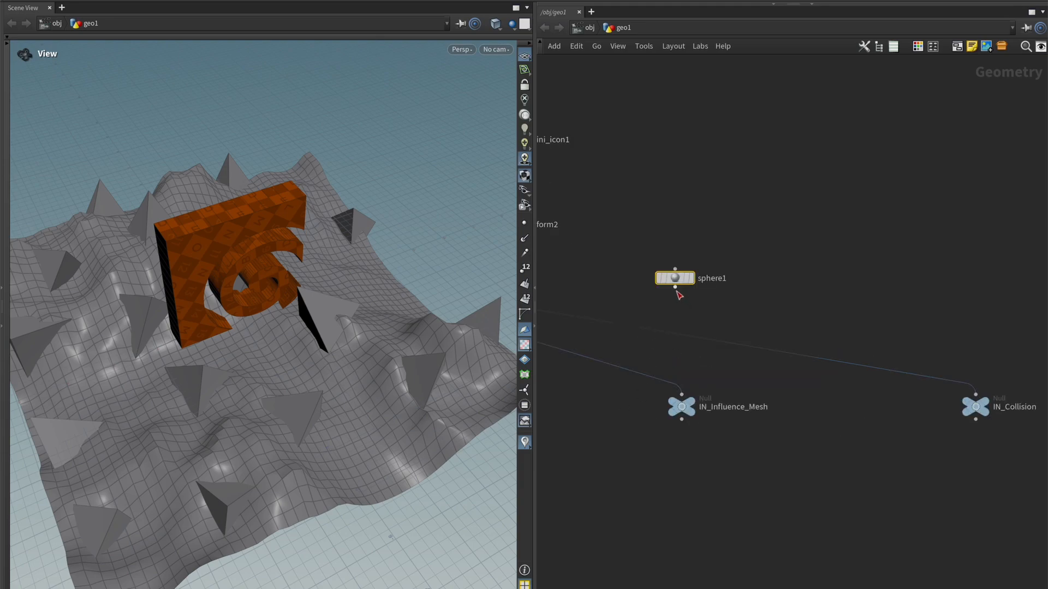
{"action": "left_click_drag", "start_coordinate": [675, 287], "coordinate": [682, 394]}
{"action": "left_click_drag", "start_coordinate": [674, 277], "coordinate": [680, 280]}
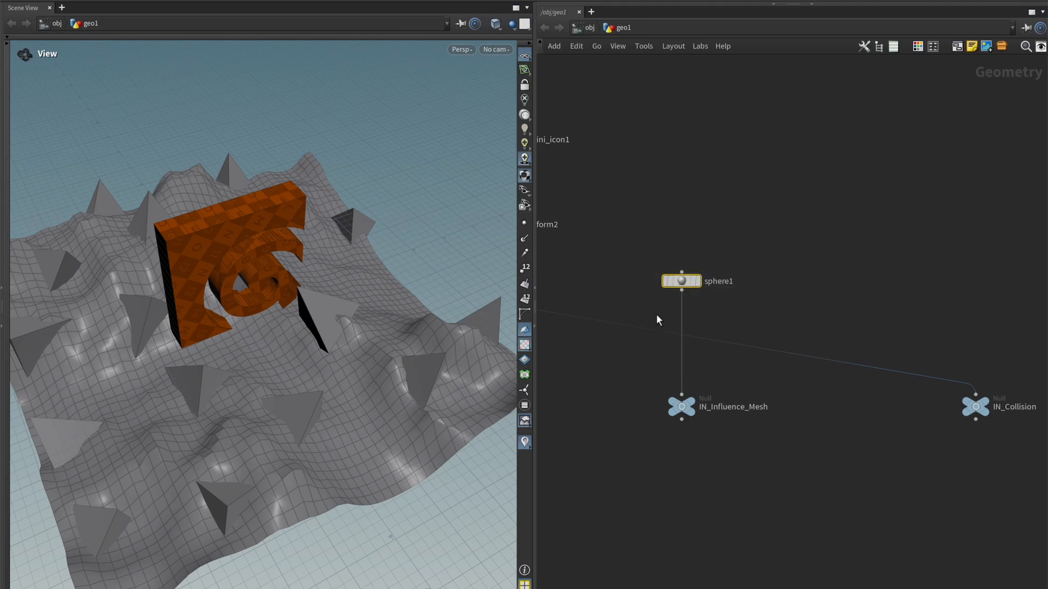
Add a Mask from Geometry (Distance from Geometry) node below the IN_Influence_Mesh null
{"action": "middle_click_drag", "start_coordinate": [664, 483], "coordinate": [696, 375]}
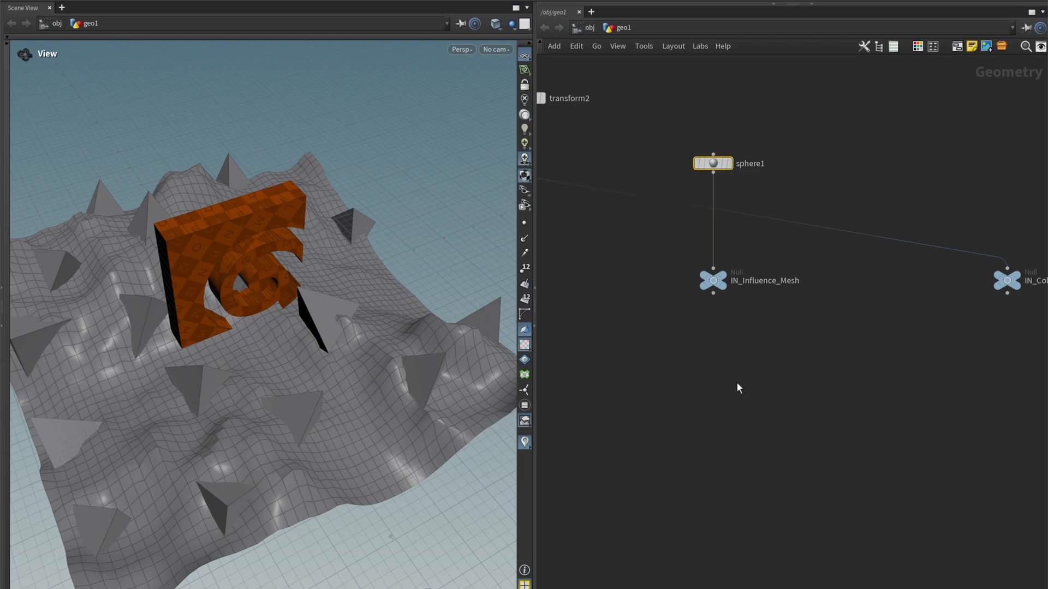
{"action": "key", "text": "Tab"}
{"action": "type", "text": "maskf"}
{"action": "key", "text": "Return"}
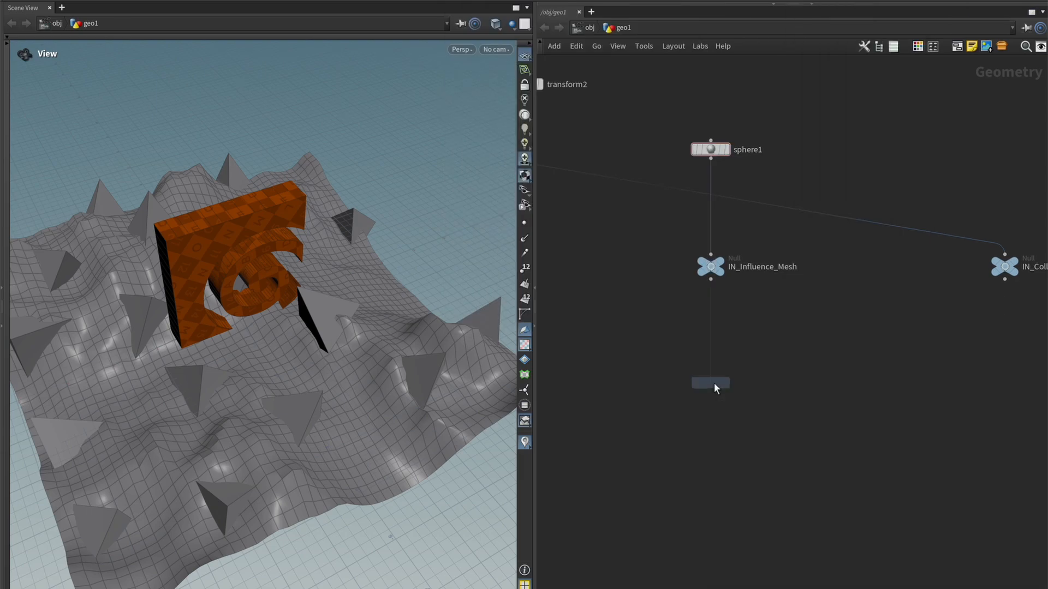
{"action": "left_click", "coordinate": [729, 425]}
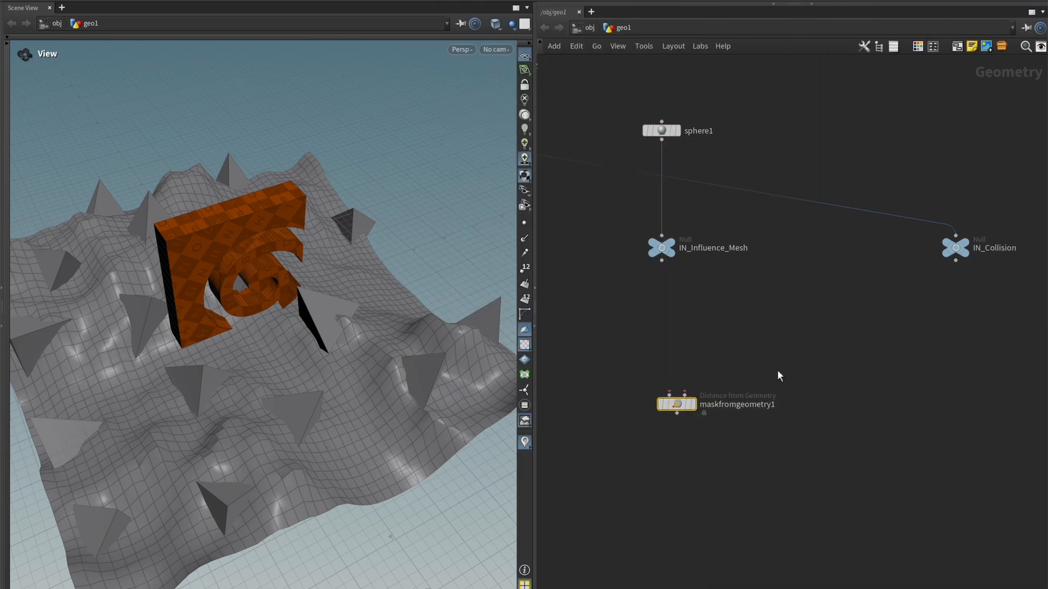
Connect IN_Collision to the mask node's first input and IN_Influence_Mesh to its second input
{"action": "left_click", "coordinate": [657, 261]}
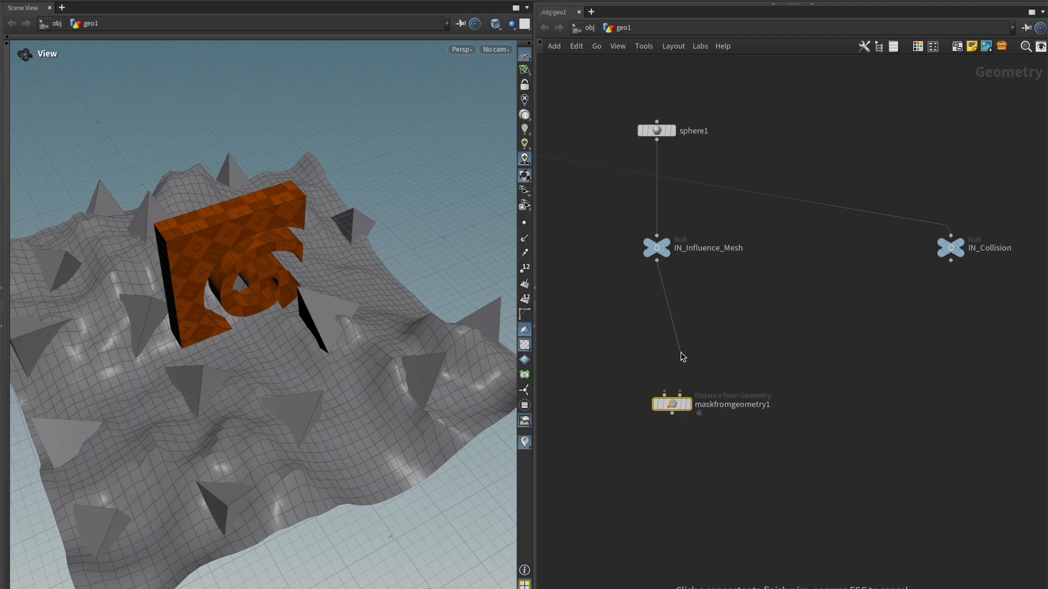
{"action": "left_click", "coordinate": [680, 393]}
{"action": "left_click", "coordinate": [950, 260]}
{"action": "left_click", "coordinate": [657, 384]}
Centre maskfromgeometry1 between the two nulls and visualize its mask attribute on the terrain
{"action": "left_click_drag", "start_coordinate": [689, 404], "coordinate": [807, 405]}
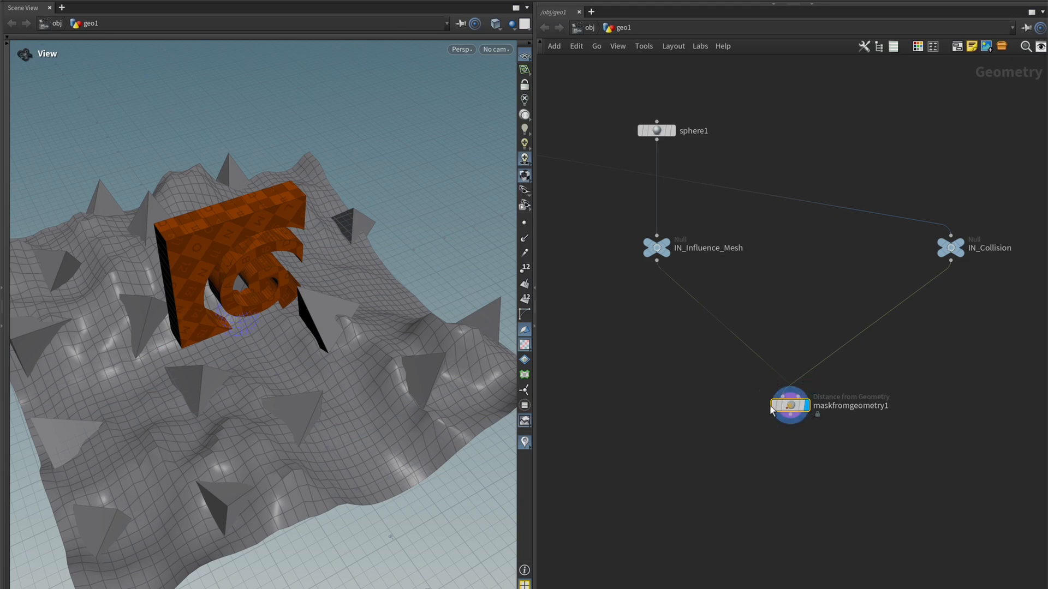
{"action": "middle_click", "coordinate": [775, 405]}
{"action": "left_click", "coordinate": [593, 325]}
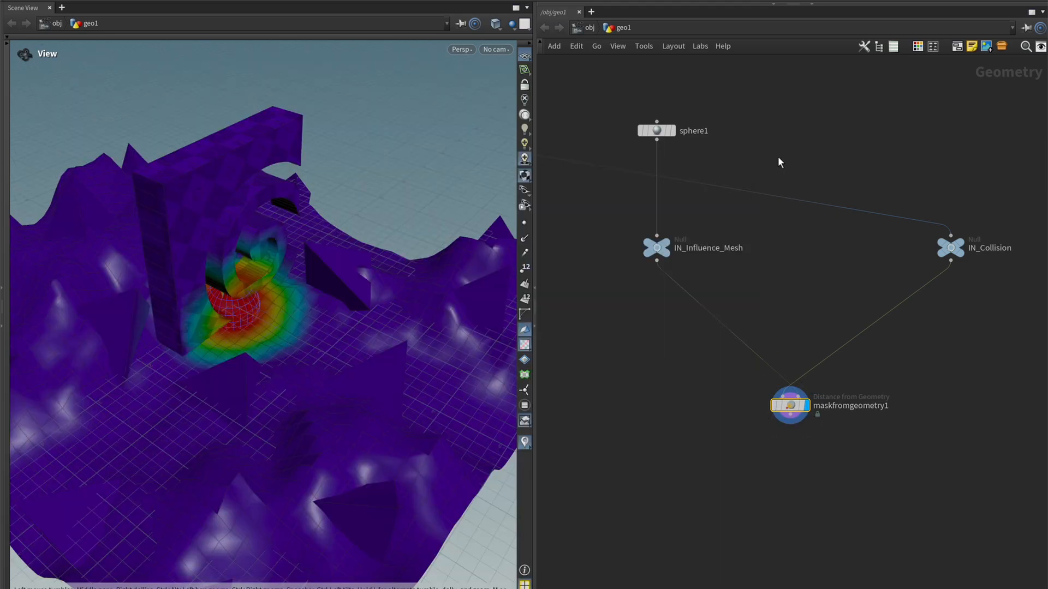
Move the influence sphere to about 0, 0.82, -1.05 beside the Houdini icon, with a vertical radius of about 0.45
{"action": "left_click_drag", "start_coordinate": [779, 163], "coordinate": [614, 117]}
{"action": "key", "text": "Return"}
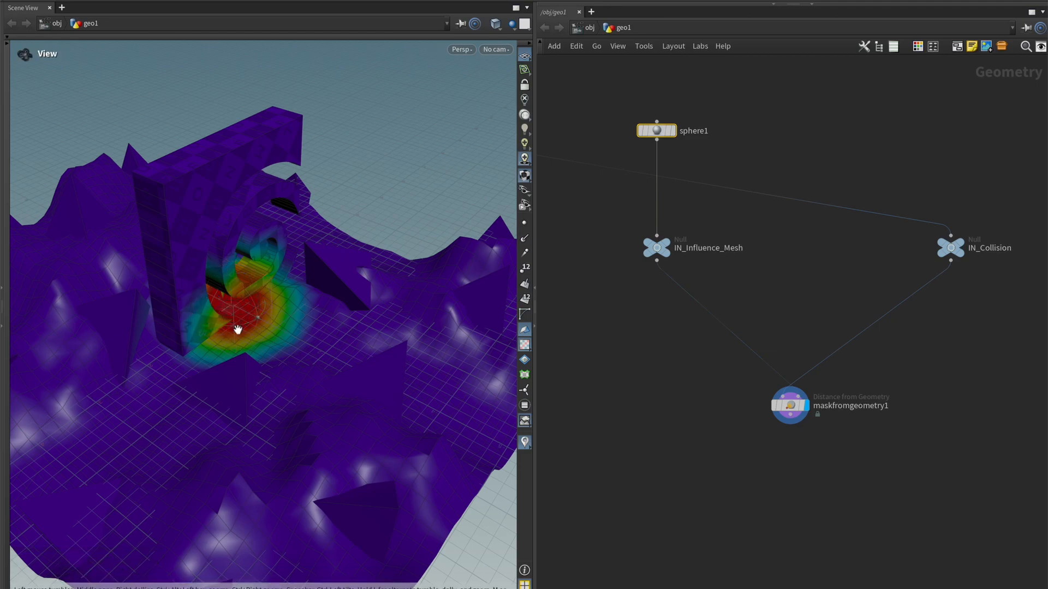
{"action": "left_click_drag", "start_coordinate": [237, 330], "coordinate": [235, 349], "text": "alt"}
{"action": "left_click_drag", "start_coordinate": [233, 305], "coordinate": [284, 341]}
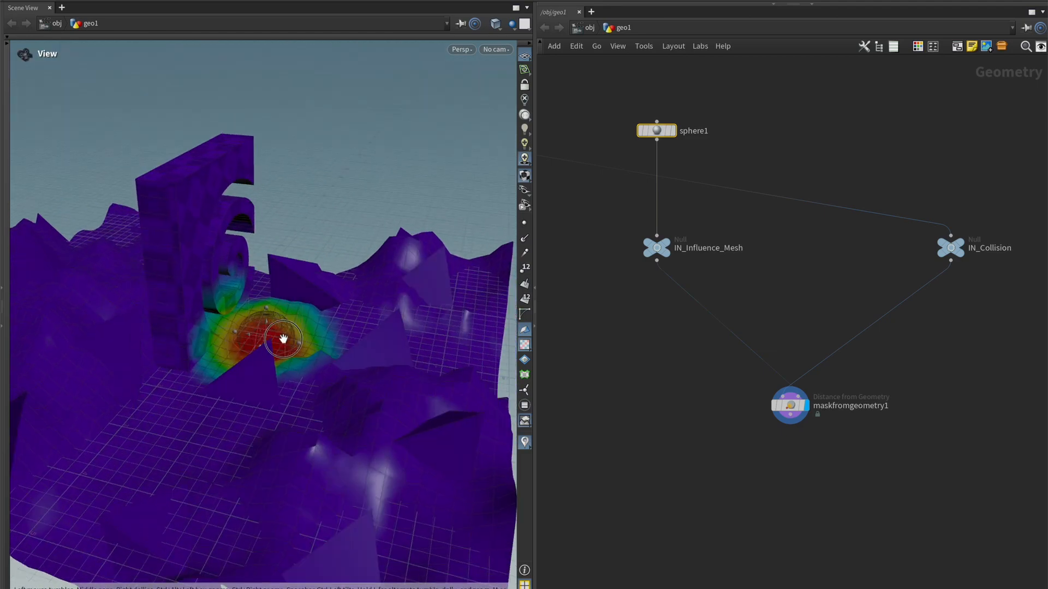
{"action": "right_click_drag", "start_coordinate": [283, 340], "coordinate": [322, 325], "text": "alt"}
{"action": "left_click_drag", "start_coordinate": [263, 326], "coordinate": [262, 271]}
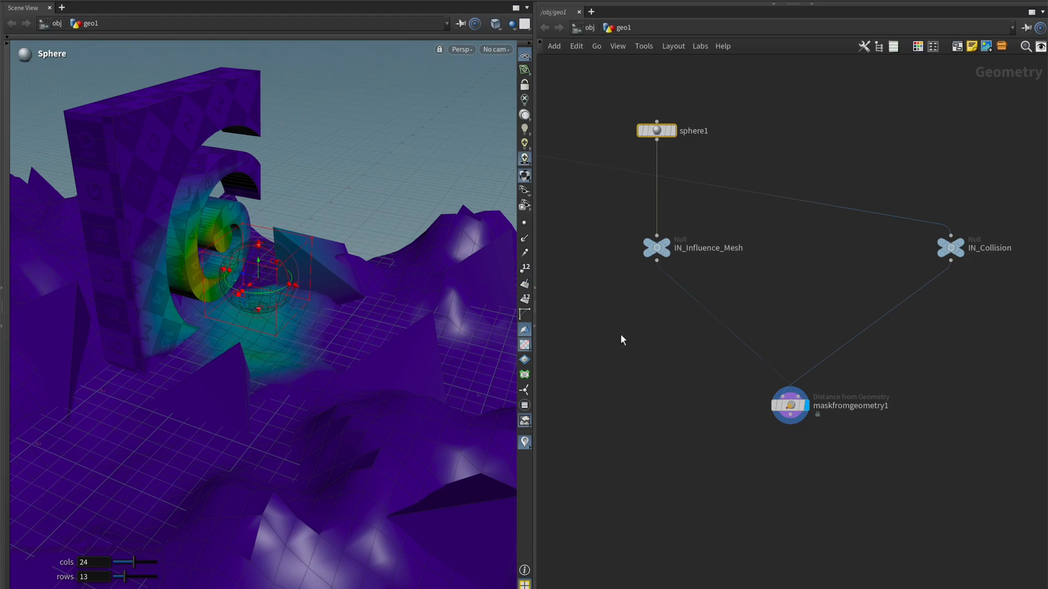
Set the maskfromgeometry1 radius to 3.71 to widen the mask falloff around the sphere
{"action": "key", "text": "p"}
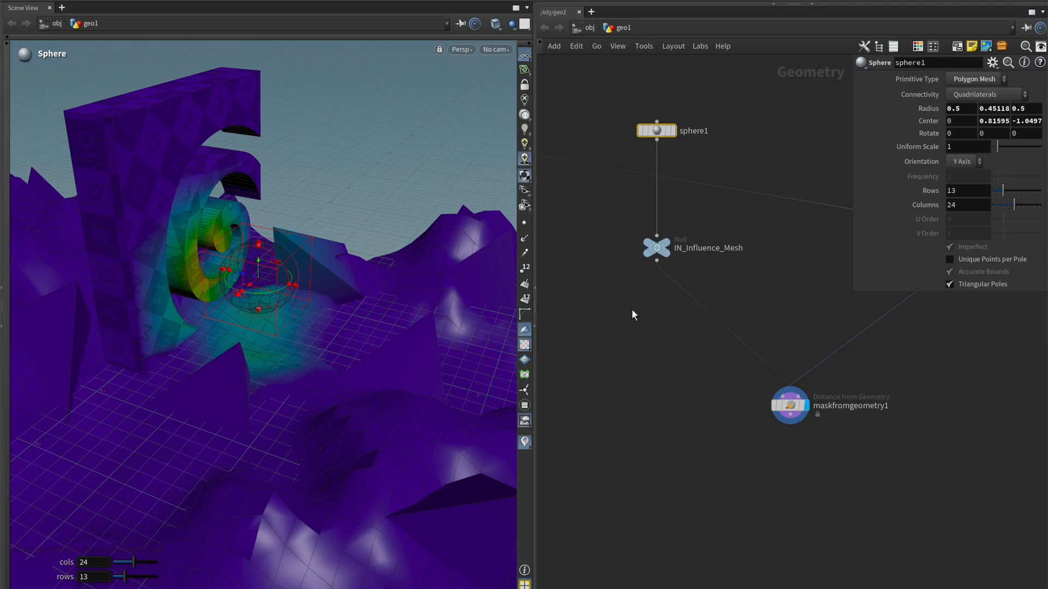
{"action": "left_click_drag", "start_coordinate": [452, 300], "coordinate": [420, 301], "text": "alt"}
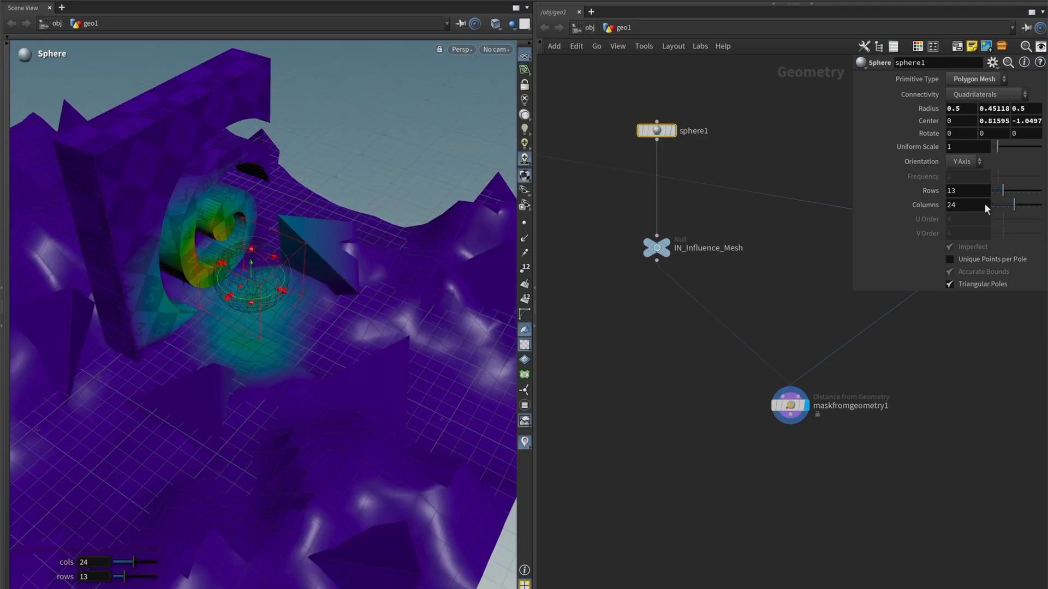
{"action": "left_click_drag", "start_coordinate": [937, 374], "coordinate": [676, 493]}
{"action": "left_click_drag", "start_coordinate": [1009, 203], "coordinate": [1012, 217]}
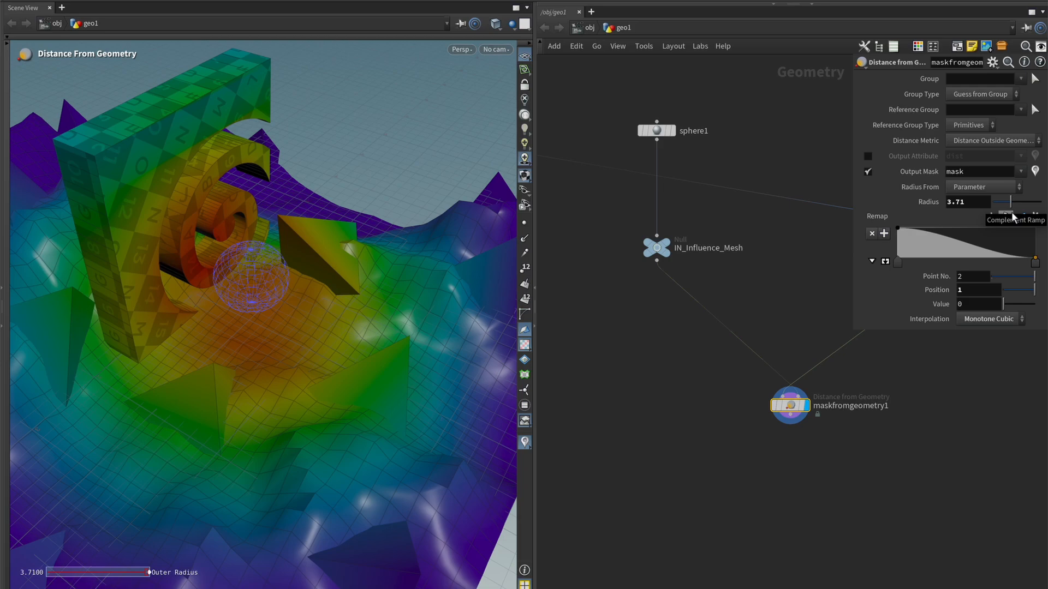
{"action": "left_click_drag", "start_coordinate": [301, 341], "coordinate": [263, 345], "text": "alt"}
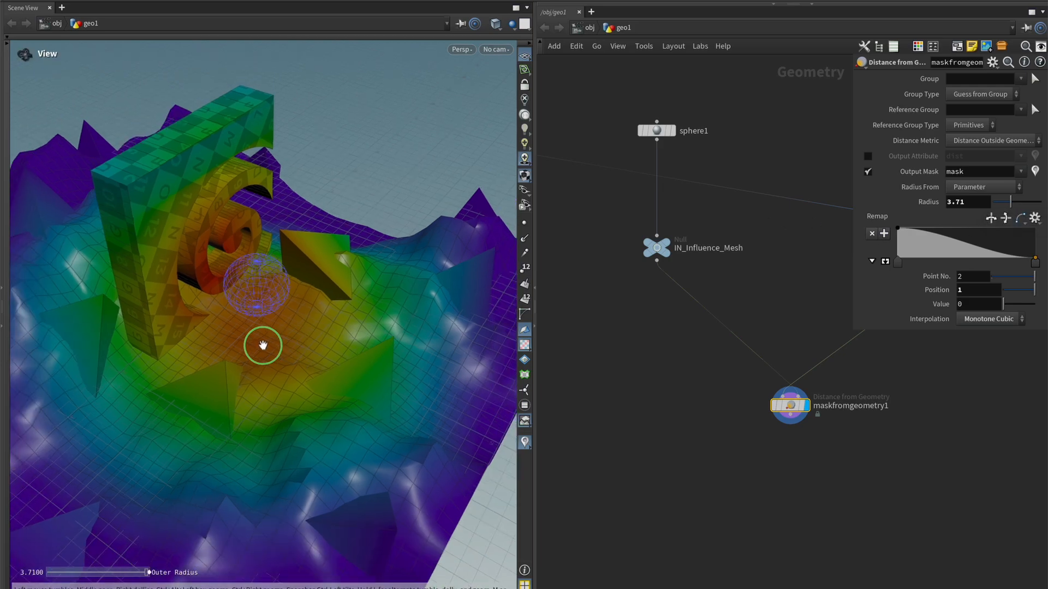
Set the maskfromgeometry1 radius to 4
{"action": "mouse_move", "coordinate": [1012, 204]}
{"action": "left_mouse_down"}
{"action": "mouse_move", "coordinate": [1024, 213]}
{"action": "mouse_move", "coordinate": [998, 212]}
{"action": "mouse_move", "coordinate": [1022, 218]}
{"action": "mouse_move", "coordinate": [999, 213]}
{"action": "mouse_move", "coordinate": [1007, 216]}
{"action": "left_mouse_up"}
{"action": "right_click_drag", "start_coordinate": [461, 420], "coordinate": [461, 477], "text": "alt"}
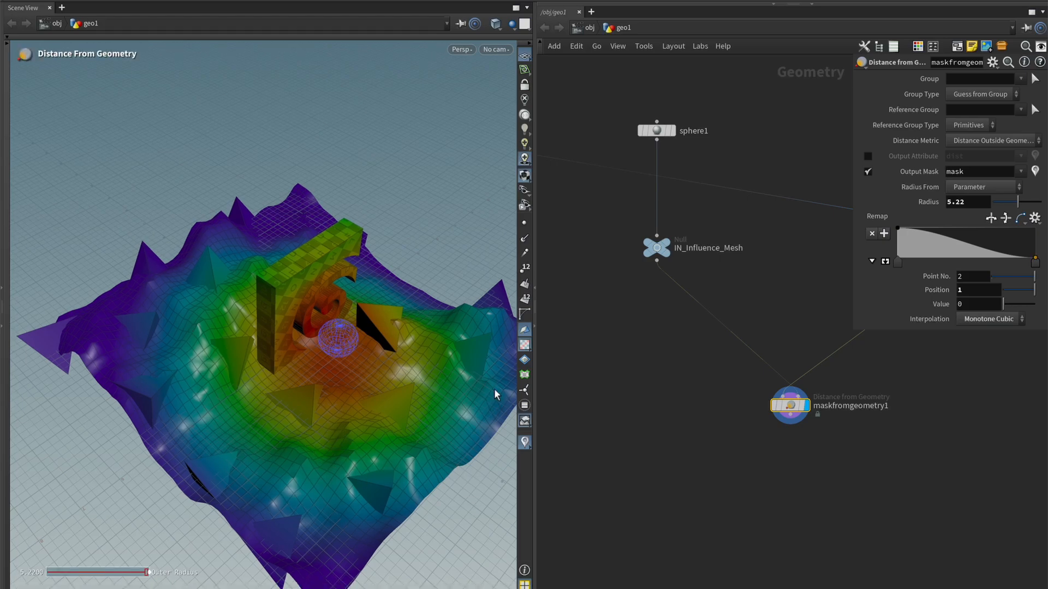
{"action": "scroll", "coordinate": [495, 394], "scroll_direction": "up", "scroll_amount": 3}
{"action": "left_click", "coordinate": [975, 207]}
{"action": "type", "text": "4"}
{"action": "key", "text": "Return"}
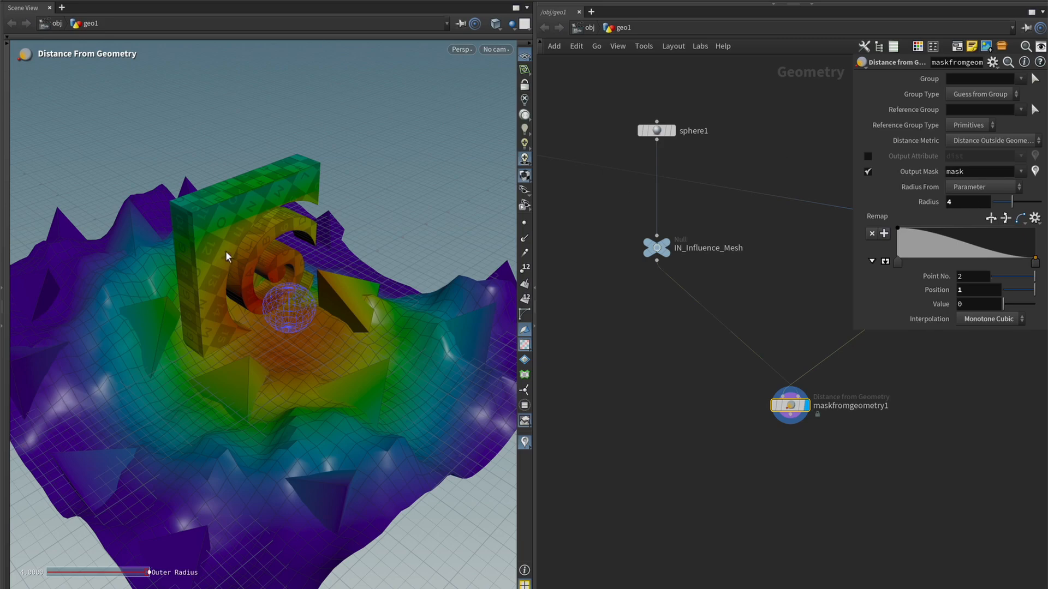
{"action": "left_click_drag", "start_coordinate": [227, 256], "coordinate": [280, 311]}
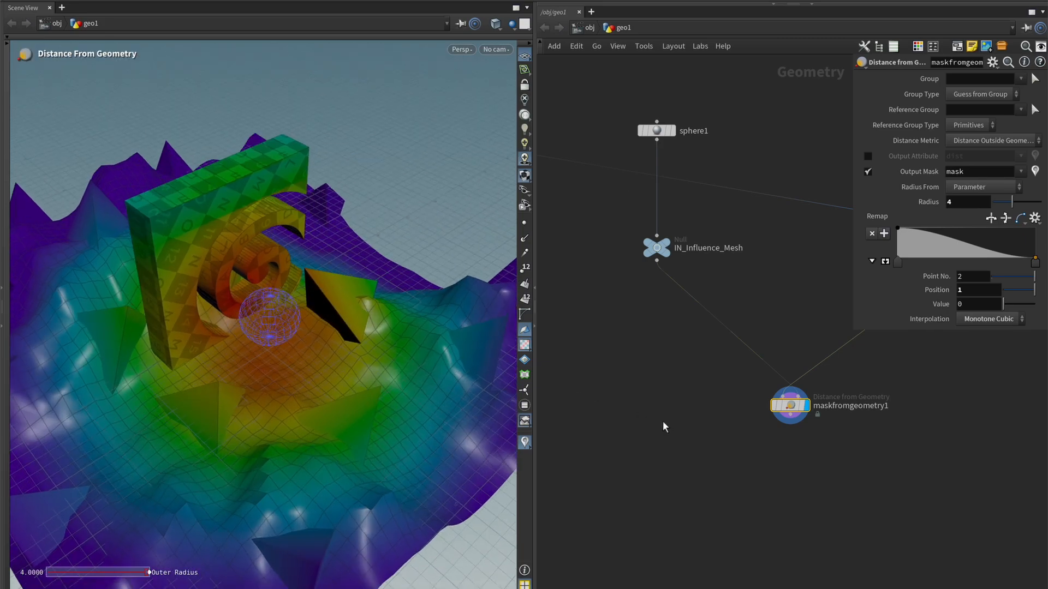
Add a Scatter node below maskfromgeometry1, wire the mask output into it, and display the scattered points
{"action": "middle_click_drag", "start_coordinate": [664, 424], "coordinate": [612, 349]}
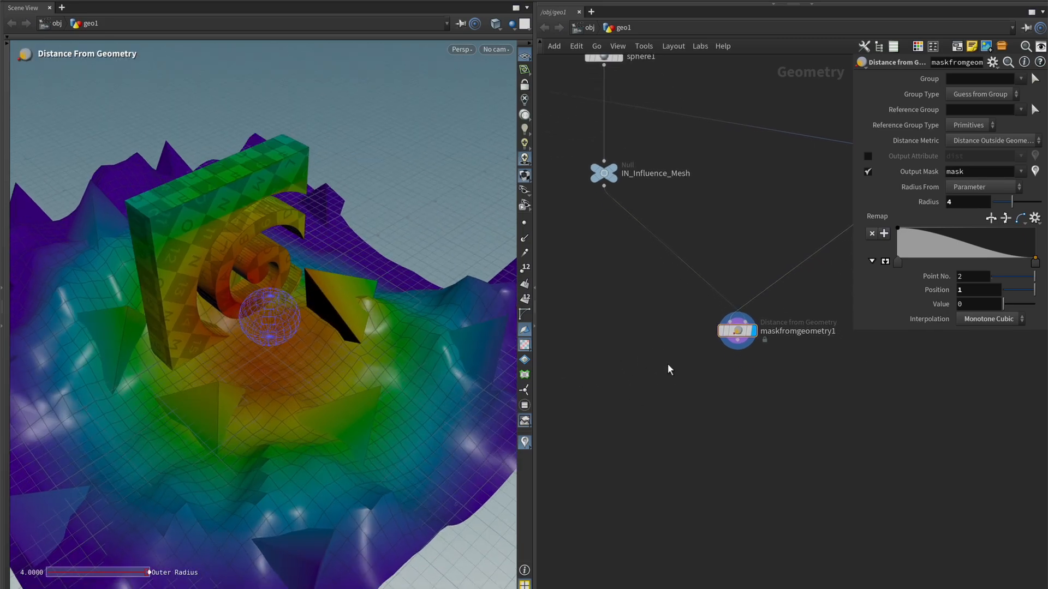
{"action": "key", "text": "Tab"}
{"action": "key", "text": "Escape"}
{"action": "left_click", "coordinate": [737, 412]}
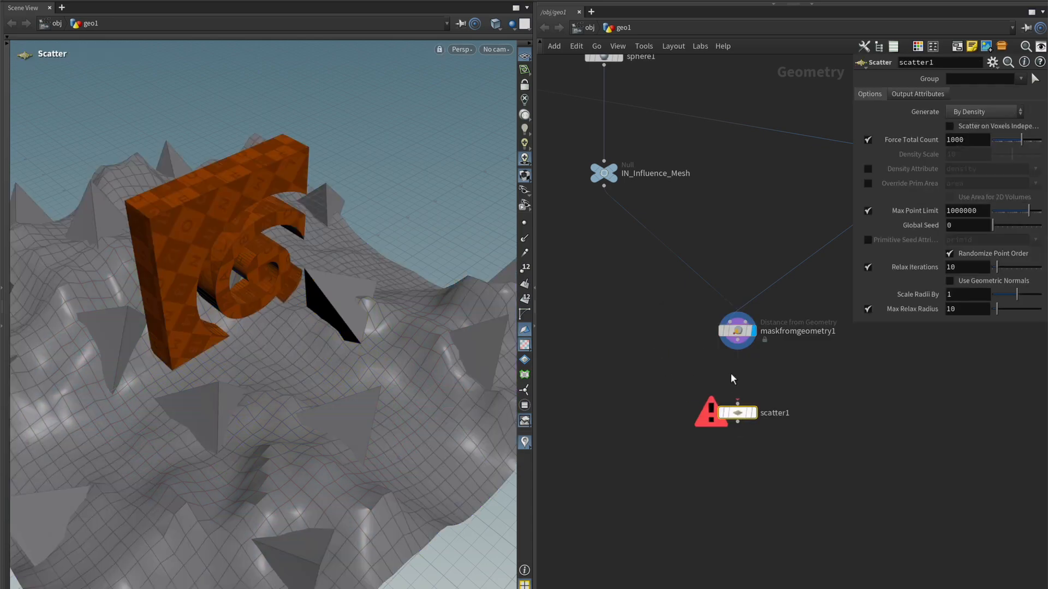
{"action": "left_click", "coordinate": [751, 413]}
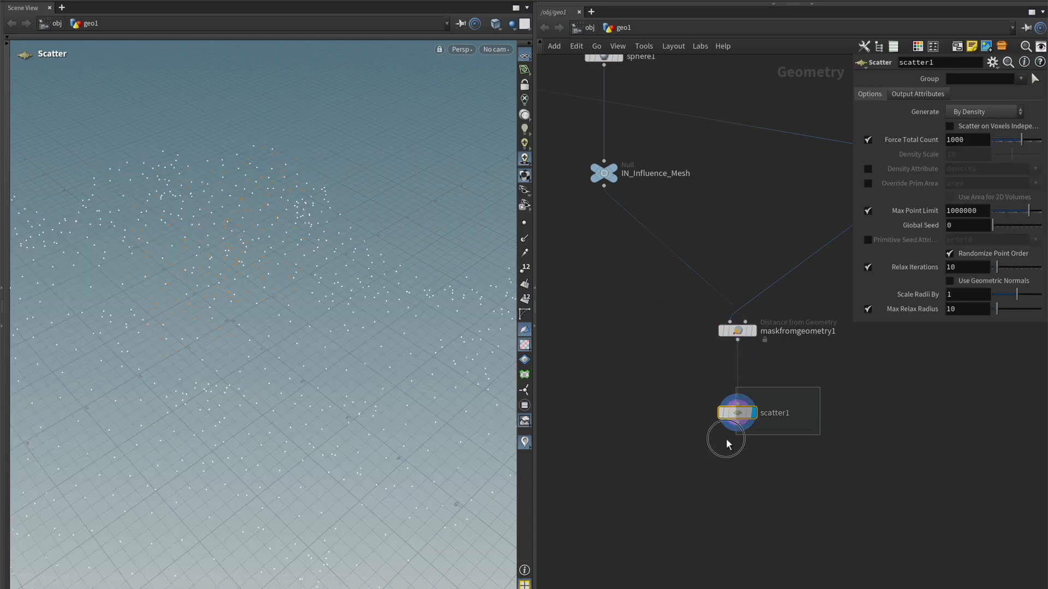
Disable Force Total Count on scatter1 and use mask as its density attribute
{"action": "left_click", "coordinate": [868, 139]}
{"action": "left_click", "coordinate": [868, 168]}
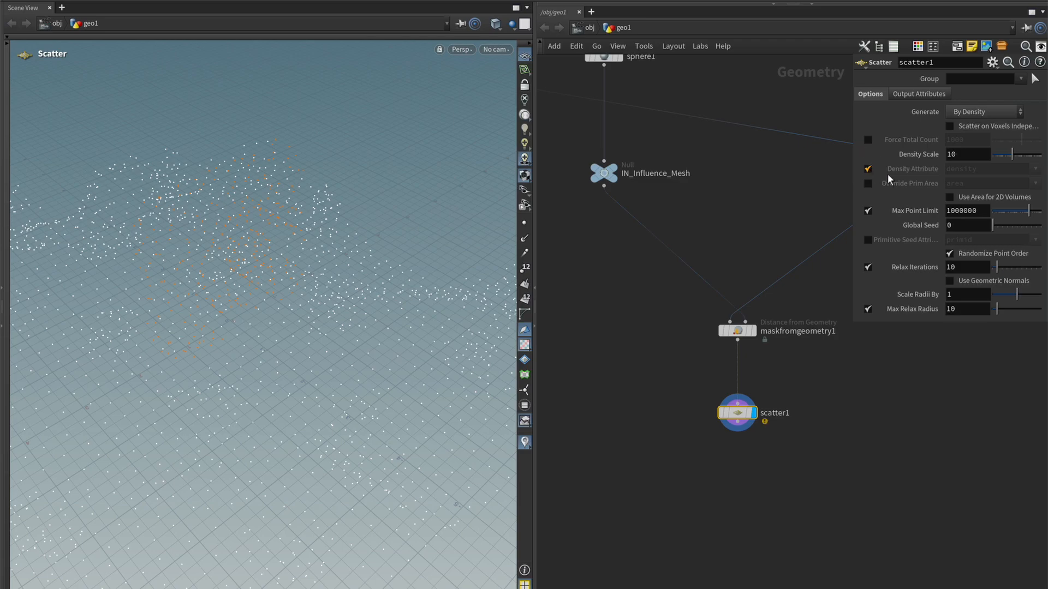
{"action": "double_click", "coordinate": [997, 168]}
{"action": "type", "text": "mask"}
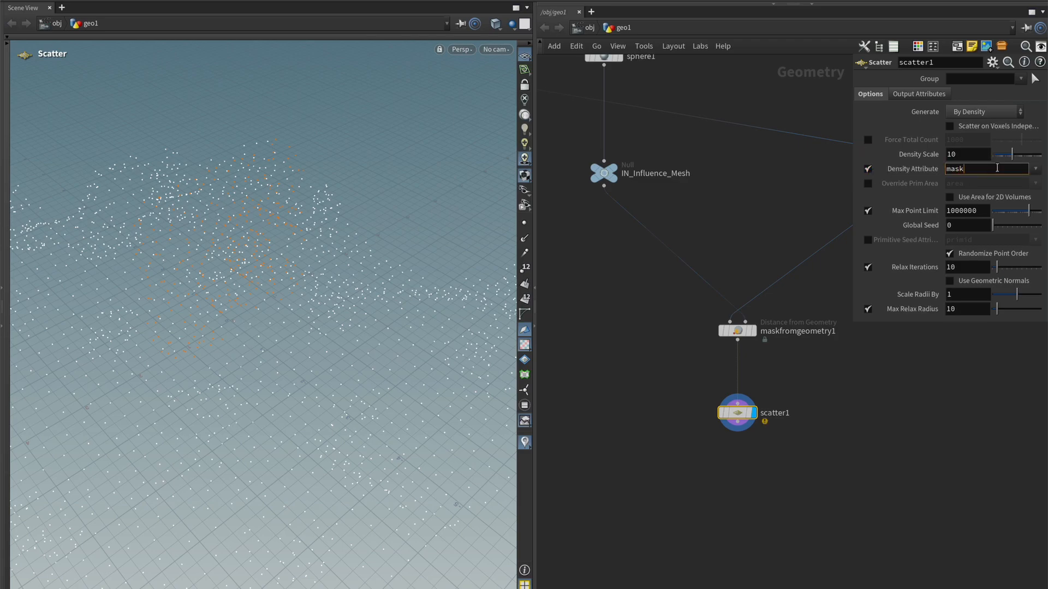
{"action": "key", "text": "Return"}
{"action": "left_click_drag", "start_coordinate": [414, 407], "coordinate": [370, 376], "text": "alt"}
Set the density scale of scatter1 to 100
{"action": "double_click", "coordinate": [950, 154]}
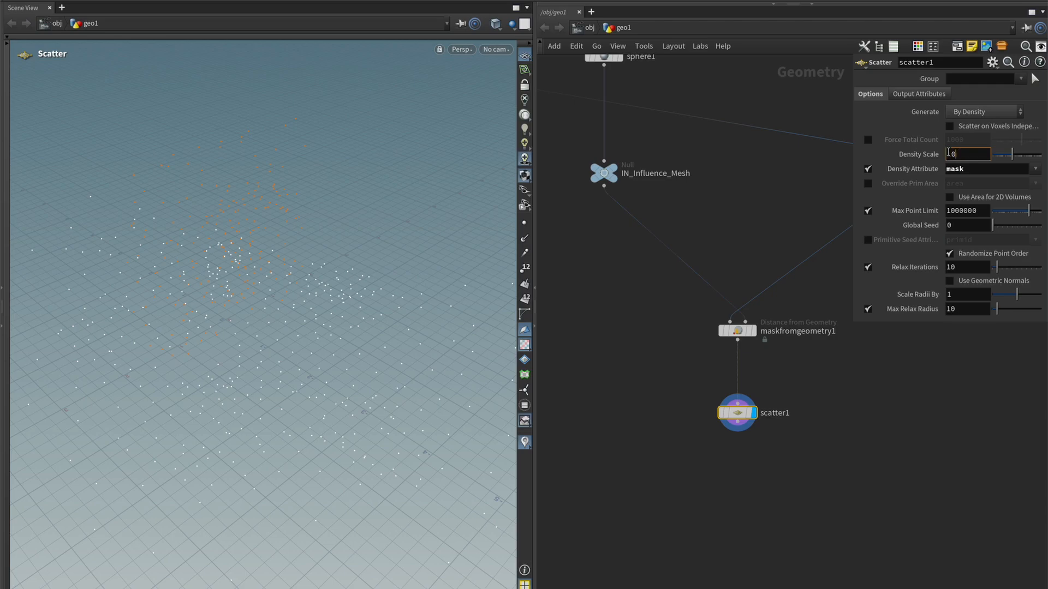
{"action": "type", "text": "100"}
{"action": "key", "text": "Return"}
{"action": "middle_click_drag", "start_coordinate": [715, 245], "coordinate": [705, 294]}
{"action": "scroll", "coordinate": [706, 297], "scroll_direction": "down", "scroll_amount": 1}
Display maskfromgeometry1 and examine the mask falloff around the sphere and Houdini icon from several angles
{"action": "left_click", "coordinate": [708, 391]}
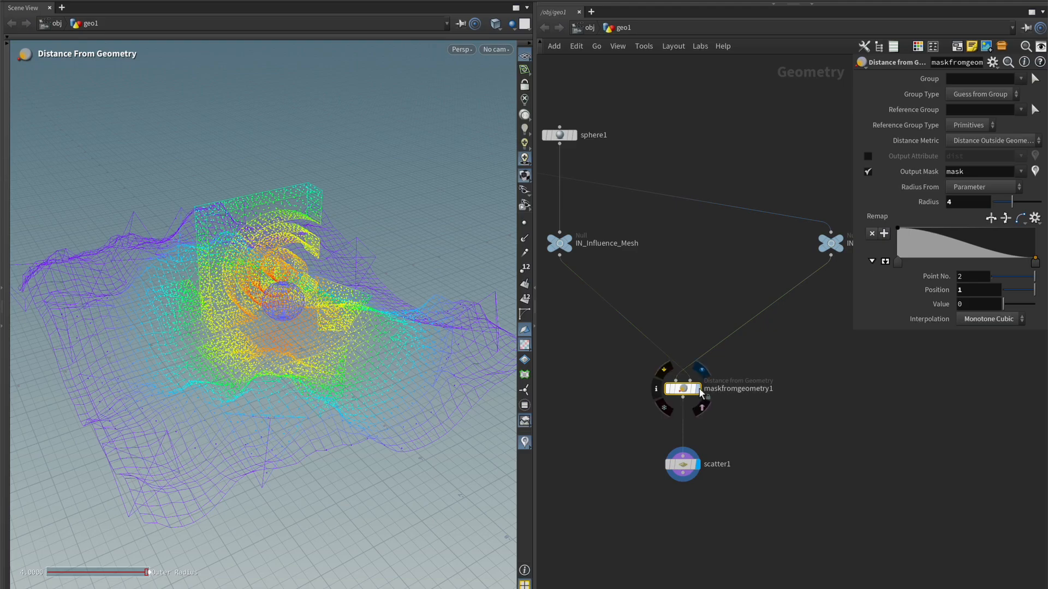
{"action": "left_click", "coordinate": [700, 390]}
{"action": "key", "text": "Escape"}
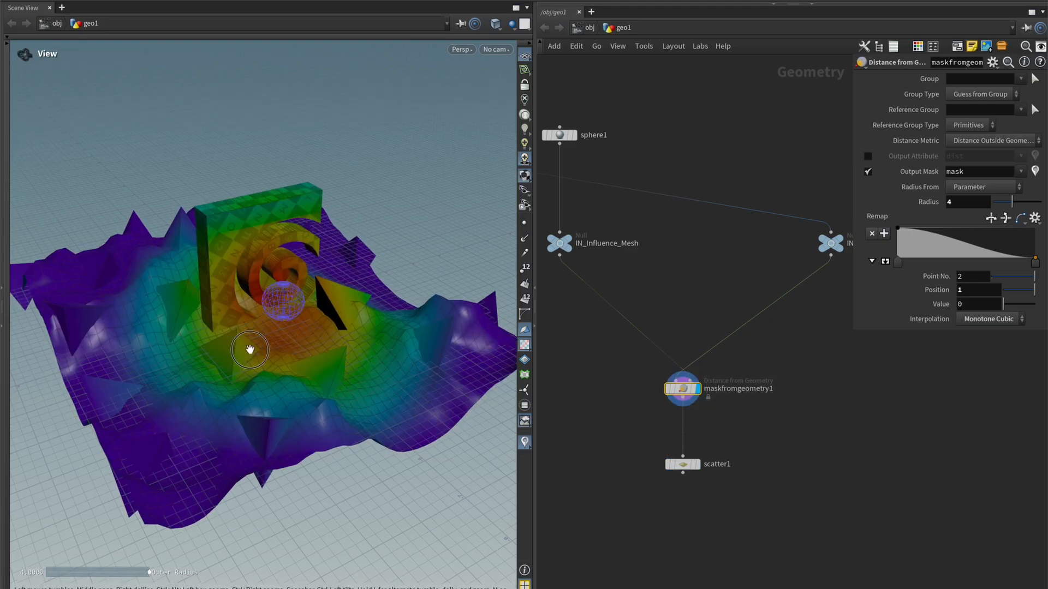
{"action": "scroll", "coordinate": [250, 350], "scroll_direction": "up", "scroll_amount": 5}
{"action": "left_click_drag", "start_coordinate": [250, 350], "coordinate": [301, 342]}
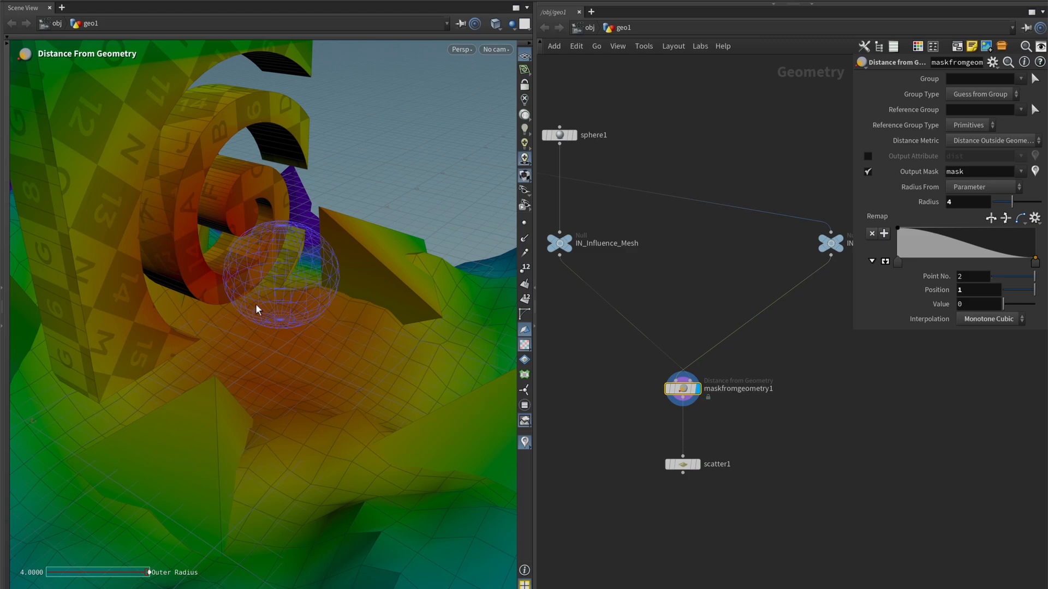
{"action": "left_click_drag", "start_coordinate": [257, 309], "coordinate": [295, 251]}
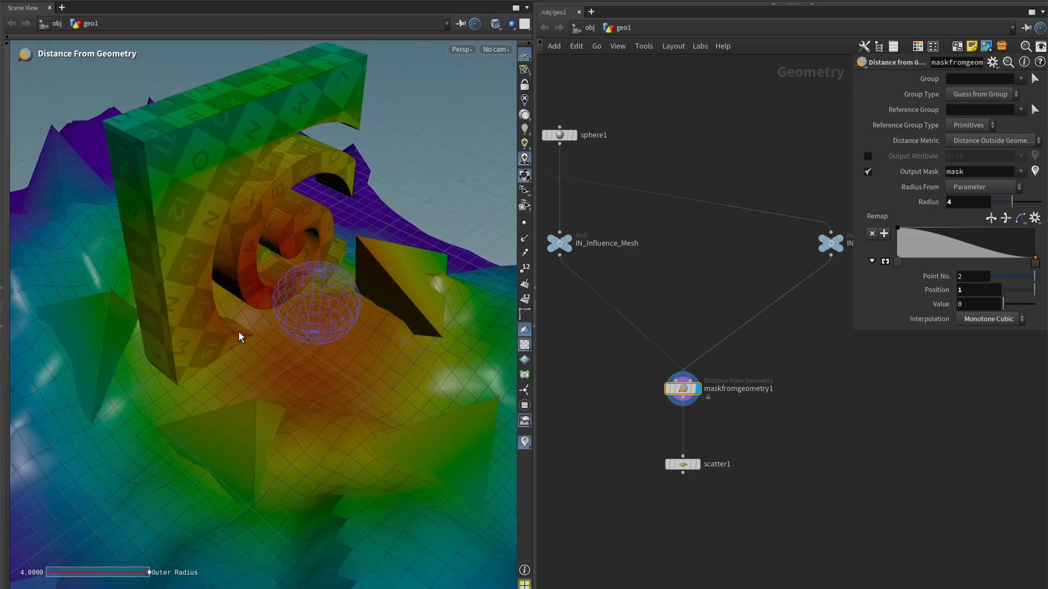
{"action": "left_click_drag", "start_coordinate": [238, 330], "coordinate": [281, 368]}
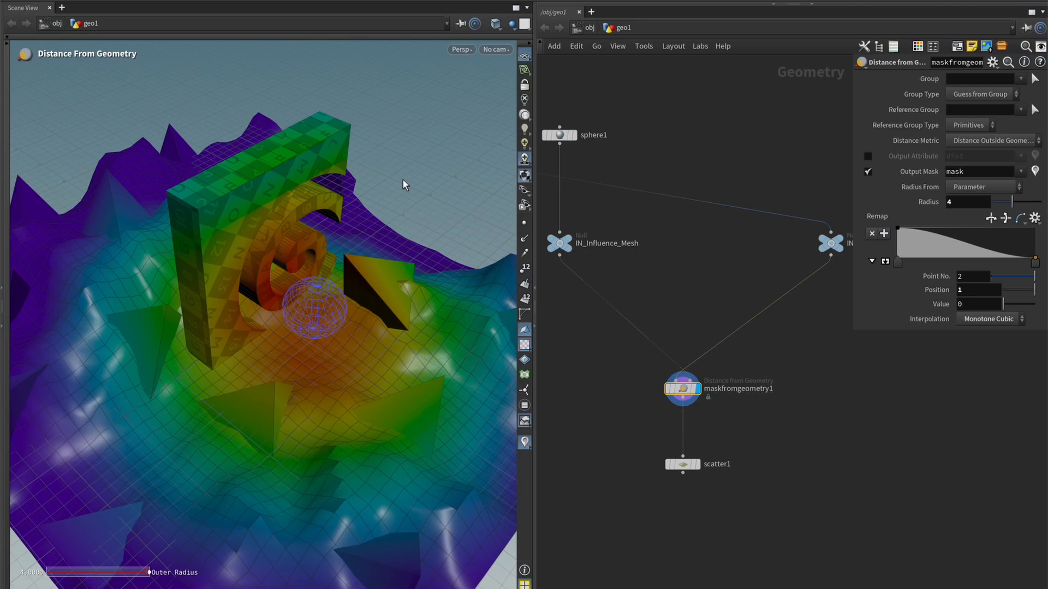
{"action": "left_click_drag", "start_coordinate": [397, 402], "coordinate": [140, 341]}
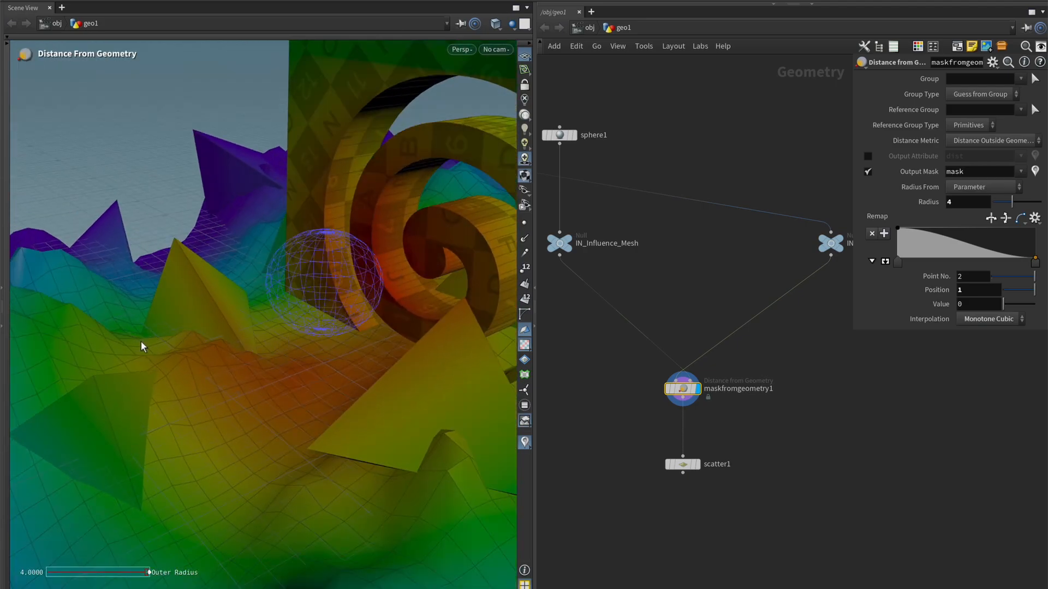
{"action": "left_click_drag", "start_coordinate": [223, 246], "coordinate": [330, 293]}
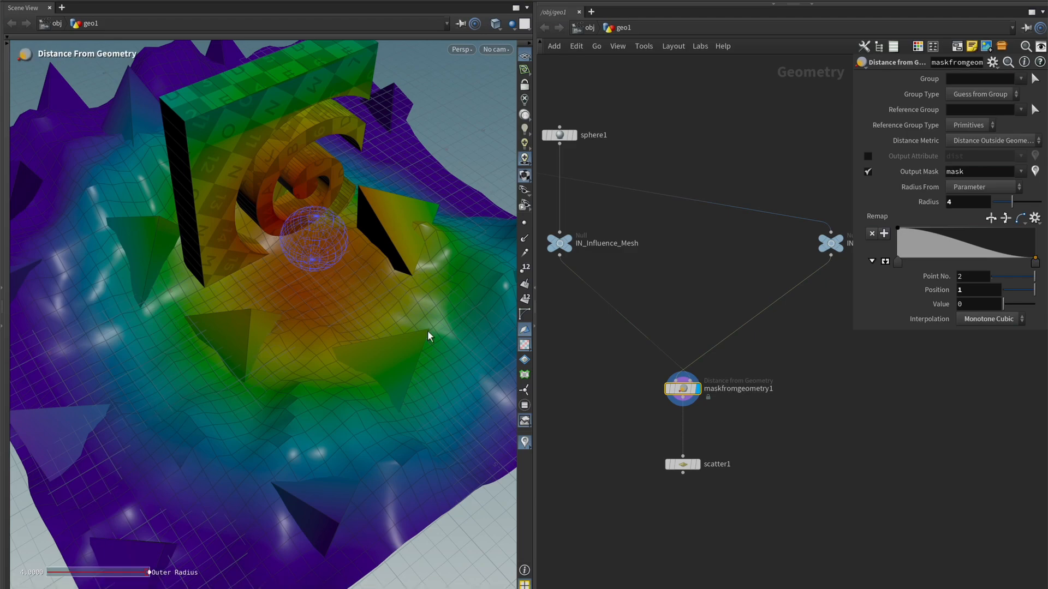
{"action": "left_click_drag", "start_coordinate": [258, 230], "coordinate": [442, 331]}
Reduce grid1, the source of the collision terrain, to 2 rows and 2 columns
{"action": "scroll", "coordinate": [746, 297], "scroll_direction": "down", "scroll_amount": 8}
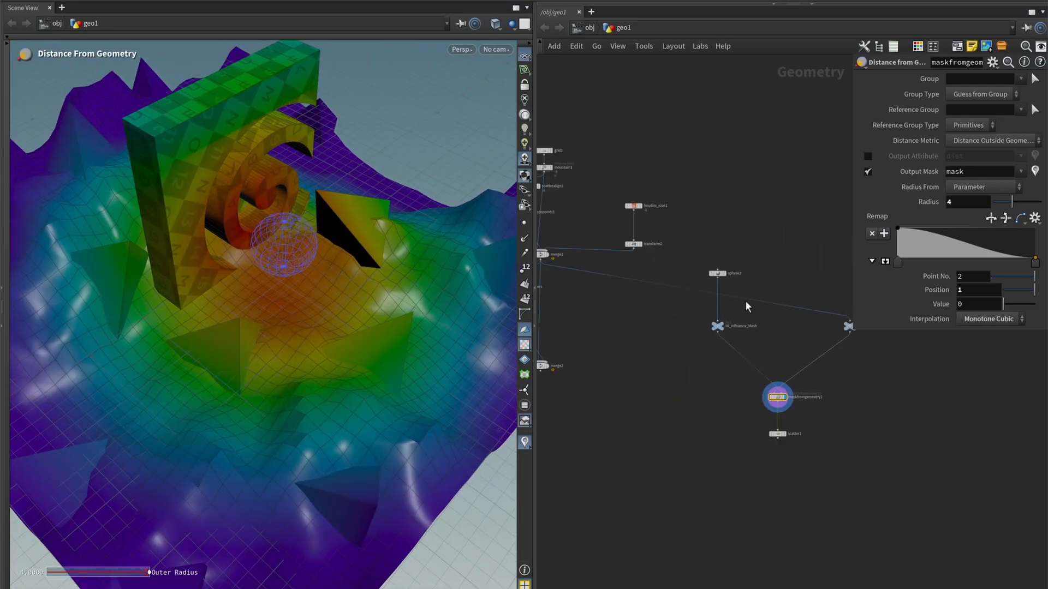
{"action": "scroll", "coordinate": [747, 297], "scroll_direction": "up", "scroll_amount": 5}
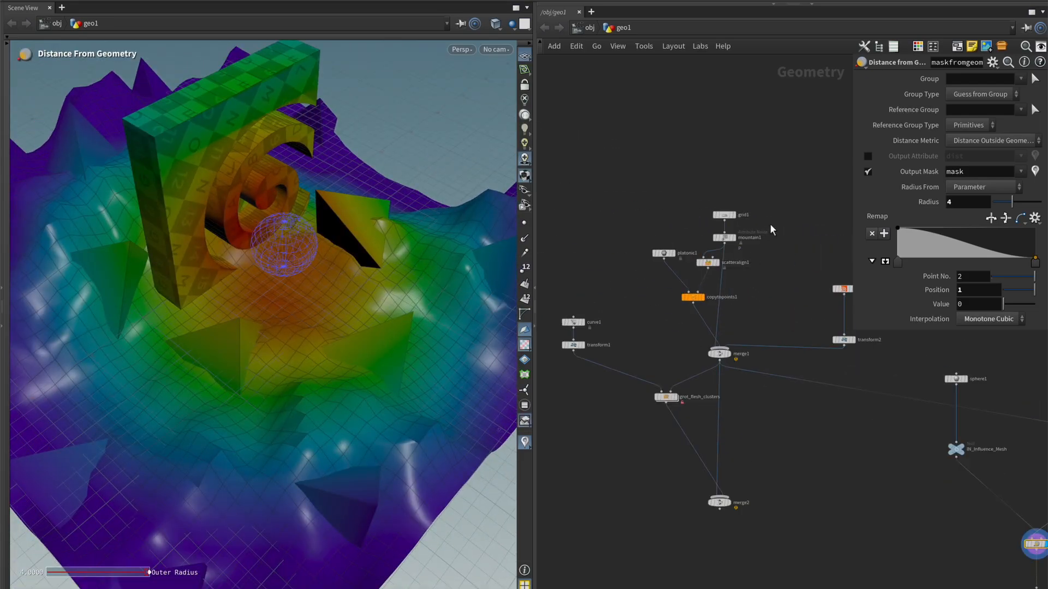
{"action": "left_click", "coordinate": [725, 215]}
{"action": "double_click", "coordinate": [963, 162]}
{"action": "type", "text": "2"}
{"action": "key", "text": "Tab"}
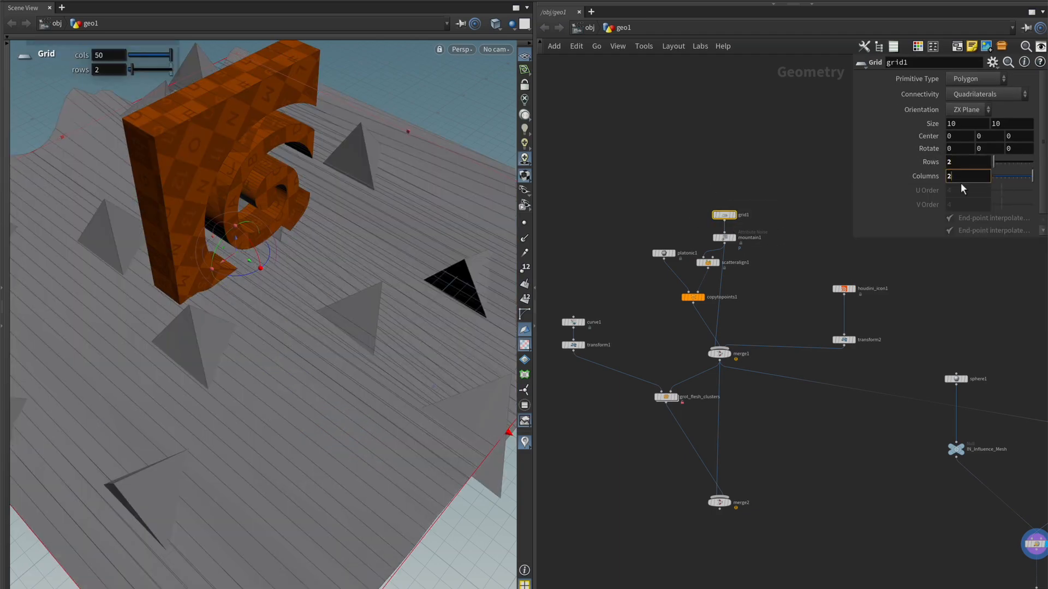
{"action": "type", "text": "2"}
{"action": "key", "text": "Return"}
Display scatter1 and then maskfromgeometry1 to examine the points and mask on the low-resolution ground plane
{"action": "middle_click_drag", "start_coordinate": [970, 575], "coordinate": [776, 453]}
{"action": "left_click_drag", "start_coordinate": [764, 449], "coordinate": [906, 499]}
{"action": "left_click", "coordinate": [855, 469]}
{"action": "mouse_move", "coordinate": [369, 307]}
{"action": "left_mouse_down"}
{"action": "mouse_move", "coordinate": [396, 304]}
{"action": "mouse_move", "coordinate": [360, 314]}
{"action": "left_mouse_up"}
{"action": "left_click", "coordinate": [845, 421]}
{"action": "left_click", "coordinate": [852, 422]}
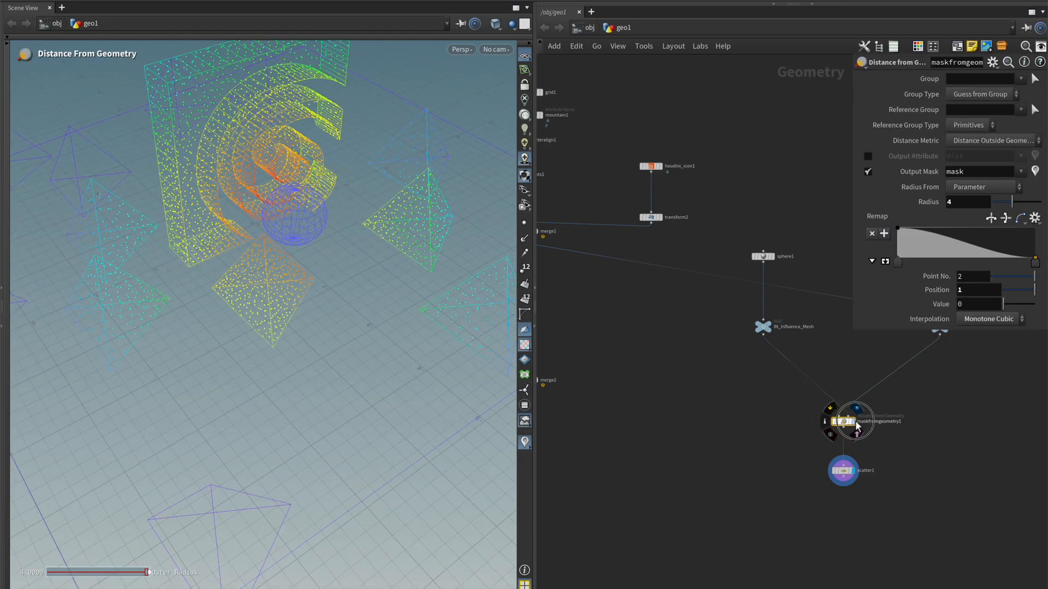
{"action": "left_click_drag", "start_coordinate": [367, 251], "coordinate": [408, 276]}
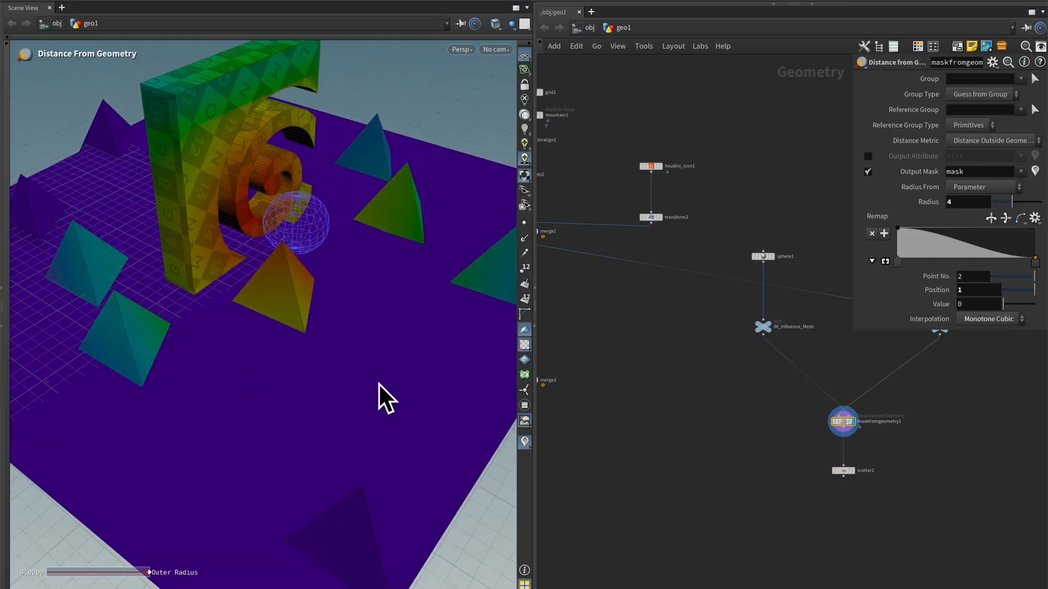
{"action": "scroll", "coordinate": [325, 293], "scroll_direction": "down", "scroll_amount": 3}
{"action": "mouse_move", "coordinate": [325, 293]}
{"action": "left_mouse_down"}
{"action": "mouse_move", "coordinate": [326, 307]}
{"action": "mouse_move", "coordinate": [345, 313]}
{"action": "mouse_move", "coordinate": [327, 297]}
{"action": "left_mouse_up"}
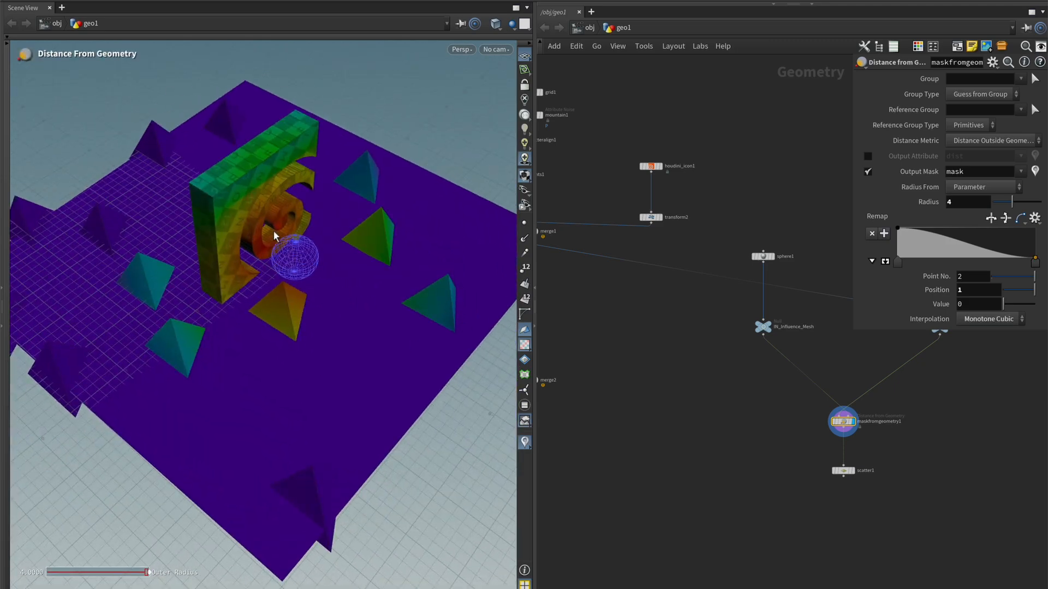
Insert a Divide node between IN_Collision and maskfromgeometry1, display it, and align it under IN_Collision
{"action": "middle_click_drag", "start_coordinate": [710, 376], "coordinate": [684, 397]}
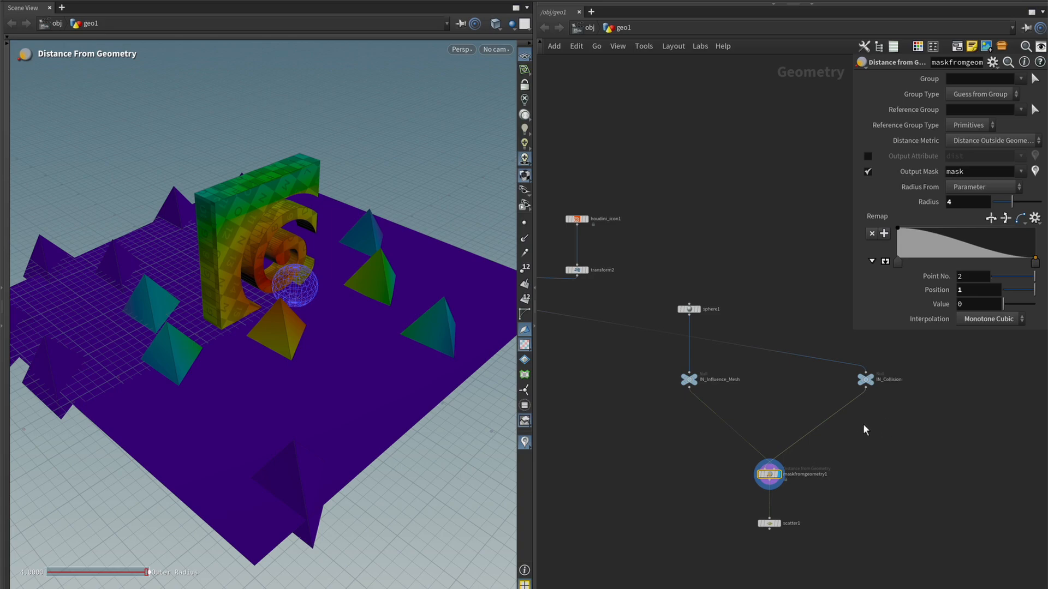
{"action": "key", "text": "Tab"}
{"action": "type", "text": "blast"}
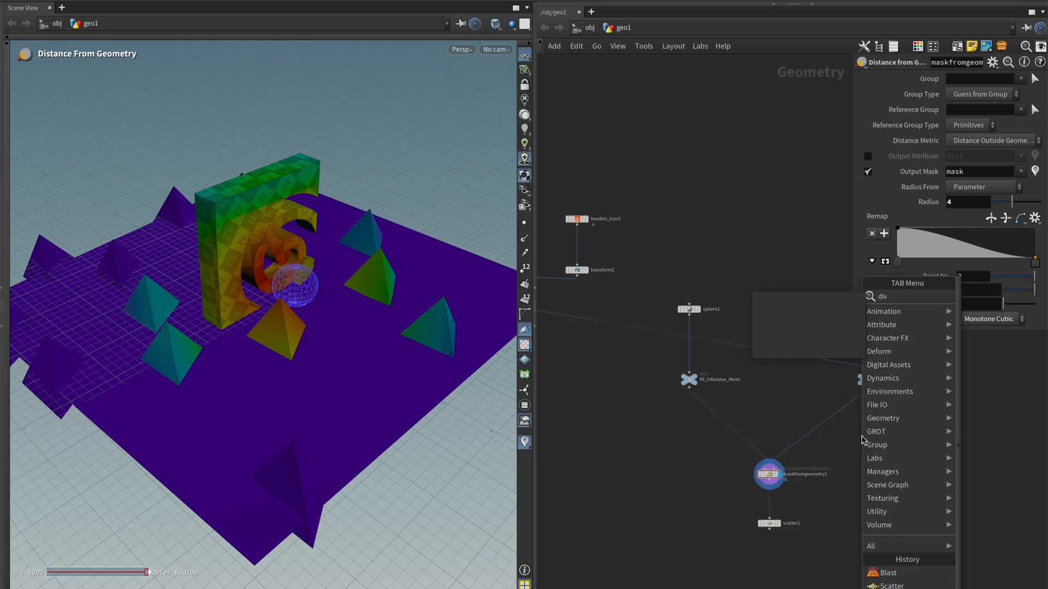
{"action": "key", "text": "Return"}
{"action": "left_click", "coordinate": [844, 413]}
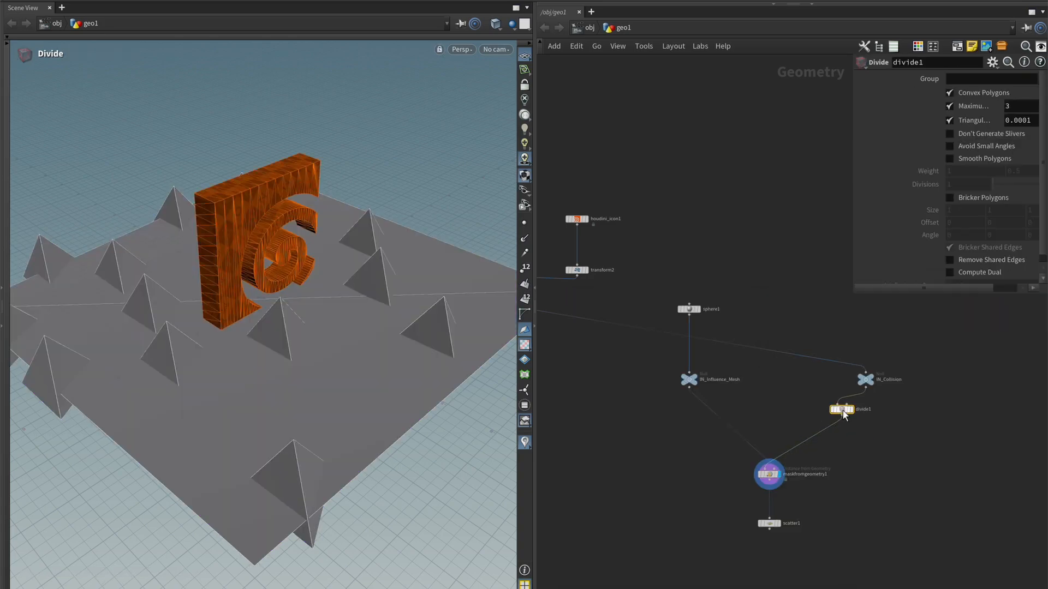
{"action": "double_click", "coordinate": [856, 411]}
{"action": "left_click", "coordinate": [851, 411]}
{"action": "left_click_drag", "start_coordinate": [844, 410], "coordinate": [868, 412]}
Disable Convex Polygons and enable Bricker Polygons on divide1 to cut the collision mesh into a grid
{"action": "left_click", "coordinate": [951, 94]}
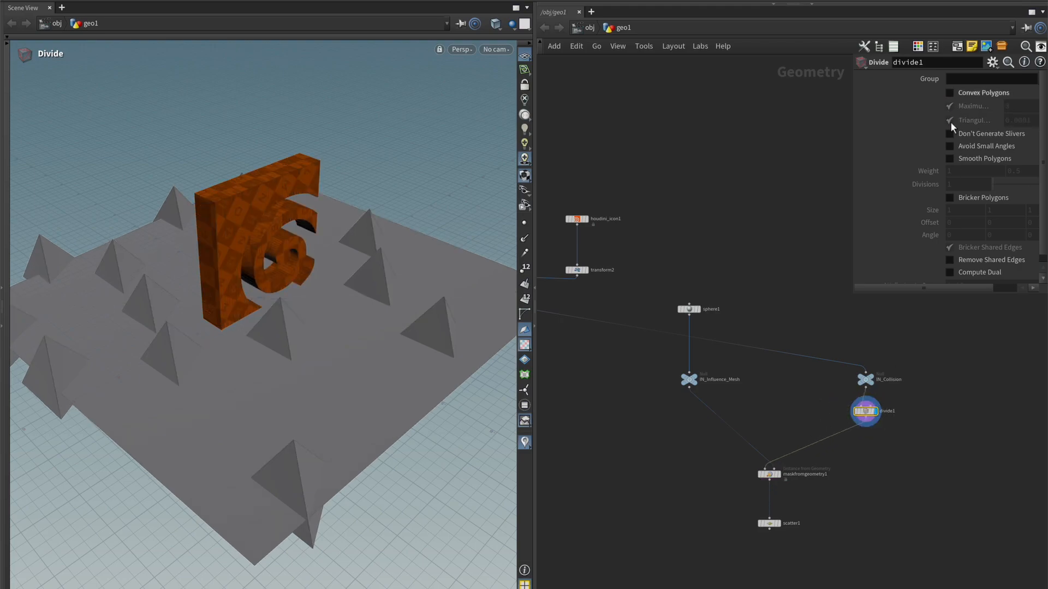
{"action": "left_click_drag", "start_coordinate": [855, 137], "coordinate": [787, 137]}
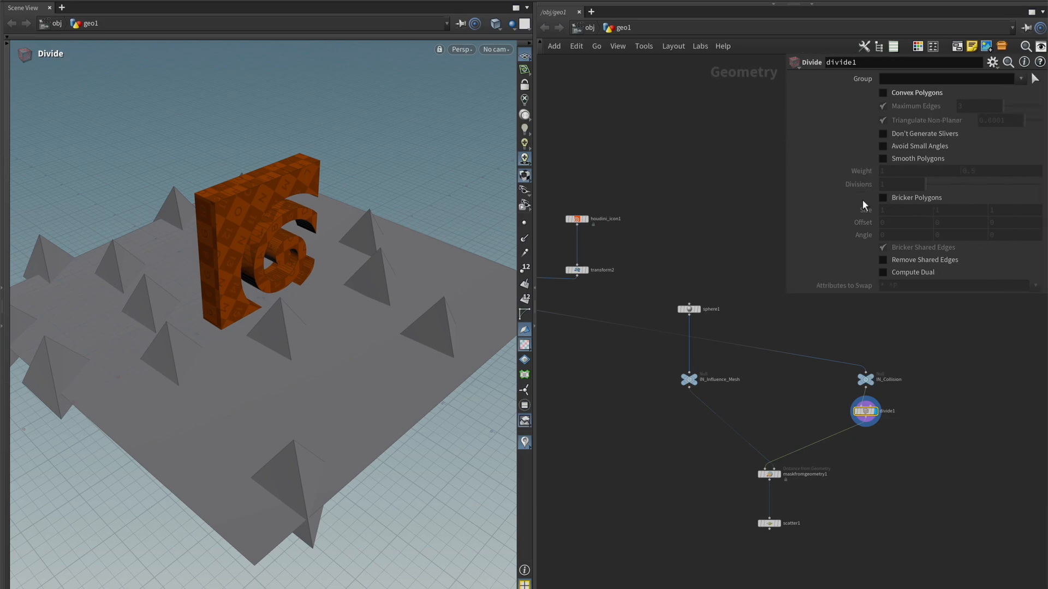
{"action": "left_click", "coordinate": [883, 198]}
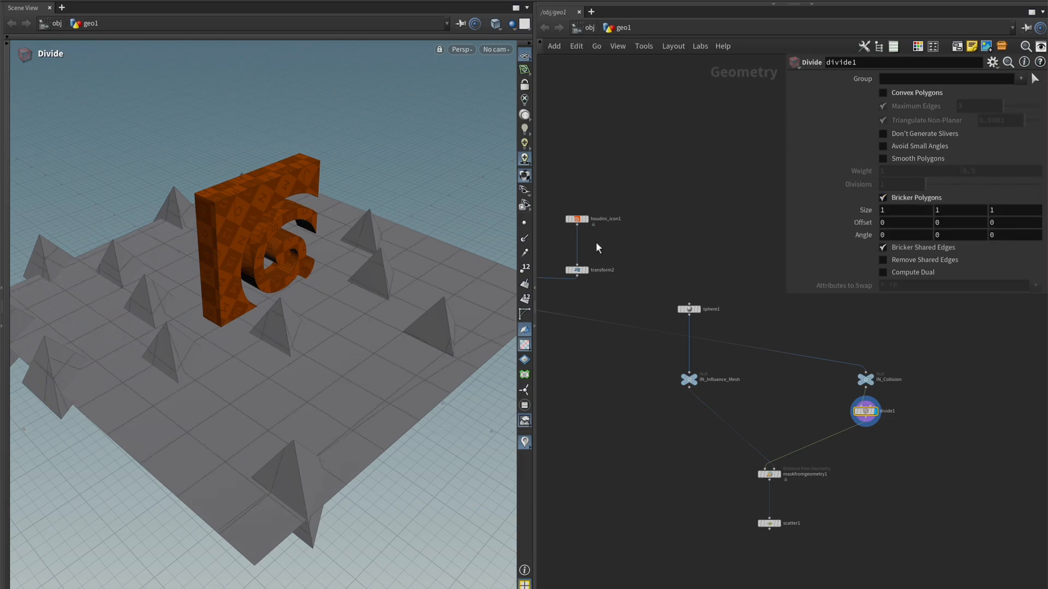
{"action": "left_click_drag", "start_coordinate": [330, 281], "coordinate": [353, 320], "text": "alt"}
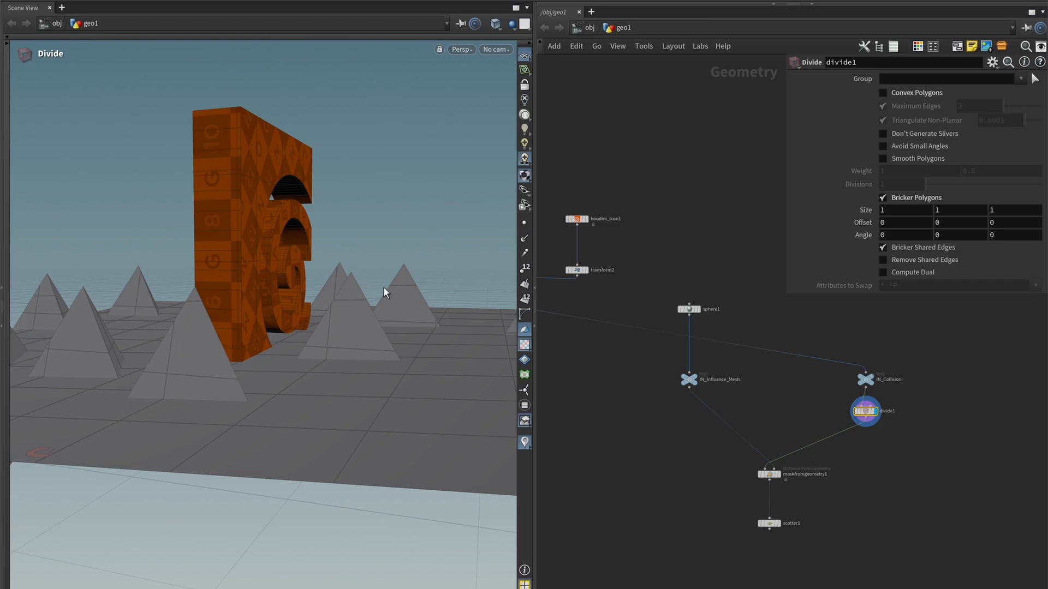
{"action": "left_click_drag", "start_coordinate": [383, 293], "coordinate": [362, 304]}
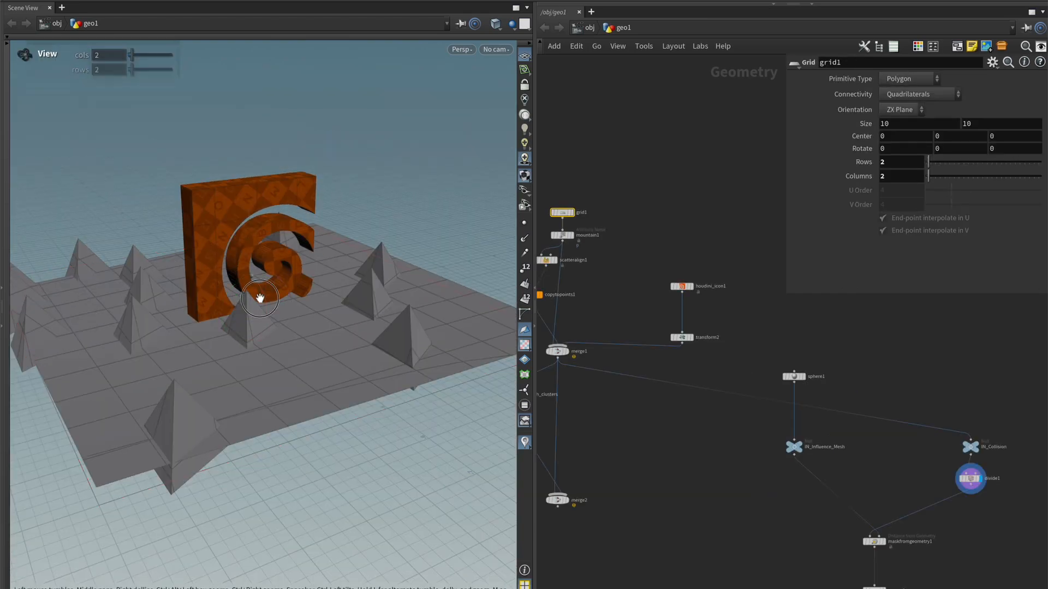
{"action": "mouse_move", "coordinate": [241, 292]}
{"action": "left_mouse_down"}
{"action": "mouse_move", "coordinate": [247, 299]}
{"action": "mouse_move", "coordinate": [235, 295]}
{"action": "mouse_move", "coordinate": [212, 319]}
{"action": "mouse_move", "coordinate": [254, 276]}
{"action": "left_mouse_up"}
{"action": "key", "text": "ctrl+z"}
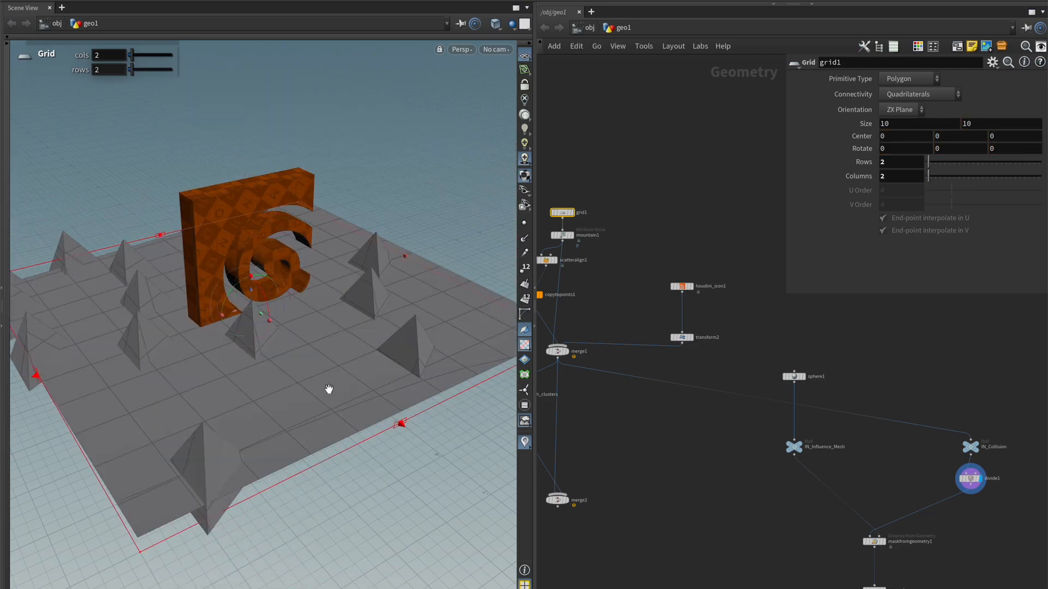
Display maskfromgeometry1 and examine the mask on the divided collision mesh
{"action": "left_click", "coordinate": [744, 413]}
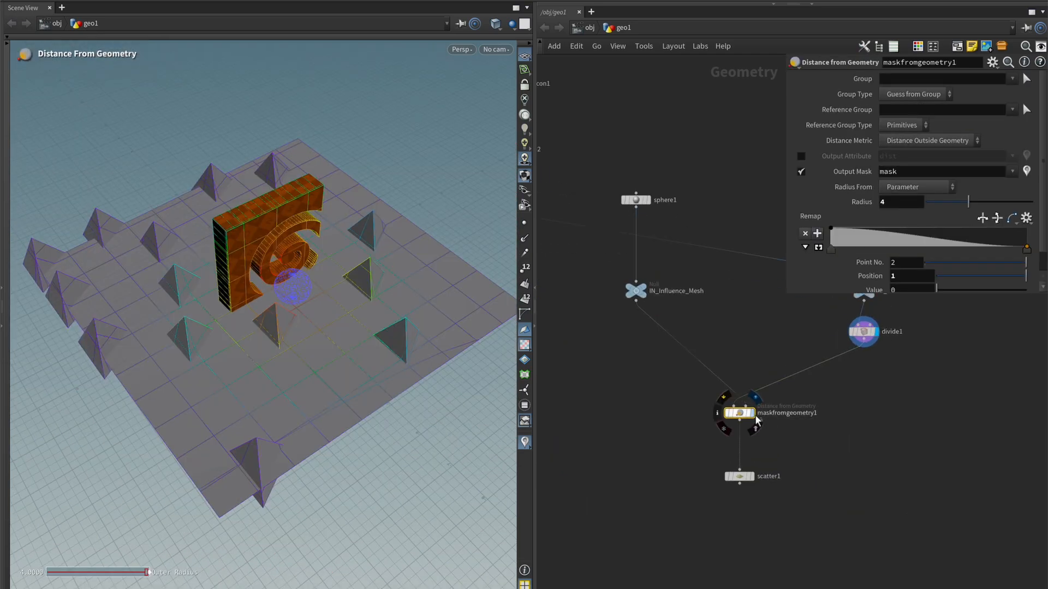
{"action": "left_click", "coordinate": [752, 414]}
{"action": "left_click_drag", "start_coordinate": [884, 441], "coordinate": [696, 394]}
{"action": "mouse_move", "coordinate": [360, 295]}
{"action": "left_mouse_down"}
{"action": "mouse_move", "coordinate": [330, 325]}
{"action": "mouse_move", "coordinate": [348, 274]}
{"action": "mouse_move", "coordinate": [342, 304]}
{"action": "left_mouse_up"}
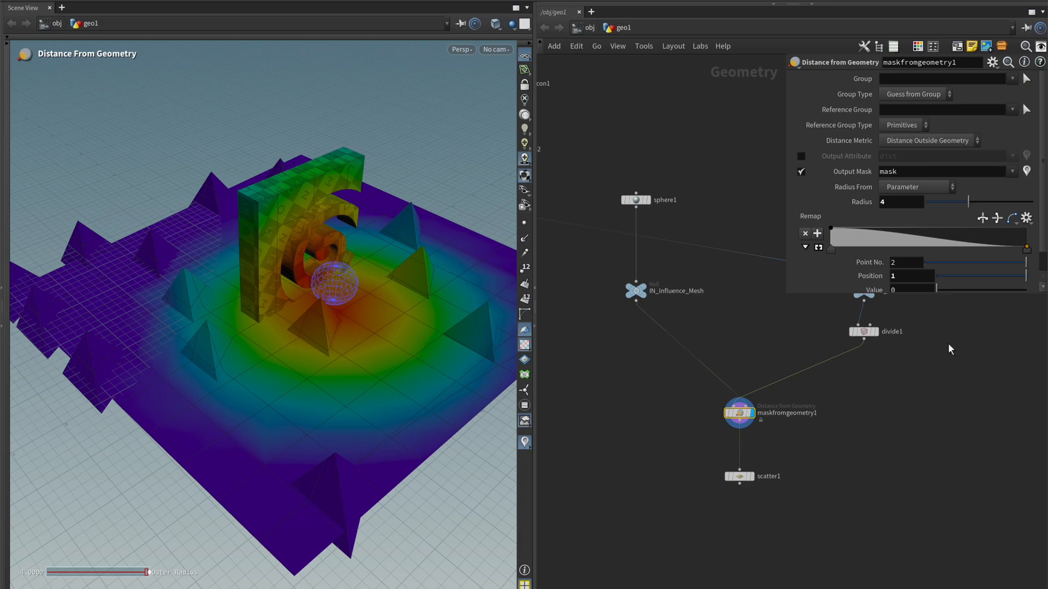
Display scatter1 to check the point distribution on the divided collision mesh
{"action": "middle_click_drag", "start_coordinate": [793, 450], "coordinate": [762, 434]}
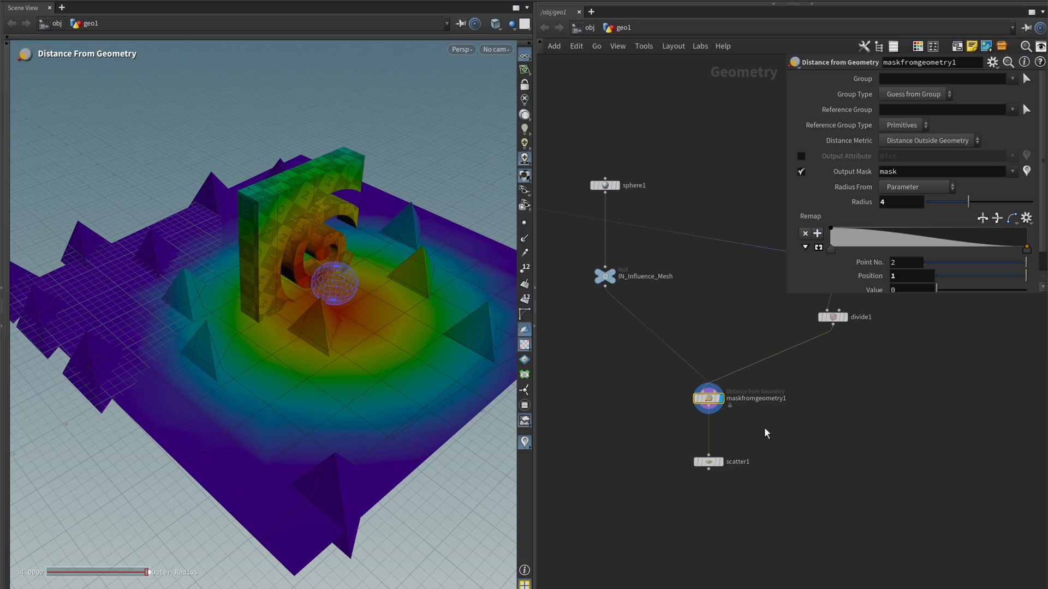
{"action": "left_click", "coordinate": [719, 462]}
{"action": "left_click", "coordinate": [708, 462]}
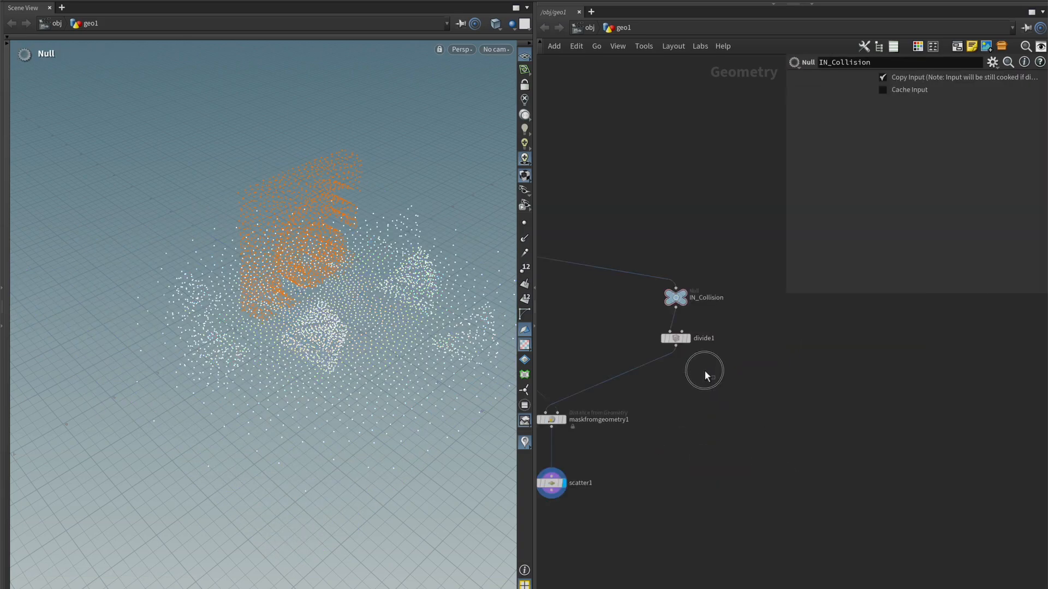
Move scatter1 closer beneath maskfromgeometry1 and inspect the scattered points
{"action": "left_click_drag", "start_coordinate": [704, 370], "coordinate": [636, 326]}
{"action": "middle_click_drag", "start_coordinate": [594, 335], "coordinate": [612, 328]}
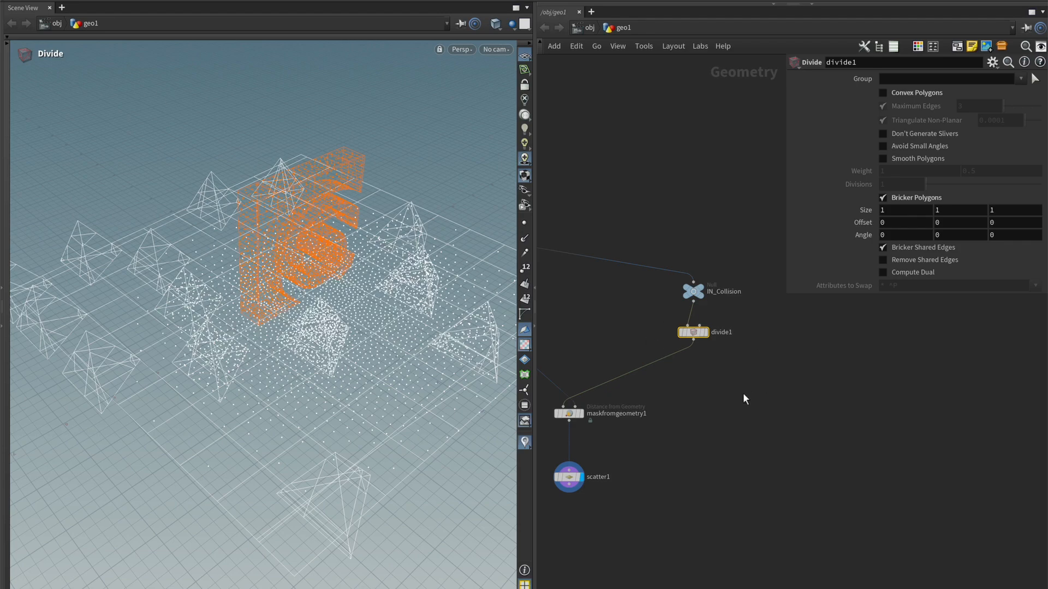
{"action": "middle_click_drag", "start_coordinate": [743, 395], "coordinate": [767, 389]}
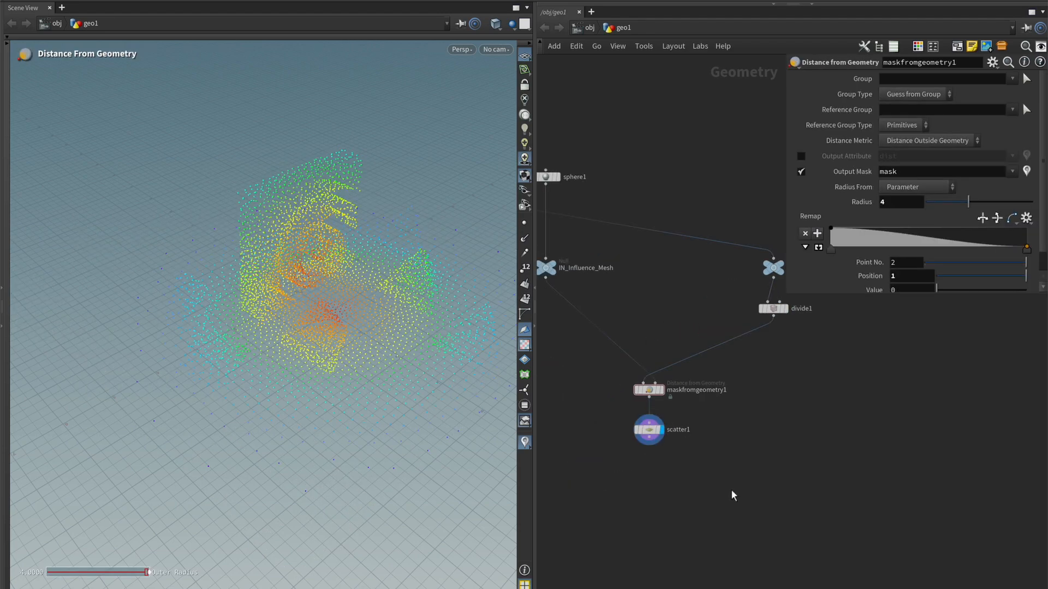
{"action": "left_click_drag", "start_coordinate": [730, 490], "coordinate": [629, 380]}
{"action": "middle_click_drag", "start_coordinate": [732, 441], "coordinate": [746, 402]}
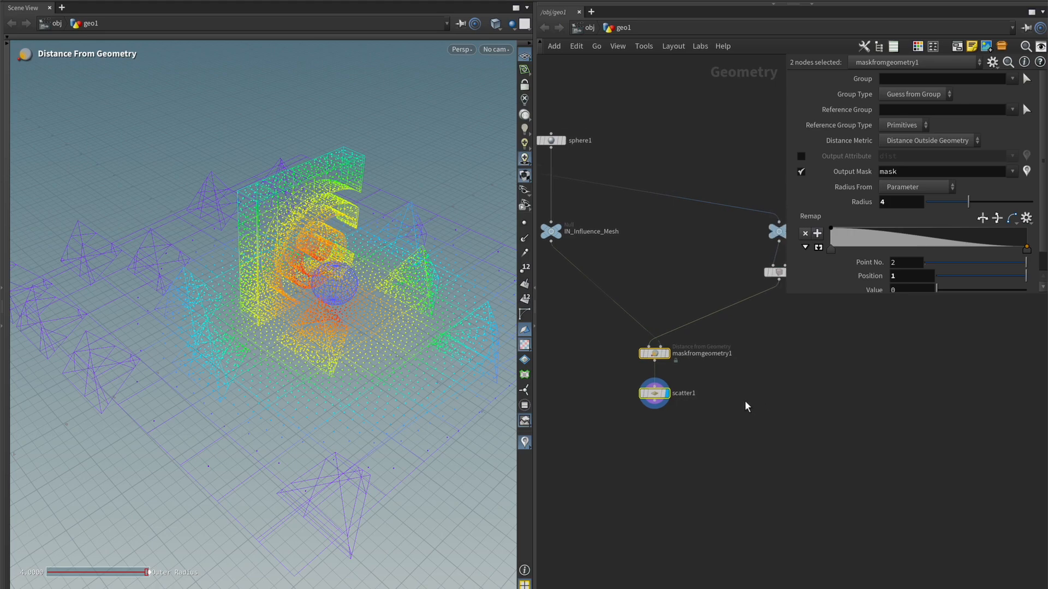
{"action": "left_click_drag", "start_coordinate": [366, 301], "coordinate": [322, 295], "text": "alt"}
{"action": "left_click", "coordinate": [649, 393]}
{"action": "left_click_drag", "start_coordinate": [371, 344], "coordinate": [363, 368], "text": "alt"}
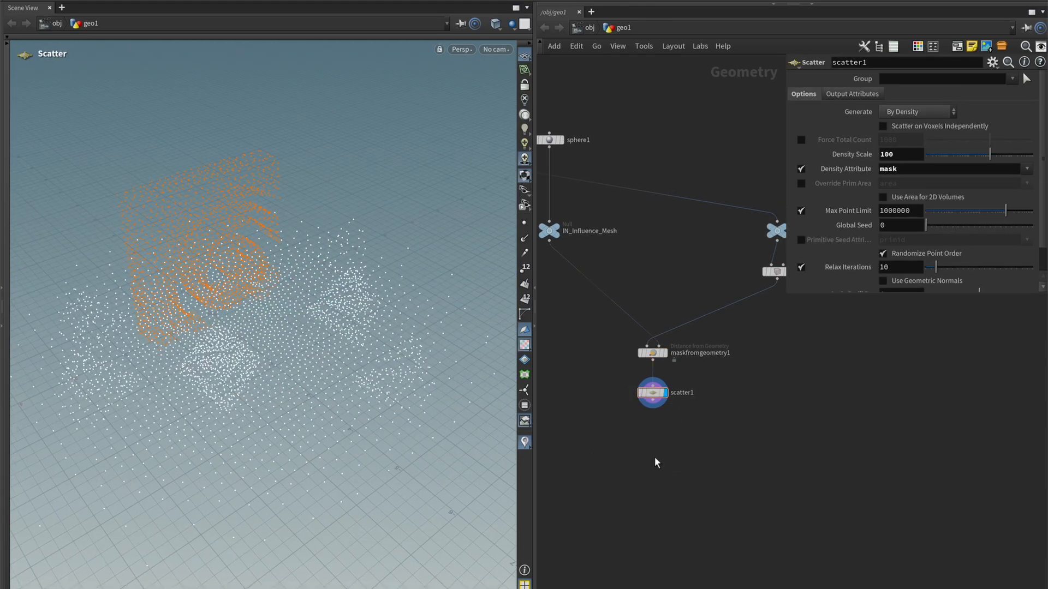
Add an Enumerate node below scatter1 that numbers the points in an integer attribute named pt_id
{"action": "key", "text": "Tab"}
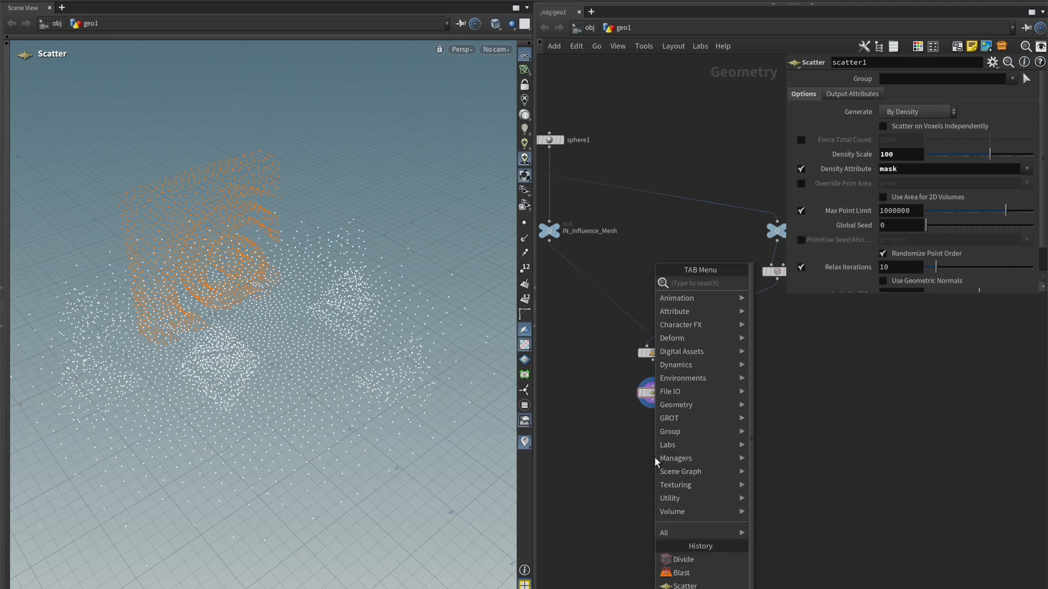
{"action": "type", "text": "enum"}
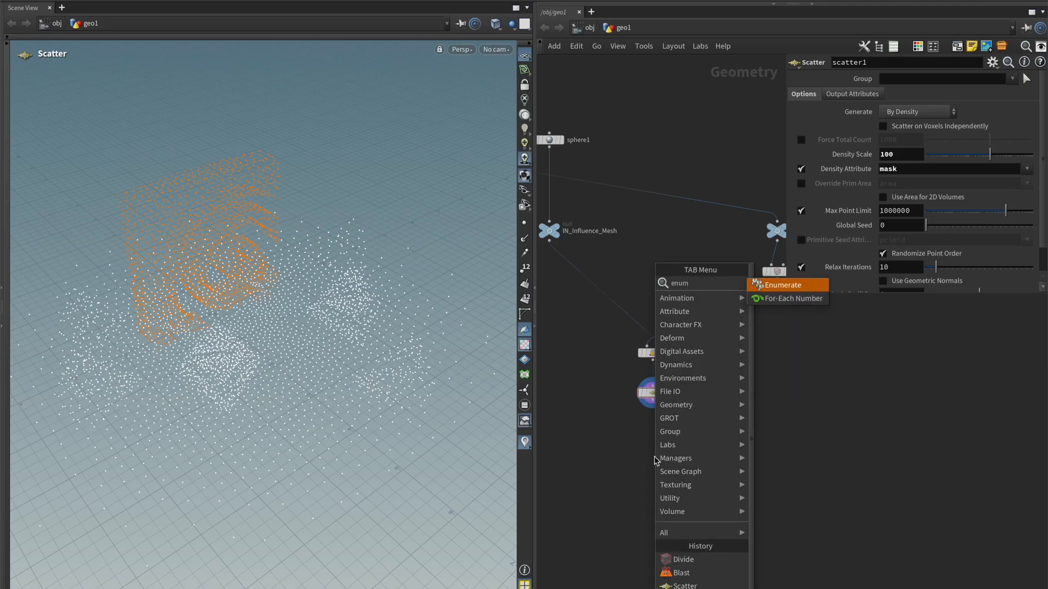
{"action": "key", "text": "Return"}
{"action": "left_click", "coordinate": [653, 456]}
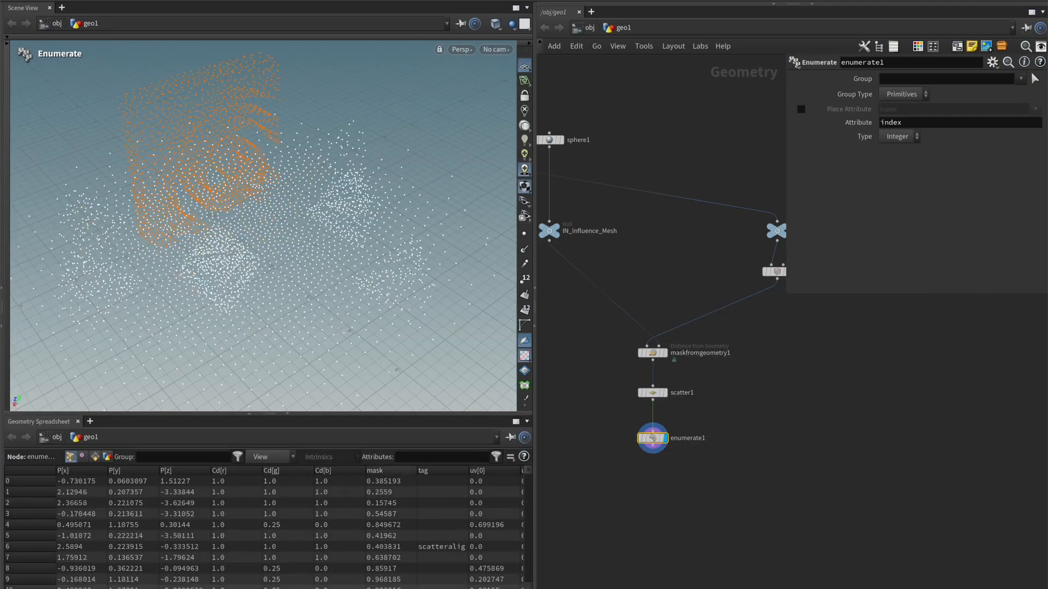
{"action": "double_click", "coordinate": [911, 122]}
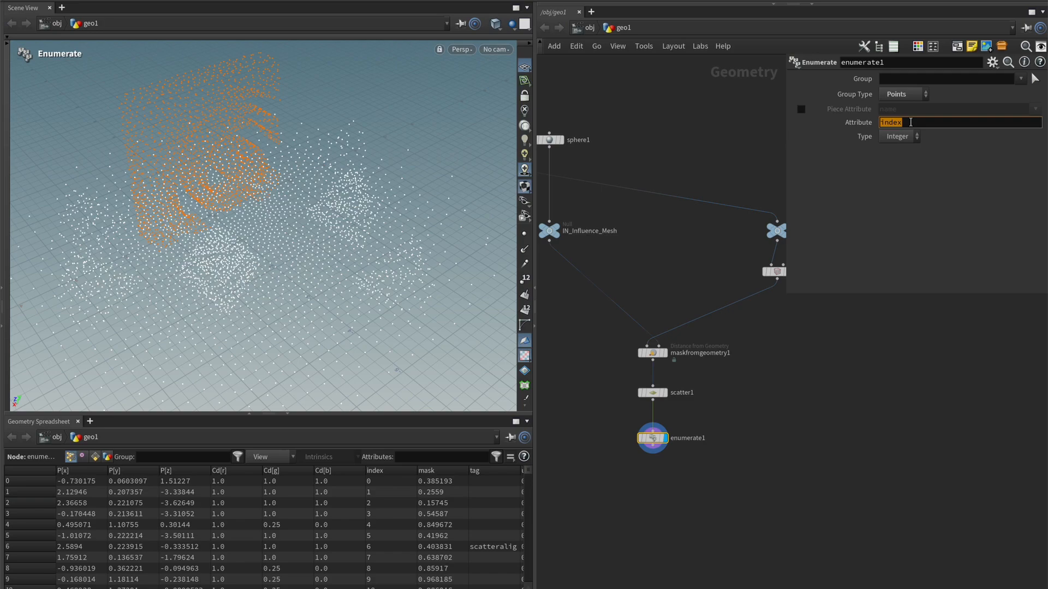
{"action": "type", "text": "pt_id"}
{"action": "key", "text": "Return"}
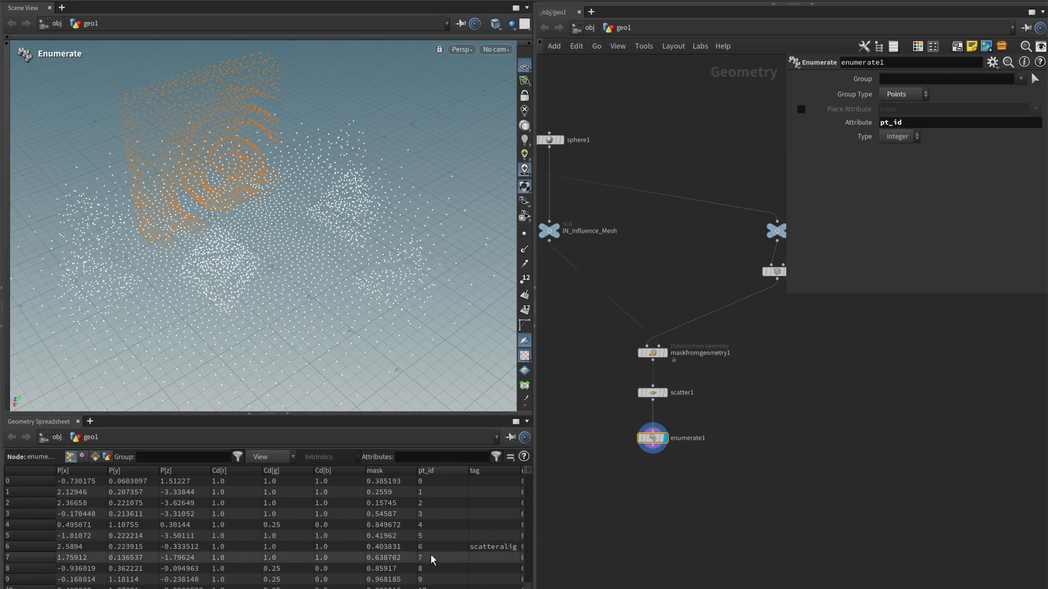
{"action": "left_click", "coordinate": [453, 471]}
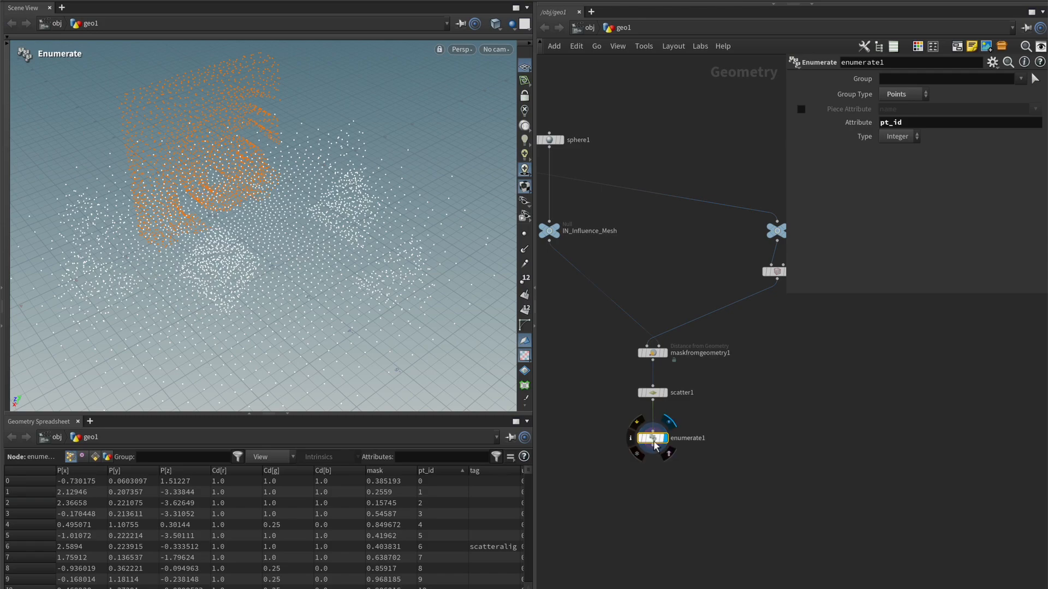
Move enumerate1 aside, add an Attribute Wrangle in its place, and connect it to scatter1's output
{"action": "left_click_drag", "start_coordinate": [654, 440], "coordinate": [731, 438]}
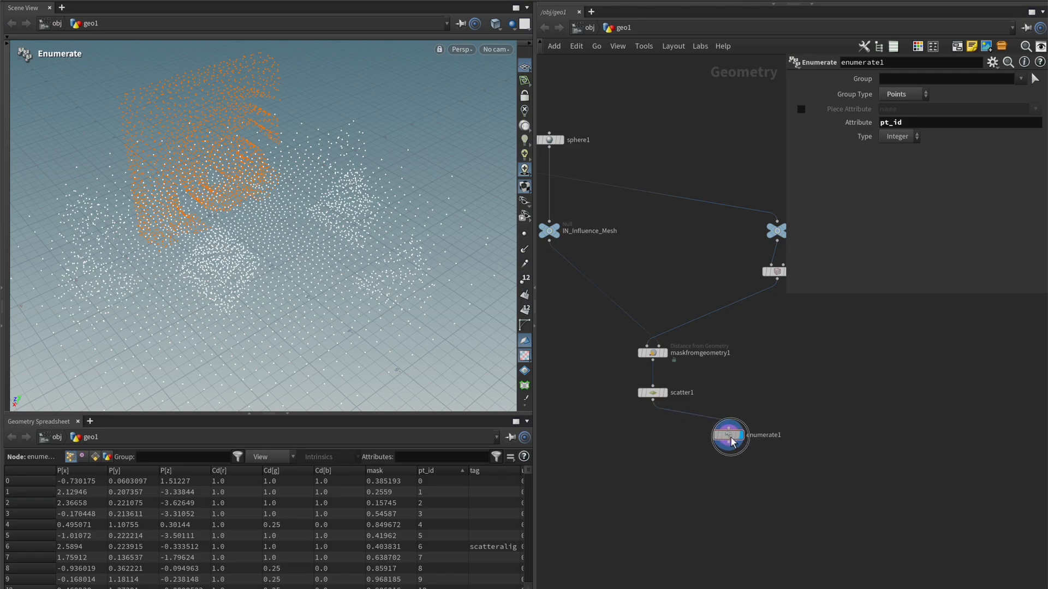
{"action": "key", "text": "Tab"}
{"action": "type", "text": "aw"}
{"action": "key", "text": "Return"}
{"action": "left_click", "coordinate": [653, 445]}
{"action": "scroll", "coordinate": [652, 443], "scroll_direction": "up", "scroll_amount": 4}
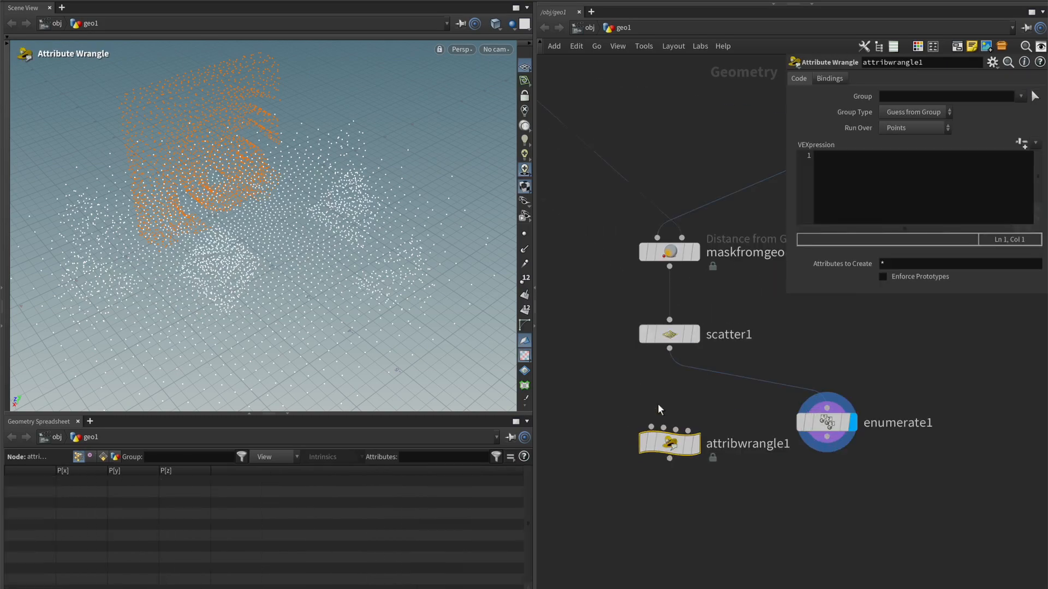
{"action": "left_click_drag", "start_coordinate": [674, 354], "coordinate": [663, 434]}
{"action": "left_click", "coordinate": [875, 156]}
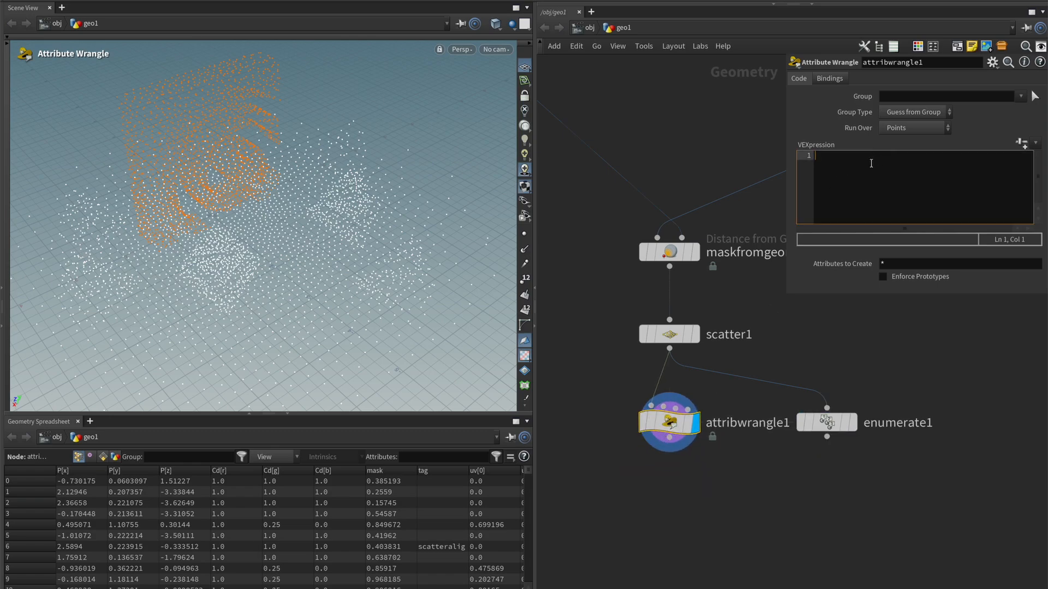
{"action": "type", "text": "s@pt_id = @ptnum;"}
{"action": "key", "text": "ctrl+Return"}
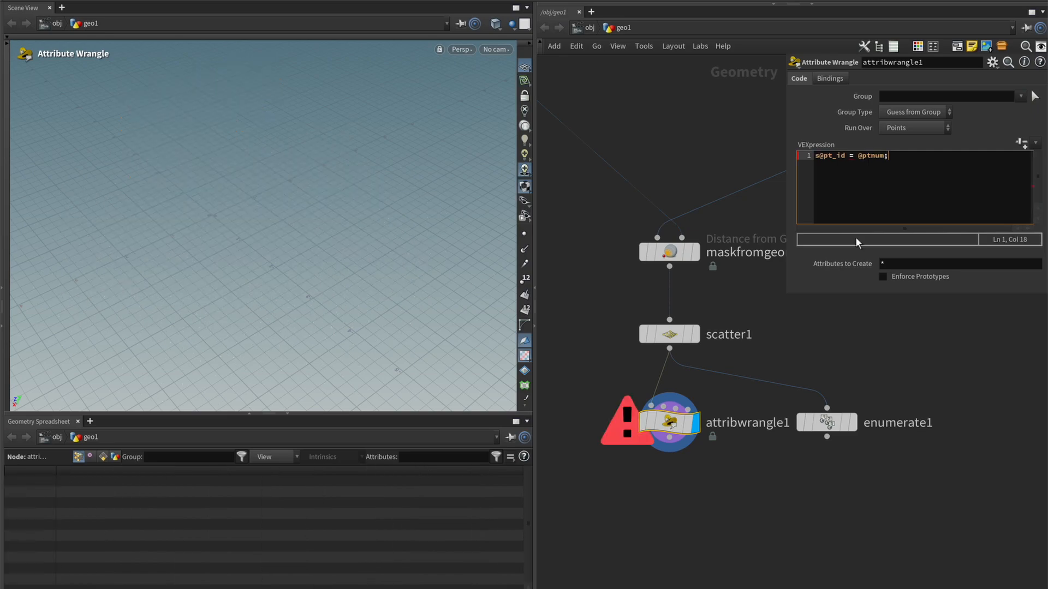
{"action": "key", "text": "Left"}
{"action": "key", "text": "Left"}
{"action": "key", "text": "Left"}
{"action": "key", "text": "Left"}
{"action": "key", "text": "Left"}
{"action": "type", "text": "itoa(@ptnum)"}
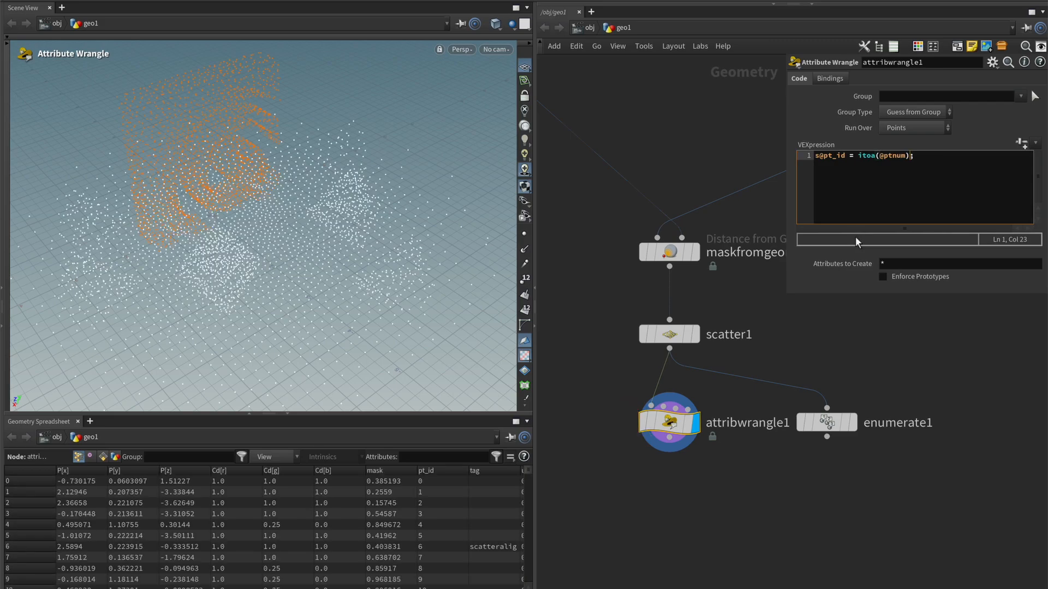
{"action": "left_click", "coordinate": [451, 471]}
Delete the unused enumerate1 node and rename the attribute wrangle ptnum_to_pt_id
{"action": "left_click_drag", "start_coordinate": [880, 480], "coordinate": [802, 407]}
{"action": "left_click_drag", "start_coordinate": [656, 455], "coordinate": [709, 399]}
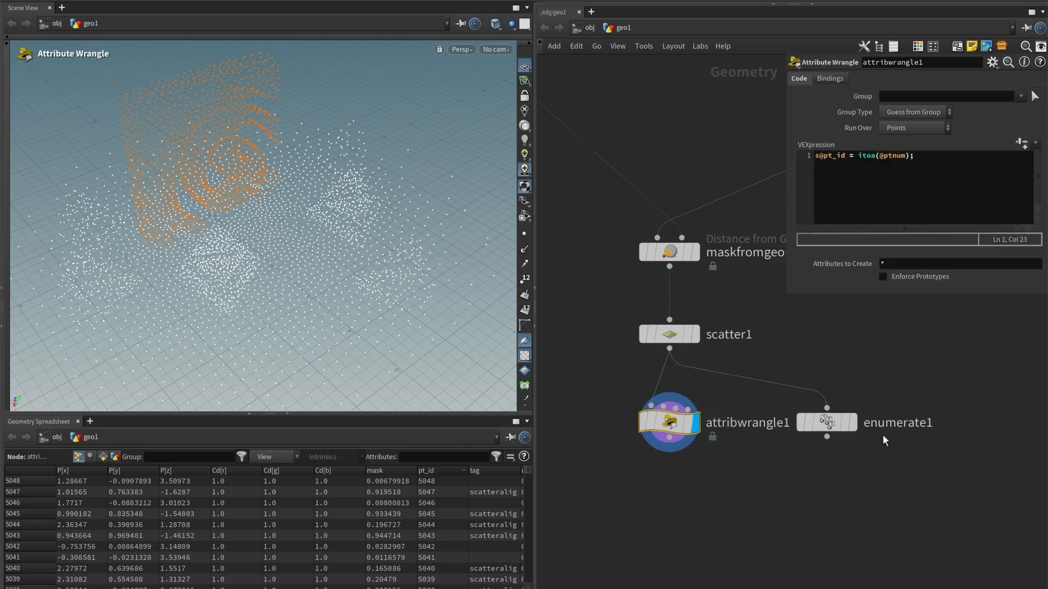
{"action": "left_click_drag", "start_coordinate": [914, 368], "coordinate": [783, 494]}
{"action": "left_click_drag", "start_coordinate": [881, 519], "coordinate": [809, 384]}
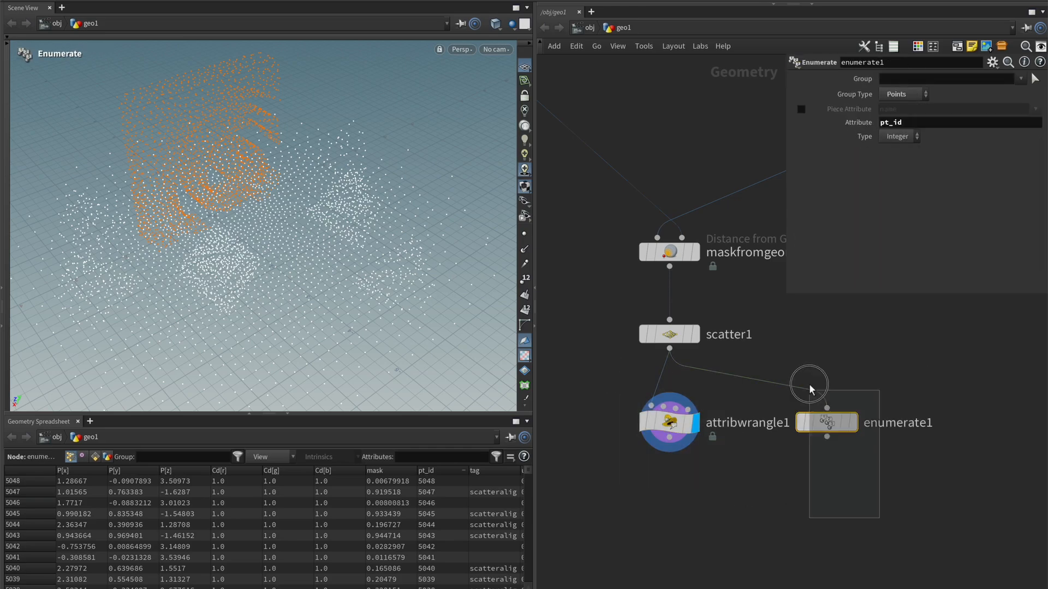
{"action": "key", "text": "Delete"}
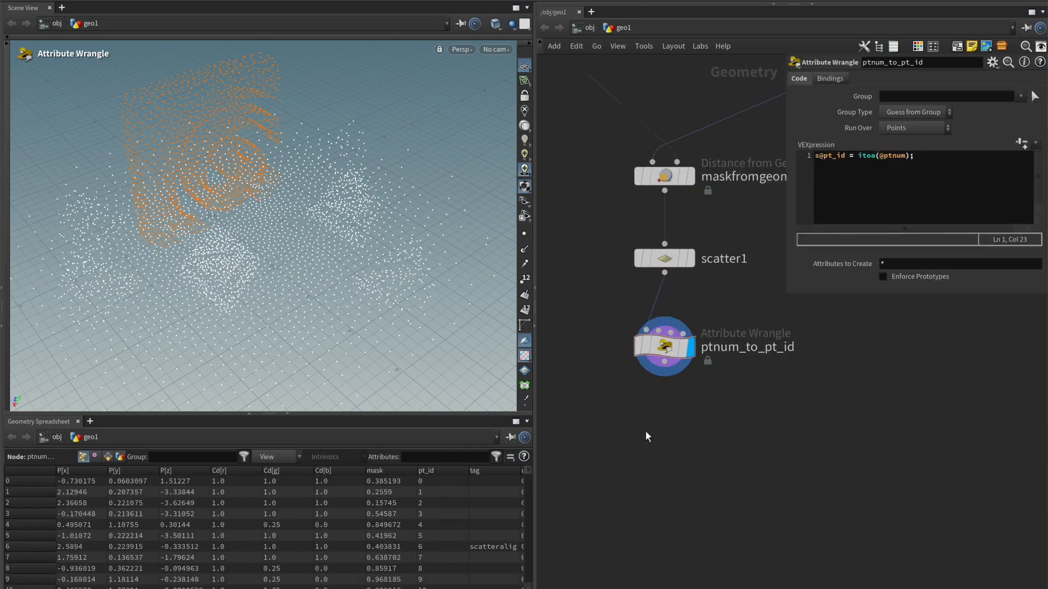
Add a Connect Adjacent Pieces node below ptnum_to_pt_id and set its Piece Attribute to pt_id
{"action": "key", "text": "Tab"}
{"action": "type", "text": "connecta"}
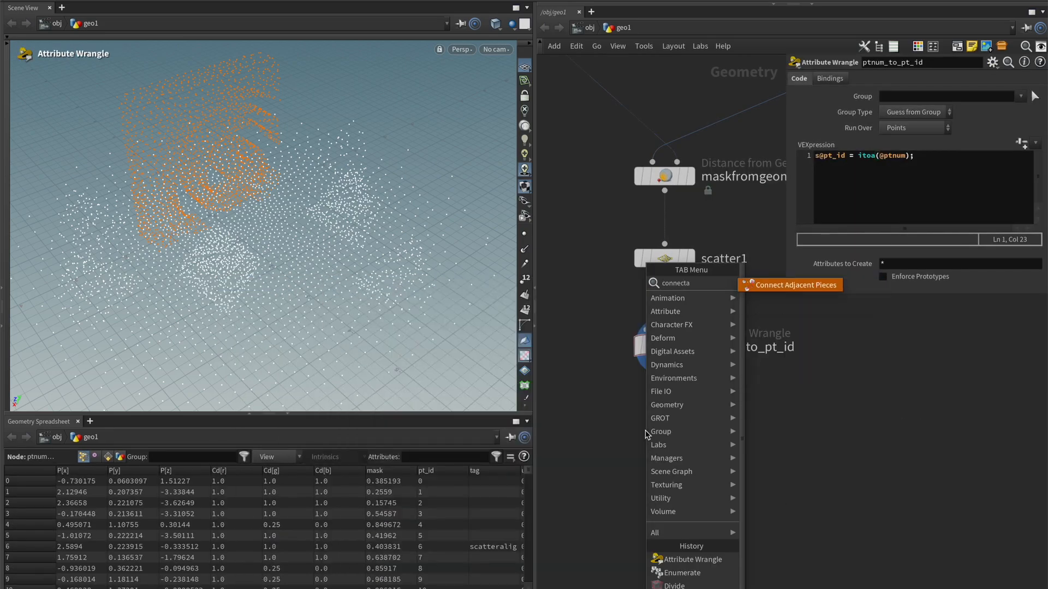
{"action": "key", "text": "Return"}
{"action": "left_click", "coordinate": [665, 434]}
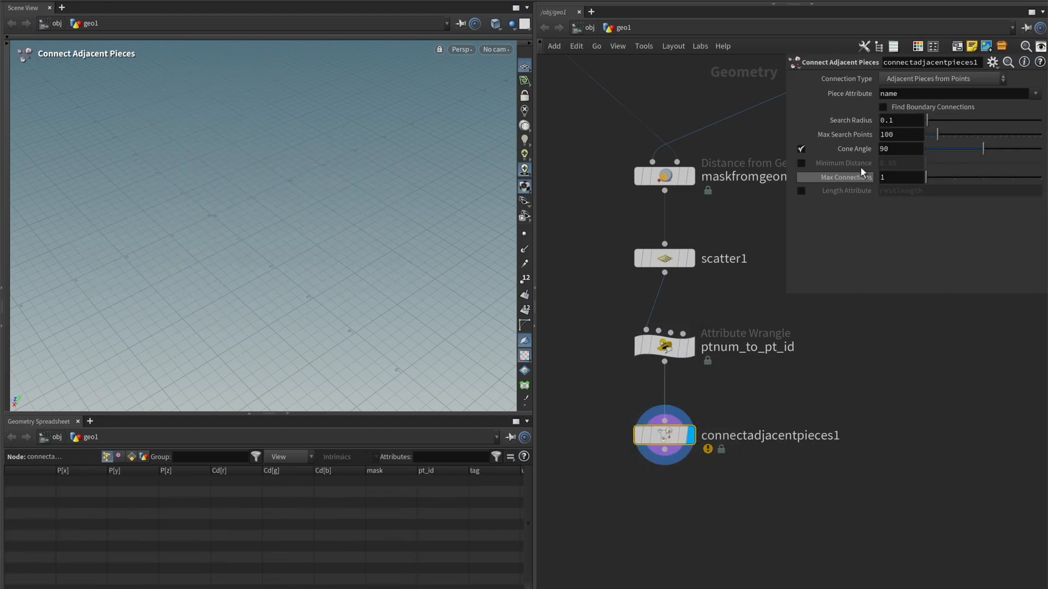
{"action": "double_click", "coordinate": [922, 94]}
{"action": "type", "text": "pt_id"}
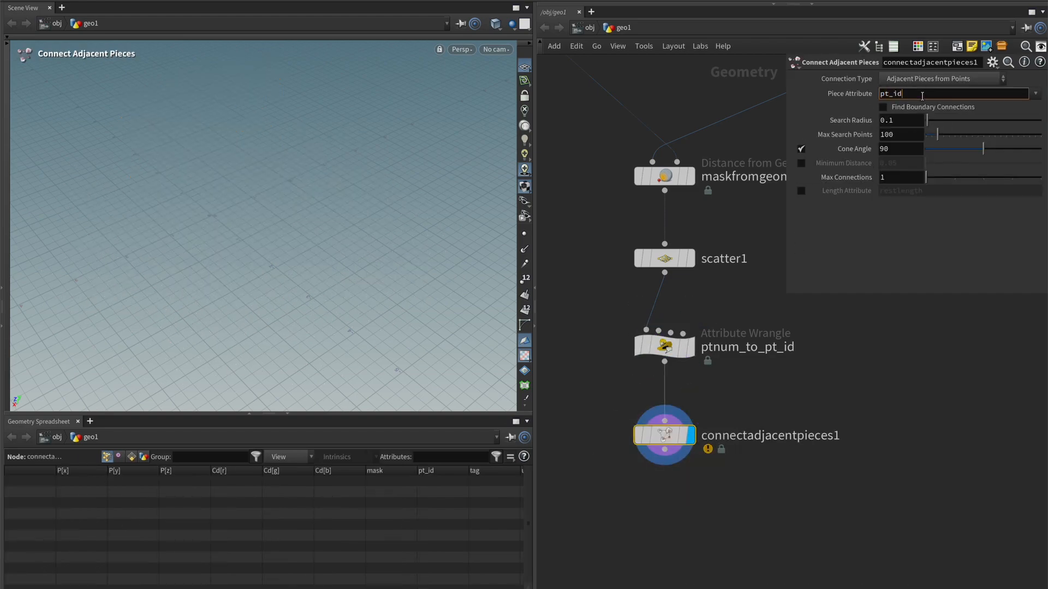
{"action": "key", "text": "Return"}
{"action": "left_click_drag", "start_coordinate": [230, 286], "coordinate": [217, 234], "text": "alt"}
Set the Search Radius of connectadjacentpieces1 to 3
{"action": "left_click_drag", "start_coordinate": [926, 120], "coordinate": [945, 120]}
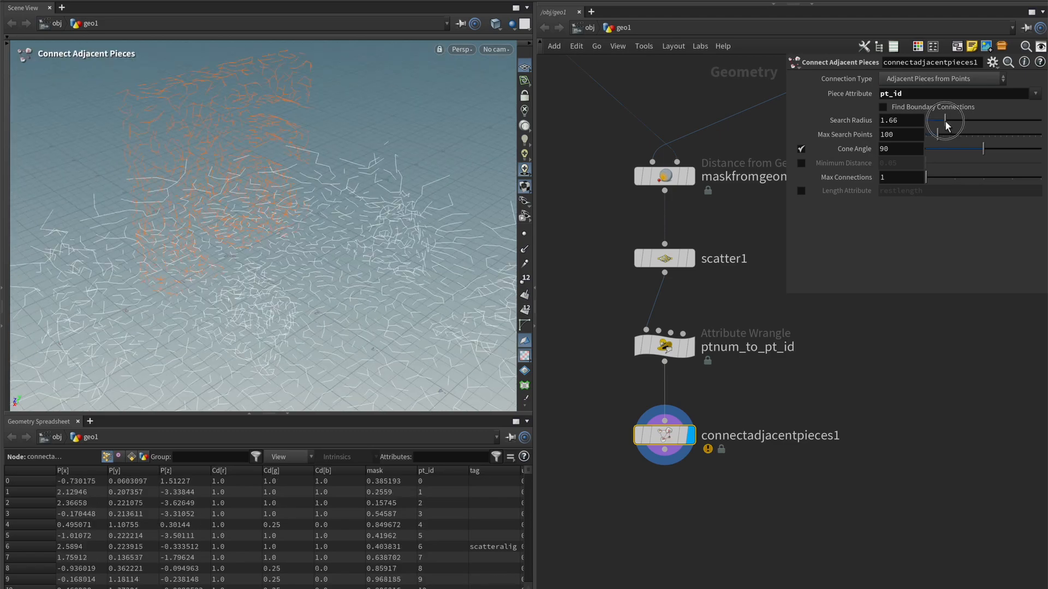
{"action": "double_click", "coordinate": [894, 121]}
{"action": "type", "text": "3"}
{"action": "key", "text": "Return"}
Enable Minimum Distance on connectadjacentpieces1 and set it to 1
{"action": "left_click", "coordinate": [801, 164]}
{"action": "left_click", "coordinate": [905, 164]}
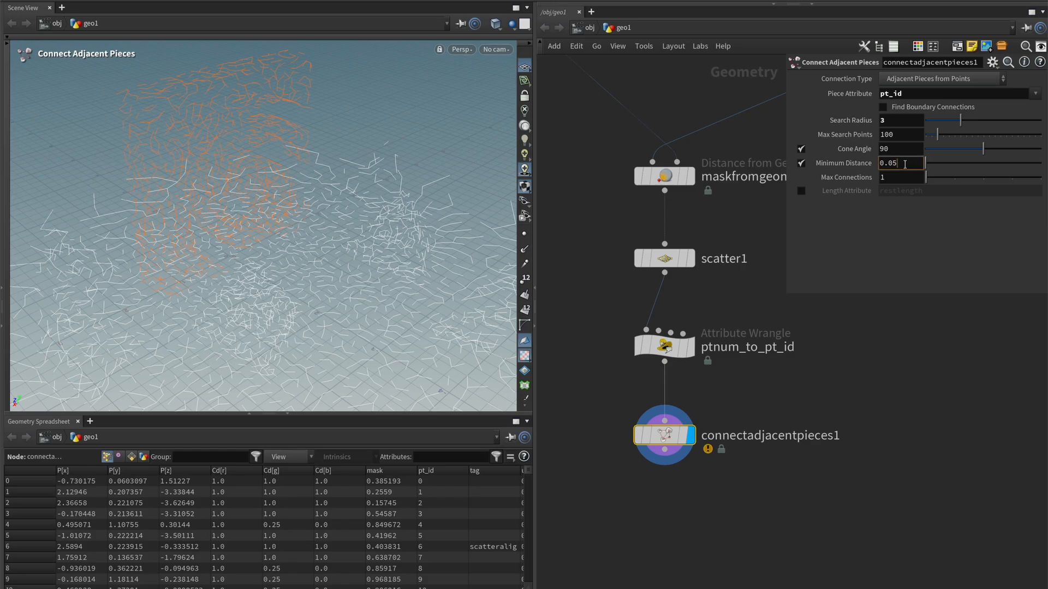
{"action": "key", "text": "Return"}
{"action": "left_click_drag", "start_coordinate": [228, 331], "coordinate": [251, 294], "text": "alt"}
{"action": "scroll", "coordinate": [251, 294], "scroll_direction": "down", "scroll_amount": 3}
{"action": "double_click", "coordinate": [896, 163]}
{"action": "type", "text": "1"}
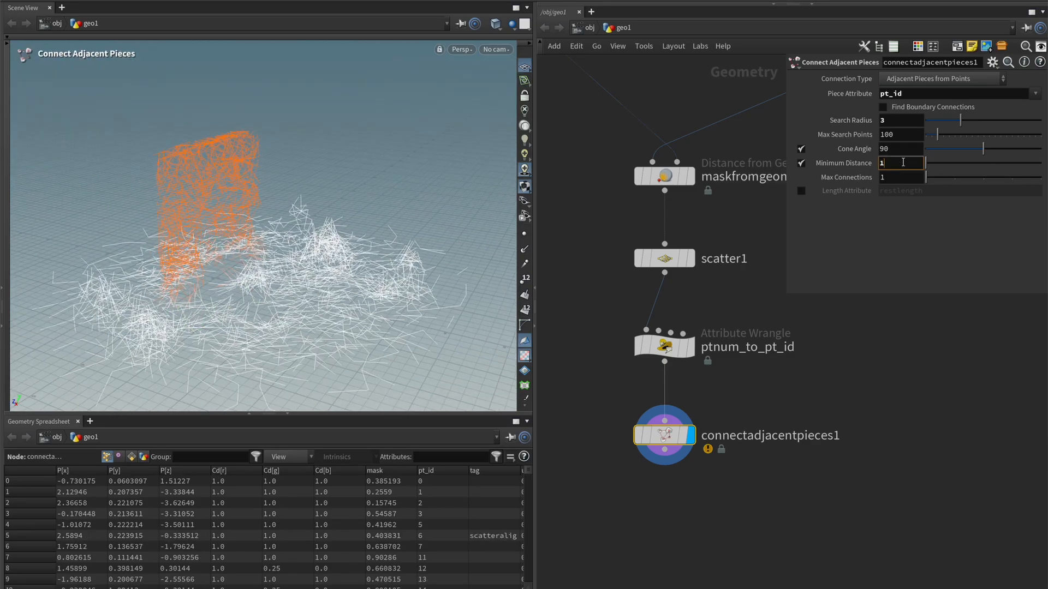
{"action": "key", "text": "Return"}
{"action": "left_click_drag", "start_coordinate": [326, 284], "coordinate": [339, 327], "text": "alt"}
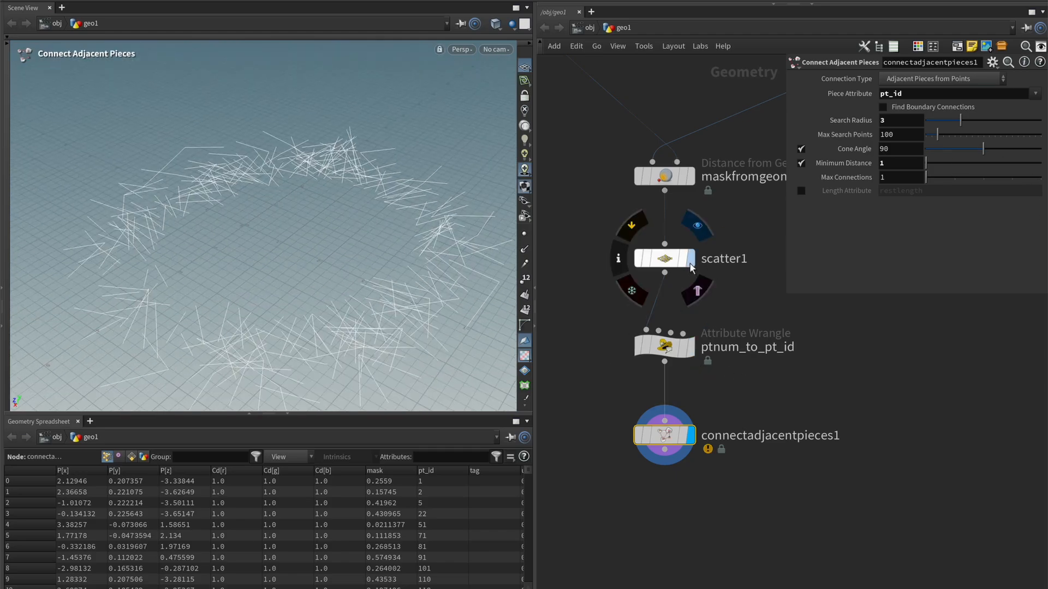
Compare the scatter1 points with the lines generated by connectadjacentpieces1, ending with the connection node displayed
{"action": "left_click", "coordinate": [689, 258]}
{"action": "left_click", "coordinate": [664, 258]}
{"action": "left_click", "coordinate": [712, 441]}
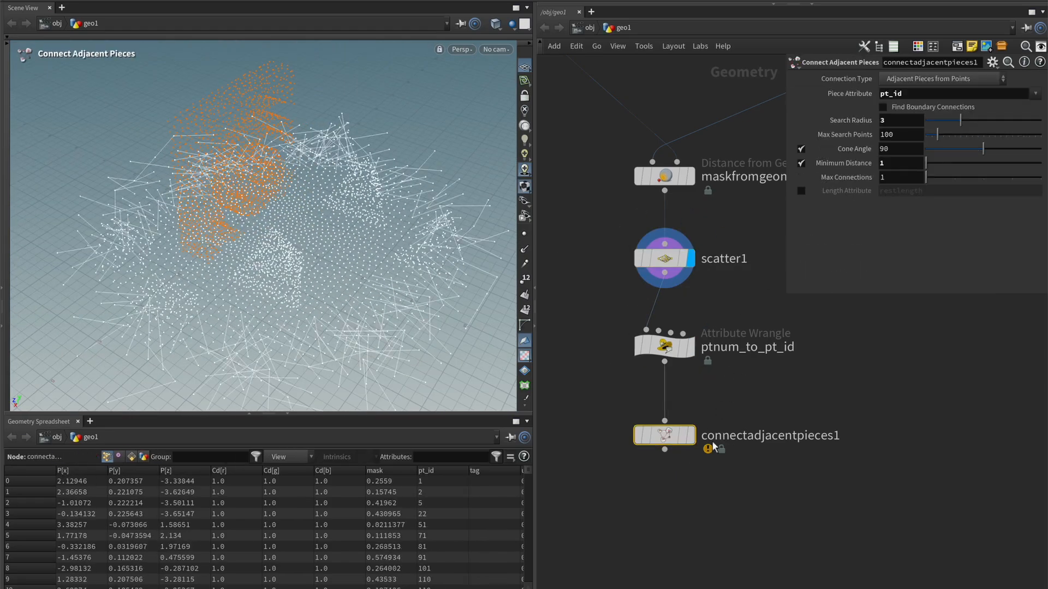
{"action": "left_click", "coordinate": [691, 435]}
{"action": "left_click_drag", "start_coordinate": [392, 314], "coordinate": [403, 275], "text": "alt"}
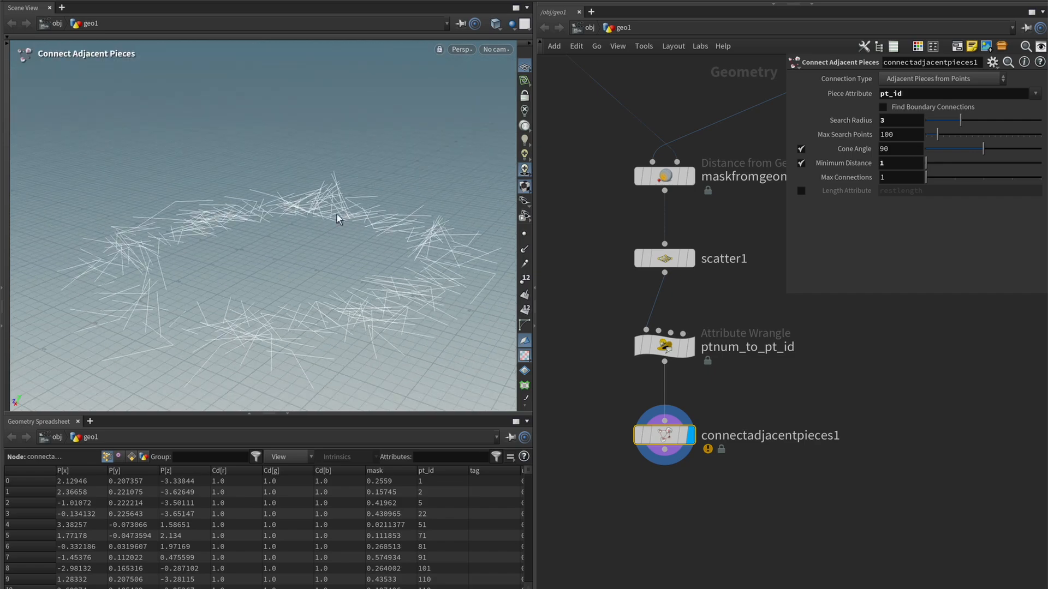
{"action": "left_click_drag", "start_coordinate": [341, 295], "coordinate": [393, 215], "text": "alt"}
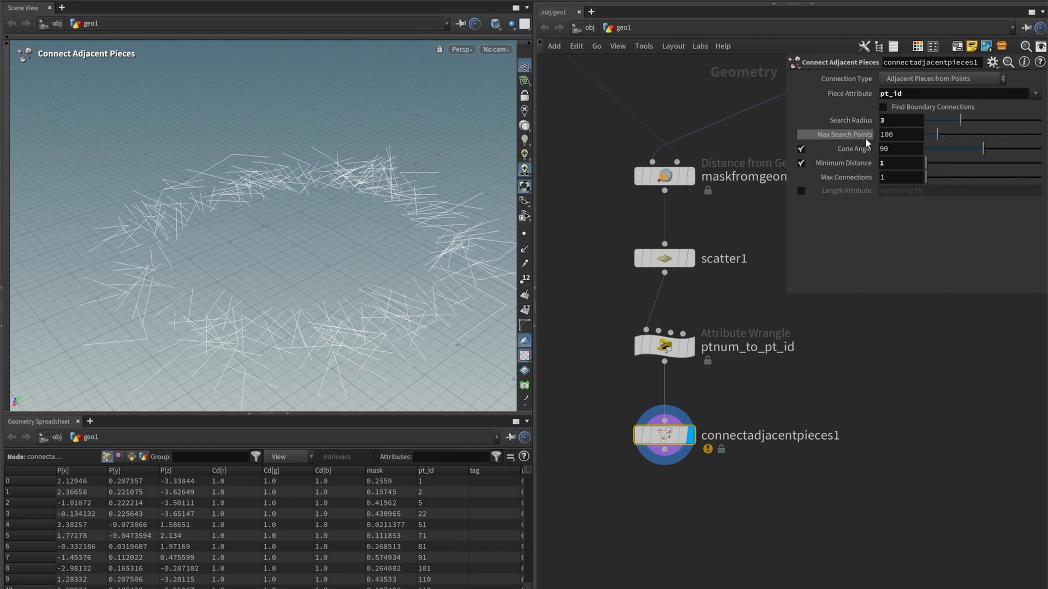
Raise Max Search Points on connectadjacentpieces1 to 1000
{"action": "left_click_drag", "start_coordinate": [938, 137], "coordinate": [1009, 135]}
{"action": "left_click_drag", "start_coordinate": [917, 136], "coordinate": [865, 137]}
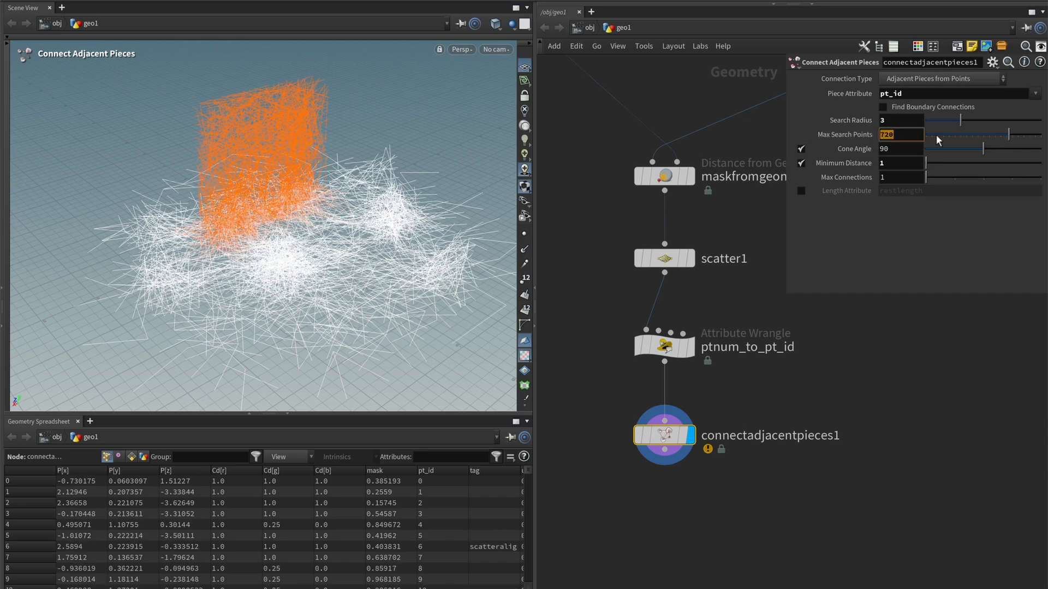
{"action": "left_click", "coordinate": [867, 136]}
{"action": "left_click", "coordinate": [865, 136]}
{"action": "left_click_drag", "start_coordinate": [1009, 135], "coordinate": [1023, 135]}
{"action": "left_click_drag", "start_coordinate": [345, 242], "coordinate": [327, 232]}
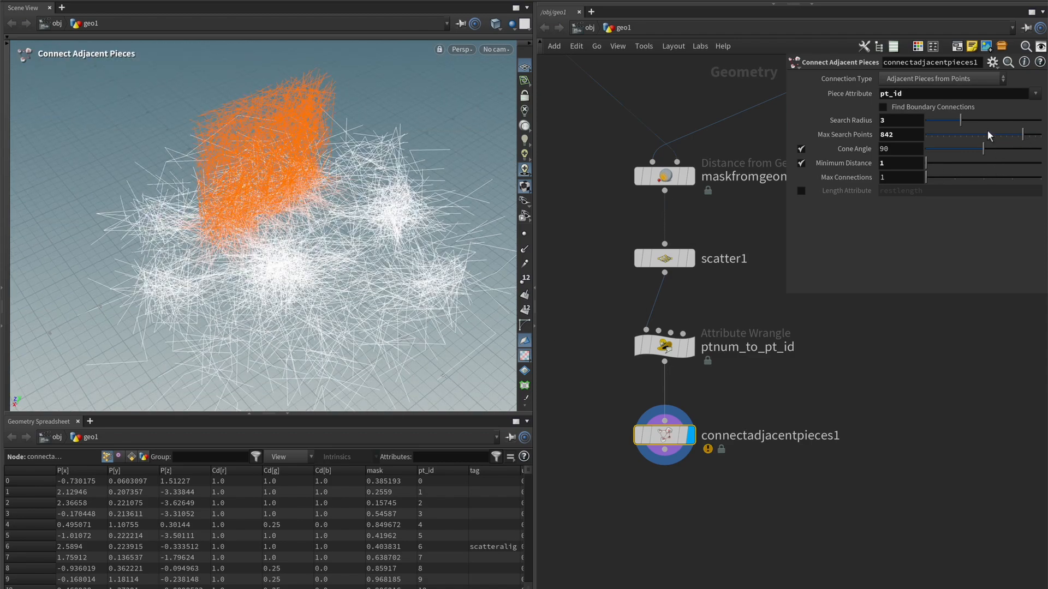
{"action": "left_click", "coordinate": [1040, 135]}
{"action": "left_click_drag", "start_coordinate": [313, 253], "coordinate": [342, 252], "text": "alt"}
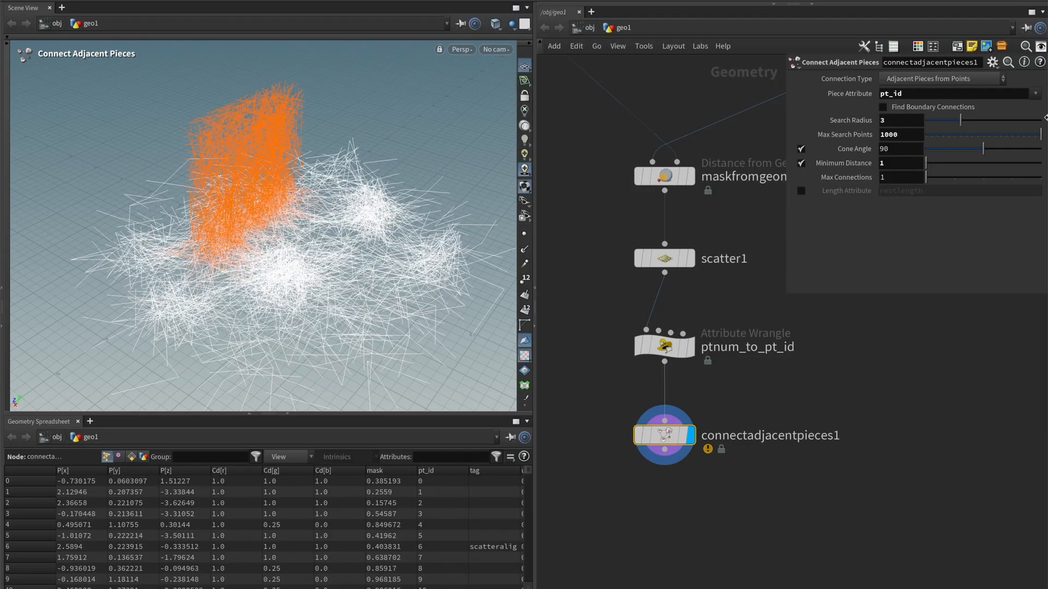
{"action": "left_click_drag", "start_coordinate": [1015, 135], "coordinate": [1047, 134]}
Collapse the Geometry Spreadsheet pane and inspect the connection lines in the enlarged scene view
{"action": "left_click_drag", "start_coordinate": [329, 303], "coordinate": [278, 250], "text": "alt"}
{"action": "middle_click_drag", "start_coordinate": [753, 382], "coordinate": [755, 337]}
{"action": "left_click", "coordinate": [287, 414]}
{"action": "left_click_drag", "start_coordinate": [314, 349], "coordinate": [358, 347], "text": "alt"}
{"action": "middle_click_drag", "start_coordinate": [753, 322], "coordinate": [751, 450]}
{"action": "scroll", "coordinate": [751, 451], "scroll_direction": "down", "scroll_amount": 3}
{"action": "left_click_drag", "start_coordinate": [409, 373], "coordinate": [359, 363], "text": "alt"}
{"action": "key", "text": "Return"}
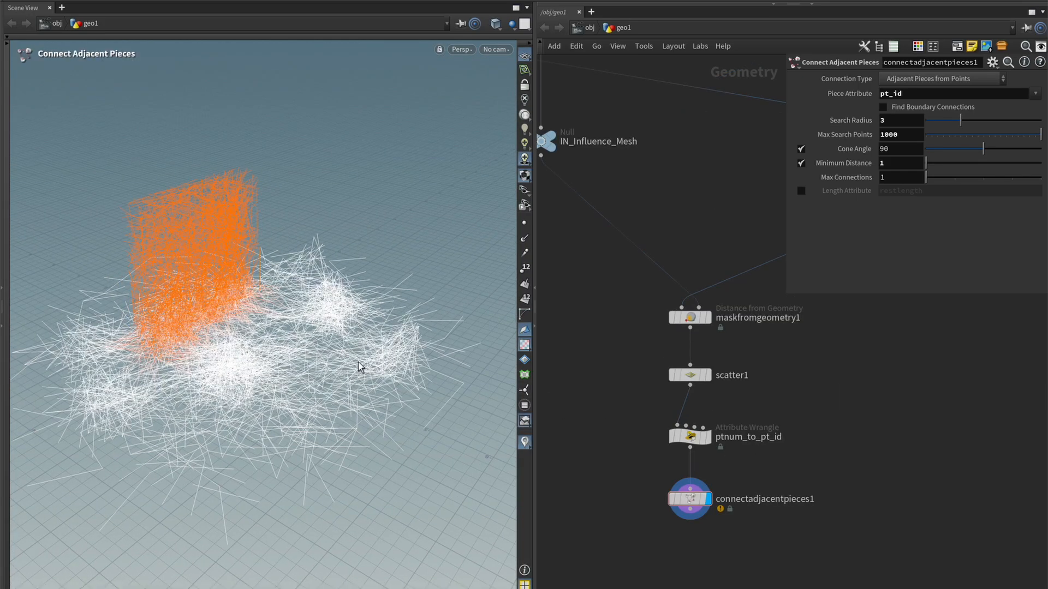
Open the grot_flesh_clusters node's internal network and examine the nodes around fuse1 and the solver
{"action": "key", "text": "h"}
{"action": "middle_click_drag", "start_coordinate": [745, 428], "coordinate": [786, 430]}
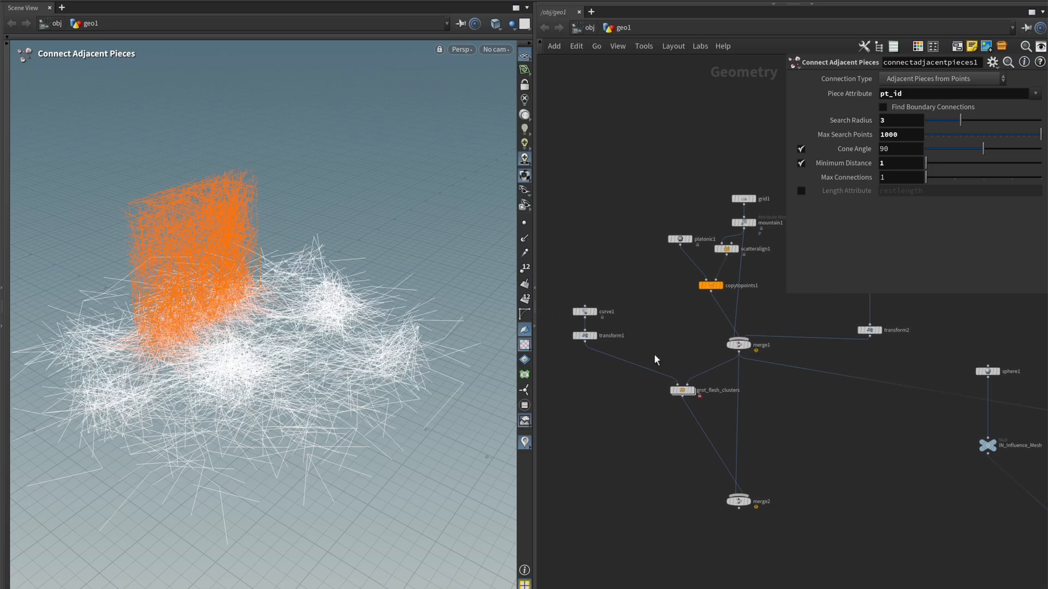
{"action": "scroll", "coordinate": [692, 395], "scroll_direction": "up", "scroll_amount": 5}
{"action": "double_click", "coordinate": [687, 391]}
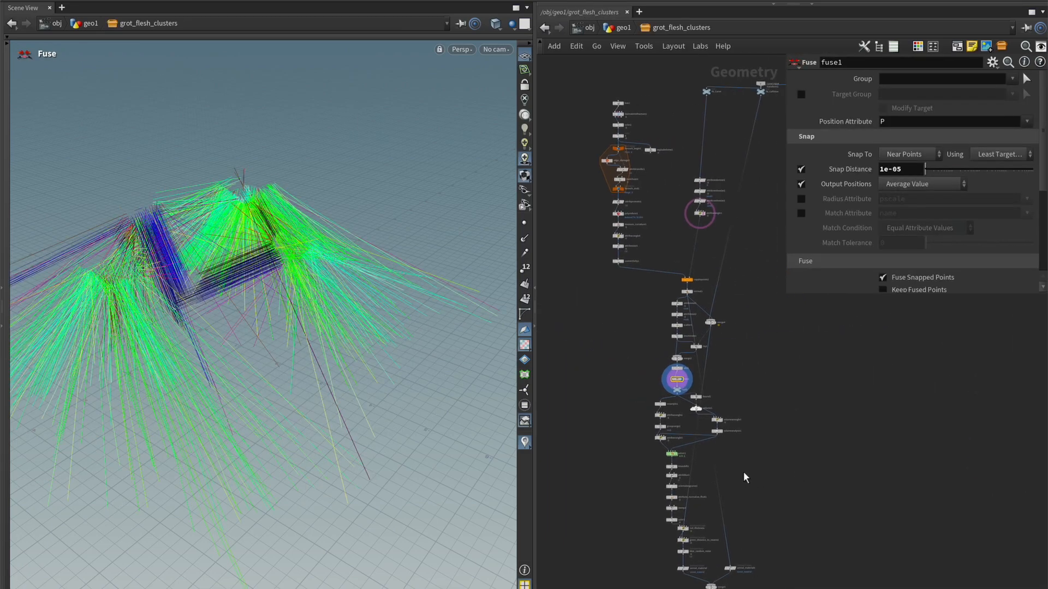
{"action": "scroll", "coordinate": [694, 423], "scroll_direction": "up", "scroll_amount": 4}
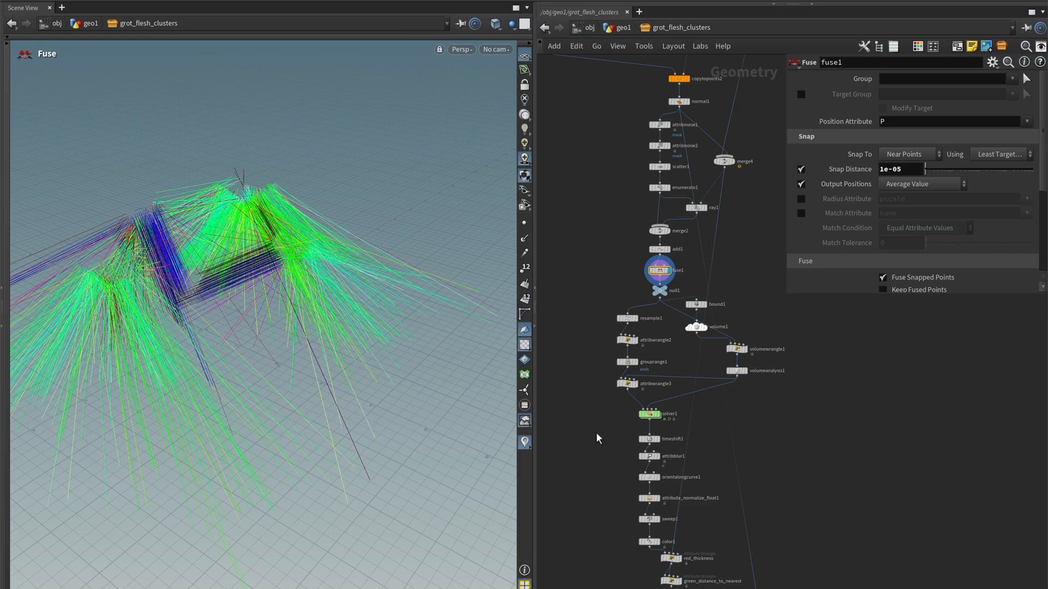
Copy the null1-to-timeshift1 solver chain from grot_flesh_clusters into geo1 and connect connectadjacentpieces1 to its null1
{"action": "left_click_drag", "start_coordinate": [581, 448], "coordinate": [776, 286]}
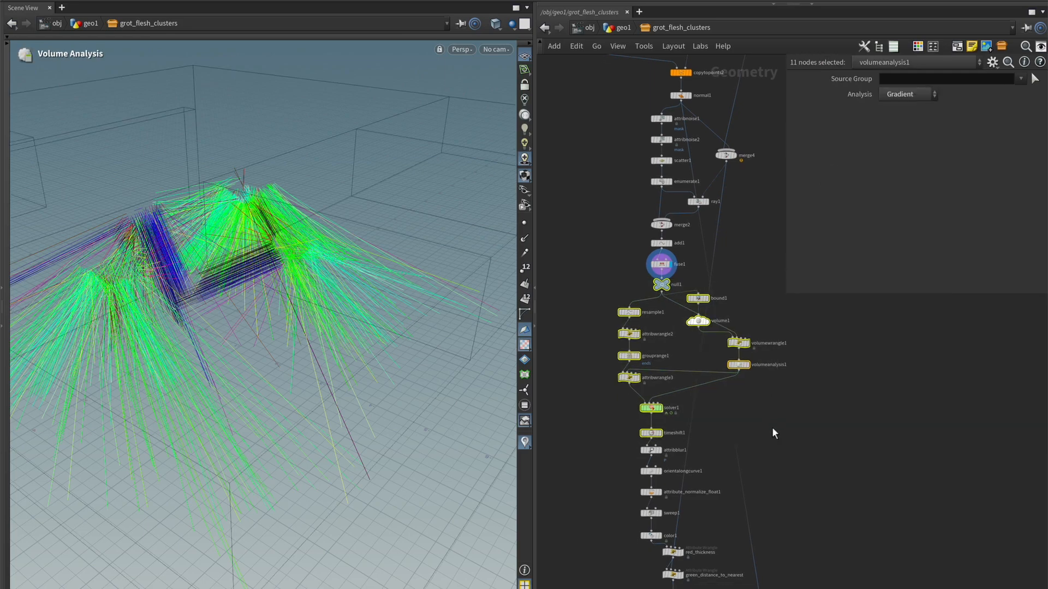
{"action": "key", "text": "u"}
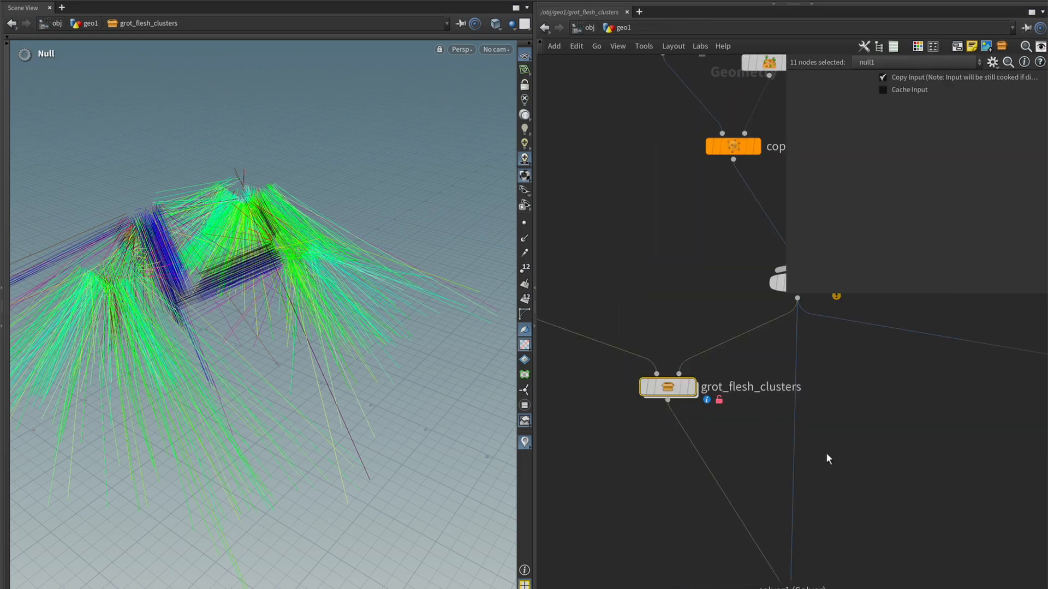
{"action": "middle_click_drag", "start_coordinate": [890, 552], "coordinate": [747, 466]}
{"action": "scroll", "coordinate": [749, 471], "scroll_direction": "up", "scroll_amount": 5}
{"action": "key", "text": "ctrl+v"}
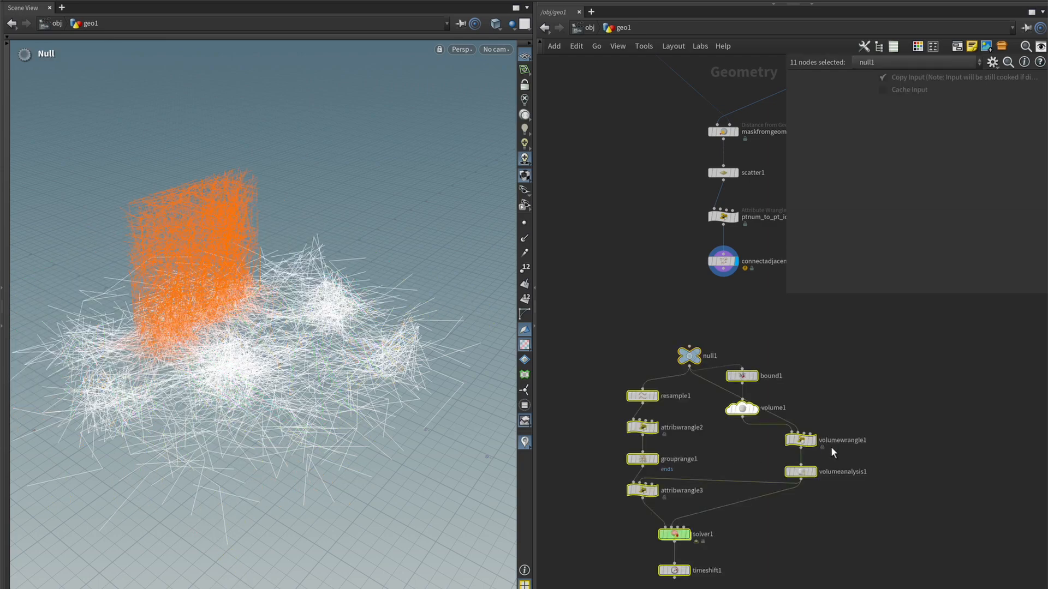
{"action": "middle_click_drag", "start_coordinate": [849, 423], "coordinate": [808, 412]}
{"action": "left_click_drag", "start_coordinate": [652, 345], "coordinate": [687, 336]}
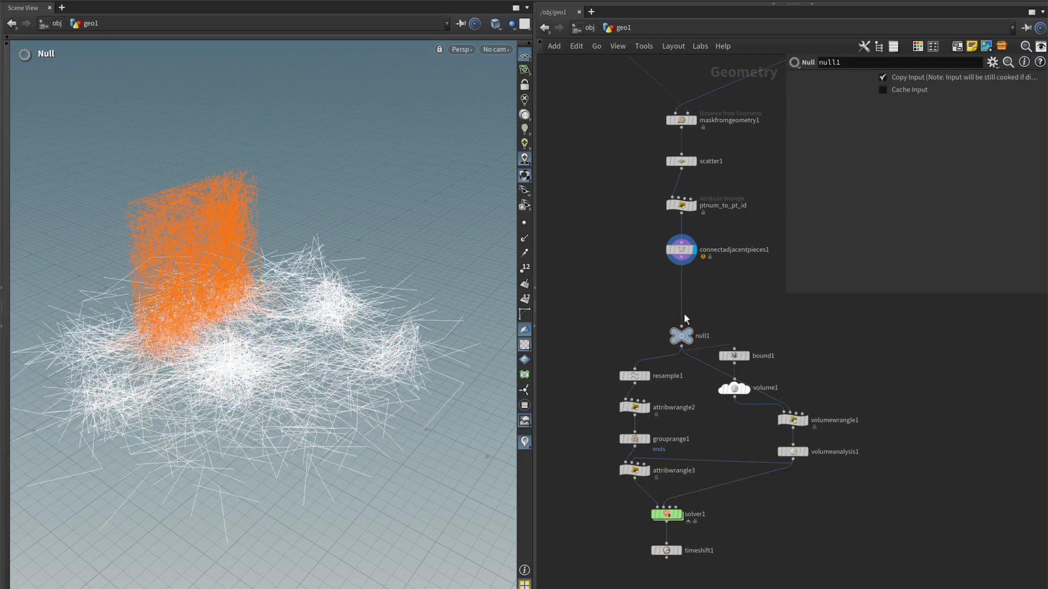
{"action": "middle_click_drag", "start_coordinate": [723, 314], "coordinate": [732, 256]}
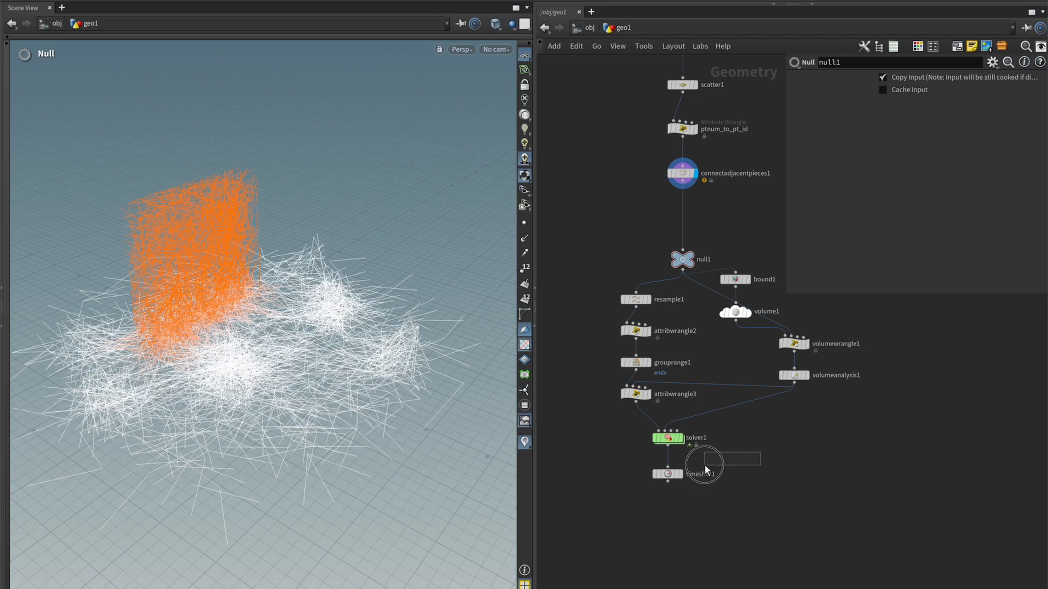
Remove the muscle_tension expression from timeshift1's Frame parameter and set the frame to 30
{"action": "left_click", "coordinate": [681, 474]}
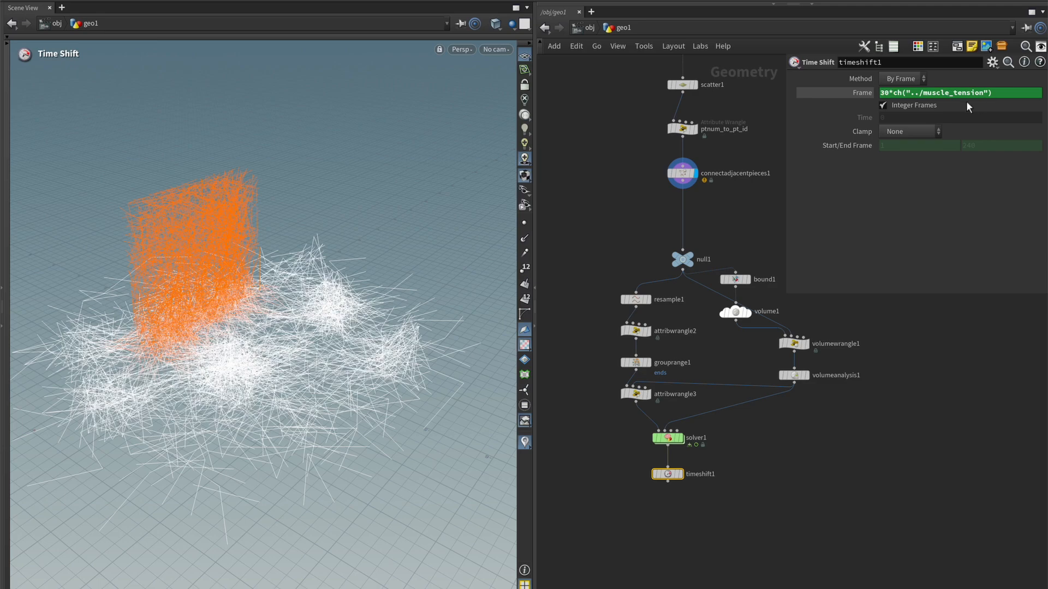
{"action": "right_click", "coordinate": [897, 94]}
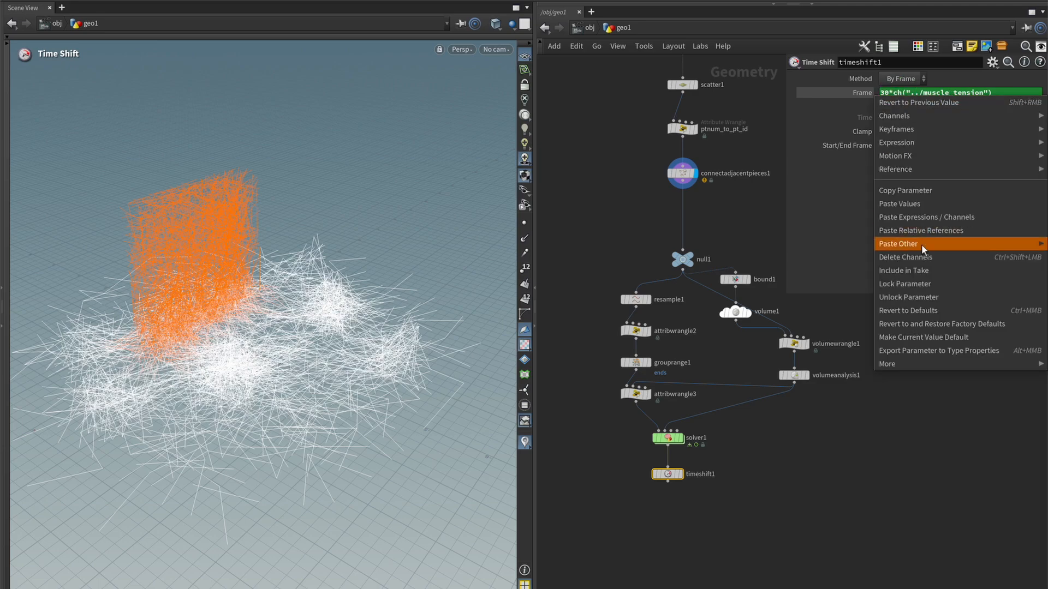
{"action": "left_click", "coordinate": [906, 240]}
{"action": "left_click", "coordinate": [913, 94]}
{"action": "type", "text": "39"}
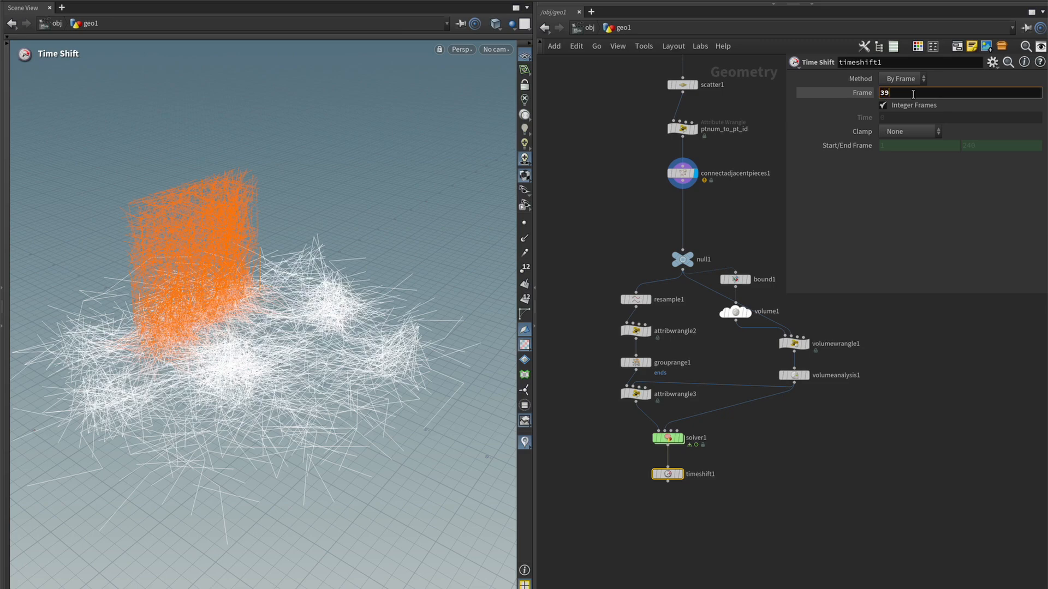
{"action": "key", "text": "Return"}
Examine the pt_id assignment in the ptnum_to_pt_id wrangle's VEX expression
{"action": "left_click", "coordinate": [635, 393]}
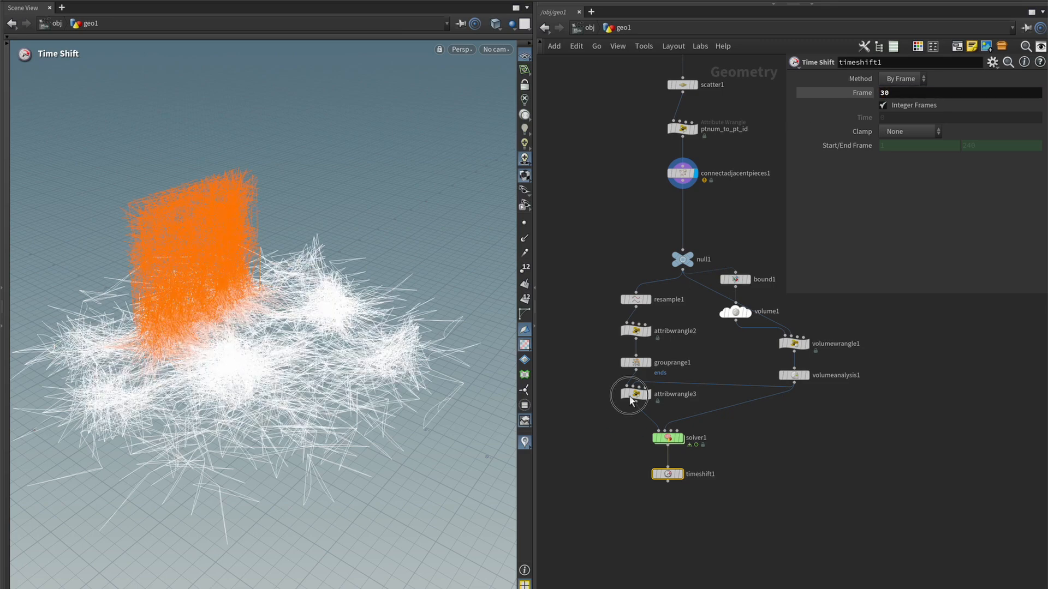
{"action": "scroll", "coordinate": [713, 284], "scroll_direction": "up", "scroll_amount": 2}
{"action": "left_click", "coordinate": [693, 158]}
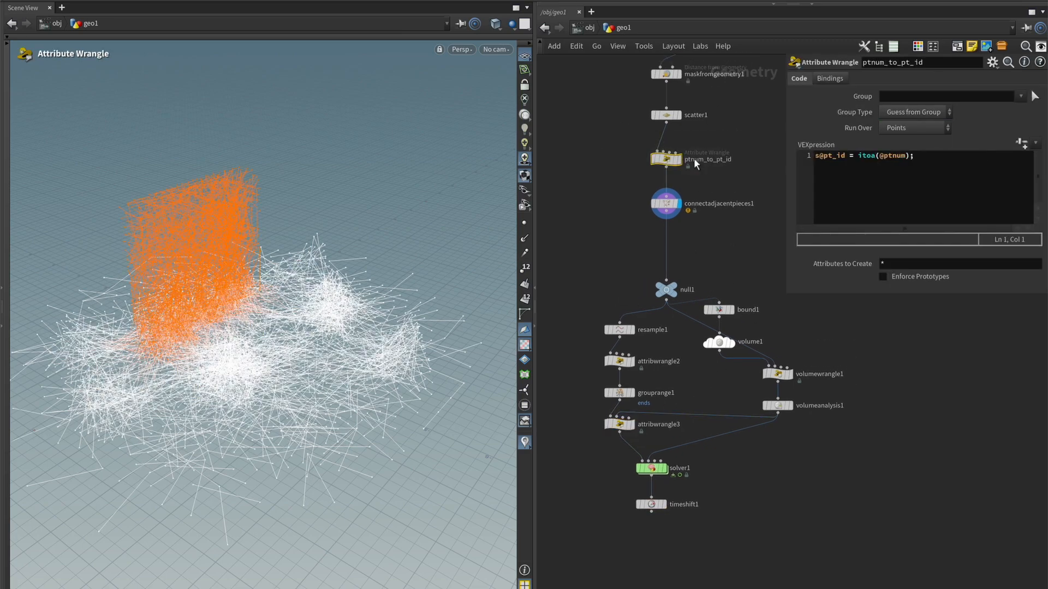
{"action": "left_click_drag", "start_coordinate": [850, 158], "coordinate": [828, 158]}
{"action": "left_click", "coordinate": [575, 272]}
Check that grouprange1's connectivity attribute matches the pt_id name used in the wrangle
{"action": "middle_click_drag", "start_coordinate": [585, 376], "coordinate": [1045, 505]}
{"action": "middle_click_drag", "start_coordinate": [763, 59], "coordinate": [784, 302]}
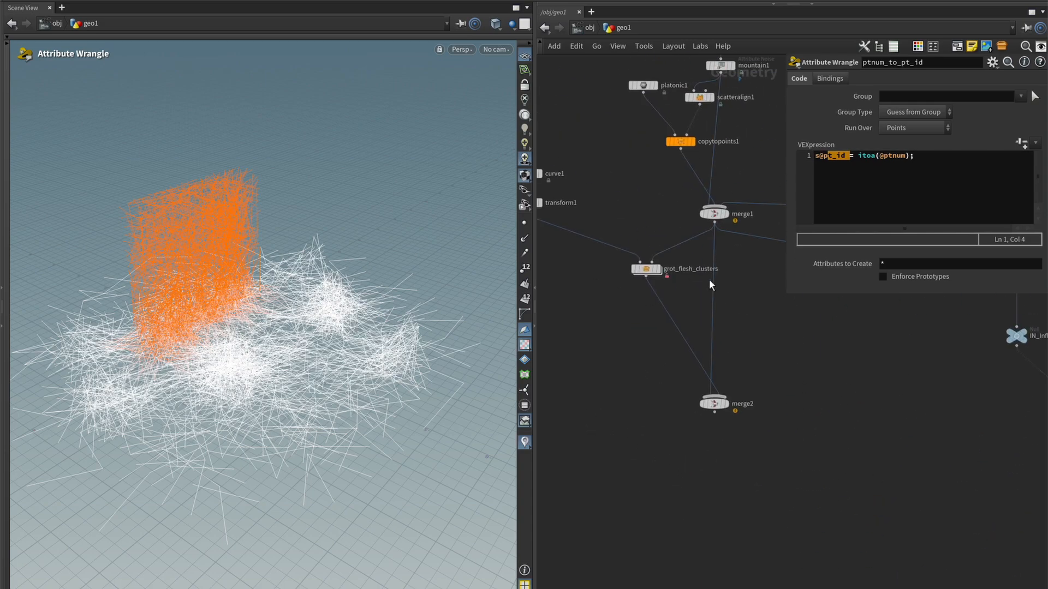
{"action": "middle_click_drag", "start_coordinate": [1026, 459], "coordinate": [650, 298]}
{"action": "middle_click_drag", "start_coordinate": [741, 454], "coordinate": [634, 230]}
{"action": "scroll", "coordinate": [607, 373], "scroll_direction": "up", "scroll_amount": 2}
{"action": "middle_click", "coordinate": [606, 375]}
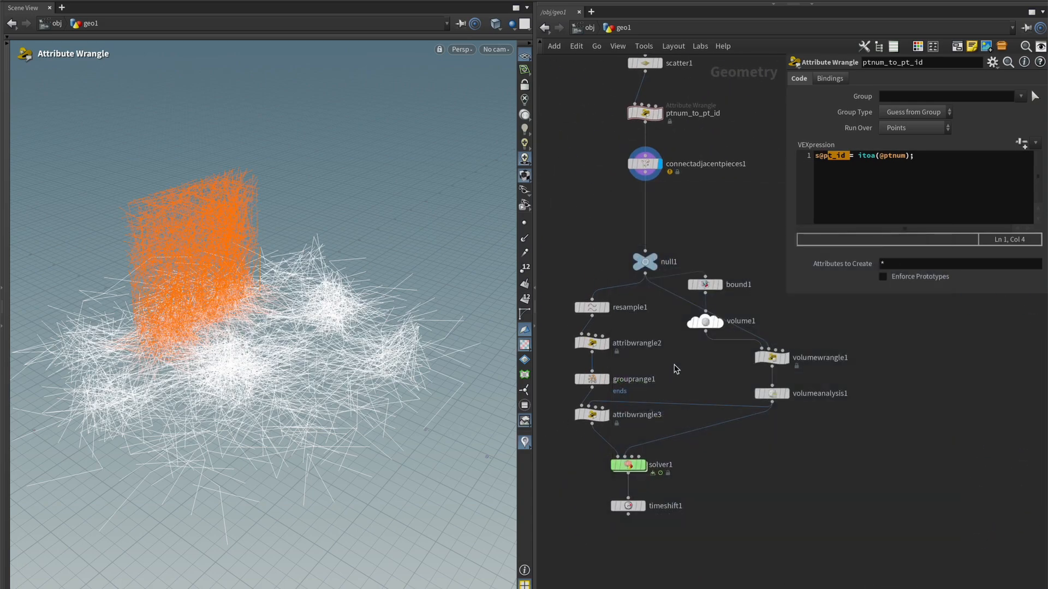
{"action": "middle_click_drag", "start_coordinate": [674, 365], "coordinate": [705, 345]}
{"action": "left_click_drag", "start_coordinate": [704, 374], "coordinate": [591, 348]}
{"action": "scroll", "coordinate": [833, 236], "scroll_direction": "down", "scroll_amount": 5}
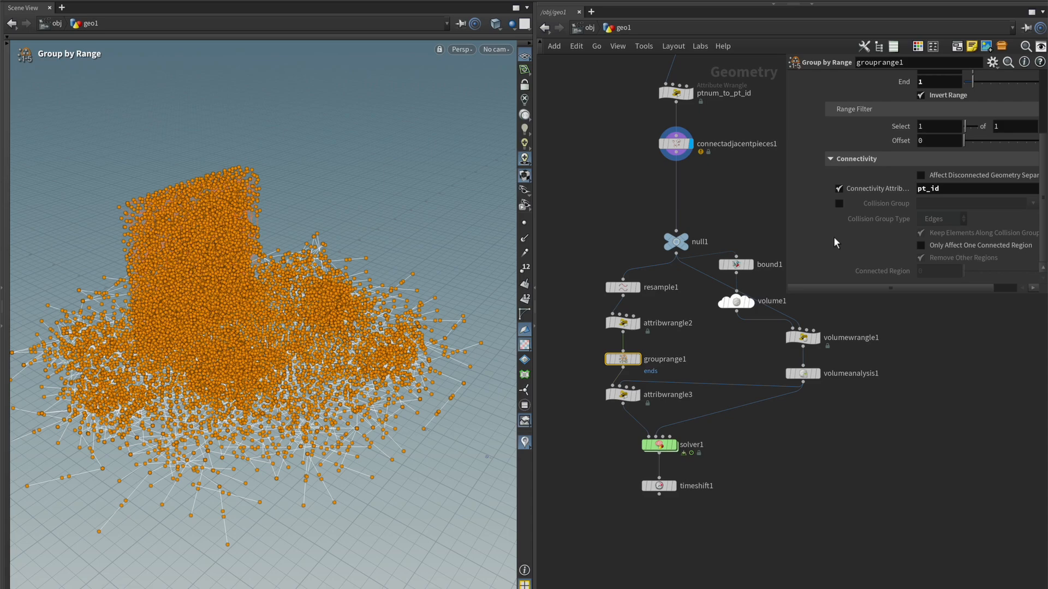
{"action": "double_click", "coordinate": [948, 190]}
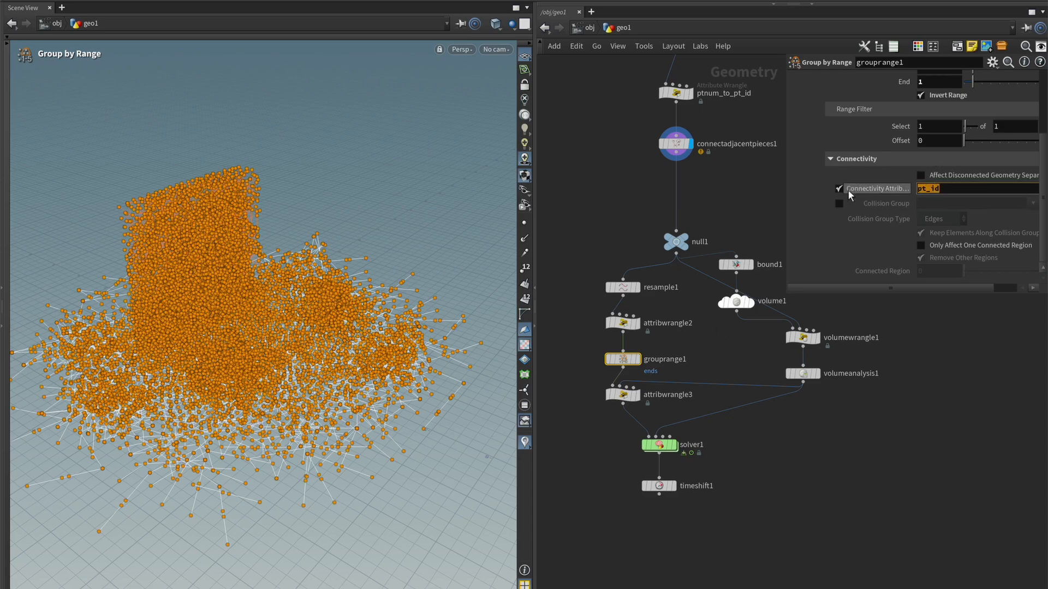
Add a Merge node below the timeshift1 node
{"action": "key", "text": "Tab"}
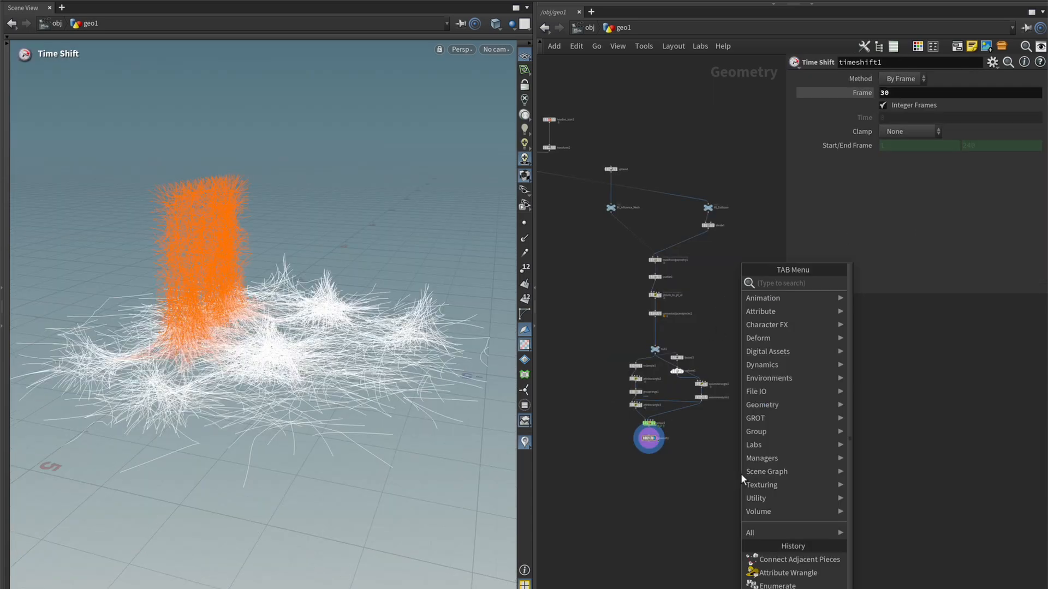
{"action": "type", "text": "merge"}
{"action": "key", "text": "Escape"}
{"action": "left_click", "coordinate": [733, 478]}
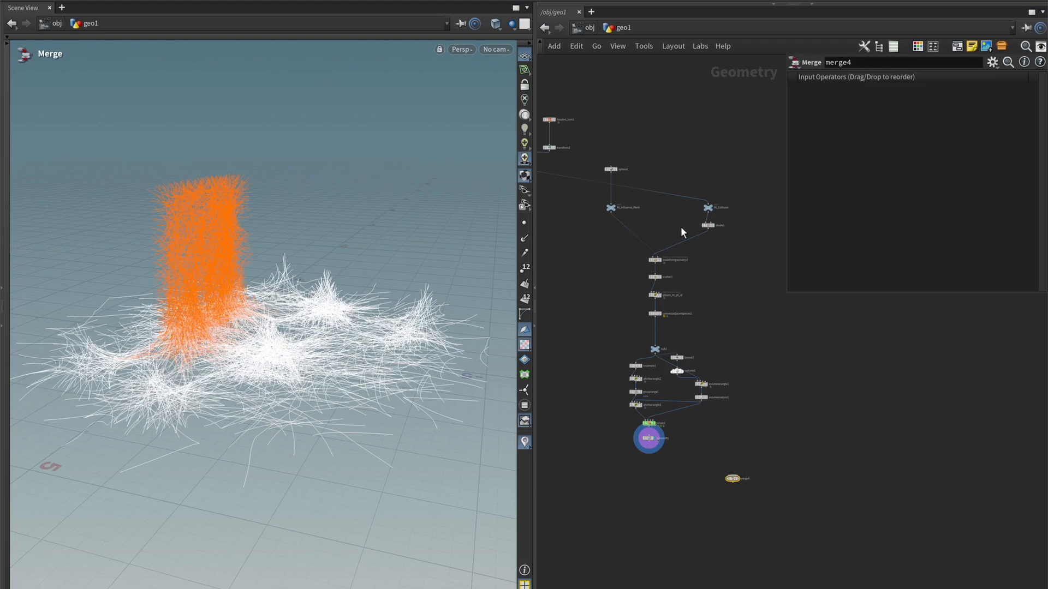
Connect the outputs of divide1 and timeshift1 to the new merge node
{"action": "scroll", "coordinate": [703, 254], "scroll_direction": "up", "scroll_amount": 5}
{"action": "middle_click_drag", "start_coordinate": [702, 237], "coordinate": [714, 102]}
{"action": "left_click", "coordinate": [714, 101]}
{"action": "middle_click_drag", "start_coordinate": [743, 454], "coordinate": [779, 195]}
{"action": "left_click", "coordinate": [808, 429]}
{"action": "left_click", "coordinate": [608, 354]}
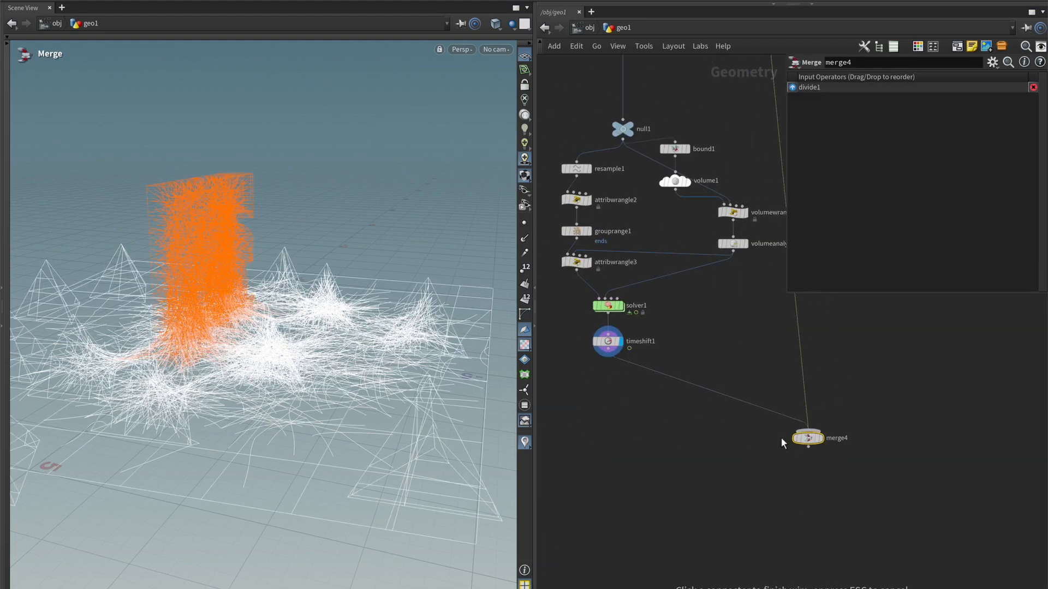
{"action": "left_click", "coordinate": [802, 438]}
Connect IN_Influence_Mesh to merge4 as a third input and display the merged geometry
{"action": "middle_click_drag", "start_coordinate": [672, 89], "coordinate": [711, 328]}
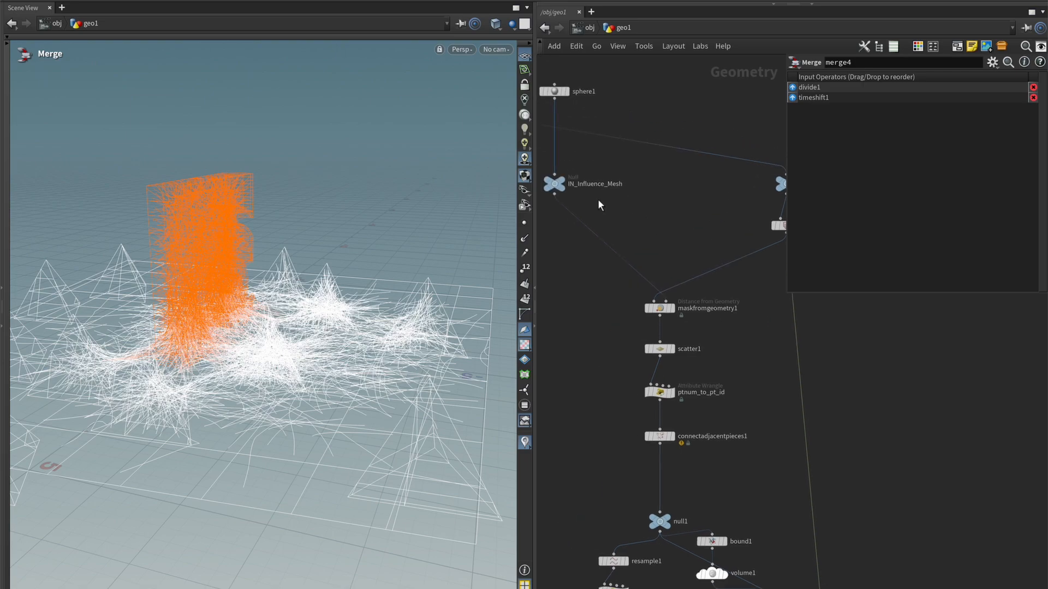
{"action": "left_click", "coordinate": [557, 198]}
{"action": "scroll", "coordinate": [709, 409], "scroll_direction": "down", "scroll_amount": 5}
{"action": "middle_click_drag", "start_coordinate": [794, 565], "coordinate": [664, 268]}
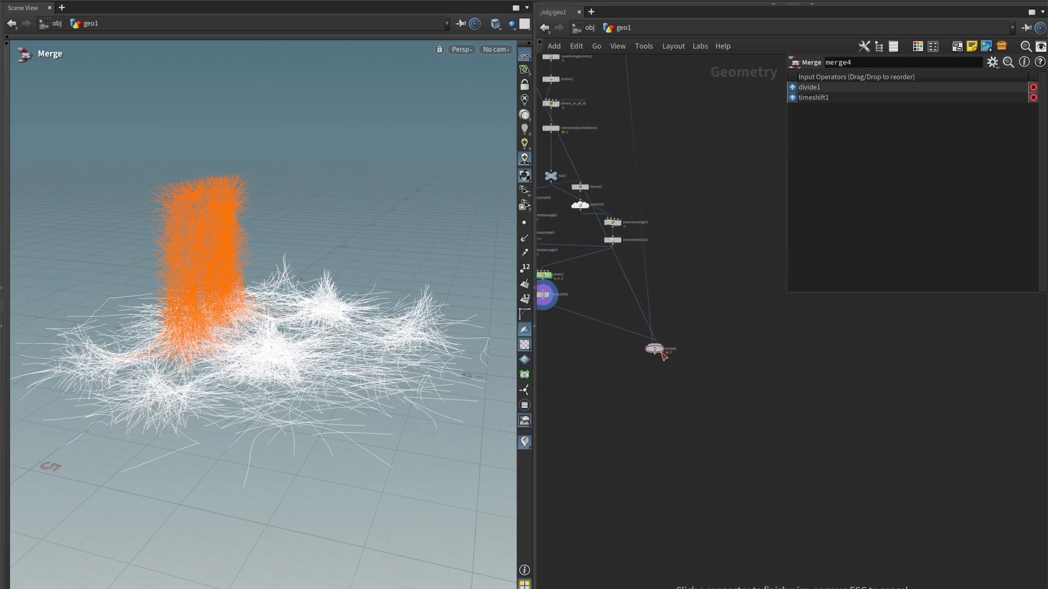
{"action": "left_click", "coordinate": [659, 351]}
{"action": "left_click", "coordinate": [666, 337]}
{"action": "left_click_drag", "start_coordinate": [391, 308], "coordinate": [241, 283], "text": "alt"}
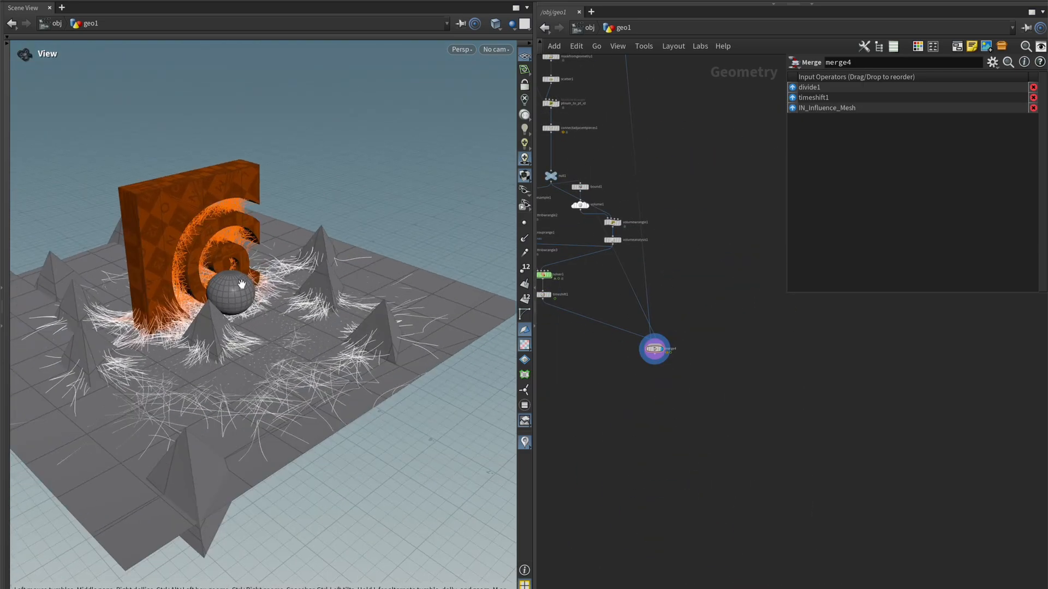
{"action": "right_click_drag", "start_coordinate": [240, 283], "coordinate": [323, 231], "text": "alt"}
{"action": "left_click_drag", "start_coordinate": [322, 232], "coordinate": [404, 188], "text": "alt"}
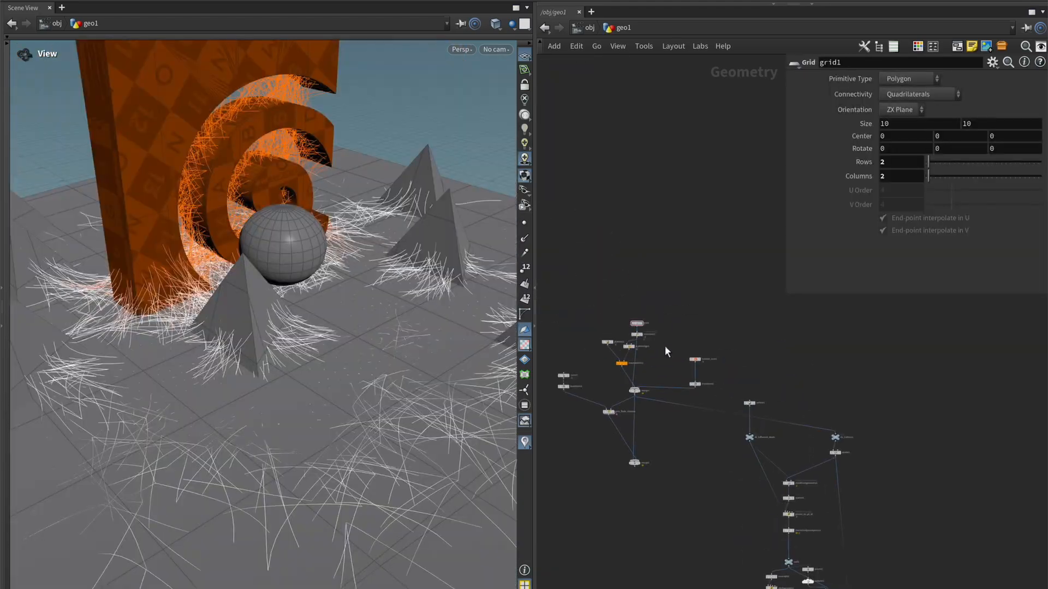
Set grid1's Rows and Columns to 50 each
{"action": "scroll", "coordinate": [665, 346], "scroll_direction": "up", "scroll_amount": 5}
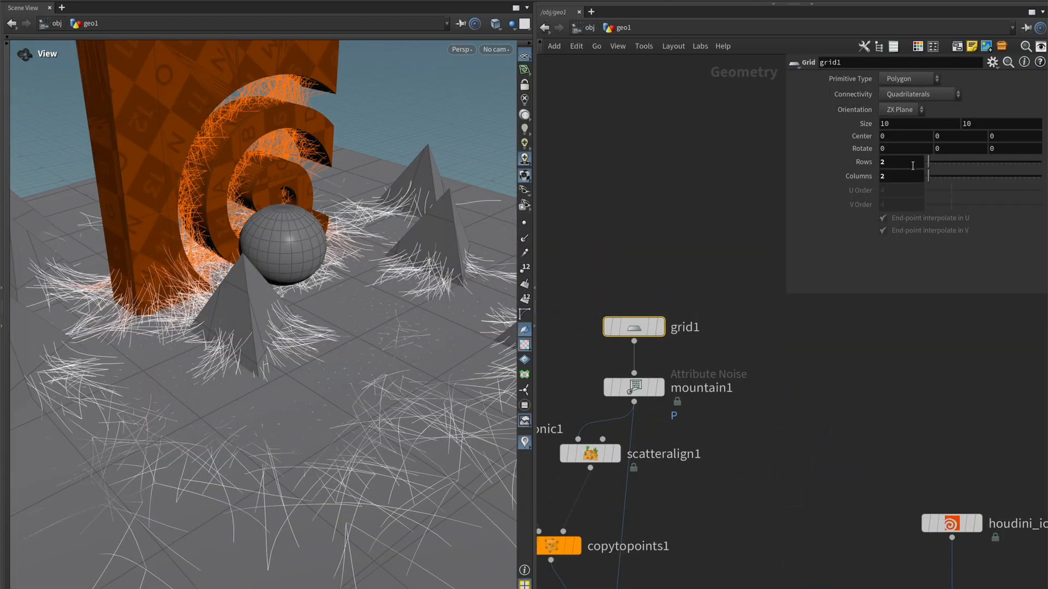
{"action": "left_click", "coordinate": [906, 162]}
{"action": "type", "text": "50"}
{"action": "key", "text": "Tab"}
{"action": "type", "text": "50"}
{"action": "key", "text": "Return"}
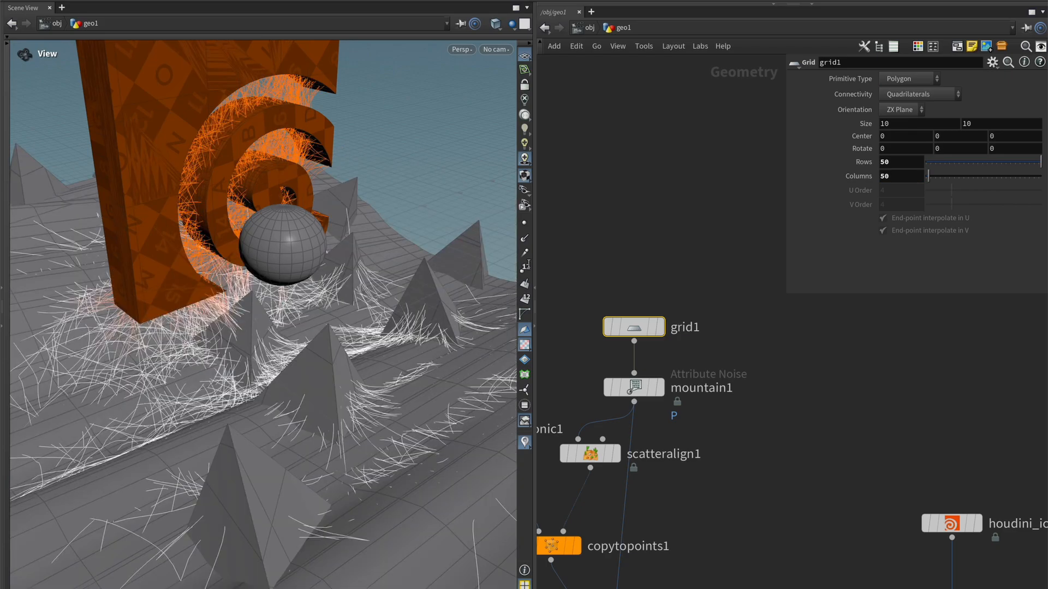
{"action": "left_click", "coordinate": [654, 233]}
Inspect how the generated strands sit against the terrain and orange logo mesh, toggling wireframe shading
{"action": "mouse_move", "coordinate": [371, 238]}
{"action": "left_mouse_down"}
{"action": "mouse_move", "coordinate": [276, 237]}
{"action": "mouse_move", "coordinate": [382, 254]}
{"action": "left_mouse_up"}
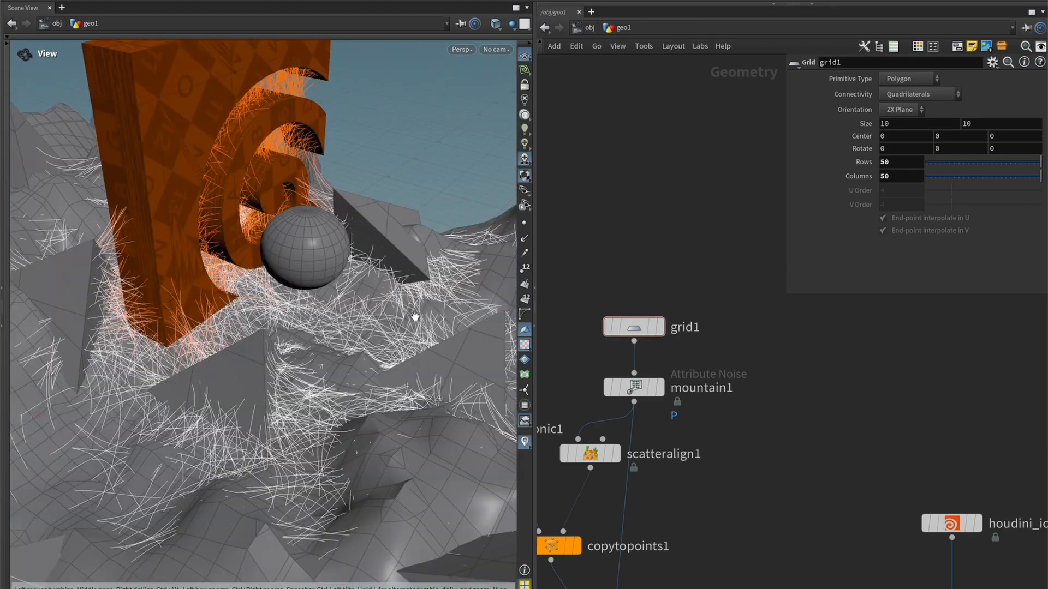
{"action": "left_click_drag", "start_coordinate": [415, 317], "coordinate": [176, 344]}
{"action": "left_click_drag", "start_coordinate": [302, 280], "coordinate": [359, 298]}
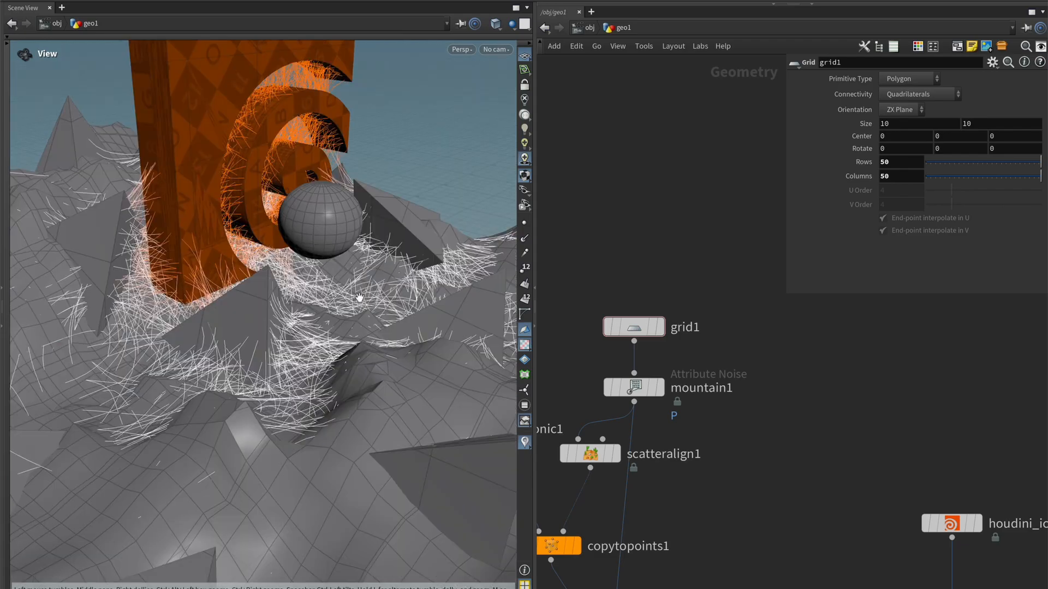
{"action": "left_click_drag", "start_coordinate": [228, 364], "coordinate": [337, 311]}
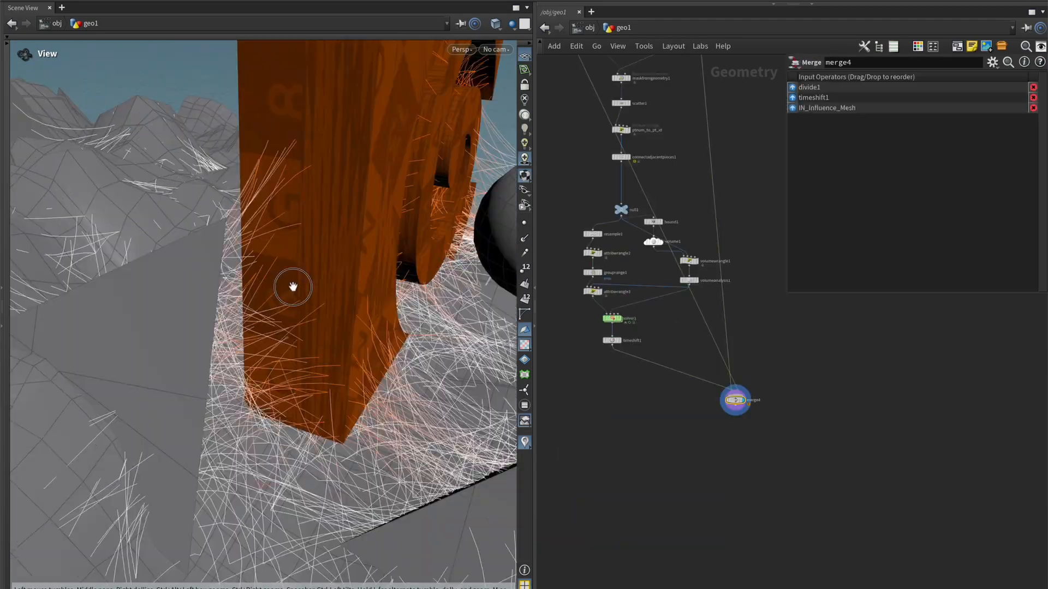
{"action": "mouse_move", "coordinate": [293, 287]}
{"action": "left_mouse_down"}
{"action": "mouse_move", "coordinate": [231, 248]}
{"action": "mouse_move", "coordinate": [311, 276]}
{"action": "mouse_move", "coordinate": [293, 340]}
{"action": "mouse_move", "coordinate": [339, 346]}
{"action": "mouse_move", "coordinate": [297, 367]}
{"action": "mouse_move", "coordinate": [243, 304]}
{"action": "mouse_move", "coordinate": [284, 355]}
{"action": "mouse_move", "coordinate": [268, 297]}
{"action": "mouse_move", "coordinate": [279, 280]}
{"action": "mouse_move", "coordinate": [243, 251]}
{"action": "mouse_move", "coordinate": [158, 248]}
{"action": "mouse_move", "coordinate": [260, 297]}
{"action": "mouse_move", "coordinate": [234, 271]}
{"action": "mouse_move", "coordinate": [264, 300]}
{"action": "left_mouse_up"}
{"action": "key", "text": "shift+w"}
{"action": "key", "text": "shift+w"}
Add a Group Create node after timeshift1 and name its group intersections
{"action": "mouse_move", "coordinate": [738, 479]}
{"action": "middle_mouse_down"}
{"action": "mouse_move", "coordinate": [727, 474]}
{"action": "mouse_move", "coordinate": [718, 407]}
{"action": "mouse_move", "coordinate": [765, 436]}
{"action": "middle_mouse_up"}
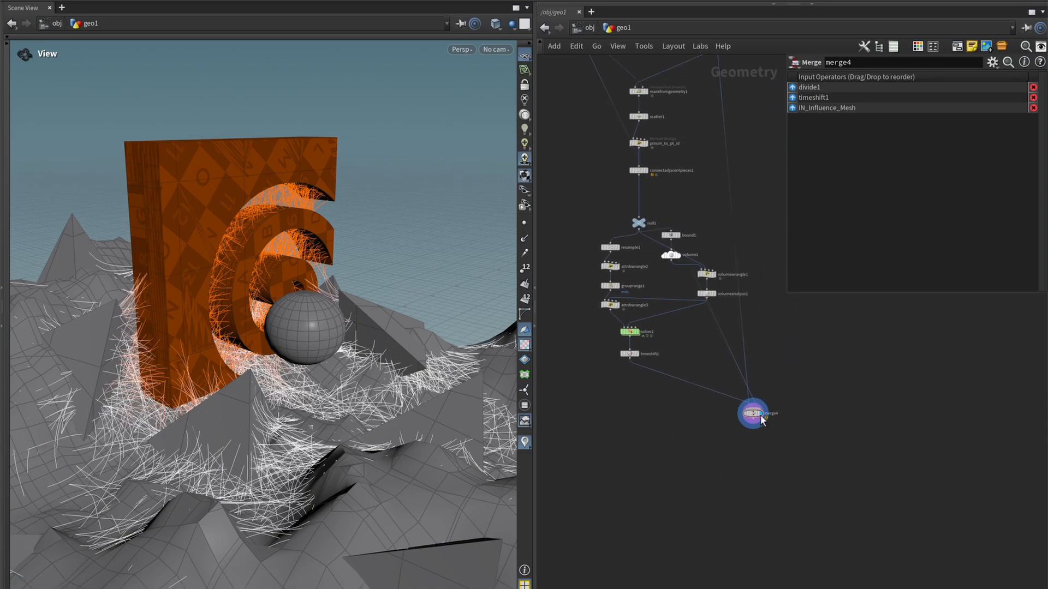
{"action": "key", "text": "Tab"}
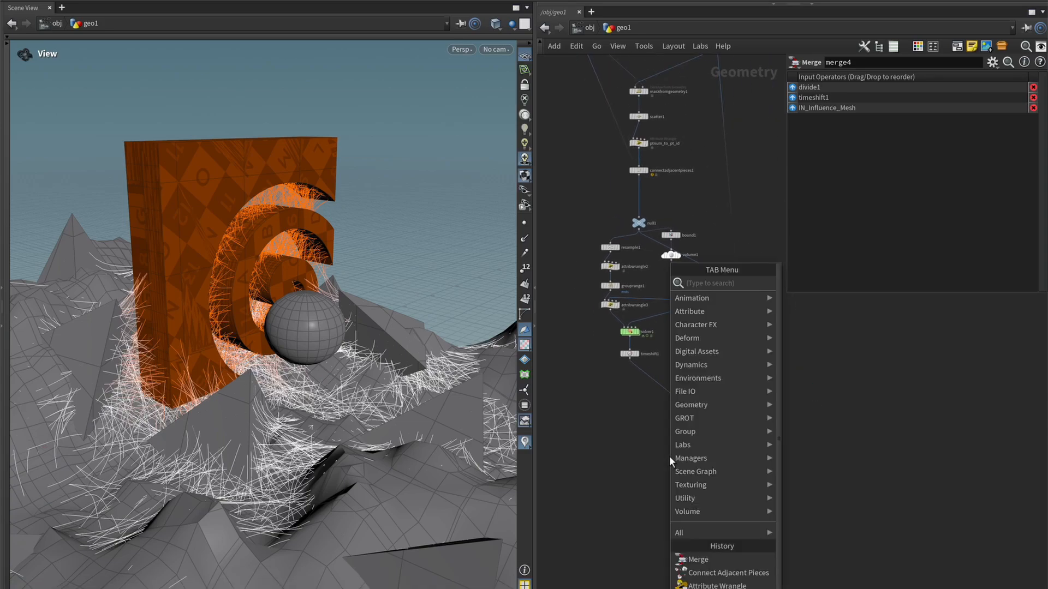
{"action": "type", "text": "group"}
{"action": "key", "text": "Return"}
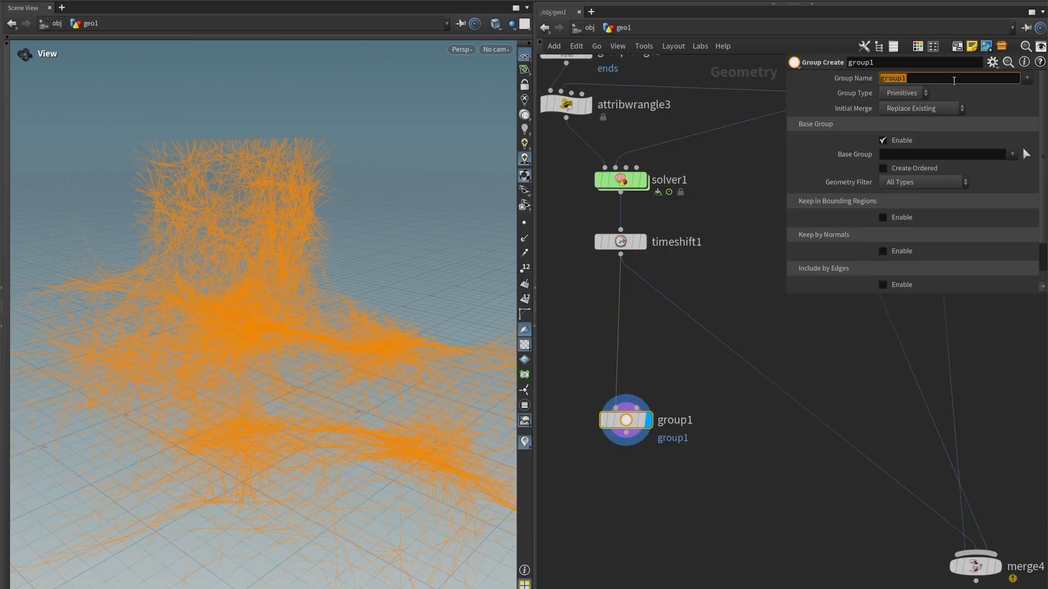
{"action": "type", "text": "intersections"}
{"action": "key", "text": "Return"}
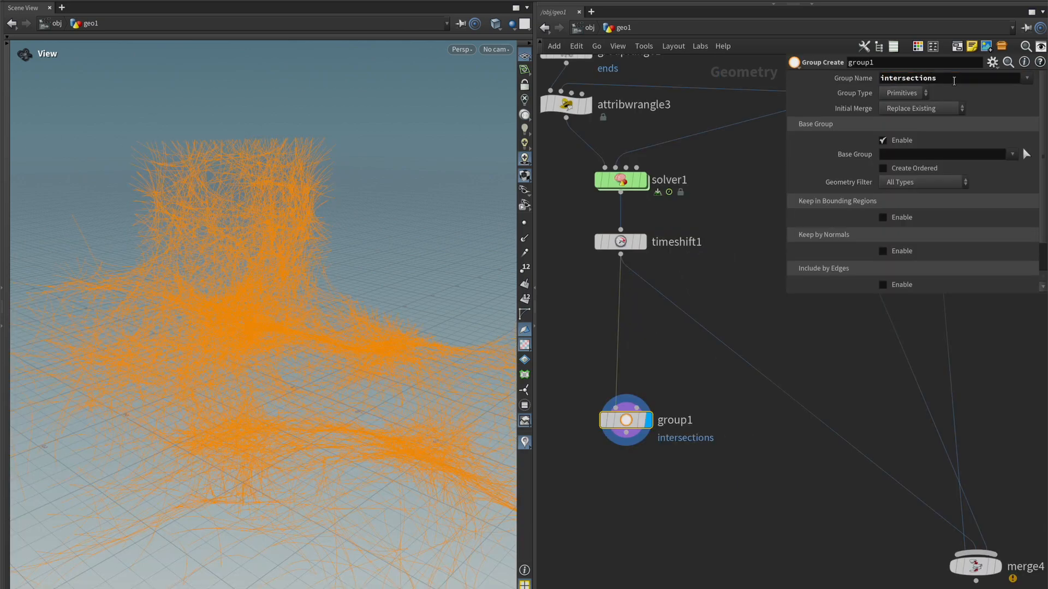
Make group1 a Points group with Base Group disabled and bounding regions enabled using the Bounding Object type
{"action": "left_click", "coordinate": [901, 93]}
{"action": "left_click", "coordinate": [896, 118]}
{"action": "left_click", "coordinate": [898, 140]}
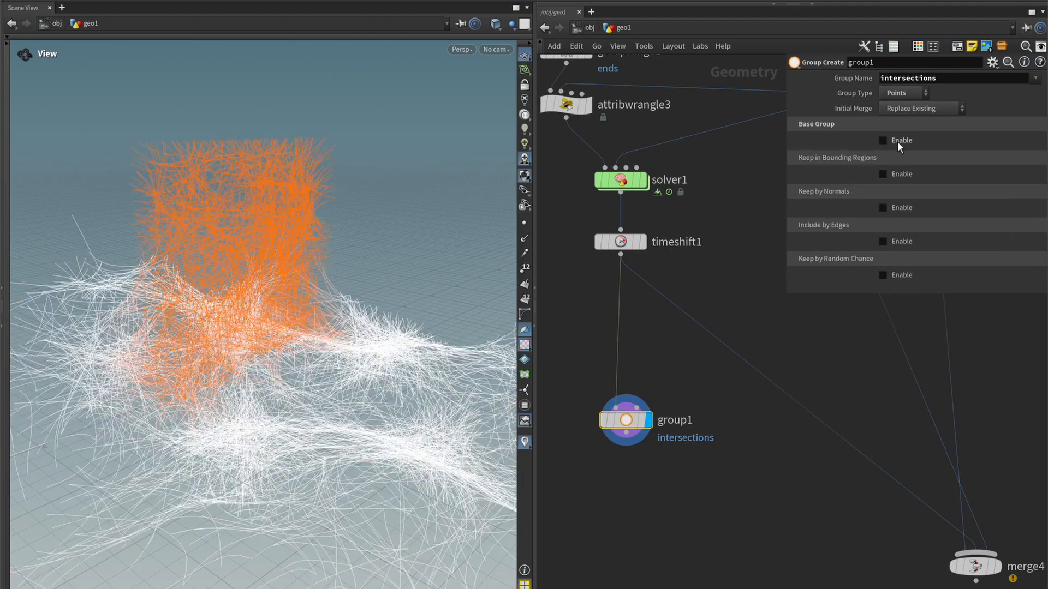
{"action": "left_click", "coordinate": [891, 176]}
{"action": "left_click", "coordinate": [924, 186]}
{"action": "left_click", "coordinate": [922, 227]}
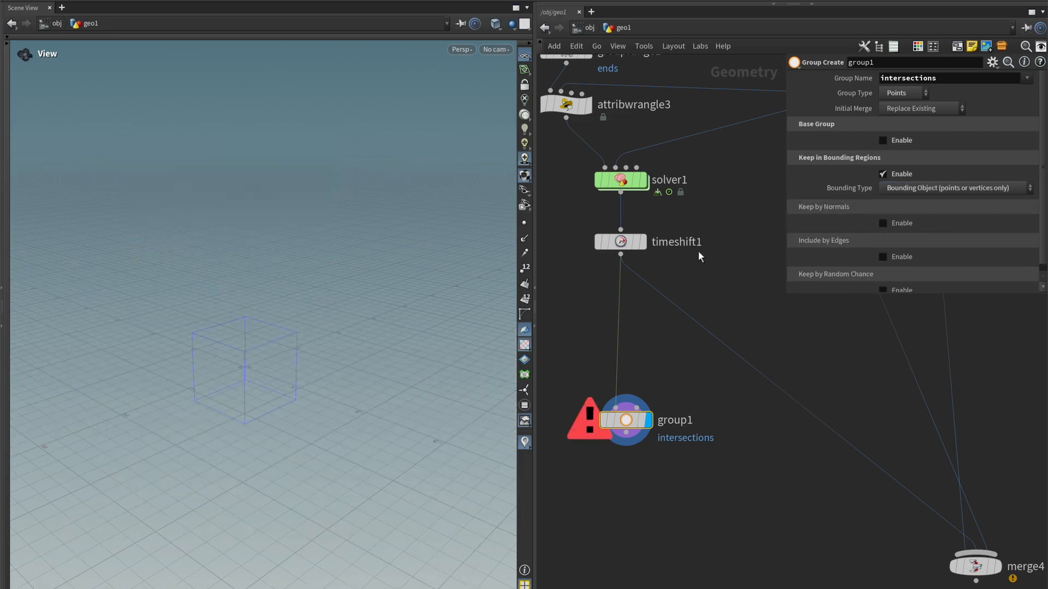
Connect divide1's output to group1's second input as the bounding object
{"action": "left_click", "coordinate": [637, 407]}
{"action": "scroll", "coordinate": [710, 246], "scroll_direction": "down", "scroll_amount": 3}
{"action": "middle_click_drag", "start_coordinate": [710, 245], "coordinate": [677, 390]}
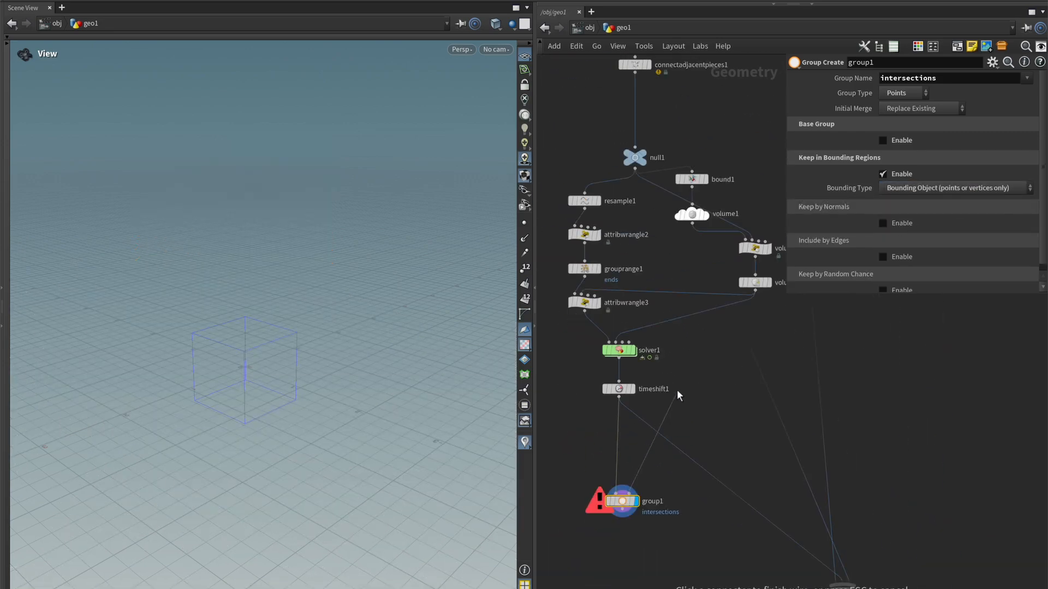
{"action": "middle_click_drag", "start_coordinate": [668, 266], "coordinate": [658, 423]}
{"action": "scroll", "coordinate": [697, 273], "scroll_direction": "down", "scroll_amount": 1}
{"action": "middle_click_drag", "start_coordinate": [698, 272], "coordinate": [674, 477]}
{"action": "scroll", "coordinate": [674, 478], "scroll_direction": "down", "scroll_amount": 1}
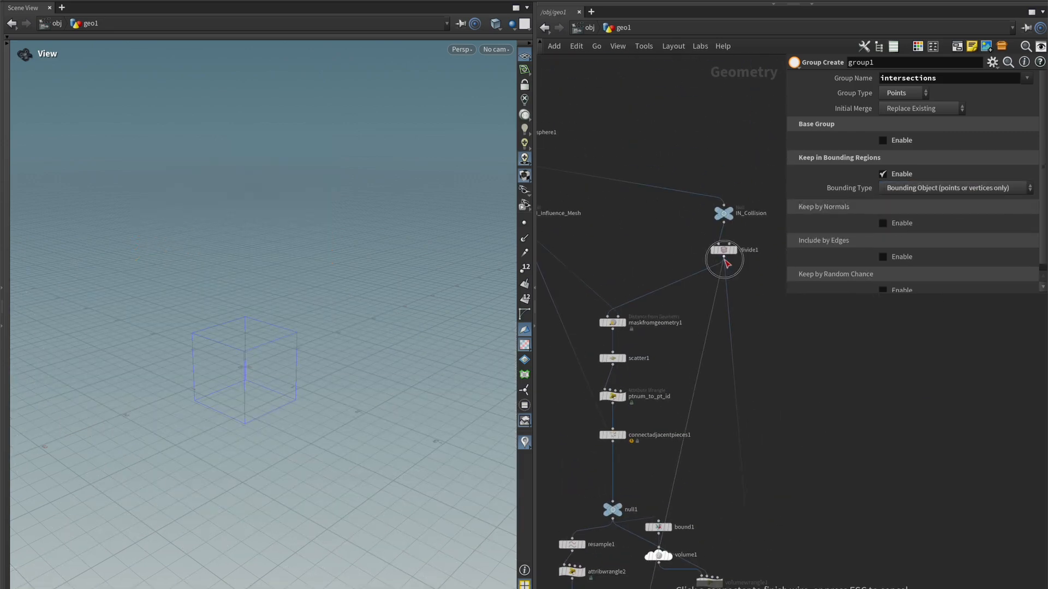
{"action": "left_click", "coordinate": [725, 260]}
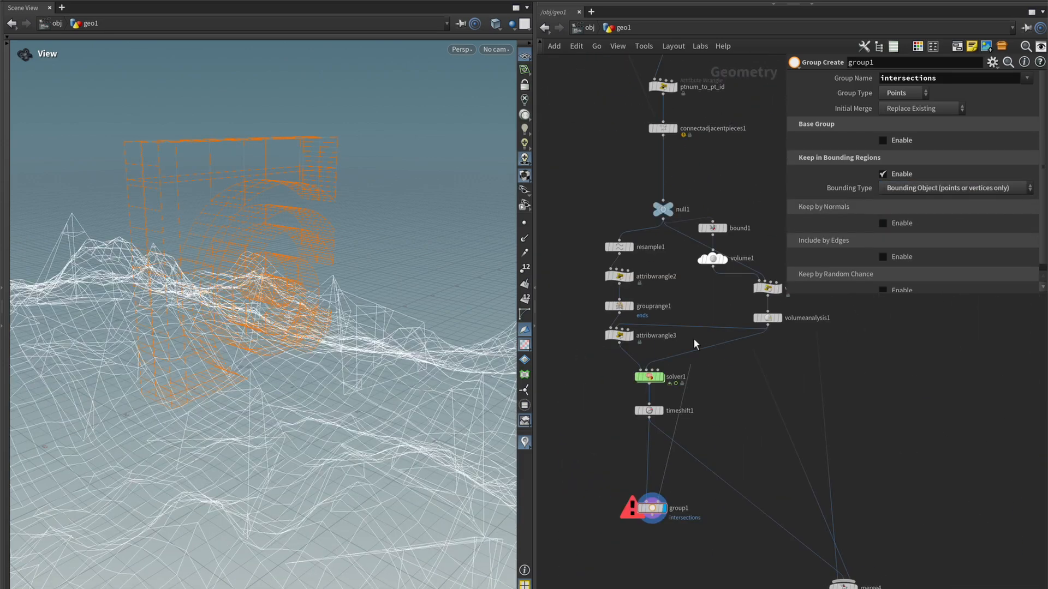
Attach the pending wire from group1's second input to the divide1 node below IN_Collision
{"action": "middle_click_drag", "start_coordinate": [693, 339], "coordinate": [650, 491]}
{"action": "middle_click_drag", "start_coordinate": [697, 183], "coordinate": [645, 409]}
{"action": "left_click", "coordinate": [686, 317]}
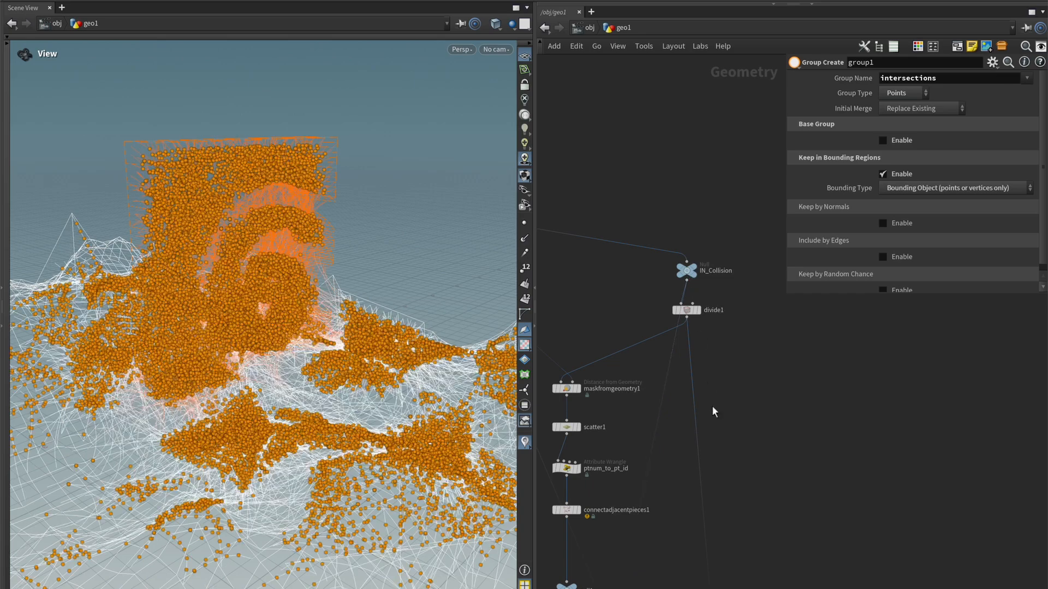
Add a Group Expand node directly after group1 and display its output
{"action": "middle_click_drag", "start_coordinate": [725, 446], "coordinate": [725, 180]}
{"action": "scroll", "coordinate": [662, 418], "scroll_direction": "up", "scroll_amount": 2}
{"action": "key", "text": "Tab"}
{"action": "type", "text": "grexp"}
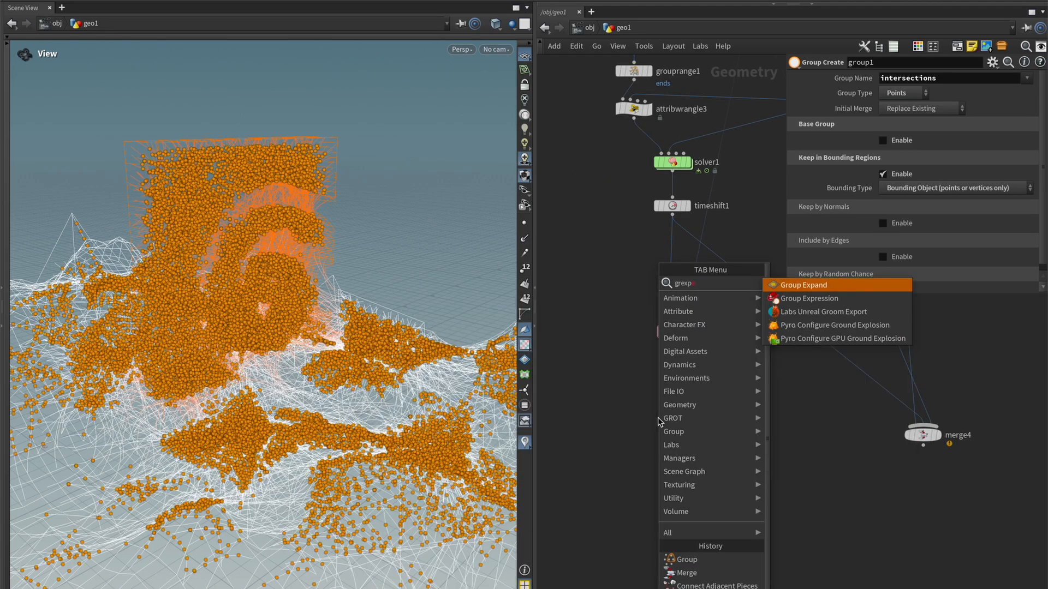
{"action": "key", "text": "Return"}
{"action": "left_click", "coordinate": [671, 376]}
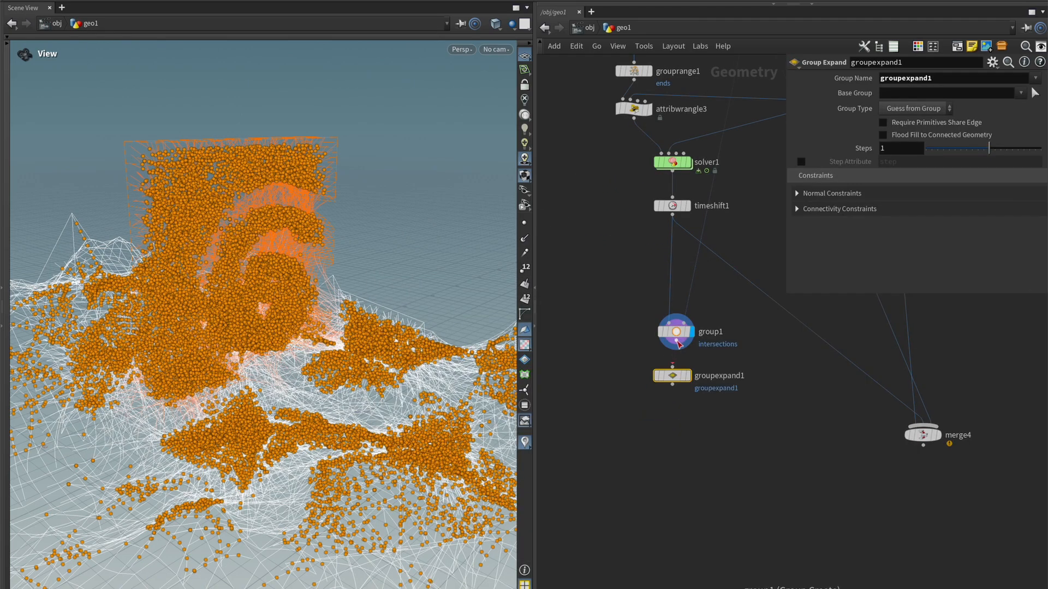
Set groupexpand1's base group and group name to intersections and enable Flood Fill to Connected Geometry
{"action": "left_click", "coordinate": [1020, 92]}
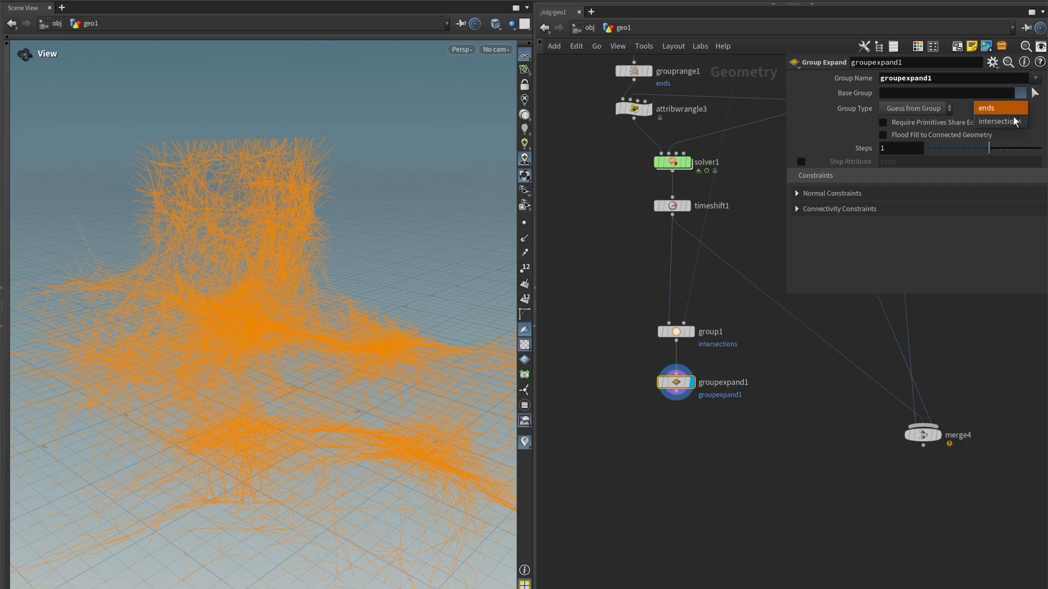
{"action": "left_click", "coordinate": [1001, 105]}
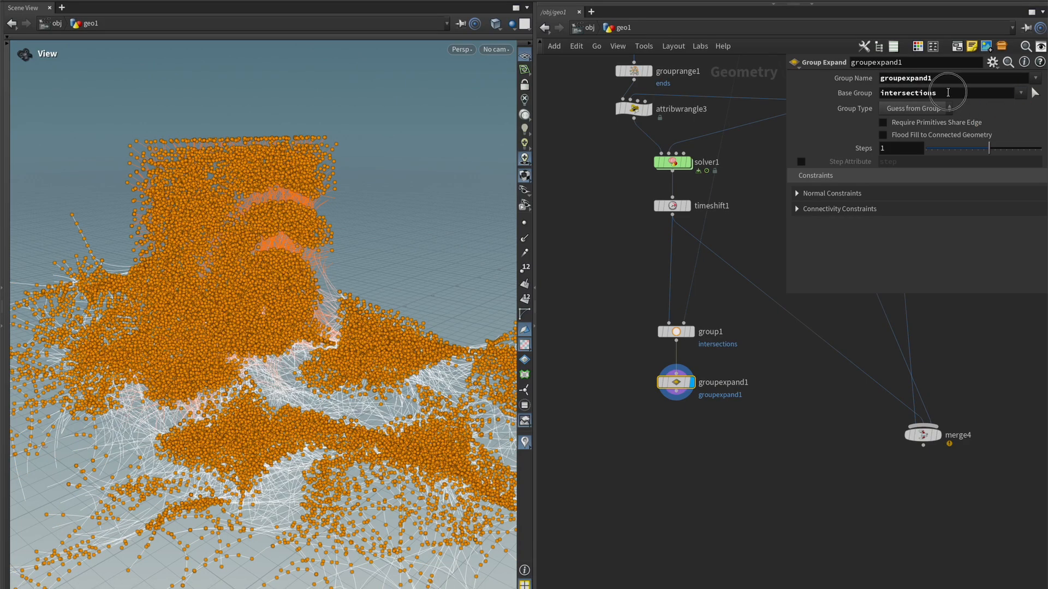
{"action": "left_click_drag", "start_coordinate": [948, 93], "coordinate": [852, 94]}
{"action": "key", "text": "ctrl+c"}
{"action": "double_click", "coordinate": [939, 77]}
{"action": "key", "text": "ctrl+v"}
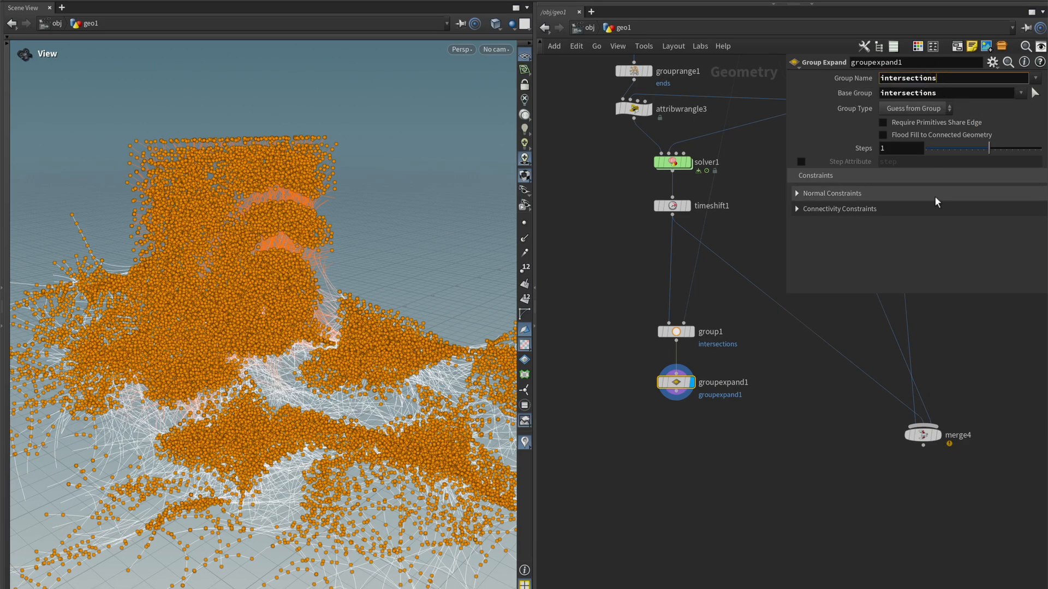
{"action": "left_click", "coordinate": [932, 258]}
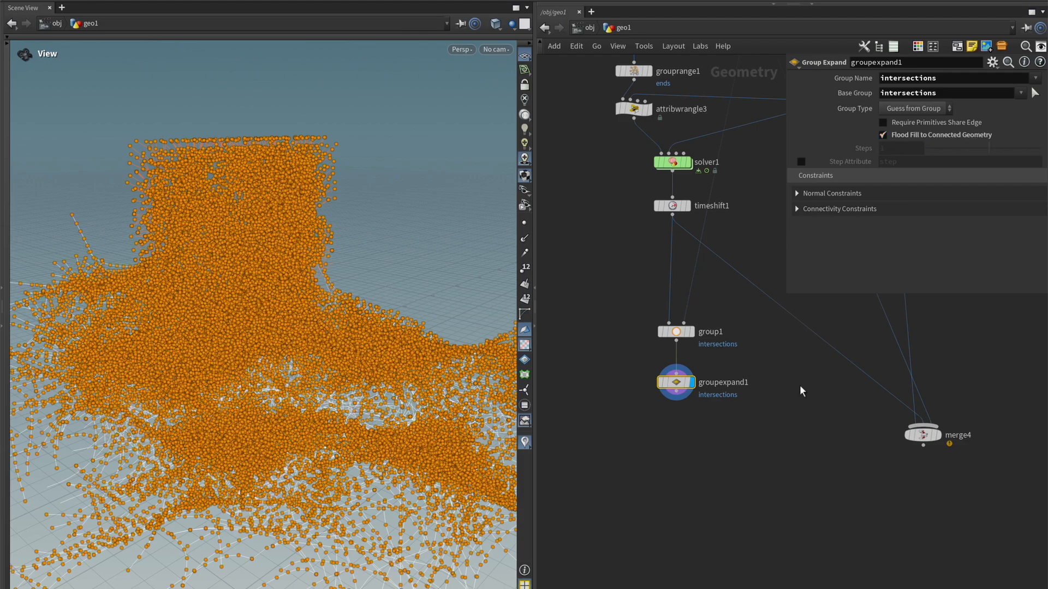
Add a Blast node after groupexpand1 that deletes the intersections group, and display it
{"action": "left_click", "coordinate": [709, 478]}
{"action": "key", "text": "Tab"}
{"action": "type", "text": "blast"}
{"action": "key", "text": "Return"}
{"action": "left_click", "coordinate": [710, 465]}
{"action": "left_click", "coordinate": [1020, 78]}
{"action": "left_click", "coordinate": [994, 114]}
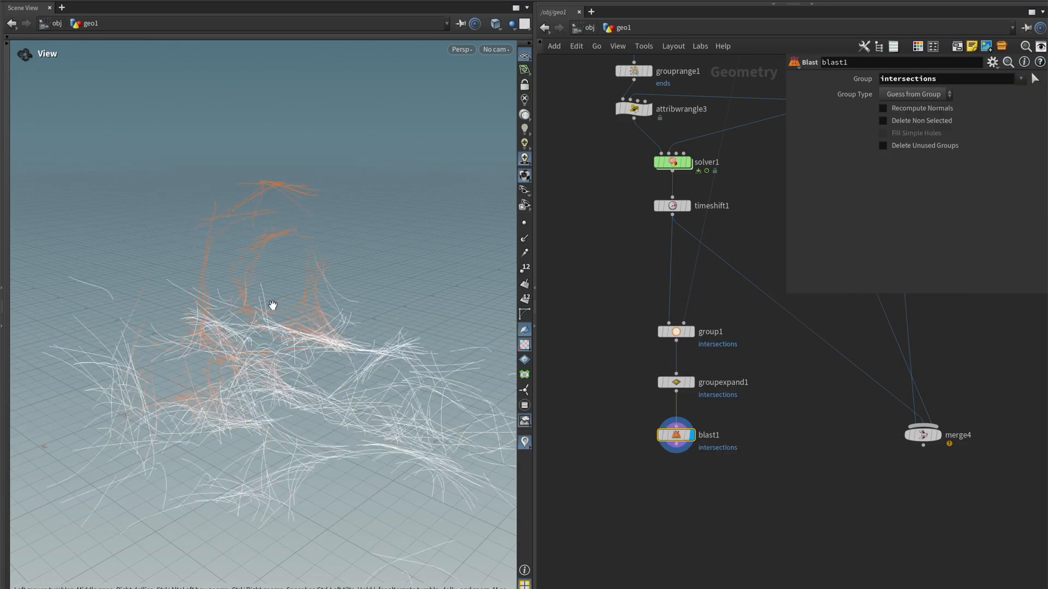
Compare the strands before and after the blast by toggling blast1's bypass and switching the display between timeshift1 and blast1
{"action": "left_click_drag", "start_coordinate": [273, 306], "coordinate": [266, 328]}
{"action": "middle_click_drag", "start_coordinate": [822, 477], "coordinate": [801, 419]}
{"action": "left_click_drag", "start_coordinate": [906, 381], "coordinate": [899, 420]}
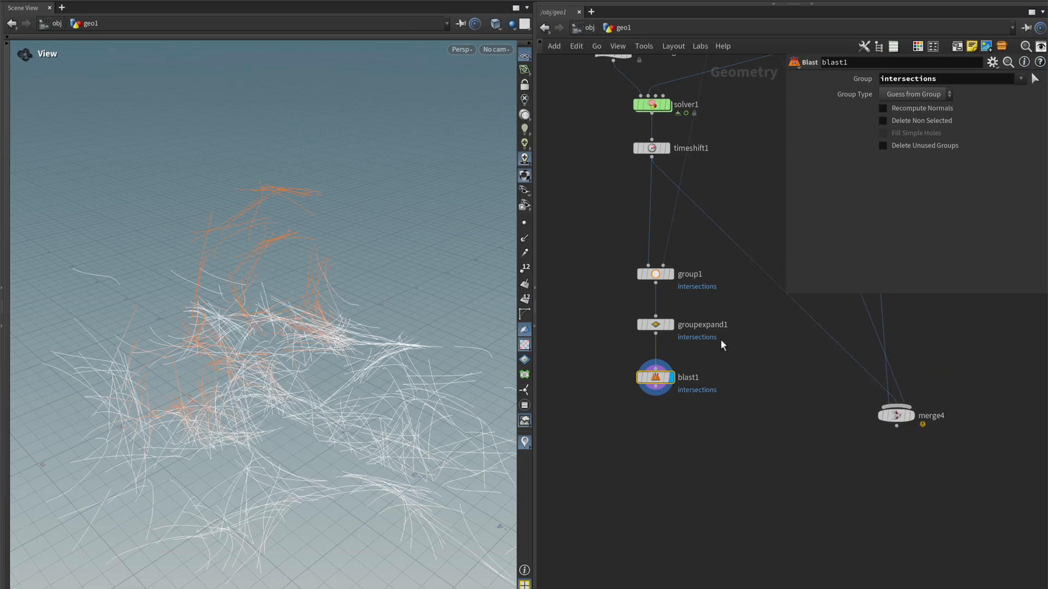
{"action": "mouse_move", "coordinate": [652, 382]}
{"action": "left_click", "coordinate": [638, 358]}
{"action": "left_click", "coordinate": [638, 358]}
{"action": "left_click", "coordinate": [638, 358]}
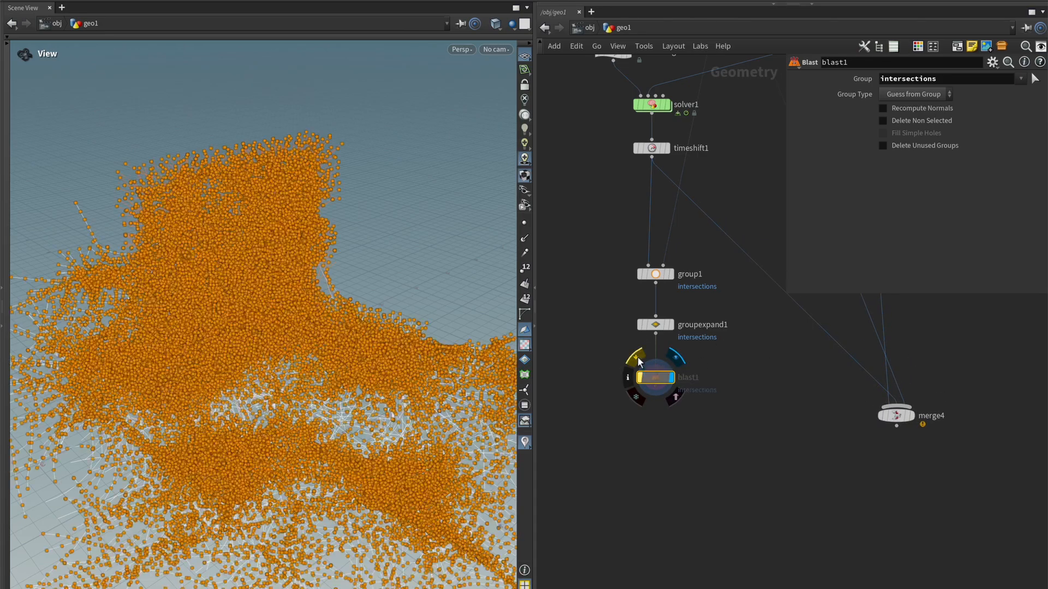
{"action": "left_click", "coordinate": [638, 358]}
{"action": "left_click", "coordinate": [668, 150]}
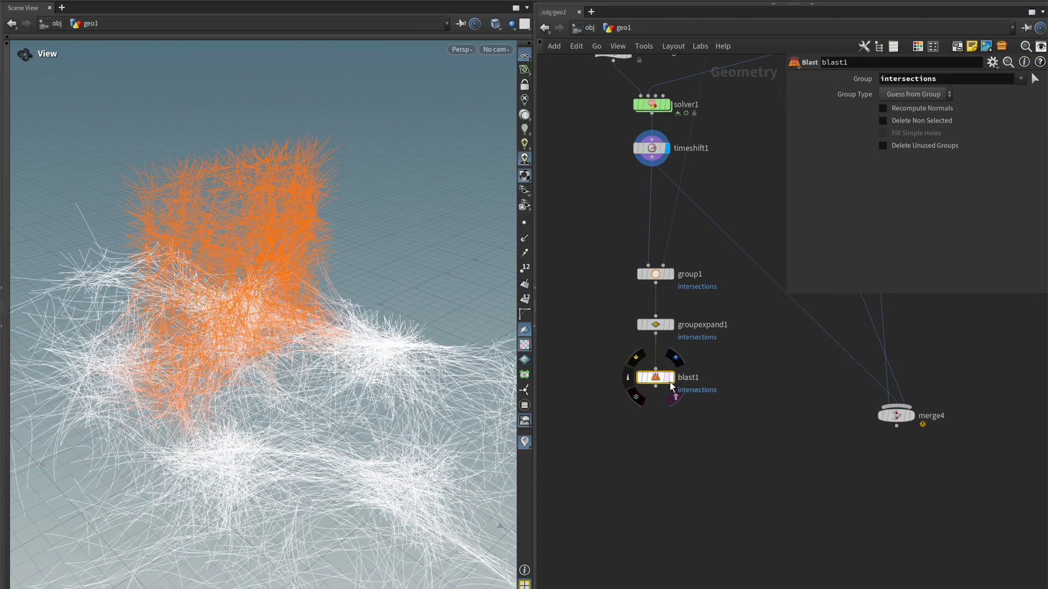
{"action": "left_click", "coordinate": [670, 378]}
{"action": "left_click", "coordinate": [667, 149]}
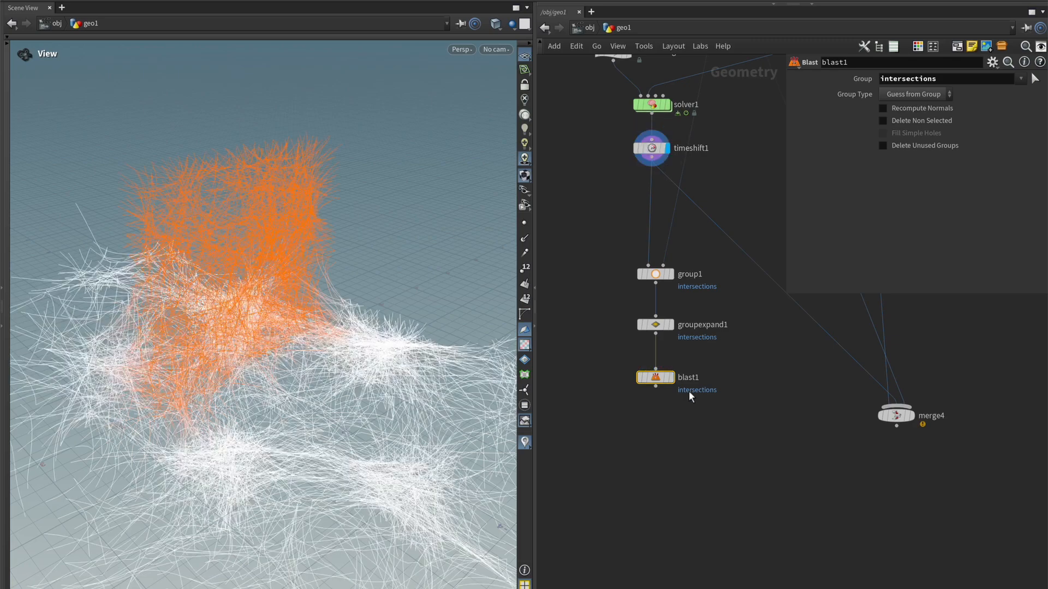
{"action": "left_click", "coordinate": [670, 378]}
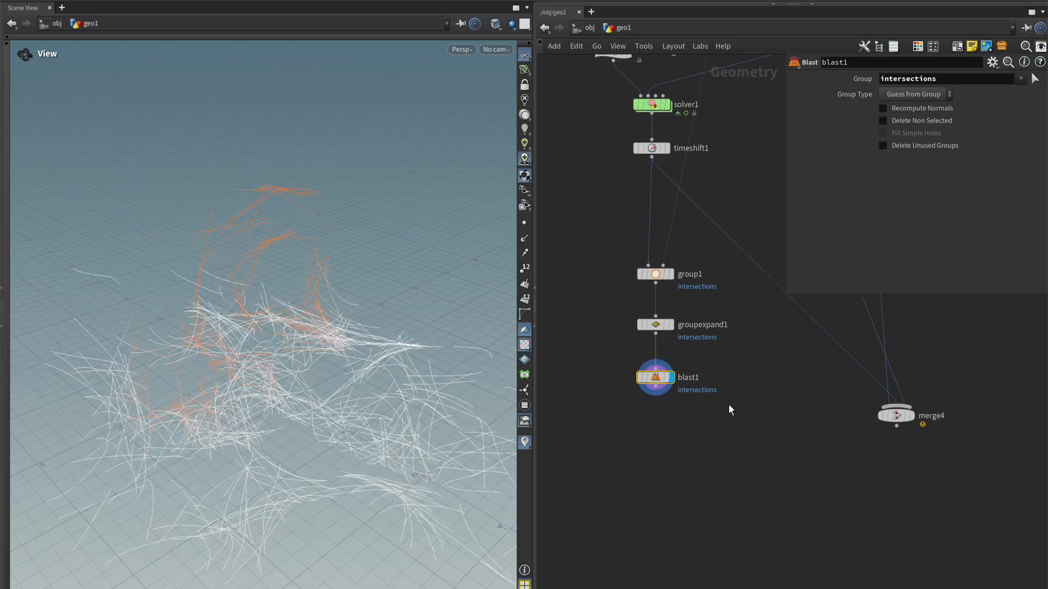
Reroute merge4's strand input so it comes from blast1 instead of timeshift1
{"action": "scroll", "coordinate": [728, 404], "scroll_direction": "down", "scroll_amount": 1}
{"action": "left_click_drag", "start_coordinate": [862, 407], "coordinate": [856, 441]}
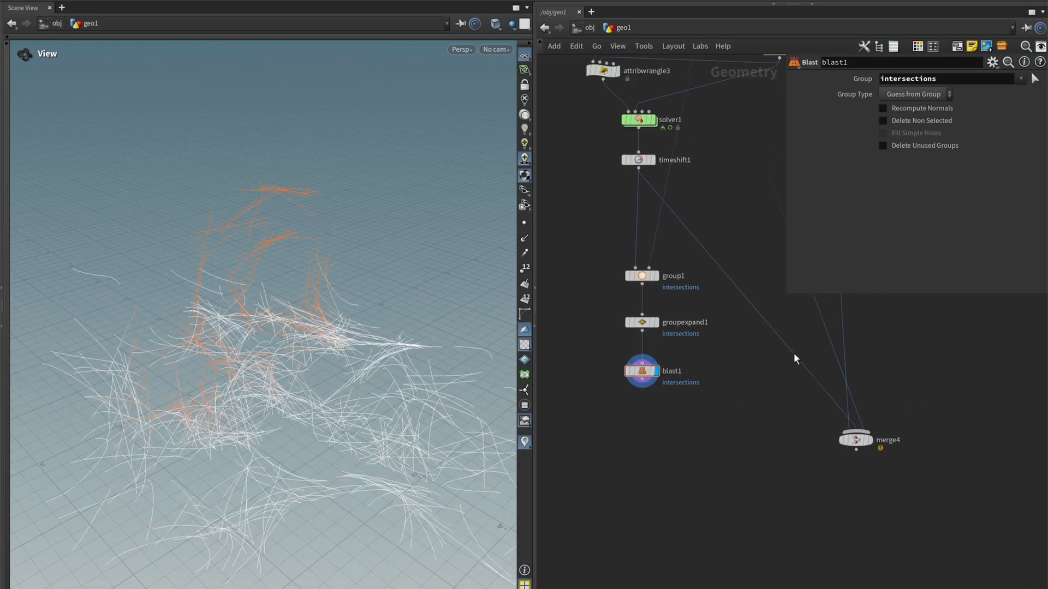
{"action": "left_click_drag", "start_coordinate": [794, 352], "coordinate": [657, 399]}
{"action": "middle_click_drag", "start_coordinate": [721, 352], "coordinate": [710, 388]}
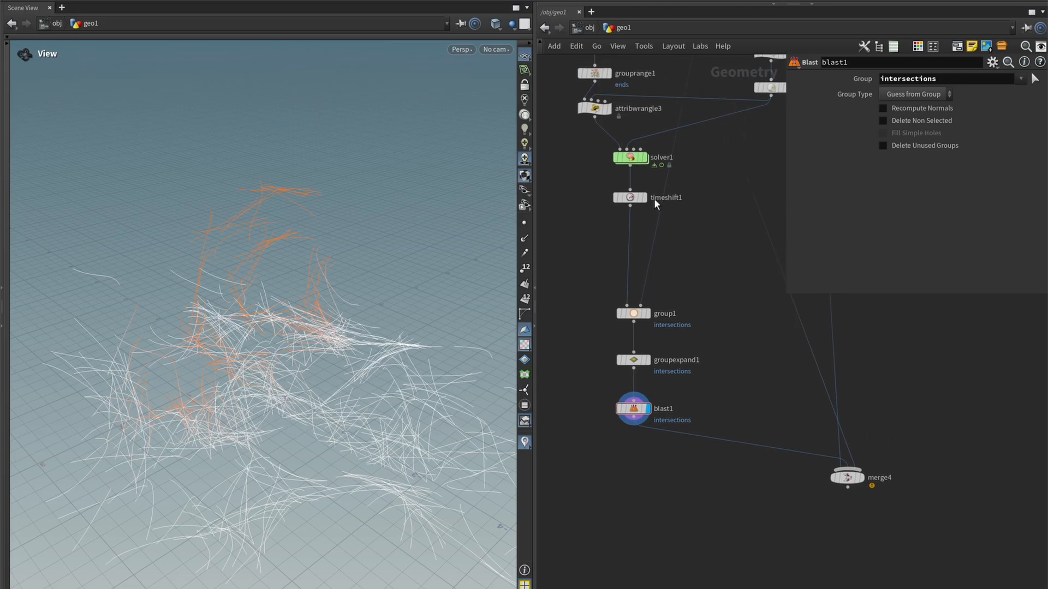
Display merge4 with the collision meshes and review the scatter1 and connectadjacentpieces1 settings that drive the strands
{"action": "middle_click_drag", "start_coordinate": [689, 242], "coordinate": [675, 153]}
{"action": "left_click_drag", "start_coordinate": [845, 389], "coordinate": [810, 390]}
{"action": "left_click_drag", "start_coordinate": [371, 350], "coordinate": [416, 327]}
{"action": "middle_click_drag", "start_coordinate": [669, 189], "coordinate": [677, 327]}
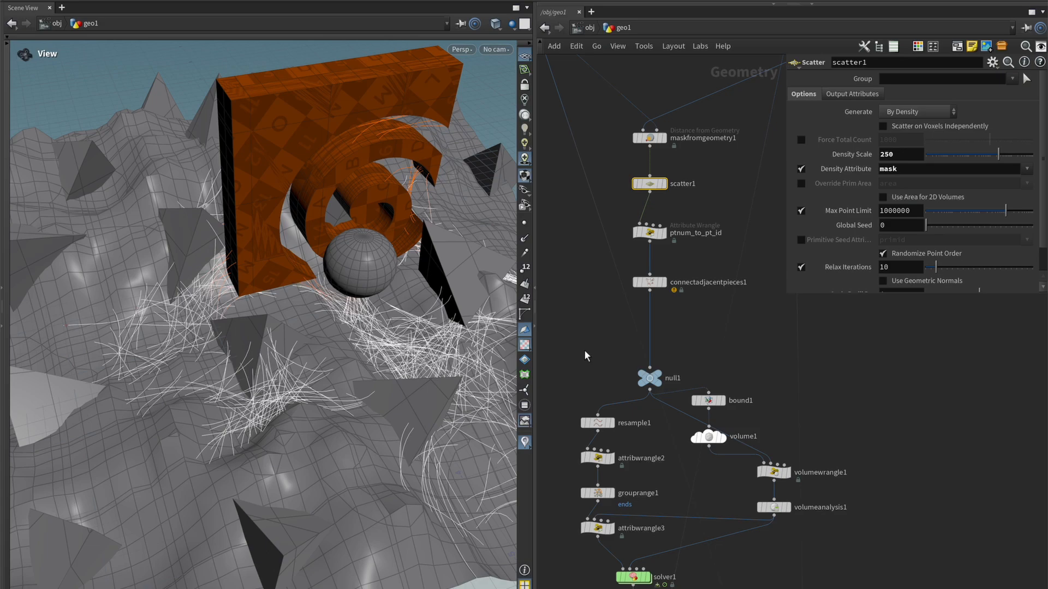
{"action": "middle_click_drag", "start_coordinate": [682, 310], "coordinate": [664, 369]}
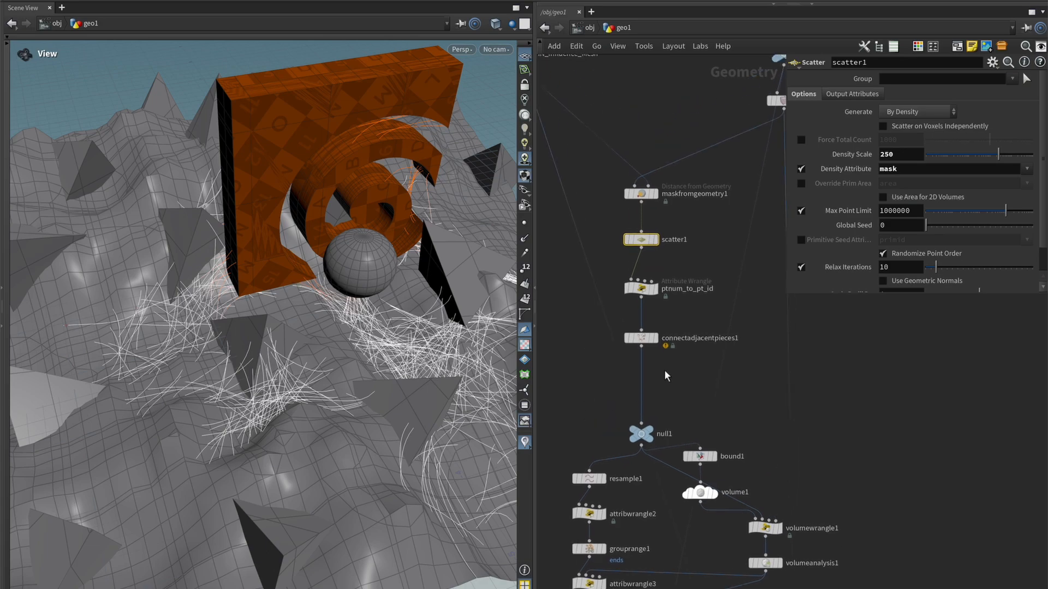
{"action": "left_click", "coordinate": [641, 338]}
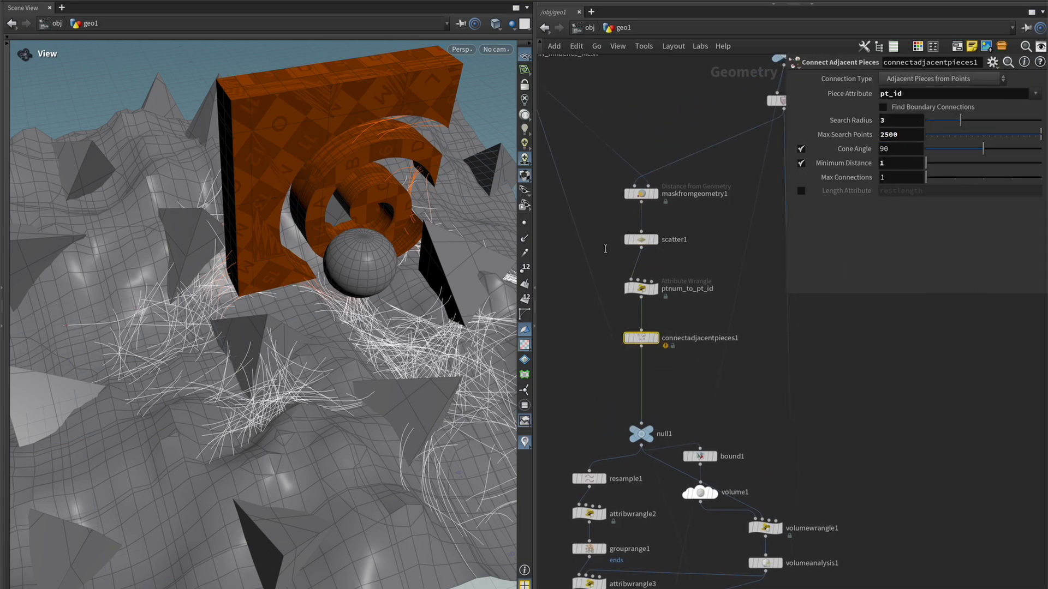
{"action": "left_click_drag", "start_coordinate": [360, 337], "coordinate": [437, 327]}
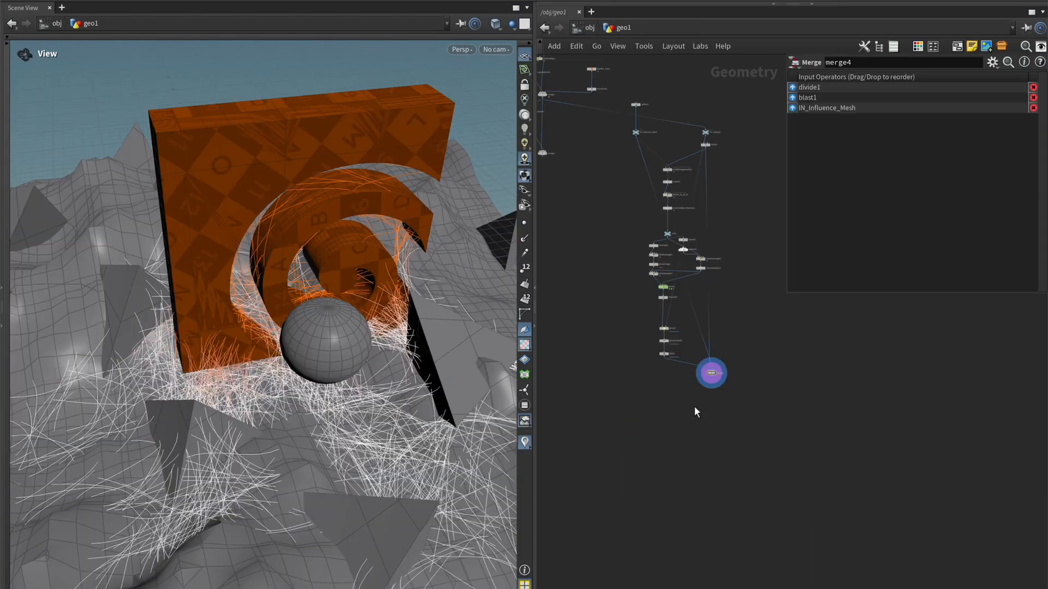
Select the strand network's nodes for an overview and move merge4 further away from the blast1 chain
{"action": "left_click_drag", "start_coordinate": [741, 420], "coordinate": [598, 104]}
{"action": "scroll", "coordinate": [705, 384], "scroll_direction": "down", "scroll_amount": 1}
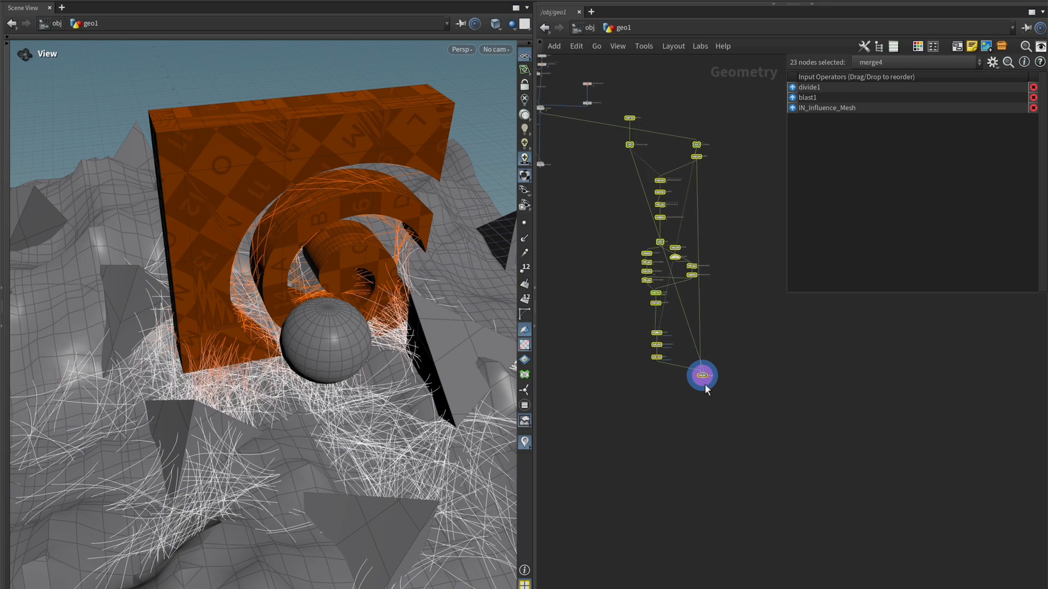
{"action": "left_click_drag", "start_coordinate": [702, 377], "coordinate": [778, 546]}
{"action": "middle_click_drag", "start_coordinate": [843, 509], "coordinate": [839, 453]}
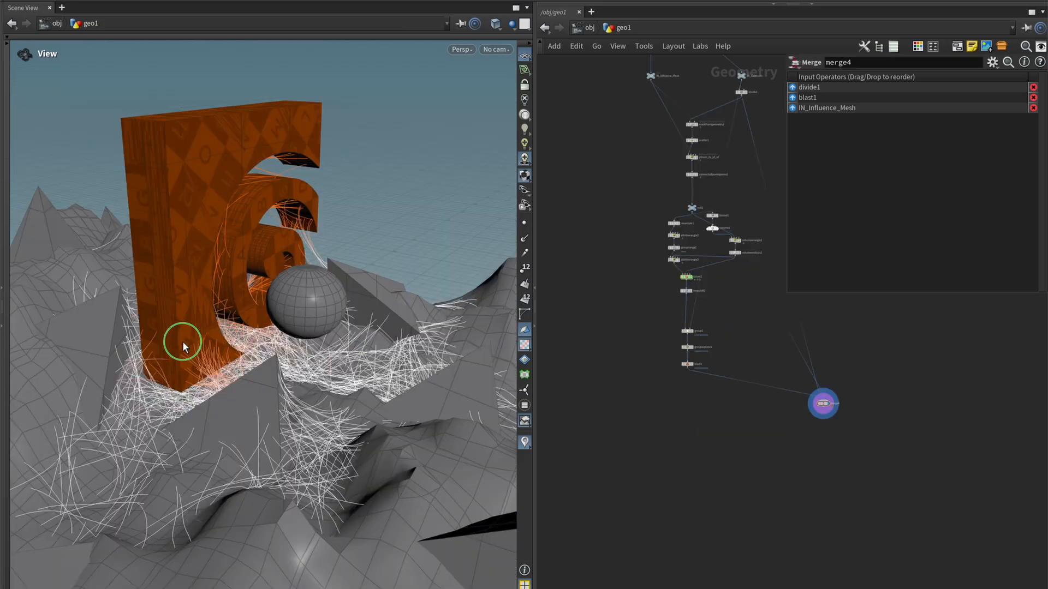
Examine the strands around the base of the orange logo mesh up close, with point display on, for remaining intersections
{"action": "right_click_drag", "start_coordinate": [182, 344], "coordinate": [485, 354]}
{"action": "middle_click_drag", "start_coordinate": [240, 374], "coordinate": [283, 322]}
{"action": "left_click_drag", "start_coordinate": [283, 322], "coordinate": [203, 322]}
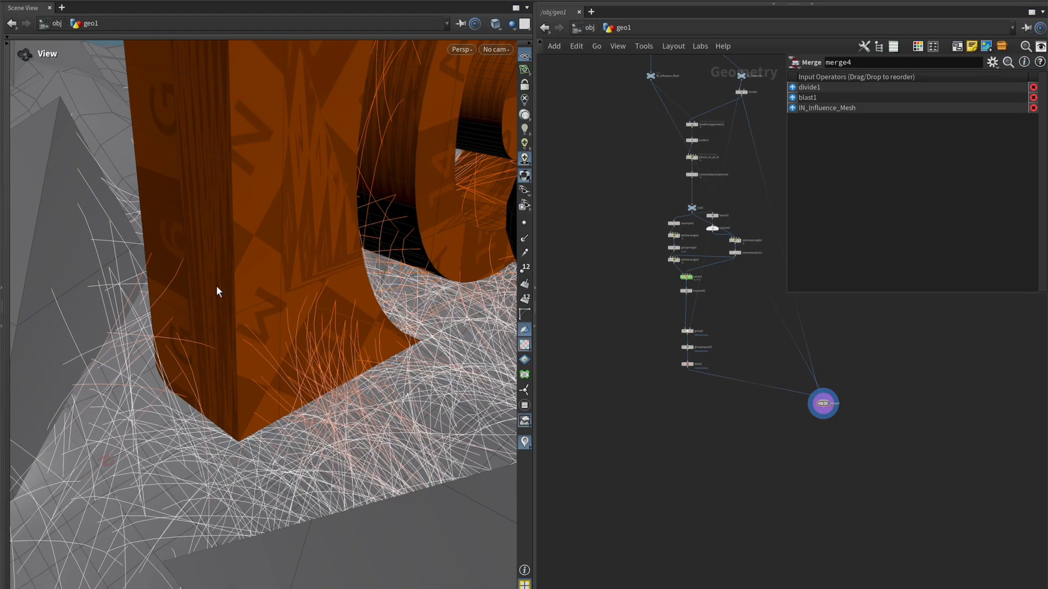
{"action": "left_click_drag", "start_coordinate": [172, 249], "coordinate": [277, 259]}
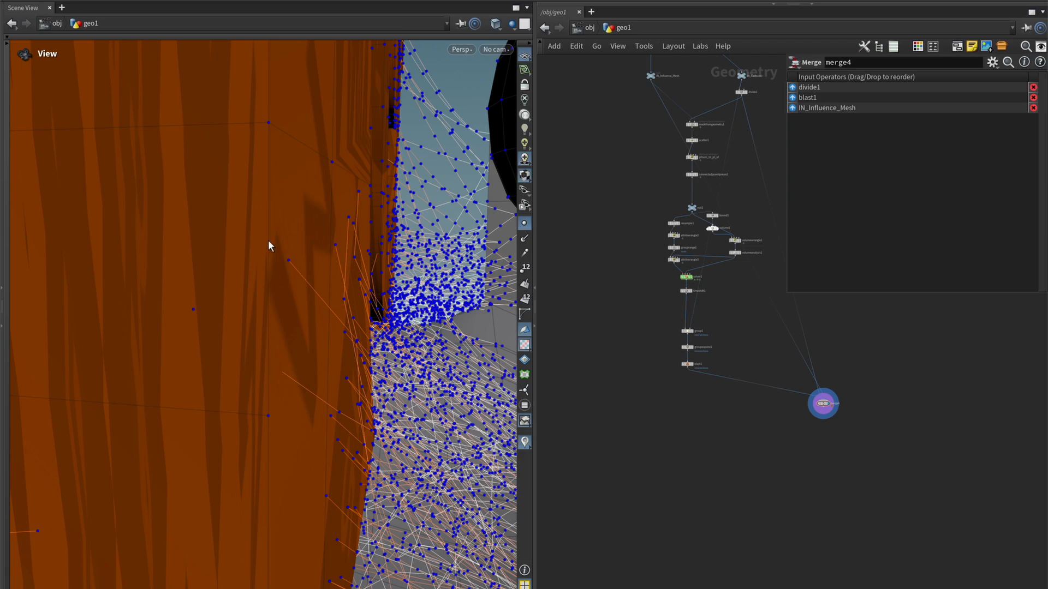
{"action": "left_click_drag", "start_coordinate": [269, 245], "coordinate": [258, 270]}
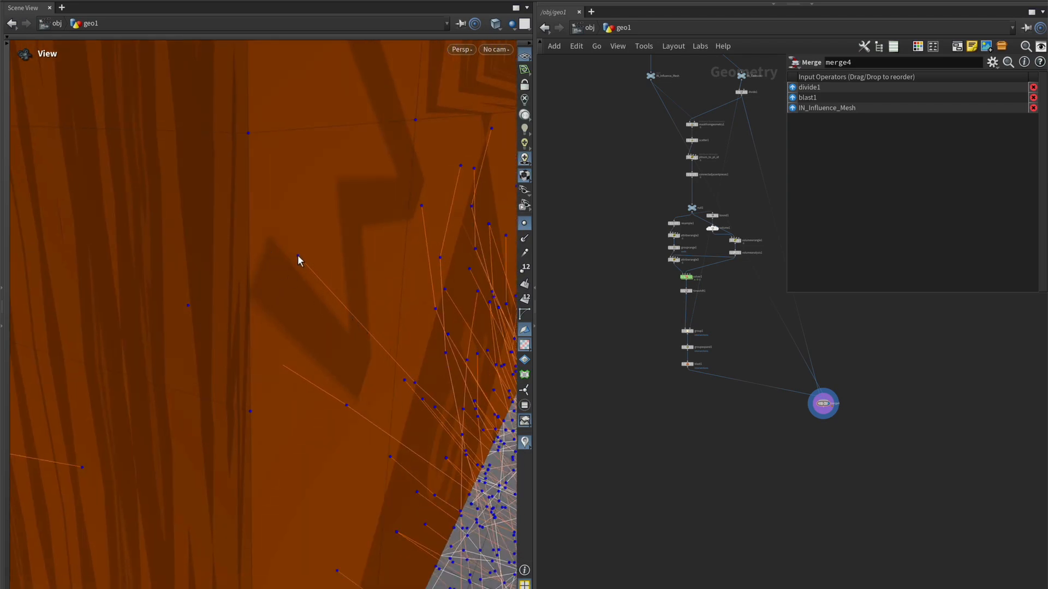
{"action": "left_click_drag", "start_coordinate": [338, 267], "coordinate": [302, 203]}
{"action": "left_click_drag", "start_coordinate": [295, 239], "coordinate": [337, 296]}
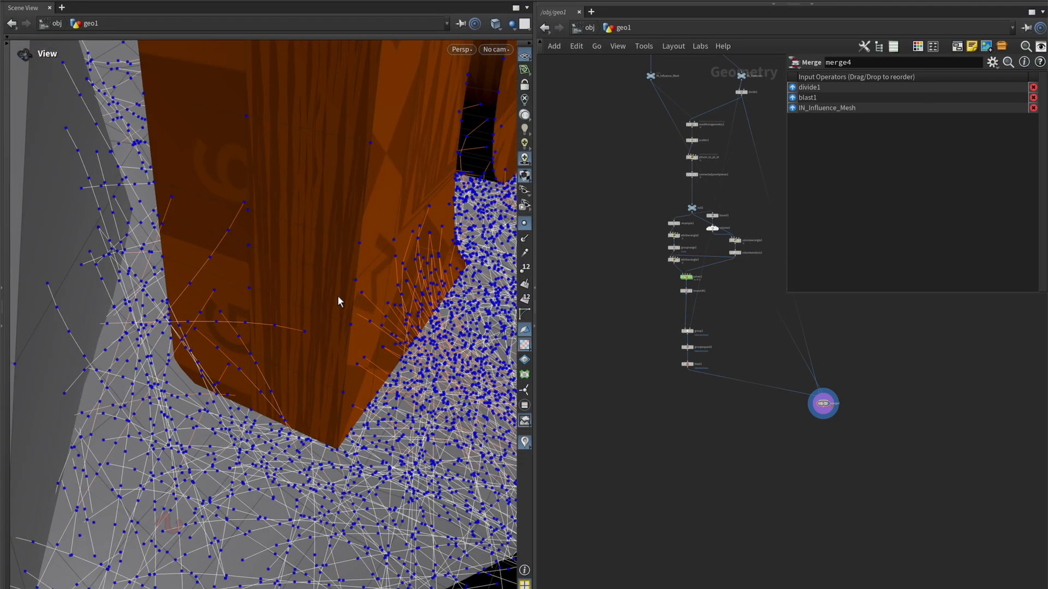
{"action": "left_click_drag", "start_coordinate": [357, 249], "coordinate": [239, 221]}
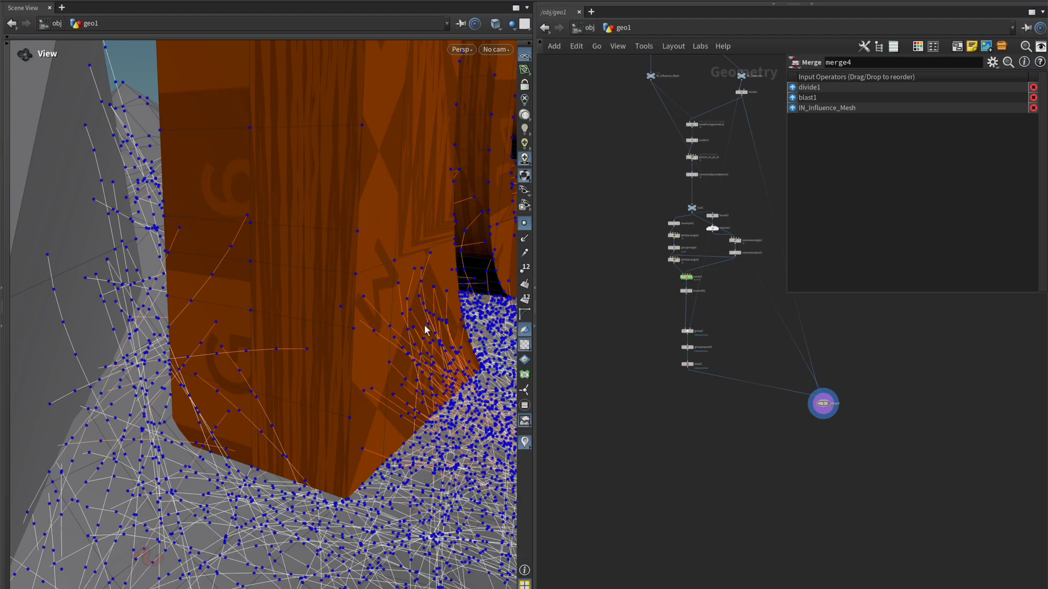
{"action": "right_click_drag", "start_coordinate": [375, 297], "coordinate": [557, 307]}
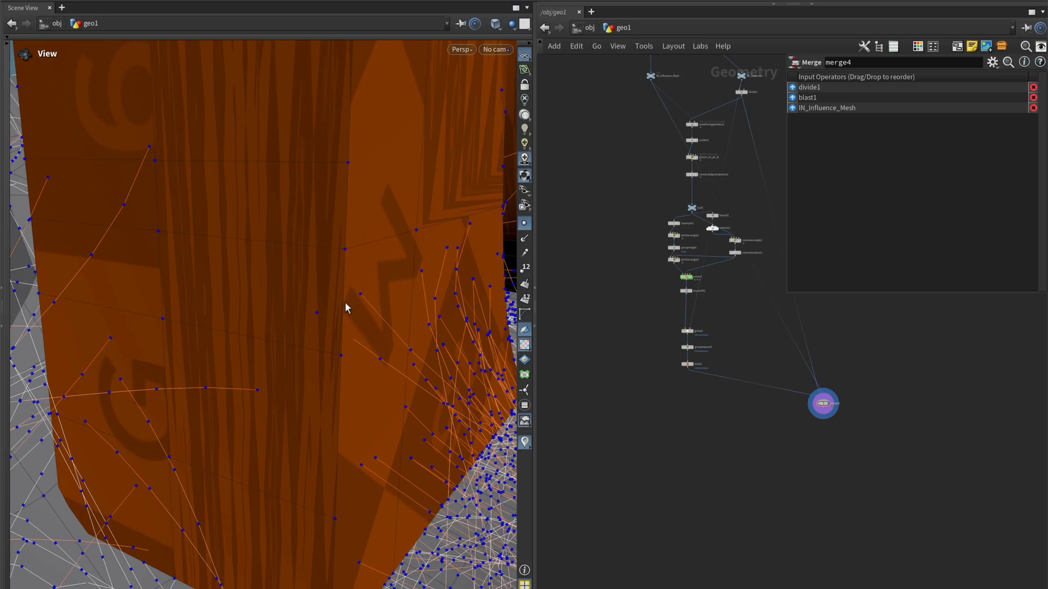
{"action": "right_click_drag", "start_coordinate": [353, 301], "coordinate": [269, 304]}
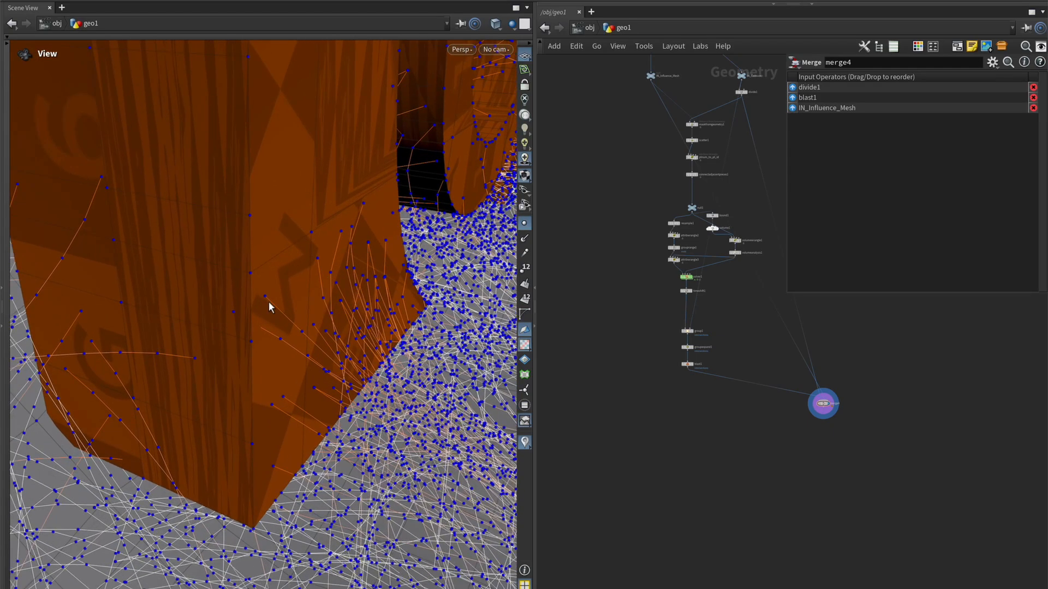
{"action": "left_click_drag", "start_coordinate": [259, 293], "coordinate": [280, 309]}
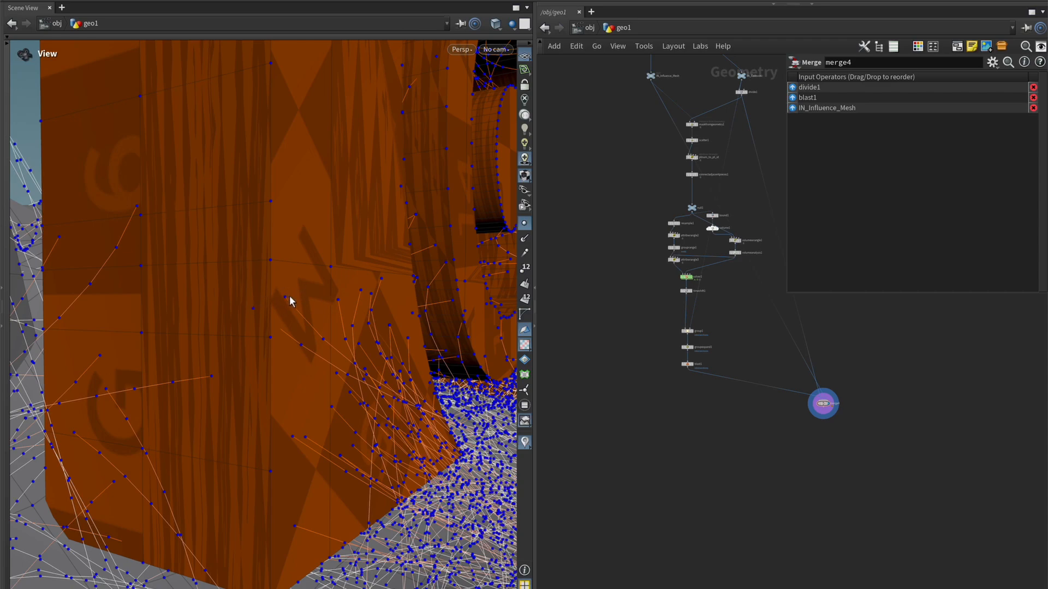
{"action": "left_click_drag", "start_coordinate": [309, 303], "coordinate": [208, 283]}
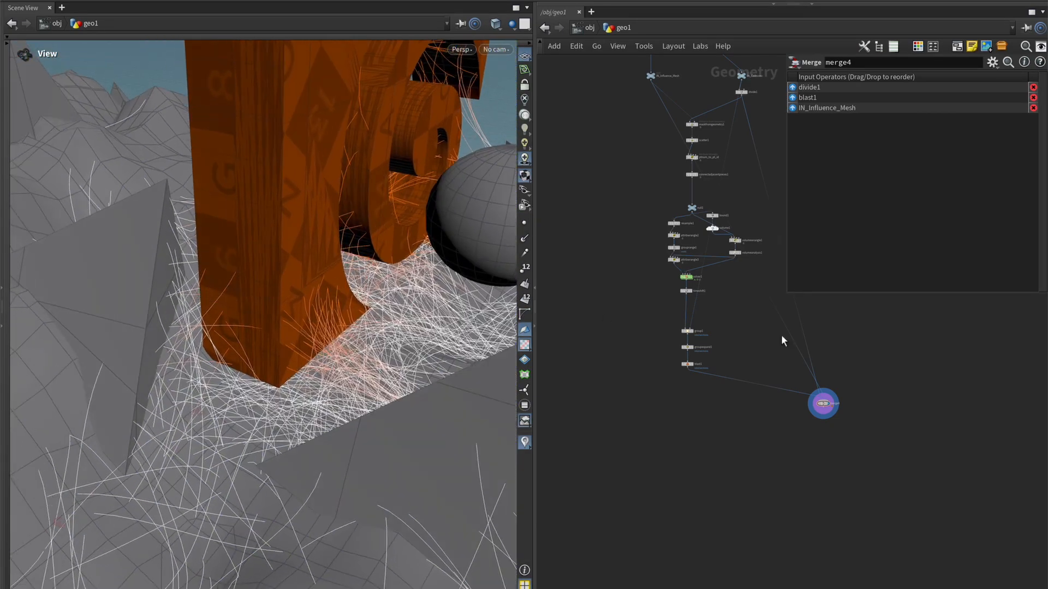
Add a Normal node to the network beside the group1, groupexpand1 and blast1 chain
{"action": "scroll", "coordinate": [693, 383], "scroll_direction": "up", "scroll_amount": 5}
{"action": "left_click_drag", "start_coordinate": [571, 134], "coordinate": [632, 326]}
{"action": "middle_click_drag", "start_coordinate": [632, 326], "coordinate": [617, 303]}
{"action": "left_click", "coordinate": [697, 345]}
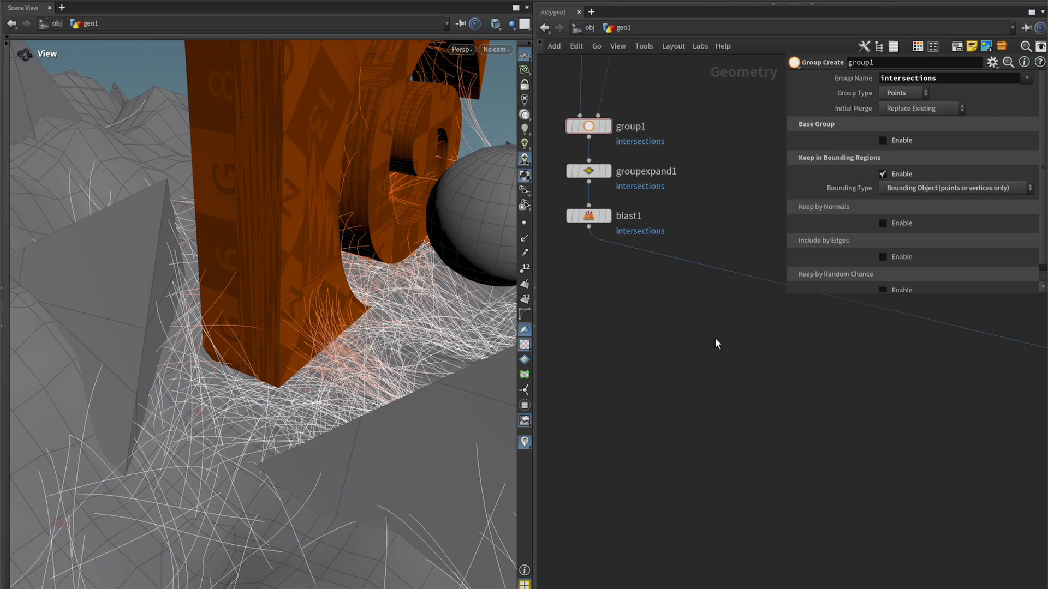
{"action": "middle_click_drag", "start_coordinate": [714, 339], "coordinate": [706, 362]}
{"action": "key", "text": "Tab"}
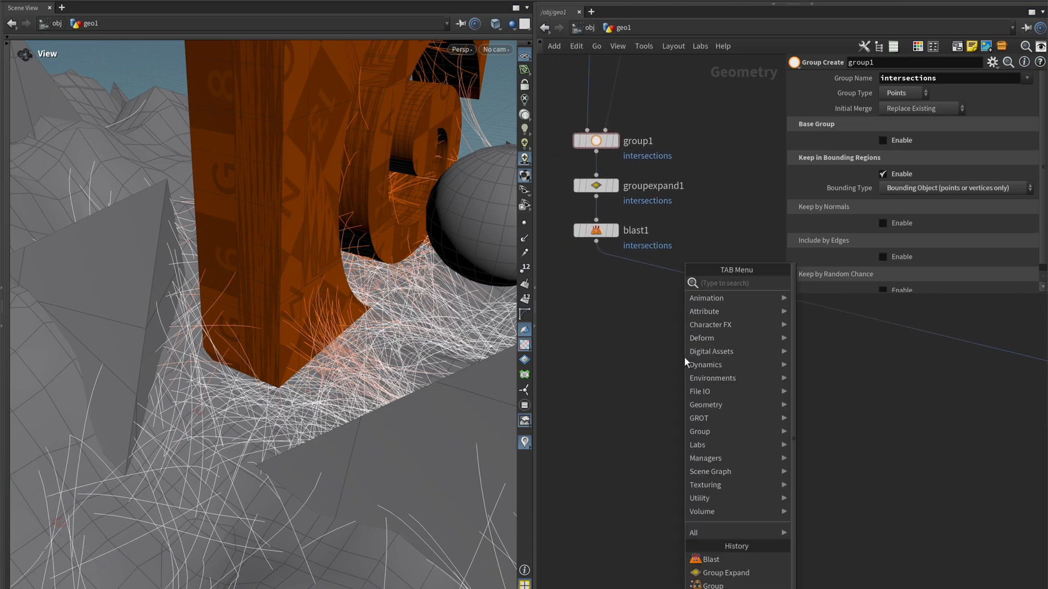
{"action": "type", "text": "normal"}
{"action": "key", "text": "Return"}
{"action": "left_click", "coordinate": [648, 254]}
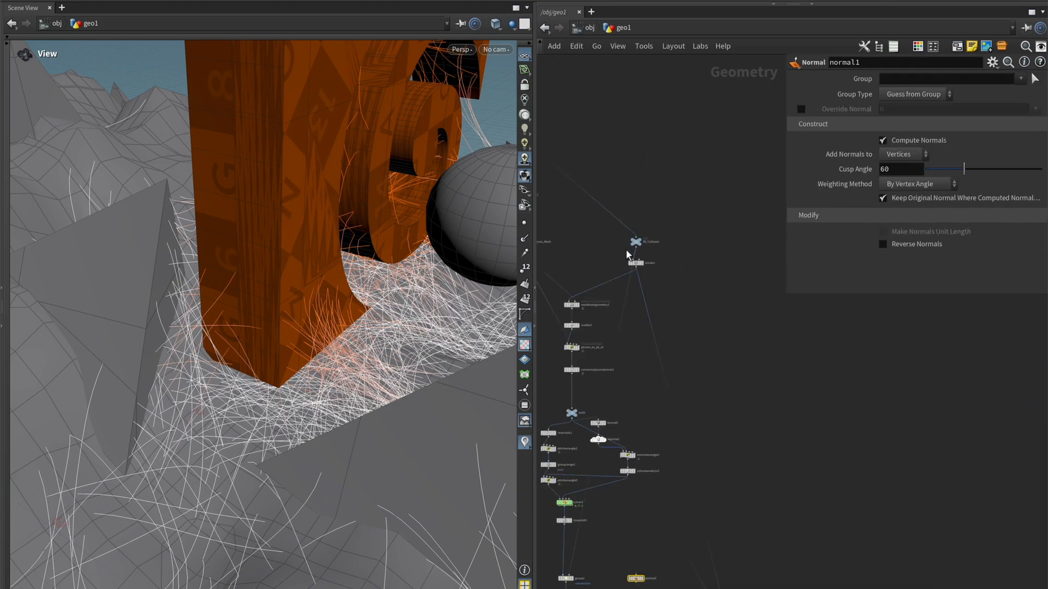
Connect divide1's output to normal1 and display the normal1 result
{"action": "scroll", "coordinate": [625, 250], "scroll_direction": "up", "scroll_amount": 6}
{"action": "left_click_drag", "start_coordinate": [678, 313], "coordinate": [685, 312]}
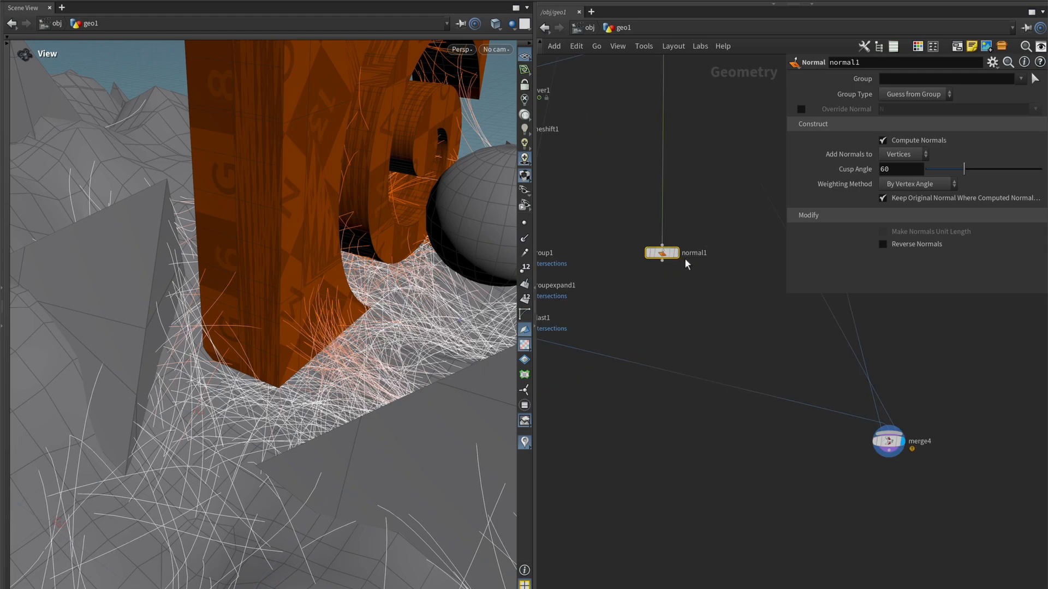
{"action": "left_click", "coordinate": [676, 253]}
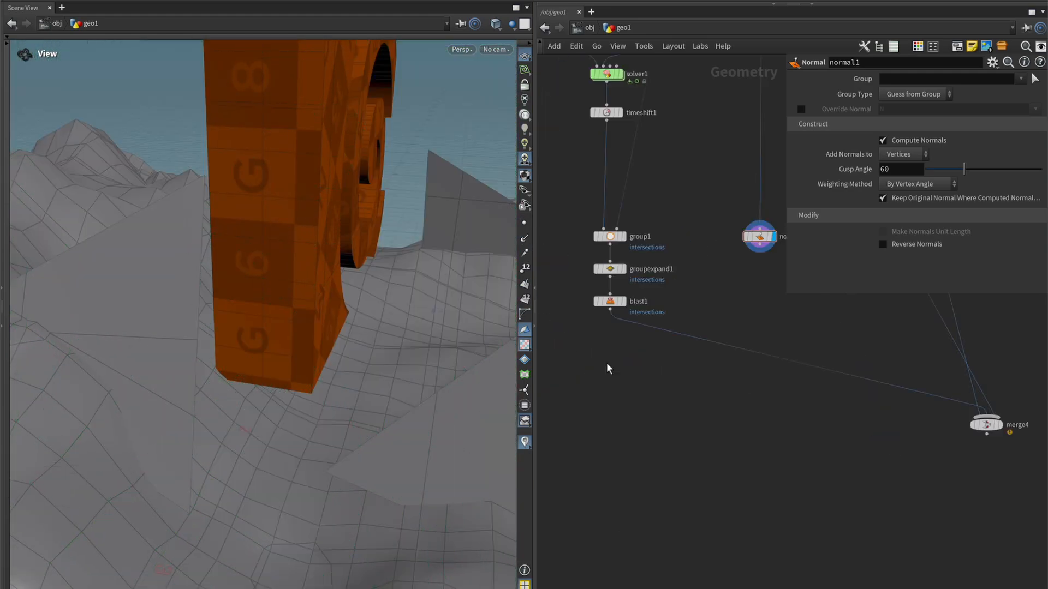
Insert a Resample node between blast1 and merge4, align it beneath the group1, groupexpand1 and blast1 chain, and display it
{"action": "key", "text": "Tab"}
{"action": "type", "text": "resa"}
{"action": "key", "text": "Return"}
{"action": "left_click", "coordinate": [631, 327]}
{"action": "left_click_drag", "start_coordinate": [582, 345], "coordinate": [617, 224]}
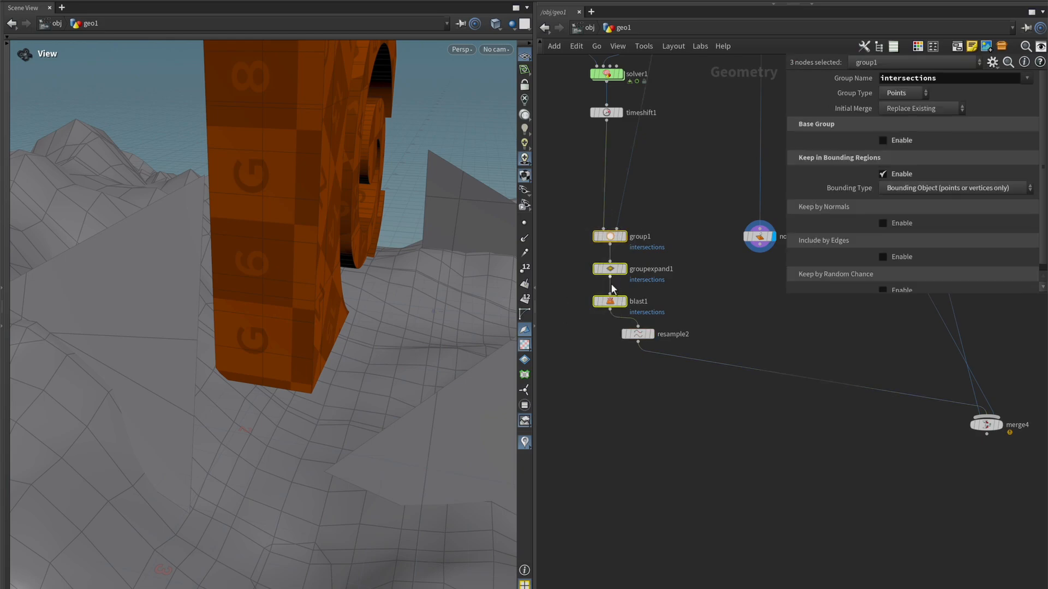
{"action": "left_click_drag", "start_coordinate": [610, 301], "coordinate": [607, 250]}
{"action": "left_click_drag", "start_coordinate": [625, 332], "coordinate": [604, 302]}
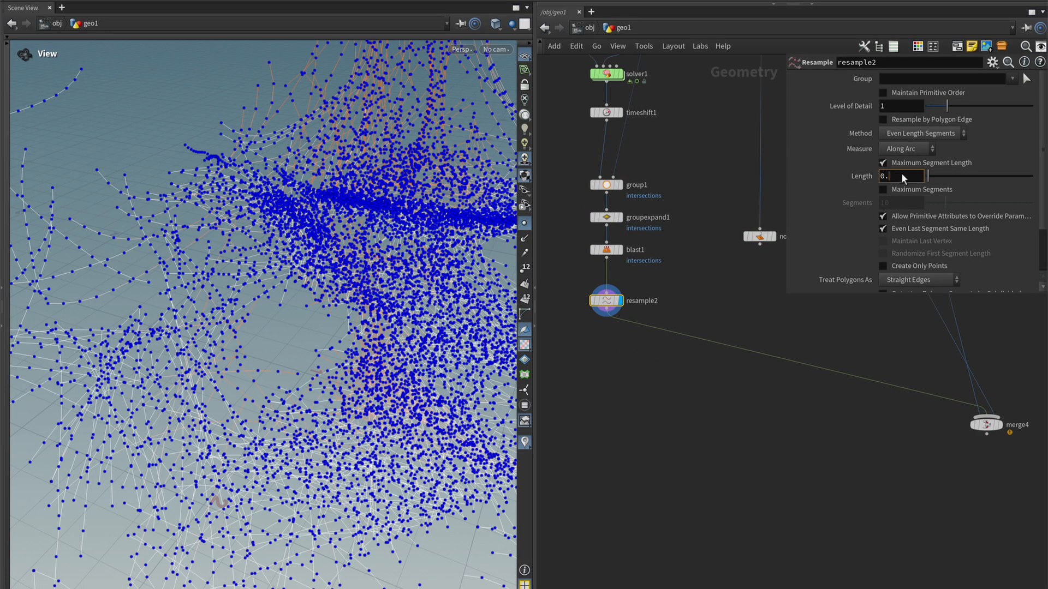
Set resample2's maximum segment length to 0.05 and check the point spacing along the strands
{"action": "left_click_drag", "start_coordinate": [338, 210], "coordinate": [398, 282]}
{"action": "middle_click_drag", "start_coordinate": [740, 273], "coordinate": [690, 258]}
{"action": "middle_click_drag", "start_coordinate": [147, 229], "coordinate": [258, 269]}
{"action": "left_click_drag", "start_coordinate": [257, 273], "coordinate": [248, 227]}
{"action": "middle_click_drag", "start_coordinate": [674, 405], "coordinate": [692, 411]}
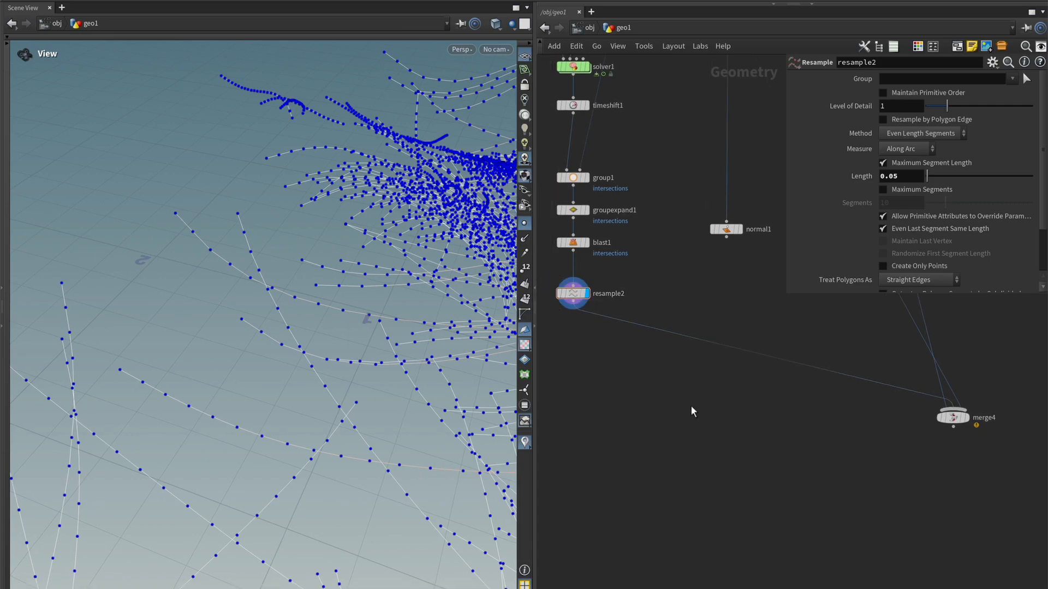
Add an Attribute Transfer node fed by resample2 and normal1, transferring only the vertex attribute N, and display its result
{"action": "key", "text": "Tab"}
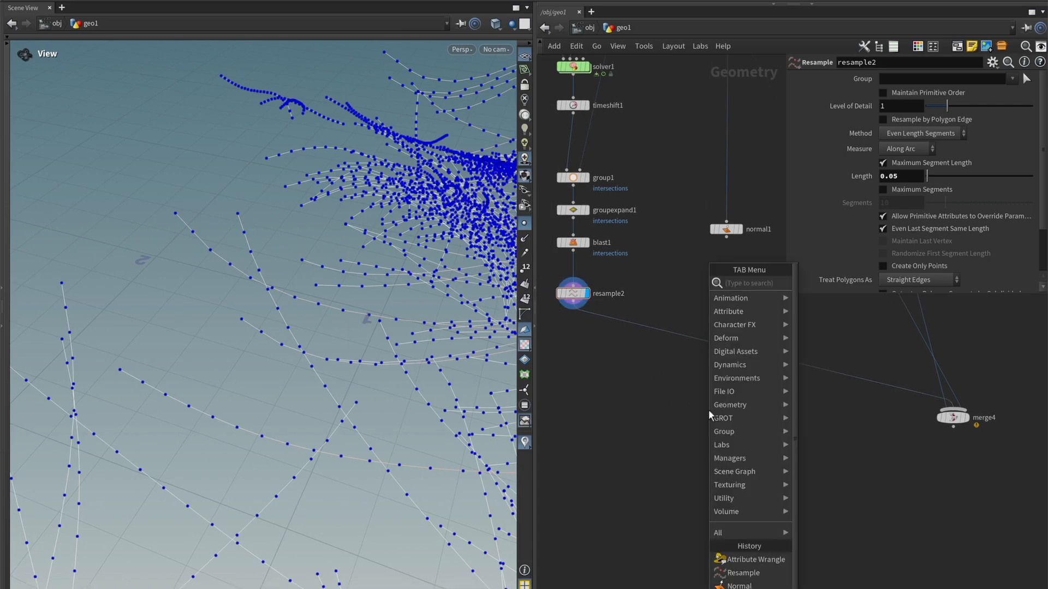
{"action": "type", "text": "atransfer"}
{"action": "key", "text": "Return"}
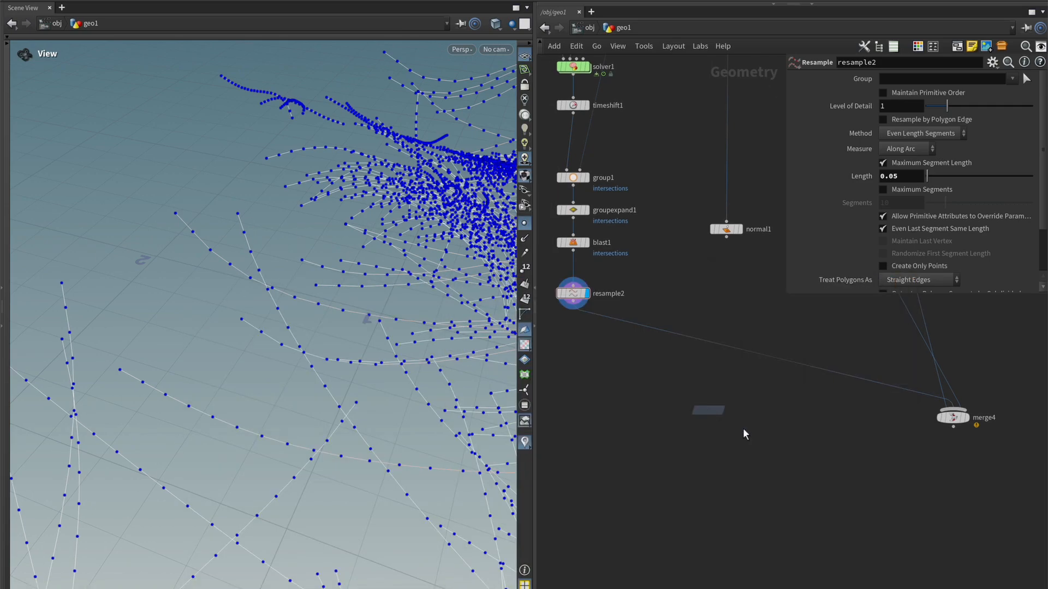
{"action": "left_click", "coordinate": [671, 394]}
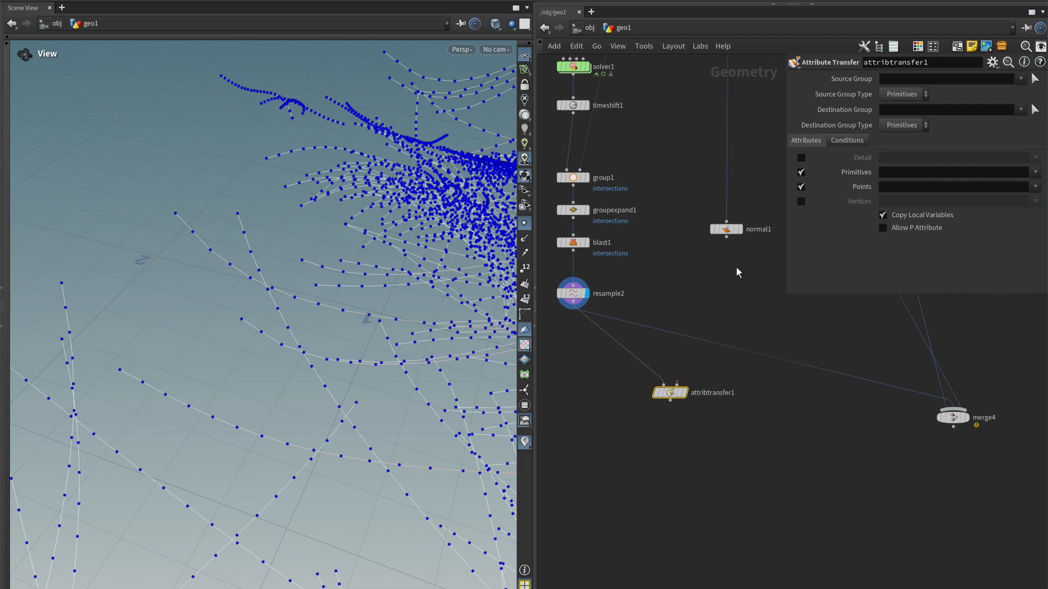
{"action": "left_click", "coordinate": [727, 236]}
{"action": "left_click", "coordinate": [679, 383]}
{"action": "left_click", "coordinate": [683, 392]}
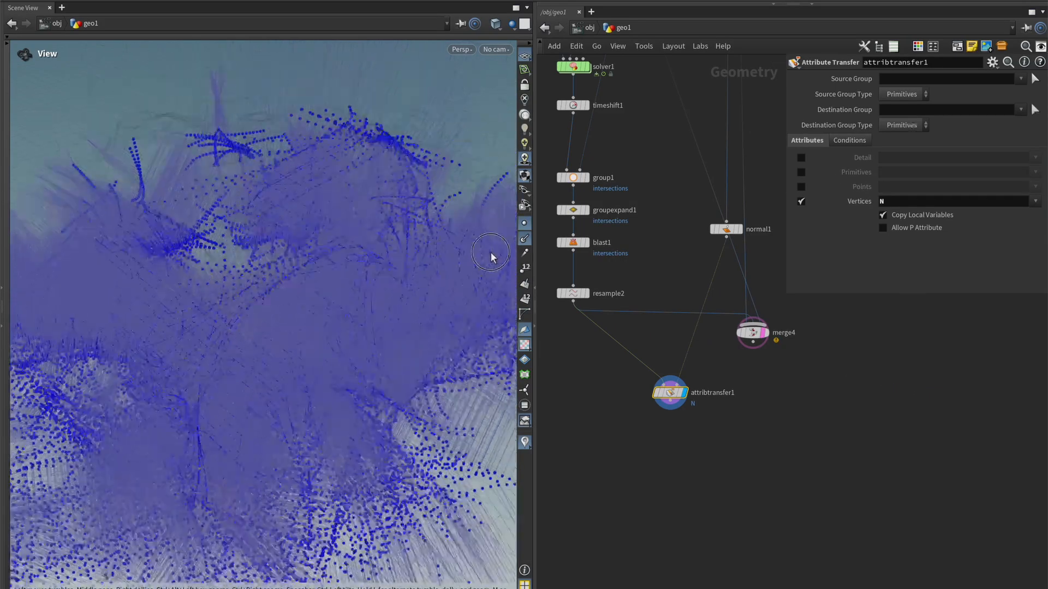
Examine the transferred normals on the strand points up close and from several angles
{"action": "left_click_drag", "start_coordinate": [491, 253], "coordinate": [543, 264]}
{"action": "mouse_move", "coordinate": [426, 324]}
{"action": "left_mouse_down"}
{"action": "mouse_move", "coordinate": [451, 339]}
{"action": "mouse_move", "coordinate": [304, 381]}
{"action": "mouse_move", "coordinate": [295, 397]}
{"action": "mouse_move", "coordinate": [260, 387]}
{"action": "mouse_move", "coordinate": [327, 373]}
{"action": "mouse_move", "coordinate": [264, 368]}
{"action": "mouse_move", "coordinate": [284, 383]}
{"action": "mouse_move", "coordinate": [187, 367]}
{"action": "mouse_move", "coordinate": [431, 342]}
{"action": "left_mouse_up"}
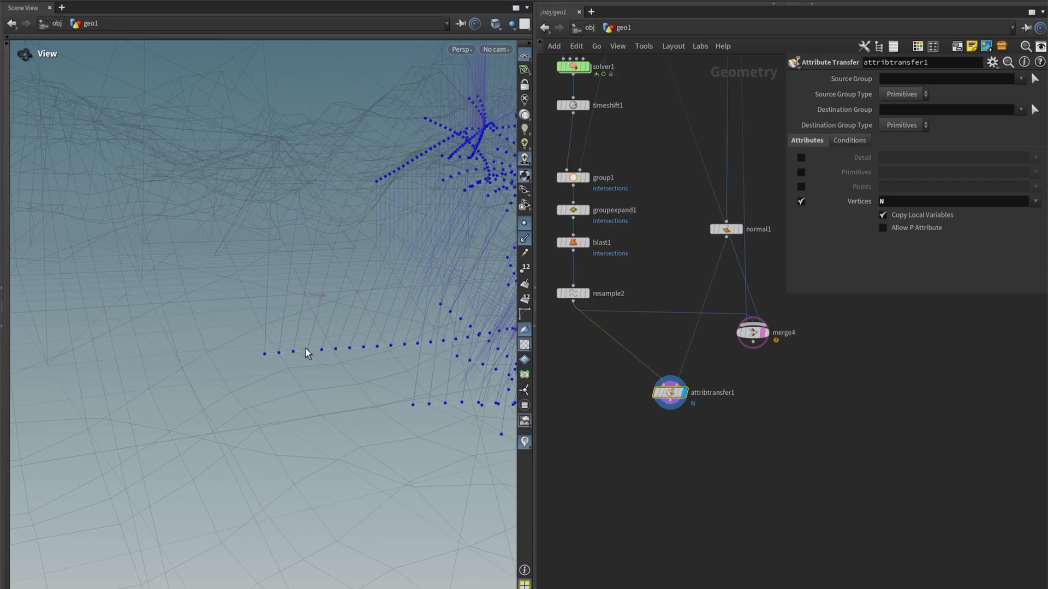
{"action": "left_click_drag", "start_coordinate": [306, 353], "coordinate": [388, 291]}
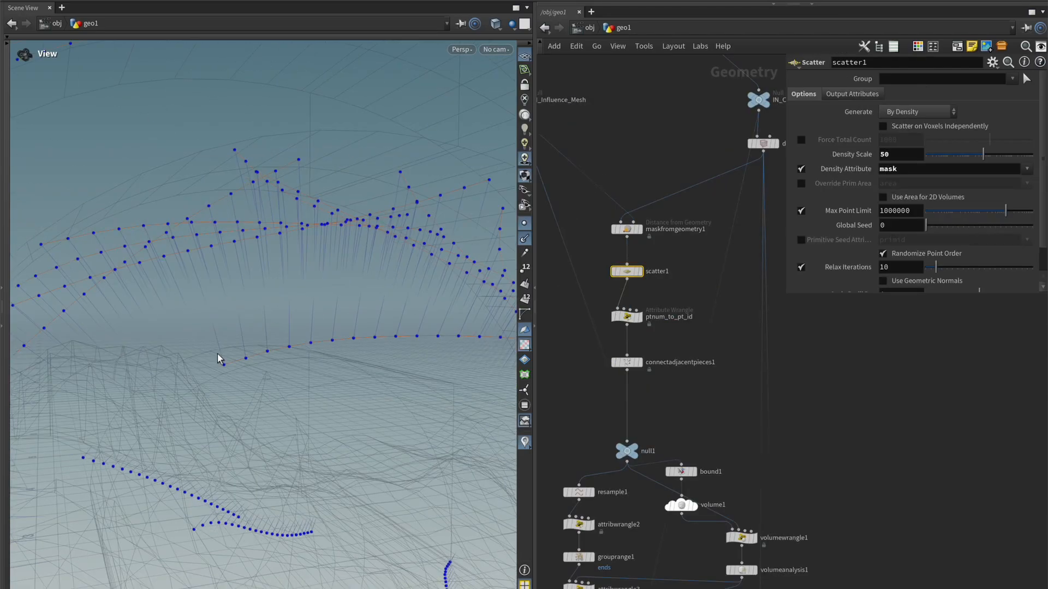
{"action": "left_click_drag", "start_coordinate": [220, 358], "coordinate": [247, 383]}
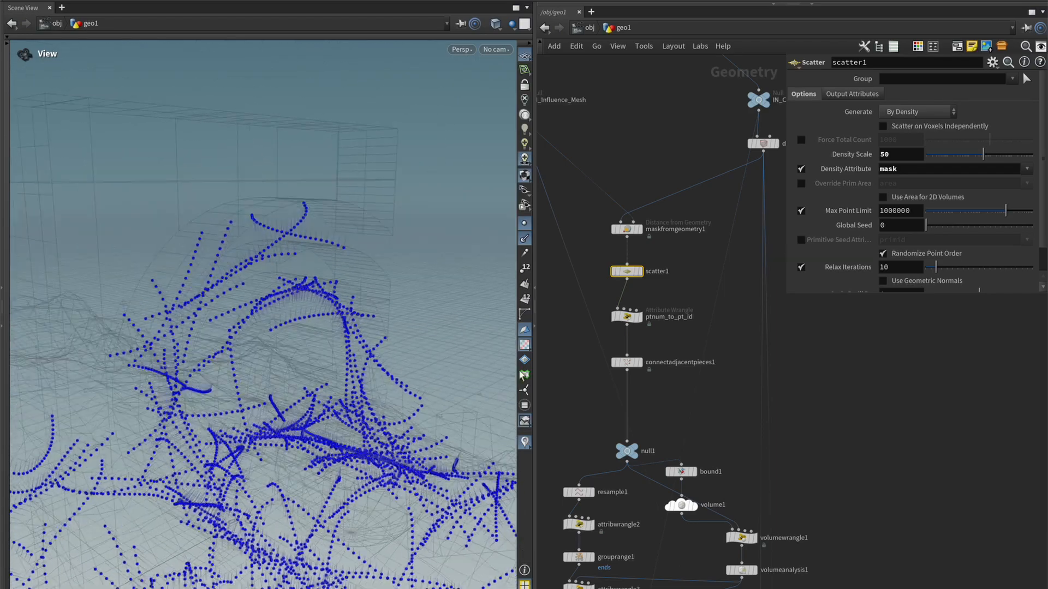
{"action": "left_click", "coordinate": [921, 158]}
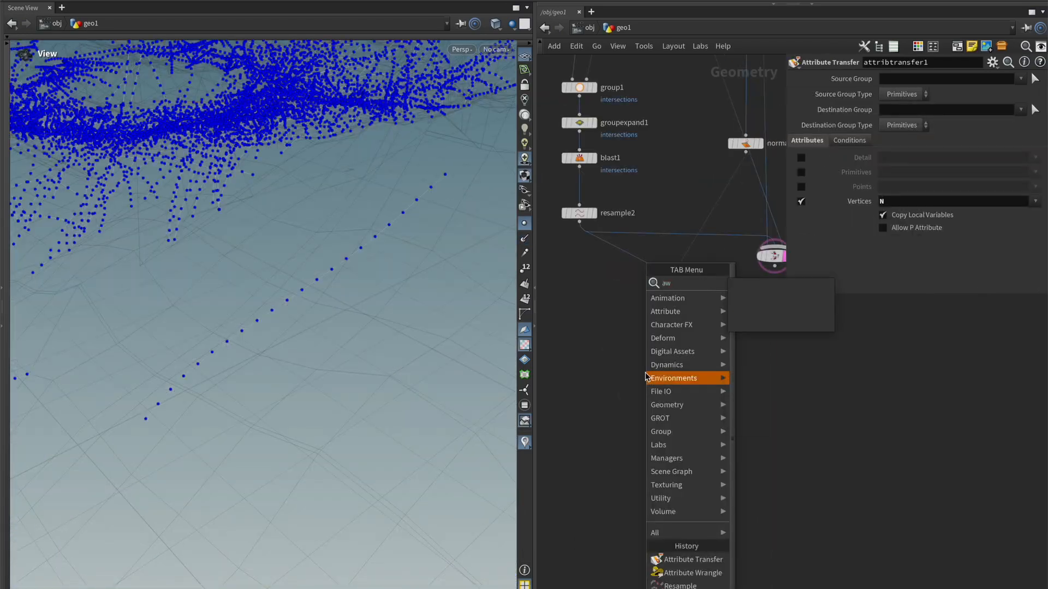
Add an Attribute Wrangle node below attribtransfer1 and display it
{"action": "key", "text": "Return"}
{"action": "left_click", "coordinate": [668, 349]}
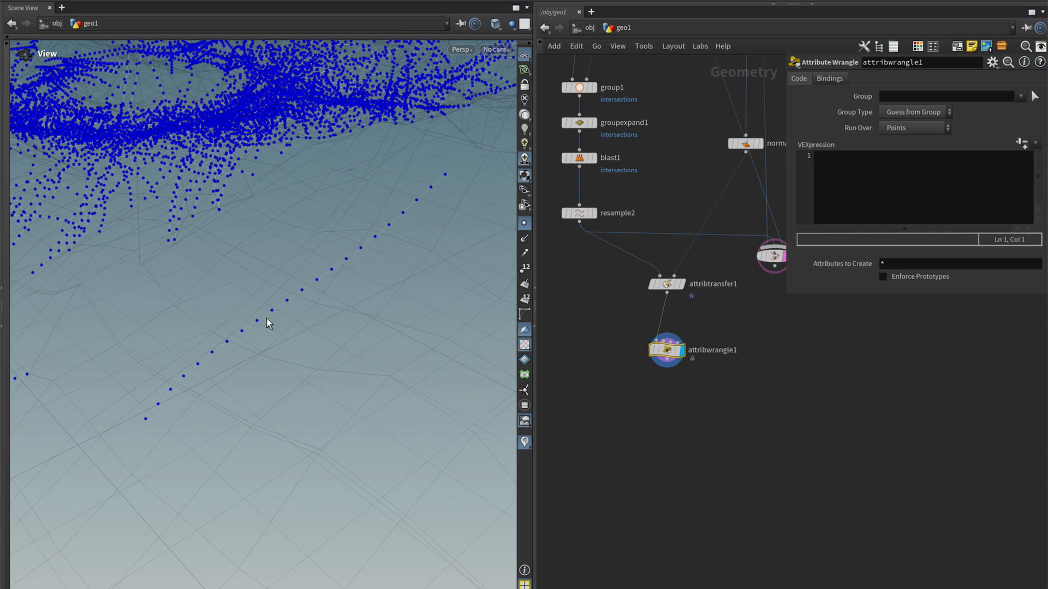
{"action": "key", "text": "Tab"}
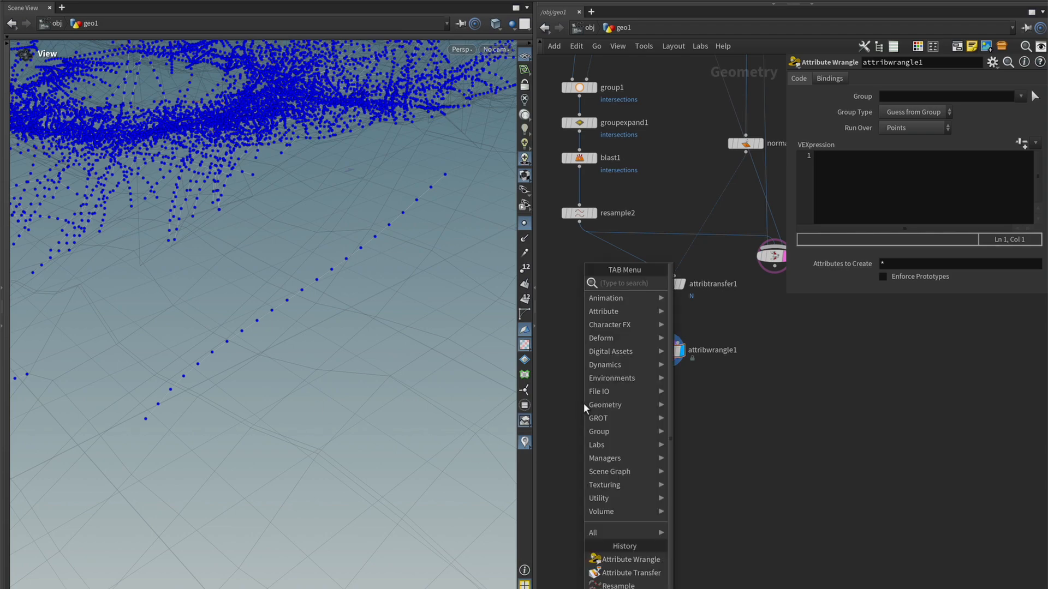
{"action": "type", "text": "groupra"}
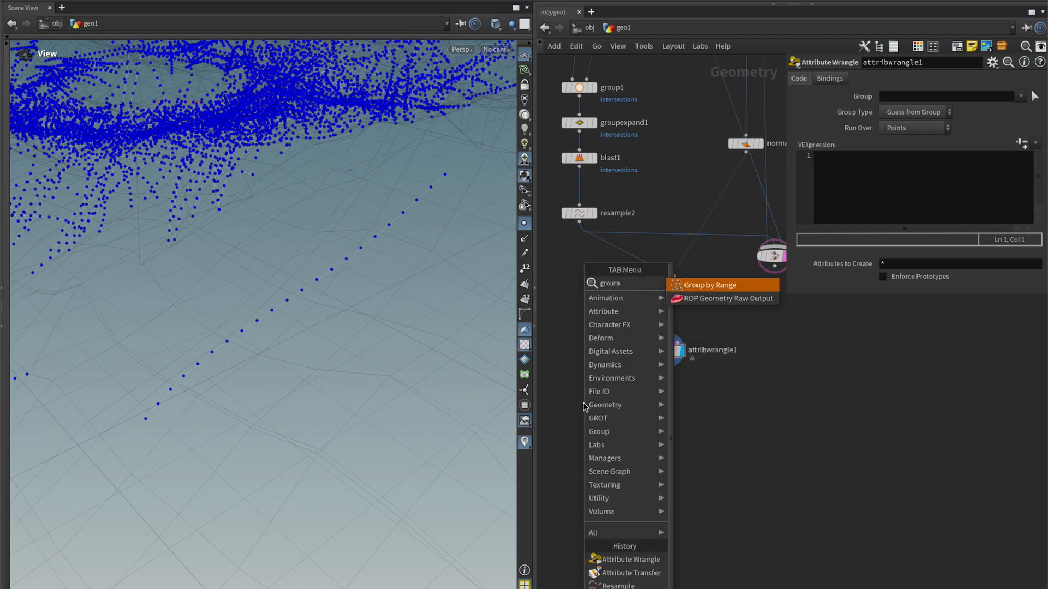
{"action": "key", "text": "Return"}
{"action": "left_click", "coordinate": [584, 403]}
Display grouprange1 above the solver and examine which strand points its ends group covers
{"action": "scroll", "coordinate": [601, 319], "scroll_direction": "down", "scroll_amount": 6}
{"action": "middle_click_drag", "start_coordinate": [608, 212], "coordinate": [668, 392]}
{"action": "scroll", "coordinate": [647, 379], "scroll_direction": "up", "scroll_amount": 9}
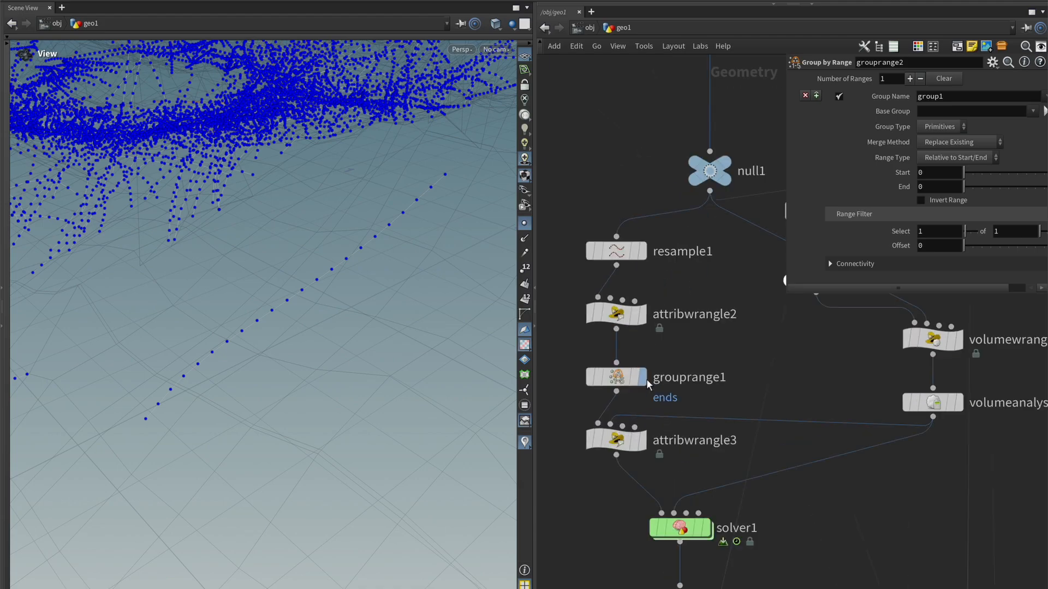
{"action": "left_click_drag", "start_coordinate": [639, 378], "coordinate": [629, 364], "text": "alt"}
{"action": "left_click", "coordinate": [628, 377]}
{"action": "left_click", "coordinate": [643, 377]}
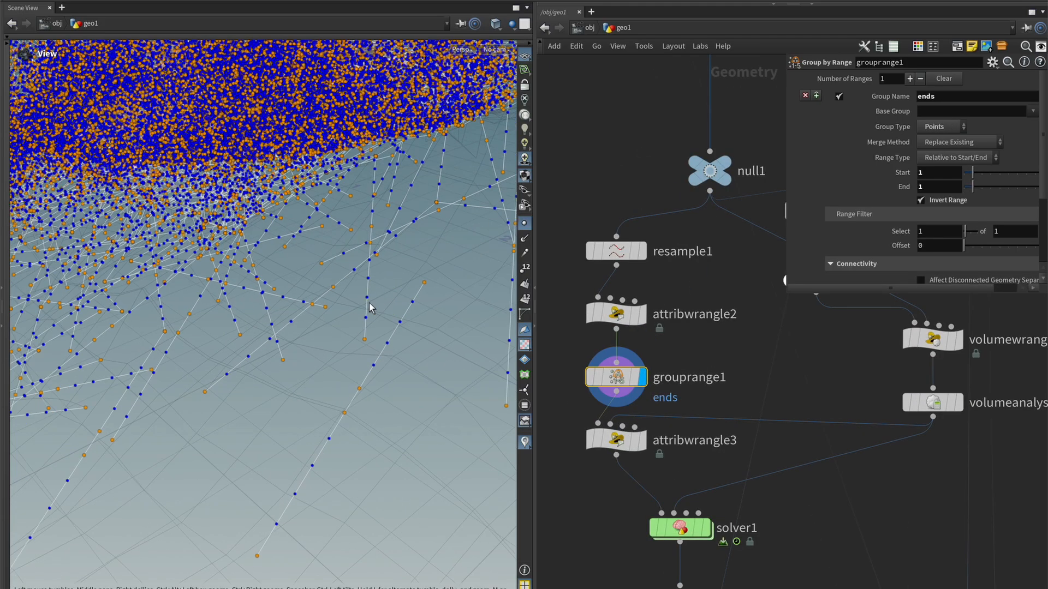
{"action": "left_click_drag", "start_coordinate": [358, 290], "coordinate": [351, 297]}
{"action": "left_click_drag", "start_coordinate": [382, 238], "coordinate": [322, 312]}
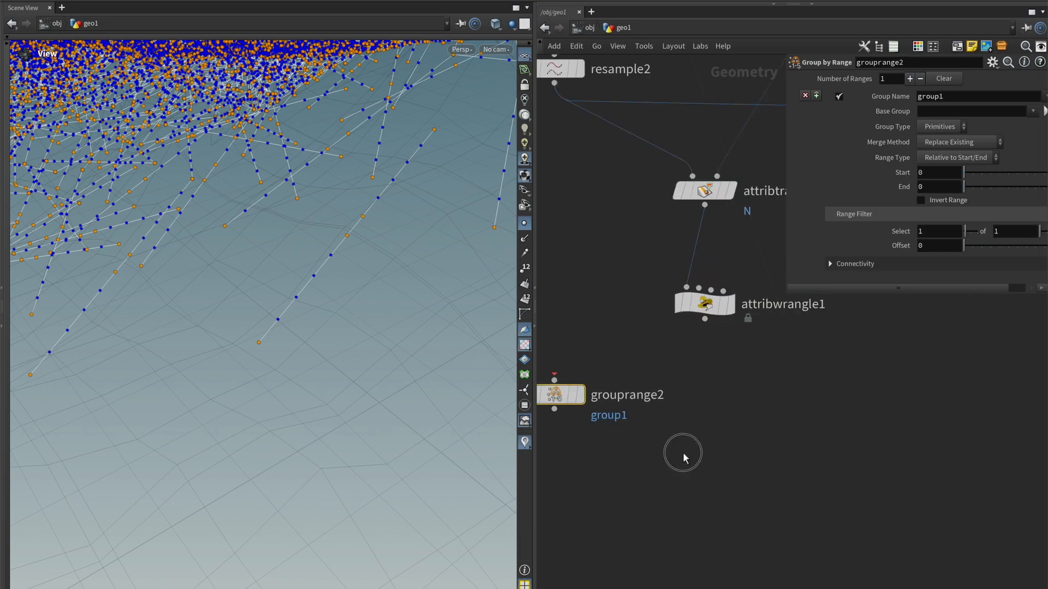
Delete the unused grouprange2 node and display attribwrangle1 again
{"action": "key", "text": "Delete"}
{"action": "middle_click_drag", "start_coordinate": [664, 328], "coordinate": [631, 402]}
{"action": "left_click", "coordinate": [669, 381]}
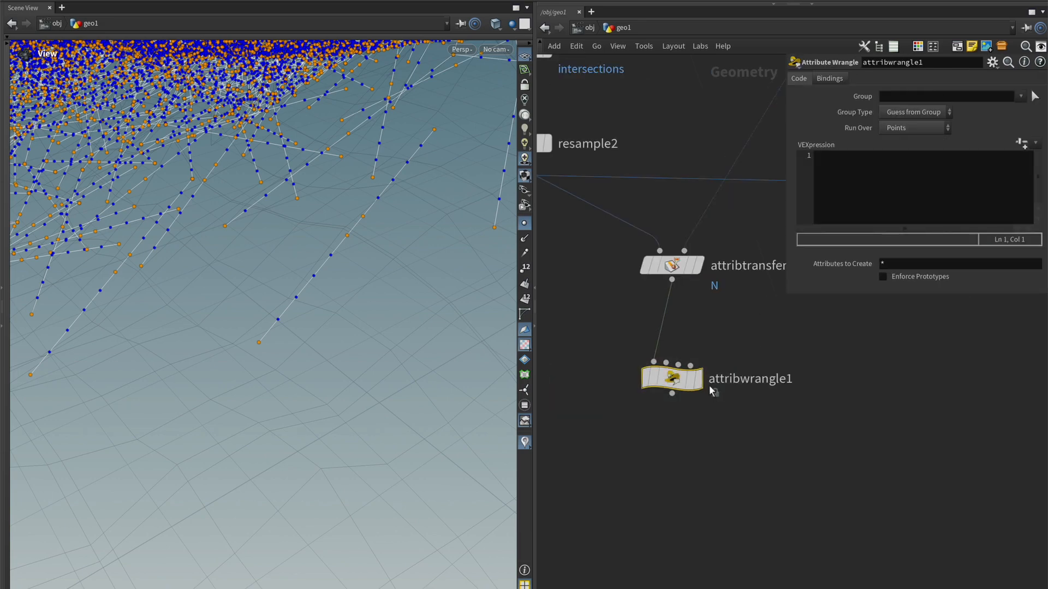
{"action": "left_click", "coordinate": [699, 380]}
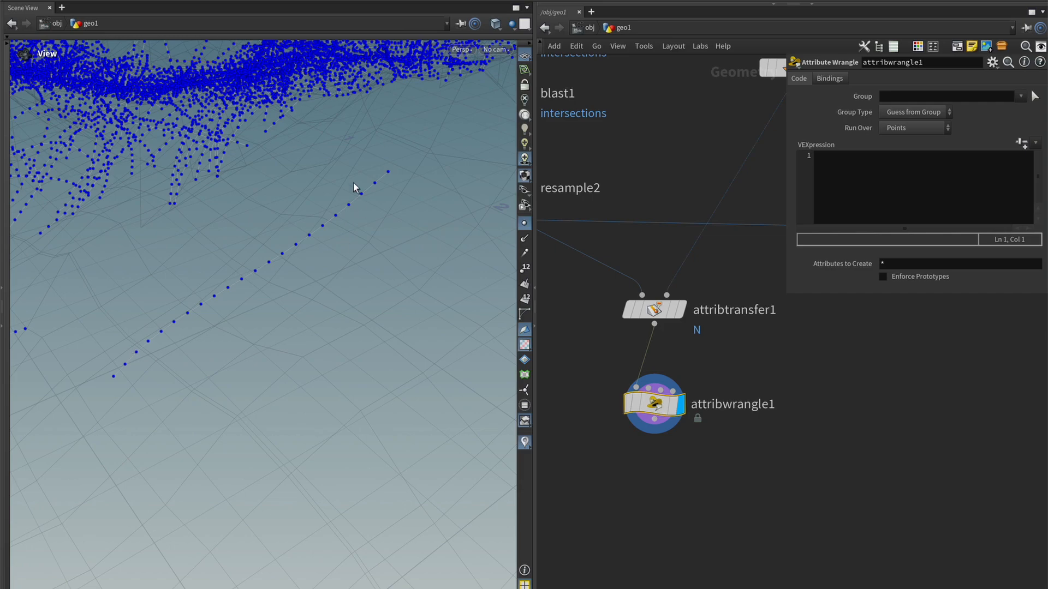
Examine the last points at the end of the isolated strand up close
{"action": "middle_click_drag", "start_coordinate": [308, 242], "coordinate": [335, 242]}
{"action": "right_click_drag", "start_coordinate": [166, 343], "coordinate": [252, 323]}
{"action": "middle_click_drag", "start_coordinate": [252, 323], "coordinate": [378, 206]}
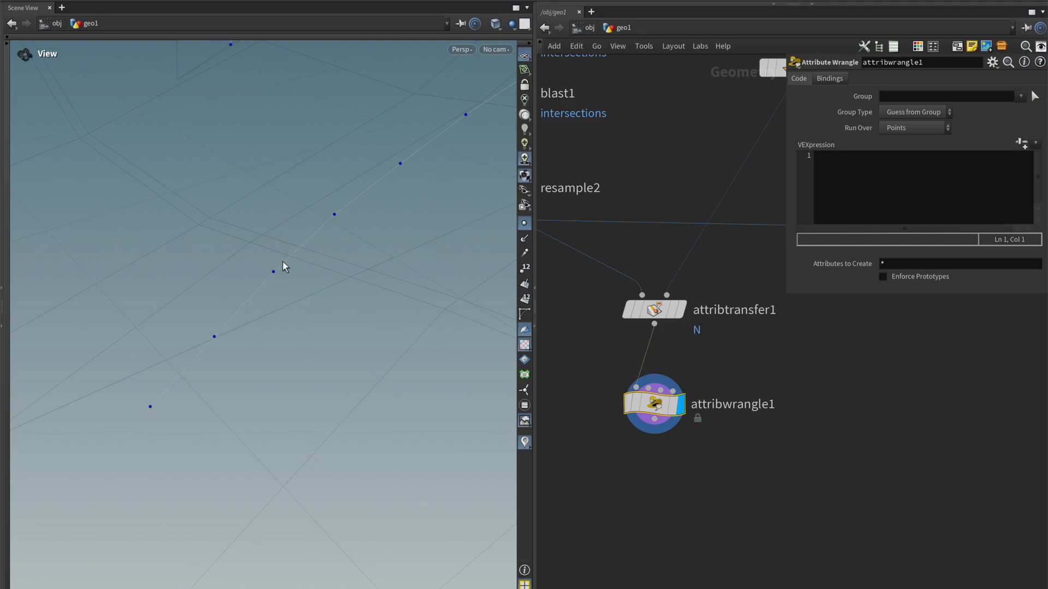
{"action": "scroll", "coordinate": [126, 427], "scroll_direction": "down", "scroll_amount": 2}
{"action": "scroll", "coordinate": [290, 247], "scroll_direction": "down", "scroll_amount": 2}
{"action": "scroll", "coordinate": [214, 364], "scroll_direction": "up", "scroll_amount": 3}
{"action": "middle_click_drag", "start_coordinate": [212, 387], "coordinate": [230, 353]}
{"action": "left_click", "coordinate": [901, 156]}
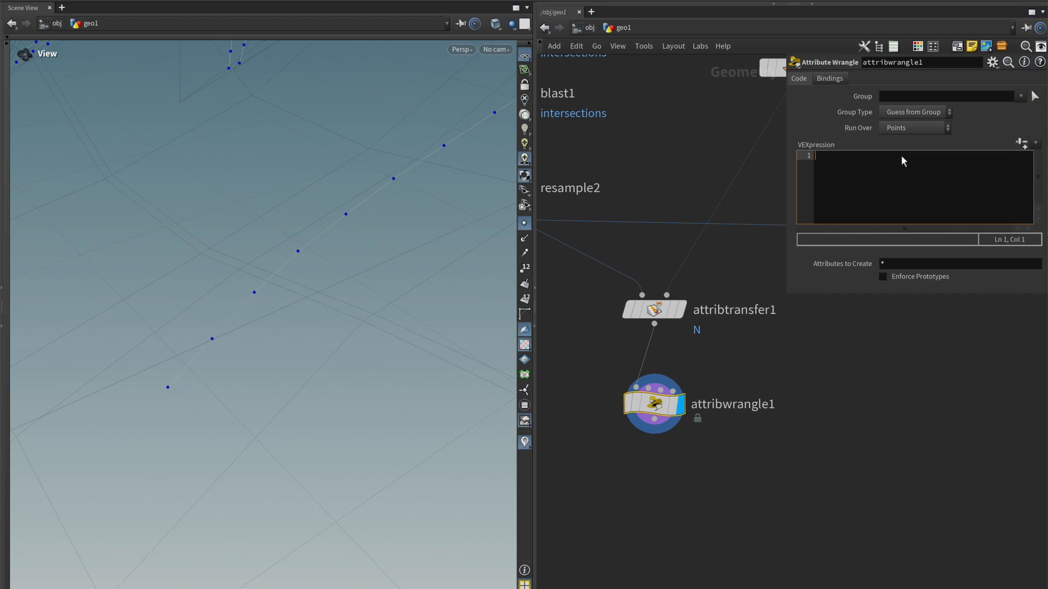
{"action": "type", "text": "int nbs = neig"}
{"action": "key", "text": "Down"}
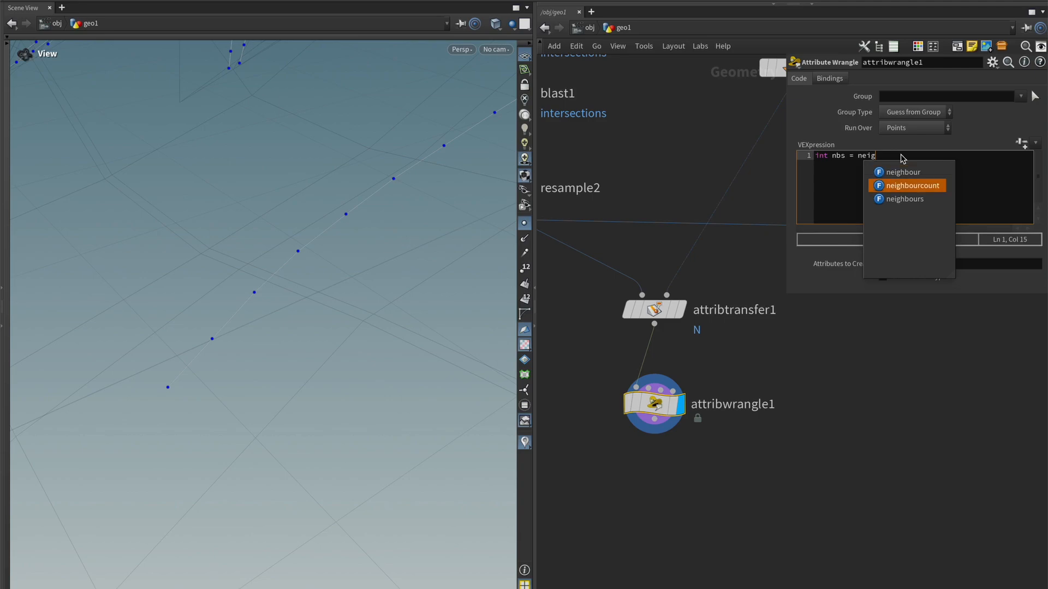
{"action": "key", "text": "Return"}
{"action": "type", "text": "("}
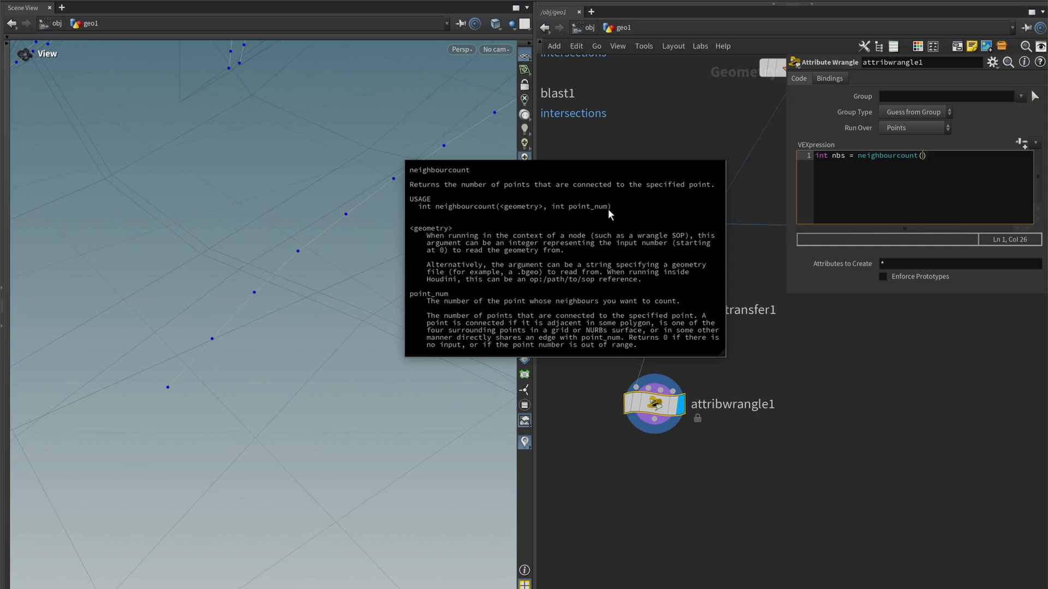
{"action": "type", "text": "0"}
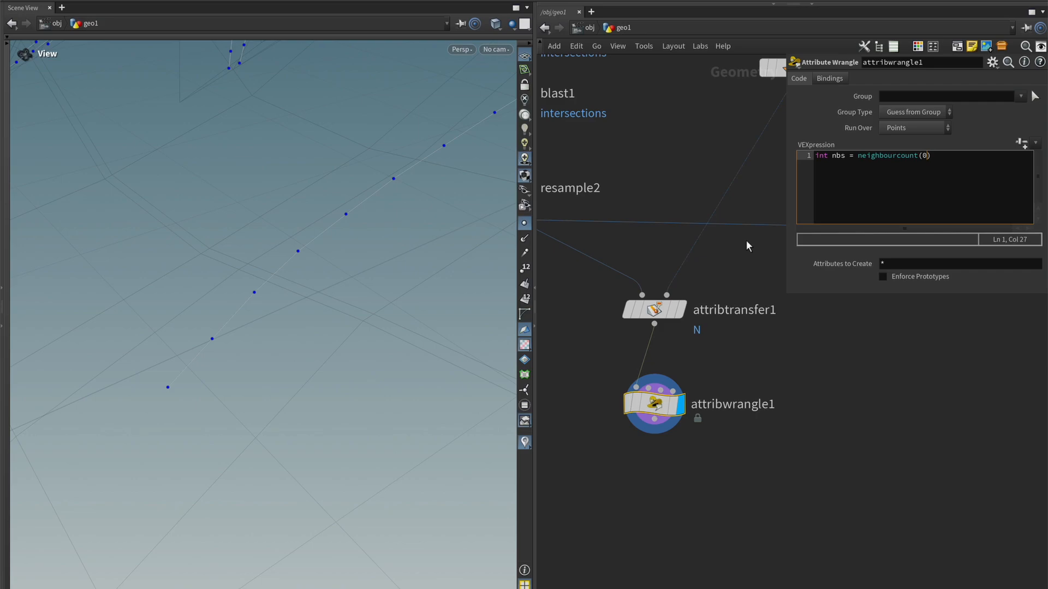
{"action": "type", "text": ",@ptnum);"}
{"action": "key", "text": "Return"}
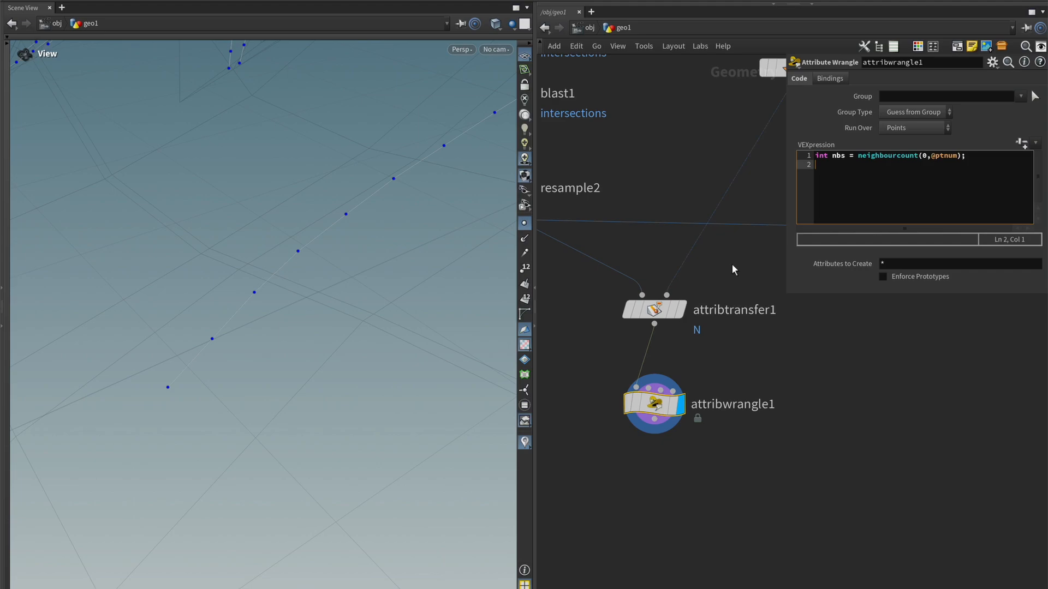
Add a second VEX line, i@nbs = nbs;, to write the neighbour count out as a point attribute
{"action": "type", "text": "i"}
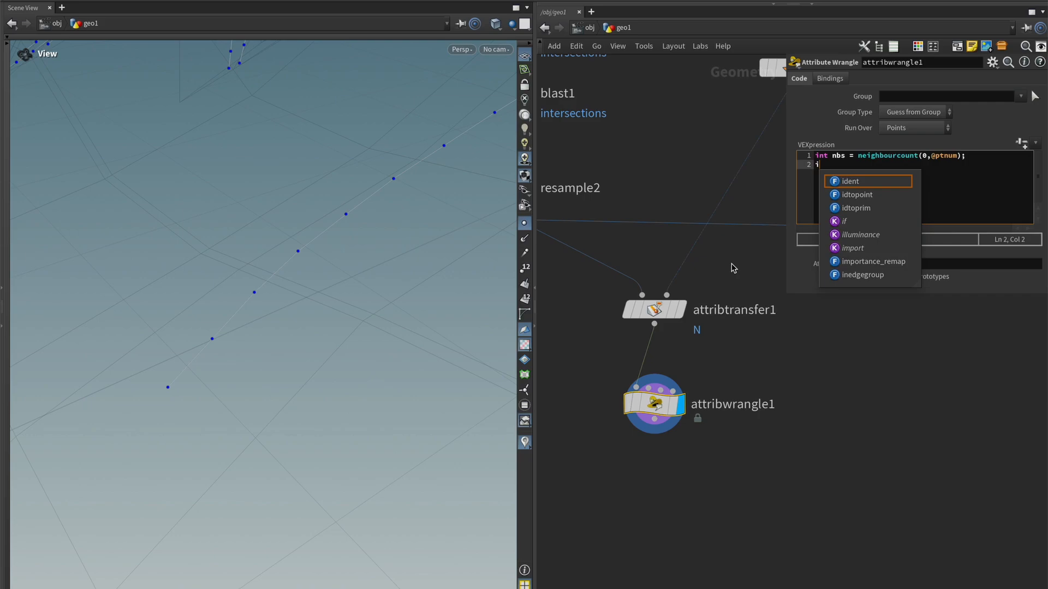
{"action": "type", "text": "@"}
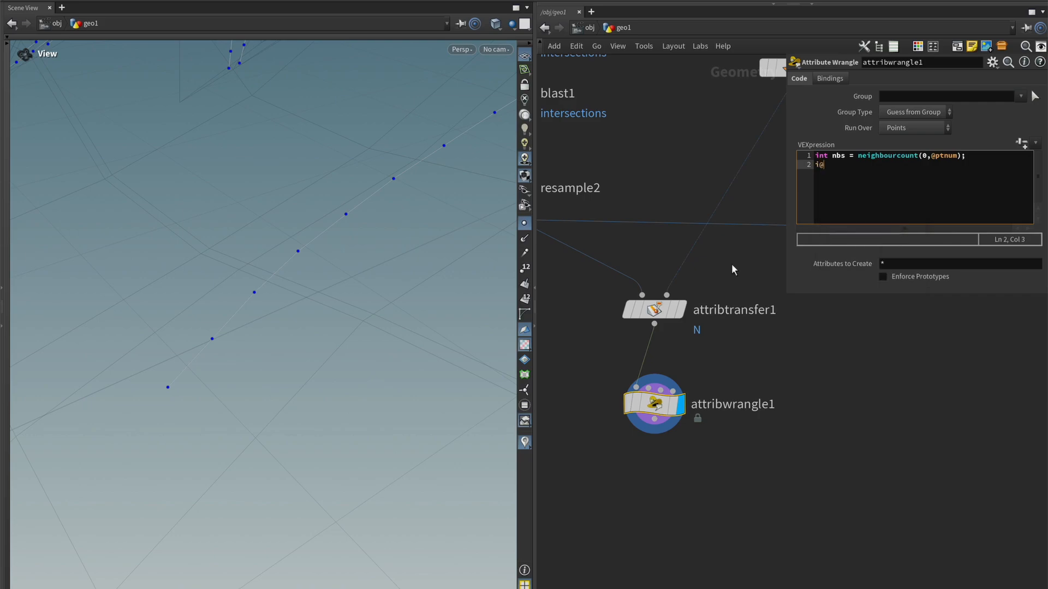
{"action": "type", "text": "nbs = nbs;"}
Show the geometry spreadsheet and sort the points by nbs in both directions to compare neighbour counts
{"action": "left_click", "coordinate": [250, 588]}
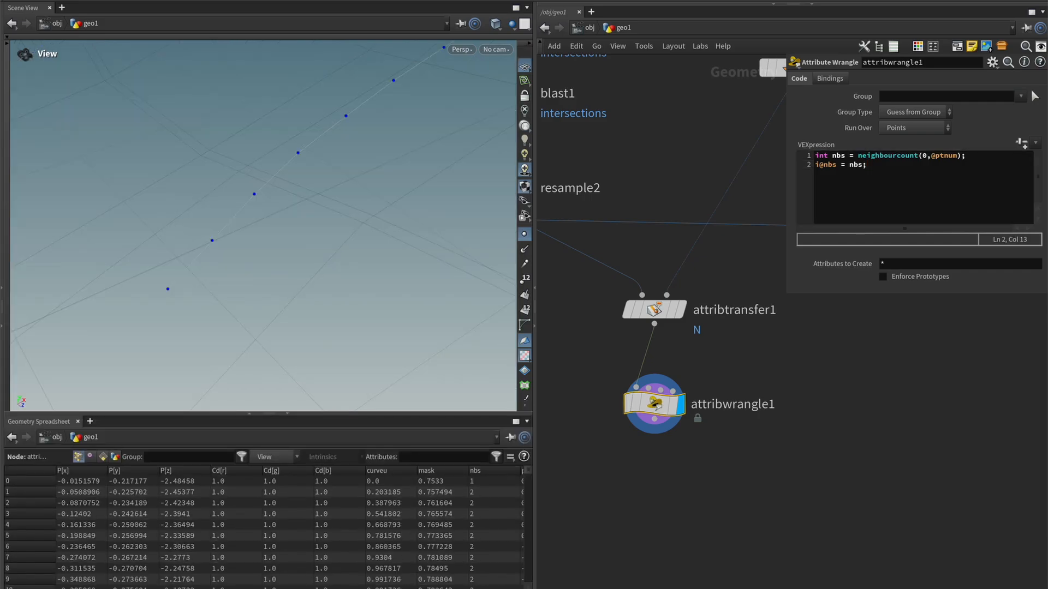
{"action": "left_click_drag", "start_coordinate": [262, 588], "coordinate": [314, 588]}
{"action": "left_click", "coordinate": [387, 470]}
{"action": "left_click", "coordinate": [387, 470]}
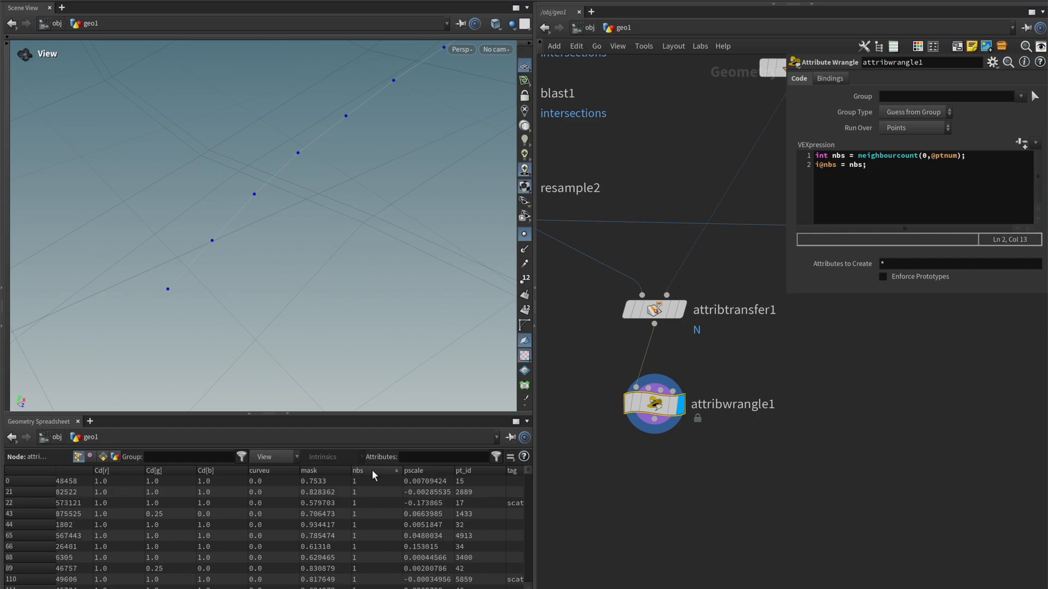
{"action": "left_click", "coordinate": [372, 470]}
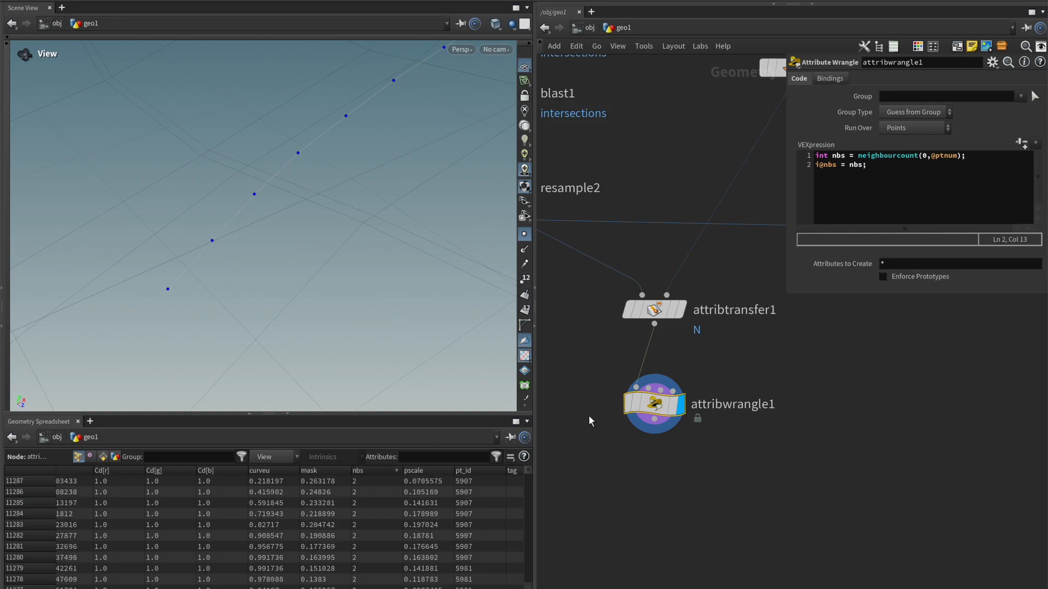
Replace the i@nbs line in attribwrangle1 with an empty if(nbs==1){ } block
{"action": "left_click_drag", "start_coordinate": [879, 169], "coordinate": [841, 168]}
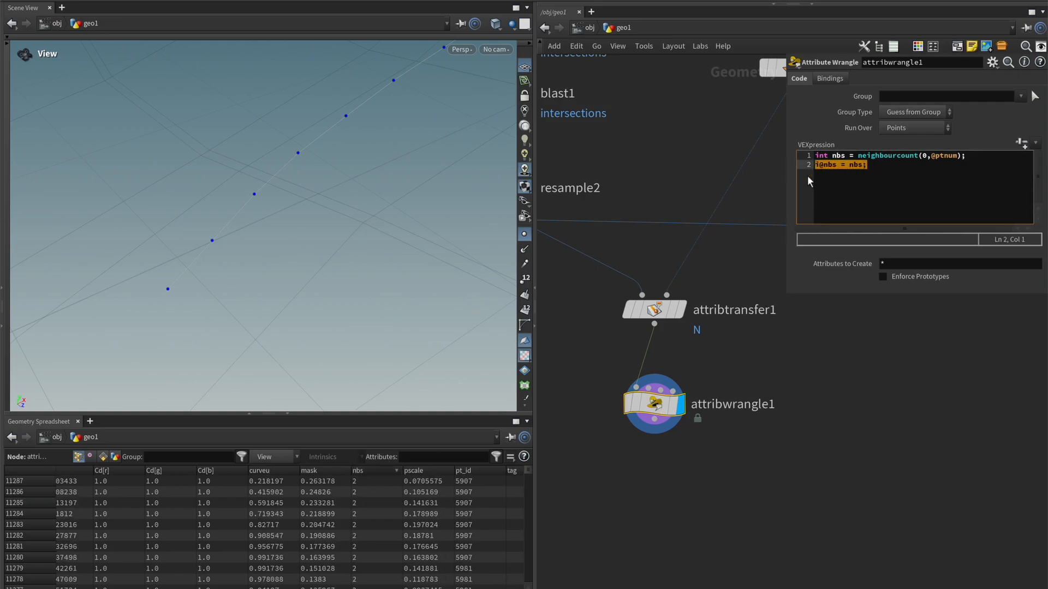
{"action": "key", "text": "BackSpace"}
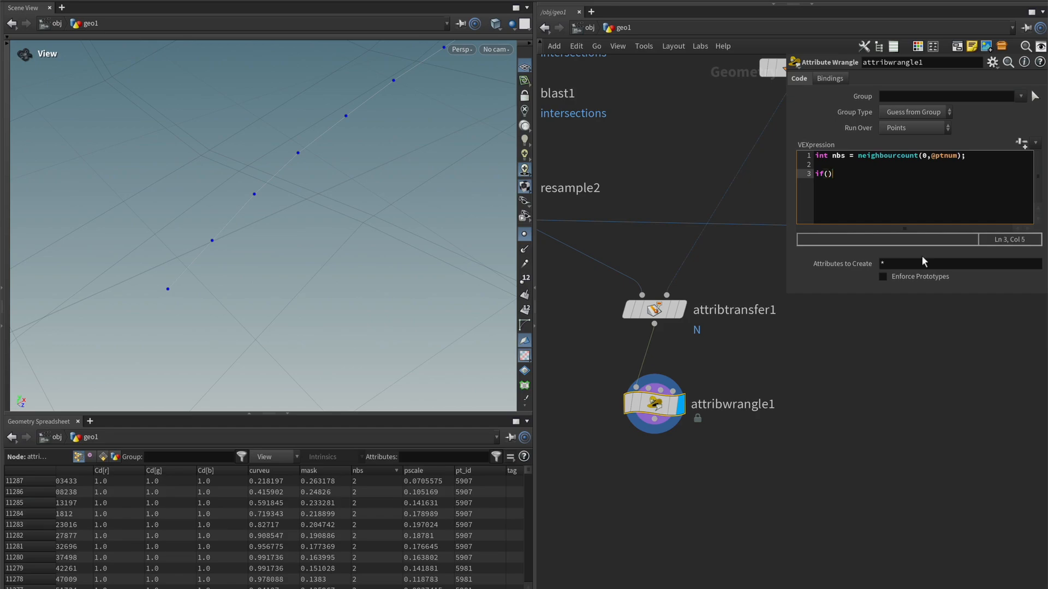
{"action": "key", "text": "Left"}
{"action": "key", "text": "Right"}
{"action": "type", "text": "{}"}
{"action": "key", "text": "Left"}
{"action": "key", "text": "Return"}
{"action": "key", "text": "Return"}
{"action": "key", "text": "Up"}
{"action": "left_click", "coordinate": [829, 174]}
{"action": "type", "text": "nbs==1"}
{"action": "key", "text": "Down"}
Write @P = @P - @N * chf("hook_depth"); inside the if block and generate the Hook Depth parameter
{"action": "type", "text": "@P"}
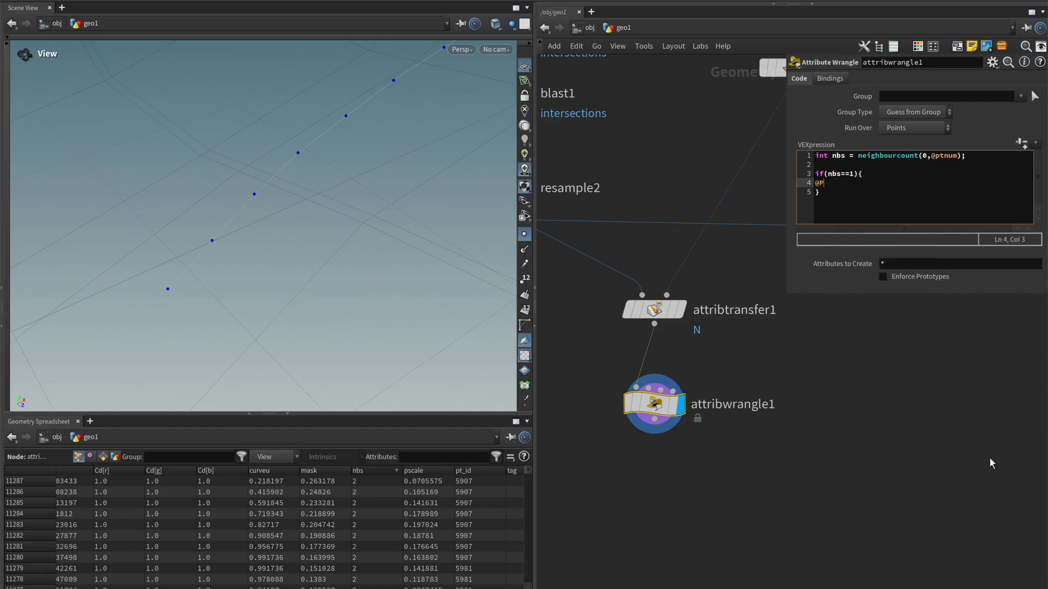
{"action": "type", "text": " = @P - @N * chf(\"hook_depth\");"}
{"action": "left_click", "coordinate": [1021, 144]}
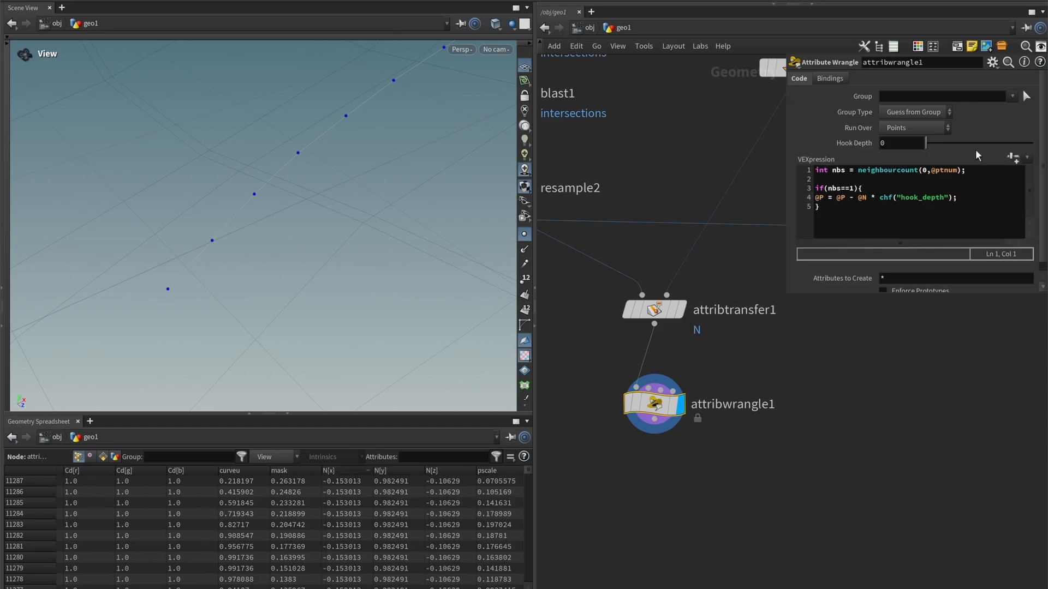
Raise Hook Depth to 0.094 and check how the strand ends bend along the normals
{"action": "mouse_move", "coordinate": [929, 143]}
{"action": "left_mouse_down"}
{"action": "mouse_move", "coordinate": [943, 143]}
{"action": "mouse_move", "coordinate": [930, 147]}
{"action": "left_mouse_up"}
{"action": "right_click_drag", "start_coordinate": [382, 265], "coordinate": [430, 248], "text": "alt"}
{"action": "left_click_drag", "start_coordinate": [430, 247], "coordinate": [377, 224], "text": "alt"}
{"action": "mouse_move", "coordinate": [931, 144]}
{"action": "left_mouse_down"}
{"action": "mouse_move", "coordinate": [952, 145]}
{"action": "mouse_move", "coordinate": [921, 145]}
{"action": "mouse_move", "coordinate": [947, 148]}
{"action": "mouse_move", "coordinate": [934, 148]}
{"action": "left_mouse_up"}
{"action": "middle_click_drag", "start_coordinate": [258, 216], "coordinate": [265, 278], "text": "alt"}
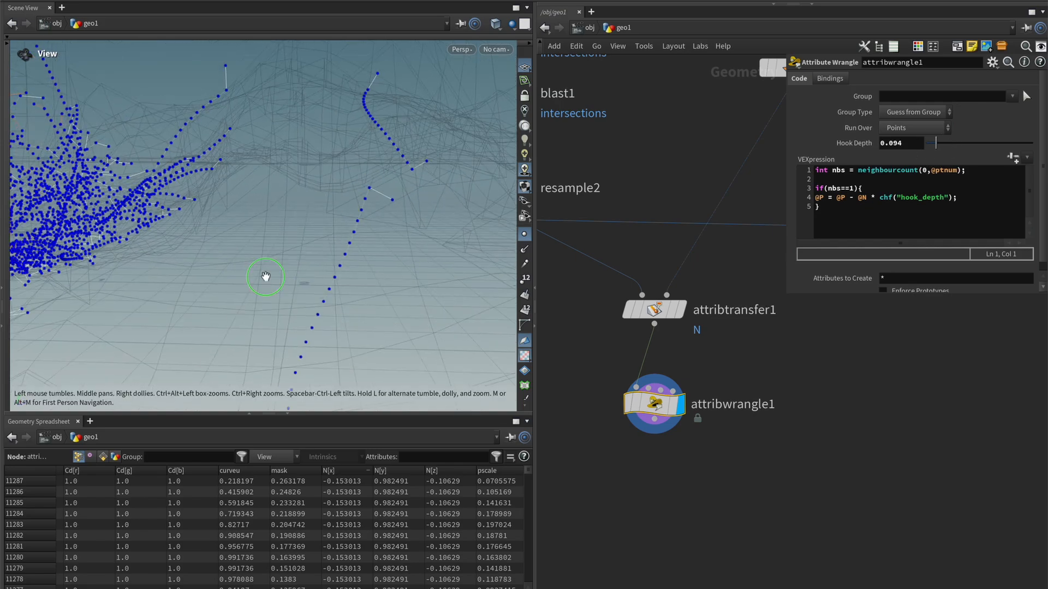
Check the hooked strands against the merged meshes in merge4 and hide the geometry spreadsheet
{"action": "left_click_drag", "start_coordinate": [266, 277], "coordinate": [250, 246], "text": "alt"}
{"action": "middle_click_drag", "start_coordinate": [251, 245], "coordinate": [337, 175], "text": "alt"}
{"action": "left_click_drag", "start_coordinate": [337, 176], "coordinate": [249, 234], "text": "alt"}
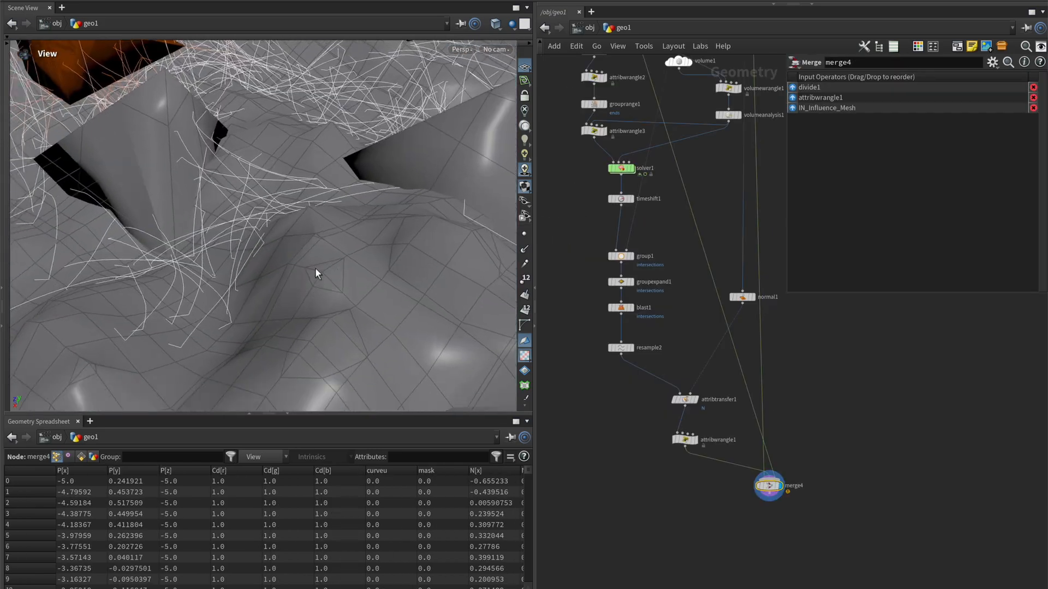
{"action": "left_click_drag", "start_coordinate": [315, 268], "coordinate": [224, 320]}
{"action": "left_click", "coordinate": [289, 416]}
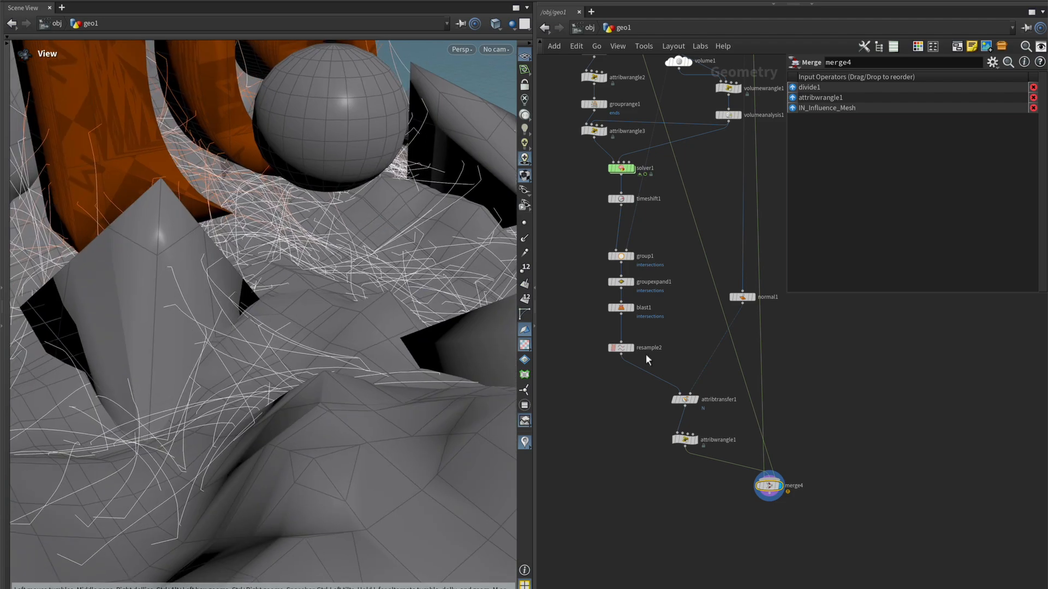
Set normal1 to add its normals to Points
{"action": "left_click", "coordinate": [742, 289]}
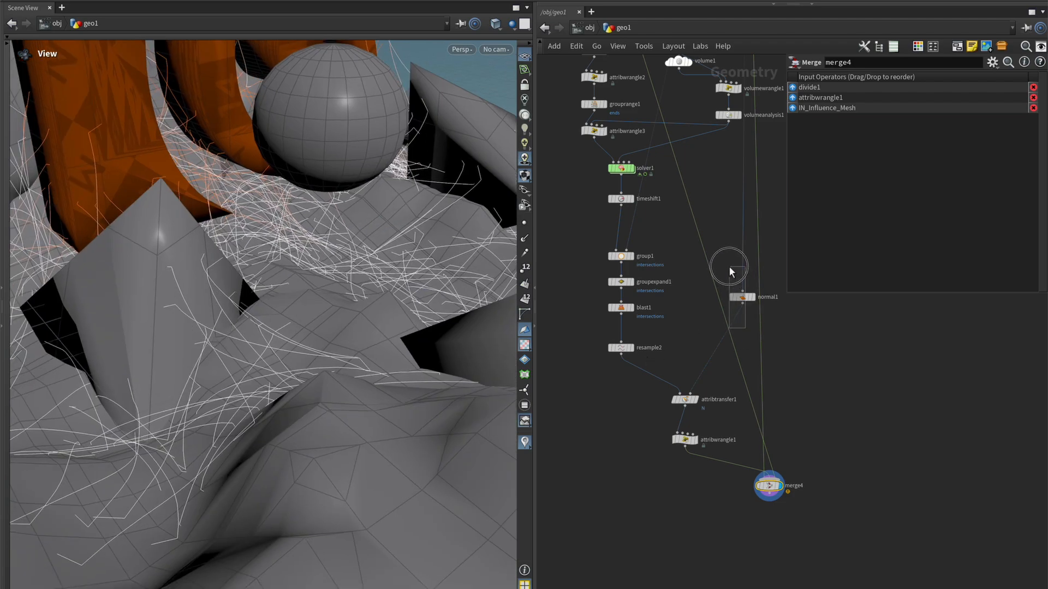
{"action": "left_click_drag", "start_coordinate": [730, 269], "coordinate": [729, 267]}
{"action": "left_click", "coordinate": [901, 154]}
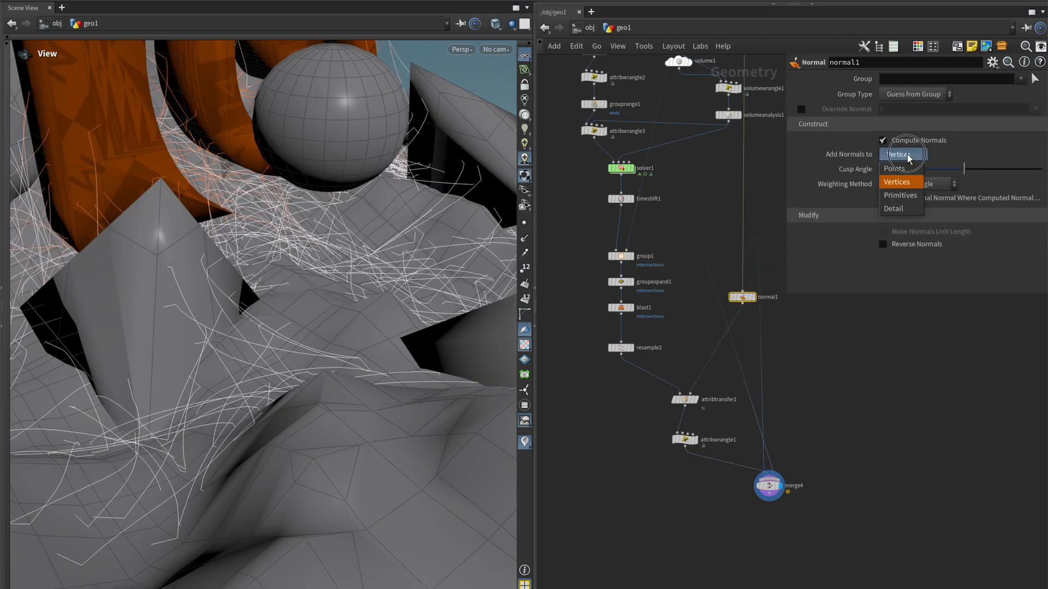
{"action": "left_click", "coordinate": [895, 168]}
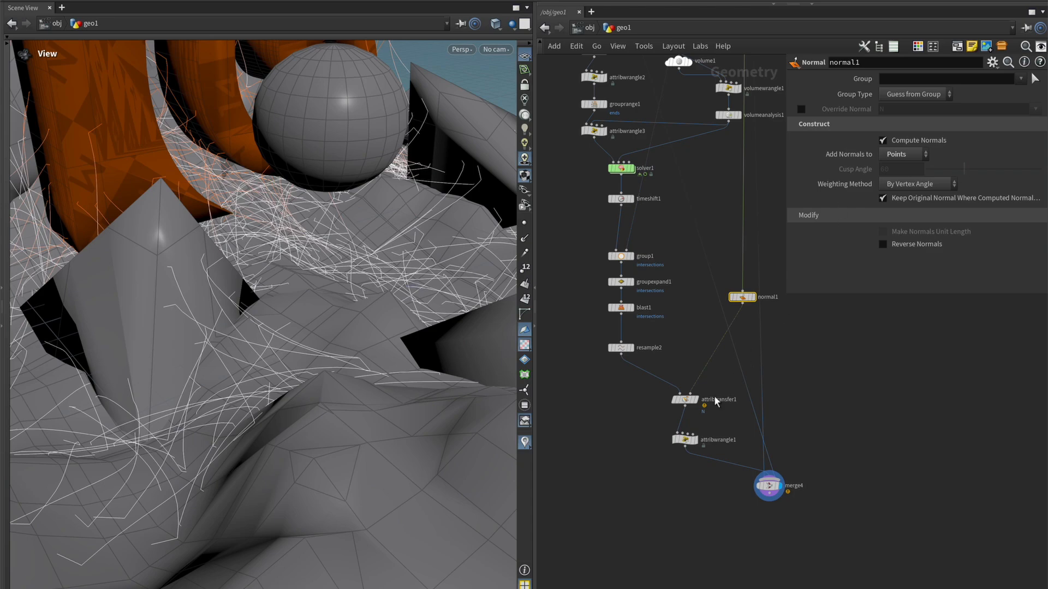
Display attribtransfer1 and make it transfer N as a point attribute, with the vertex attribute transfer disabled
{"action": "left_click_drag", "start_coordinate": [669, 393], "coordinate": [668, 392]}
{"action": "key", "text": "r"}
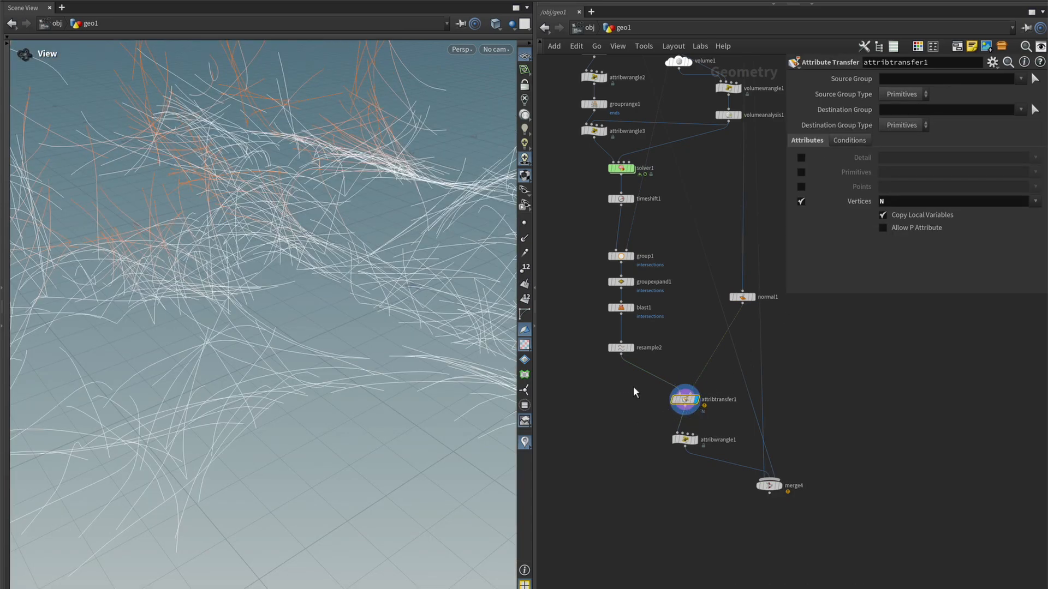
{"action": "left_click", "coordinate": [801, 201]}
{"action": "left_click", "coordinate": [800, 187]}
{"action": "type", "text": "N"}
{"action": "key", "text": "Return"}
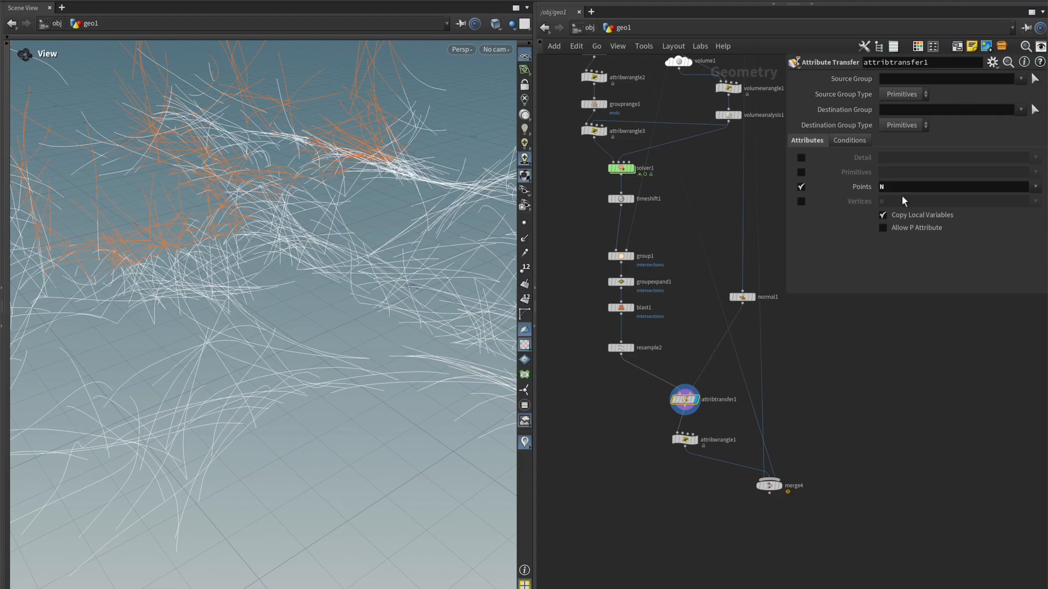
Display merge4 with point markers enabled and inspect where the strand ends meet the mesh surfaces
{"action": "left_click", "coordinate": [769, 485]}
{"action": "key", "text": "r"}
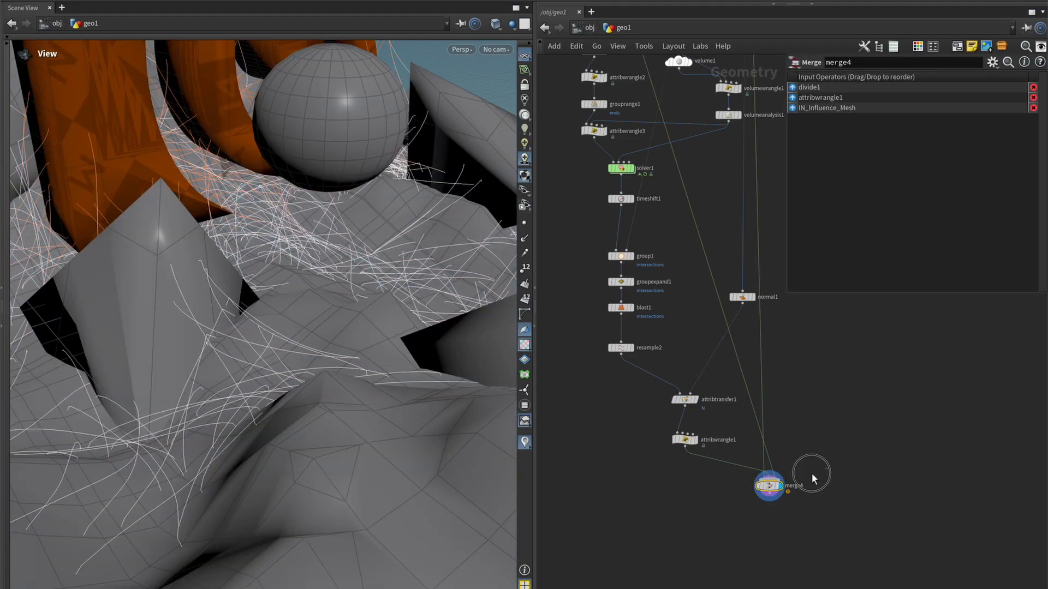
{"action": "left_click_drag", "start_coordinate": [291, 314], "coordinate": [274, 243]}
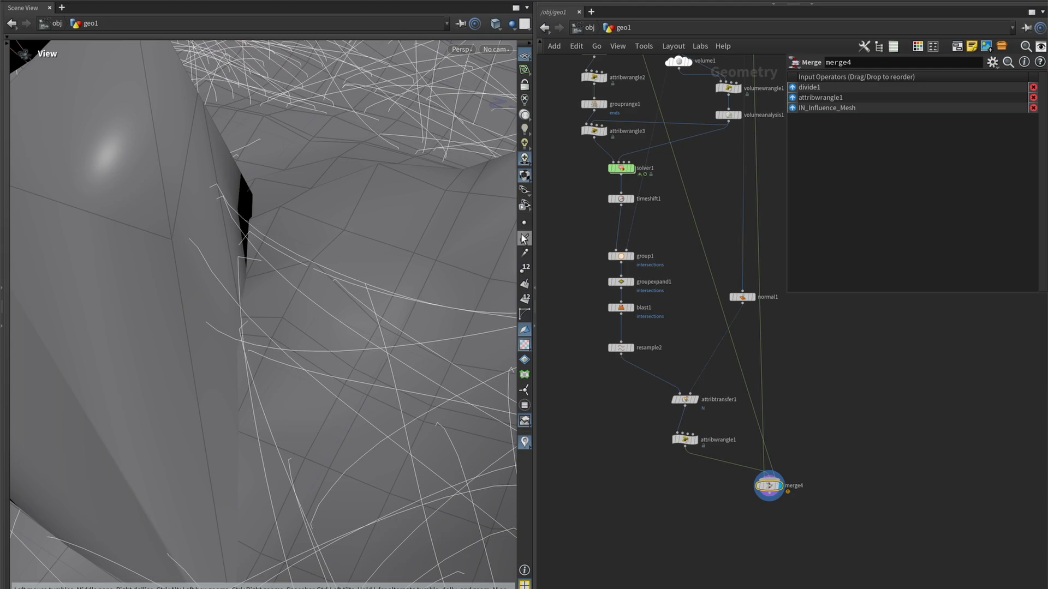
{"action": "left_click", "coordinate": [524, 223]}
{"action": "left_click_drag", "start_coordinate": [339, 292], "coordinate": [360, 334]}
{"action": "middle_click_drag", "start_coordinate": [697, 459], "coordinate": [689, 451]}
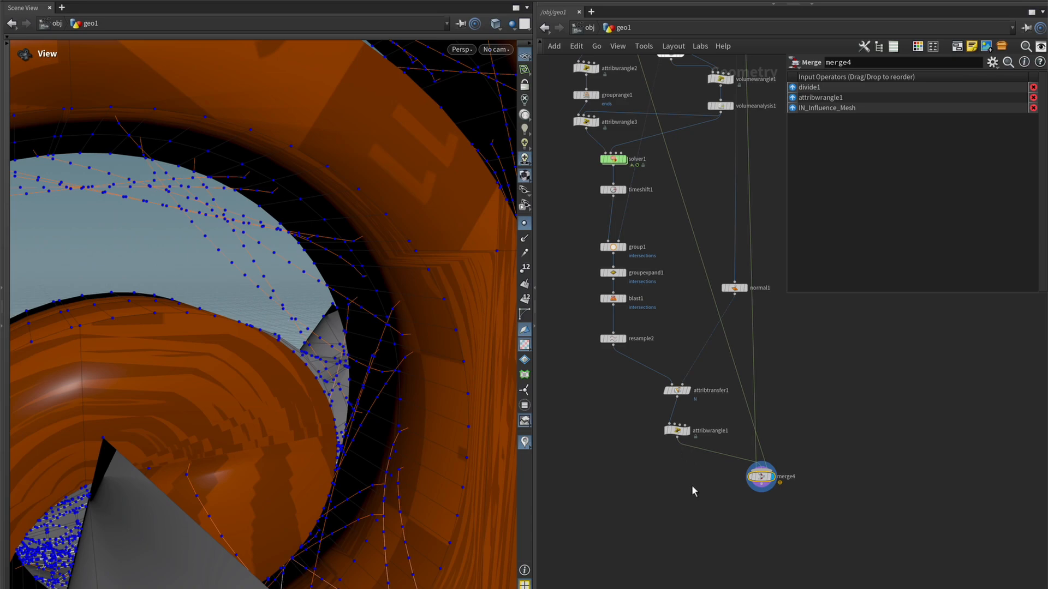
{"action": "left_click_drag", "start_coordinate": [437, 454], "coordinate": [441, 363]}
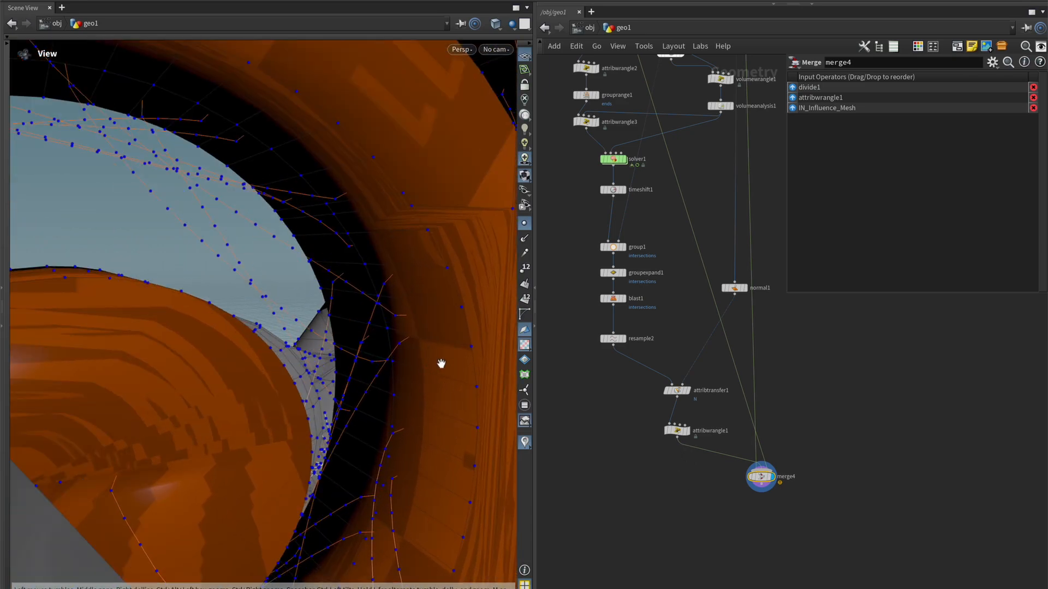
Insert a Resample node between attribwrangle1 and merge4 with a maximum segment length of 0.025
{"action": "key", "text": "Tab"}
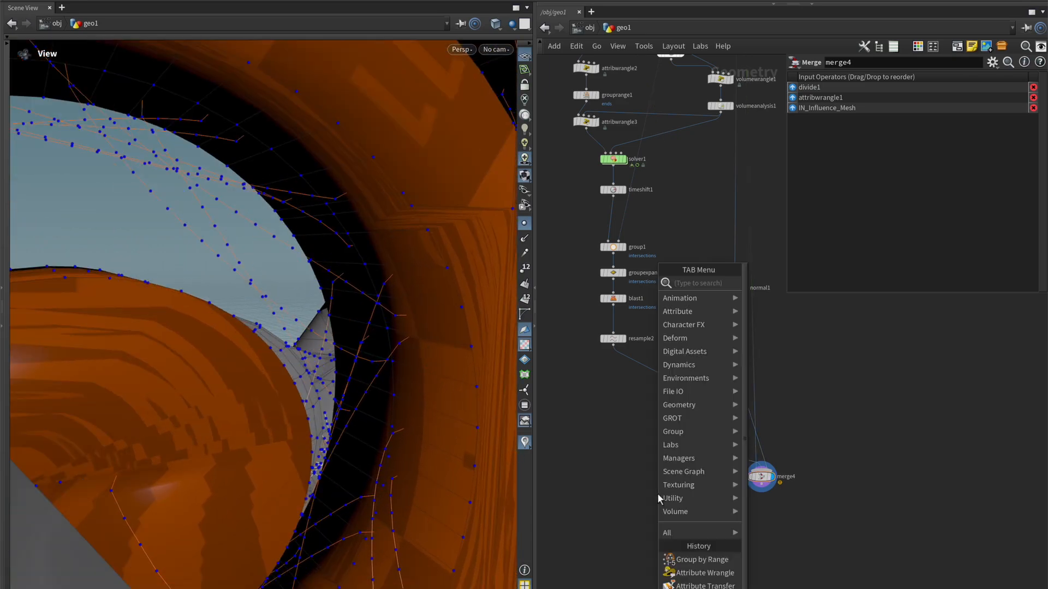
{"action": "left_click", "coordinate": [657, 493]}
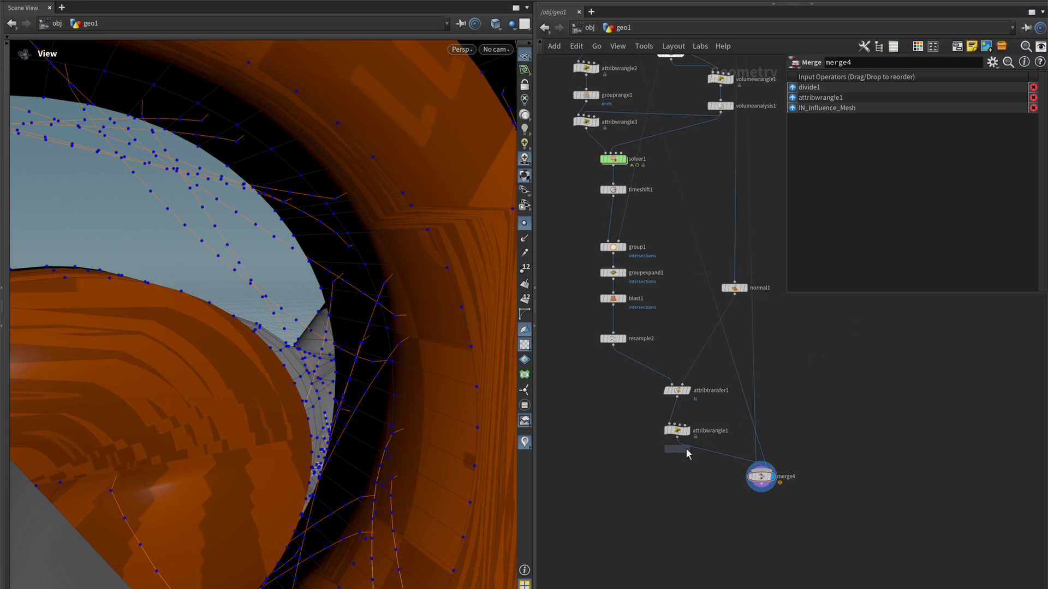
{"action": "left_click", "coordinate": [684, 453]}
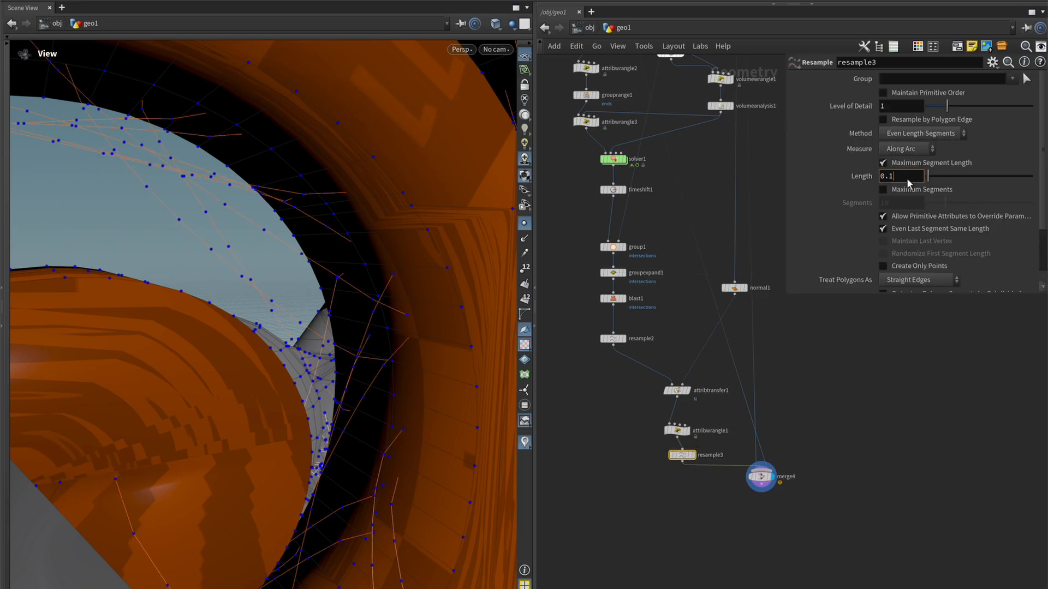
{"action": "key", "text": "BackSpace"}
{"action": "type", "text": "025"}
{"action": "key", "text": "Return"}
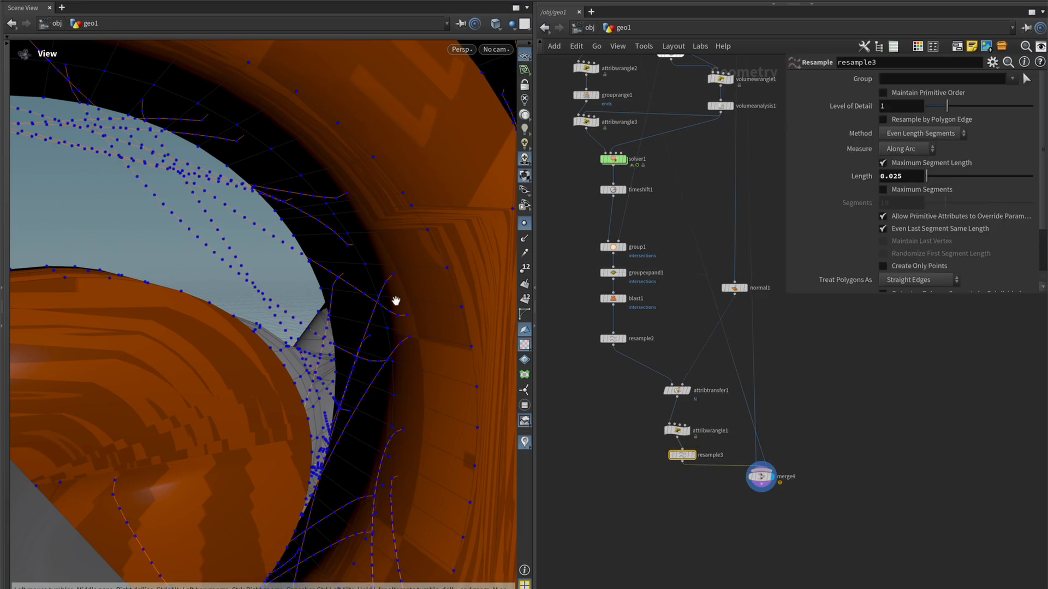
Set resample3 to treat polygons as Subdivision Curves
{"action": "scroll", "coordinate": [819, 221], "scroll_direction": "down", "scroll_amount": 3}
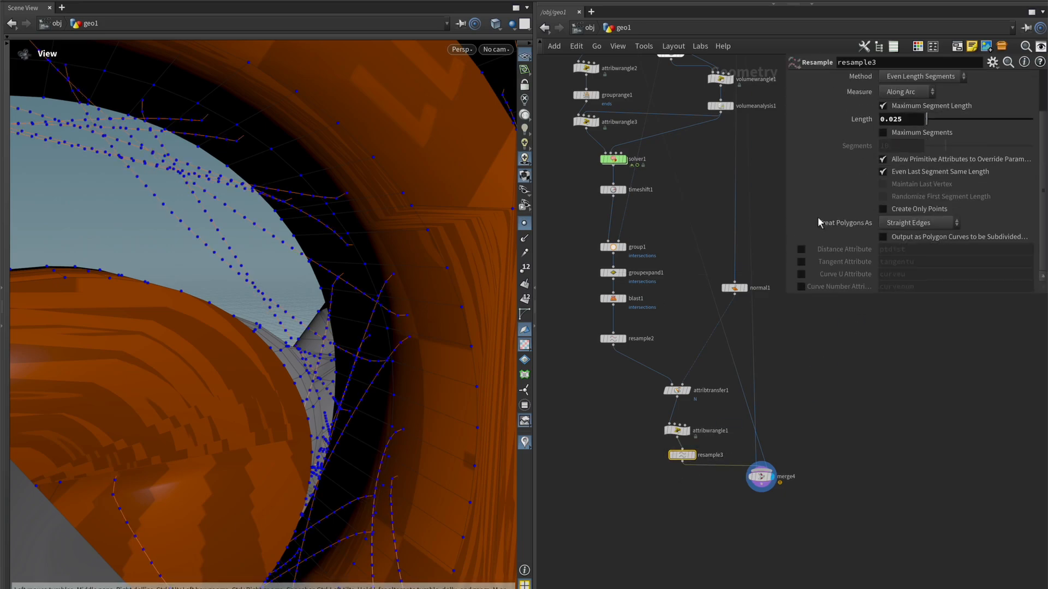
{"action": "left_click", "coordinate": [886, 224]}
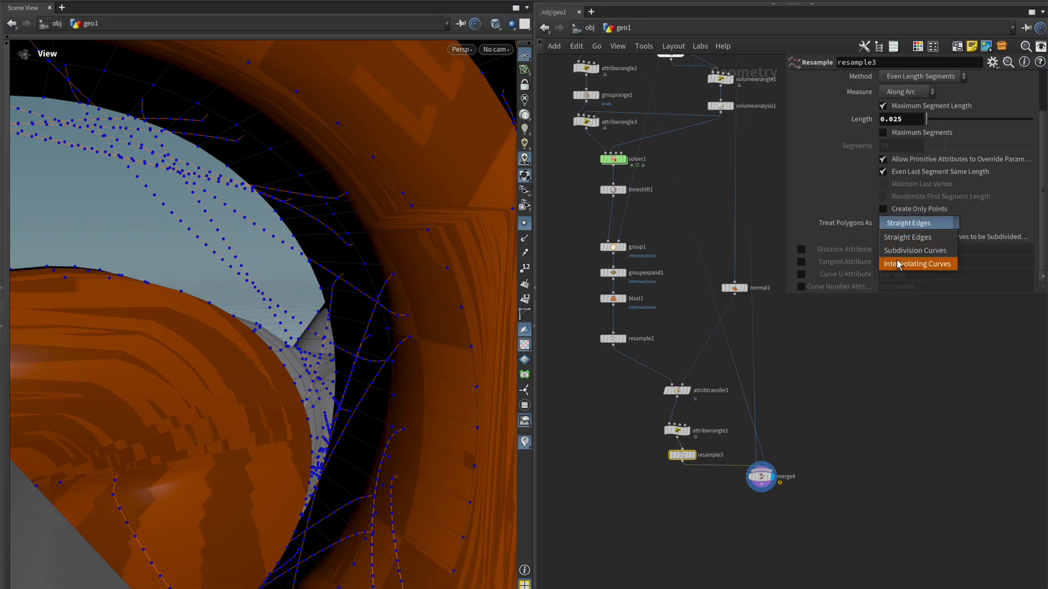
{"action": "left_click", "coordinate": [918, 255]}
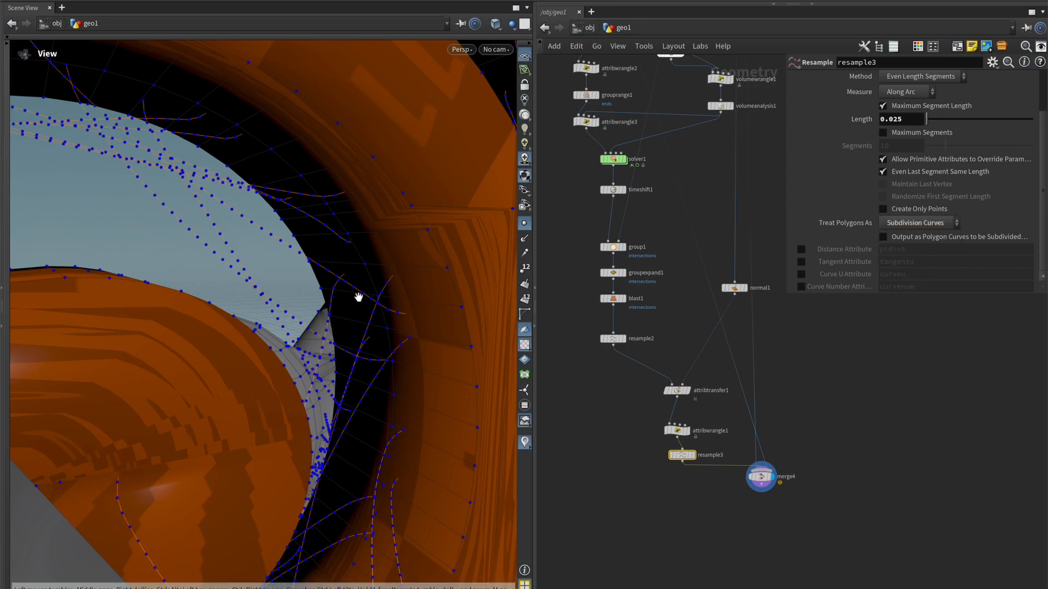
Examine the smoothed strand ends among the meshes, and display resample3 alone to judge its point density
{"action": "left_click_drag", "start_coordinate": [358, 297], "coordinate": [448, 347], "text": "alt"}
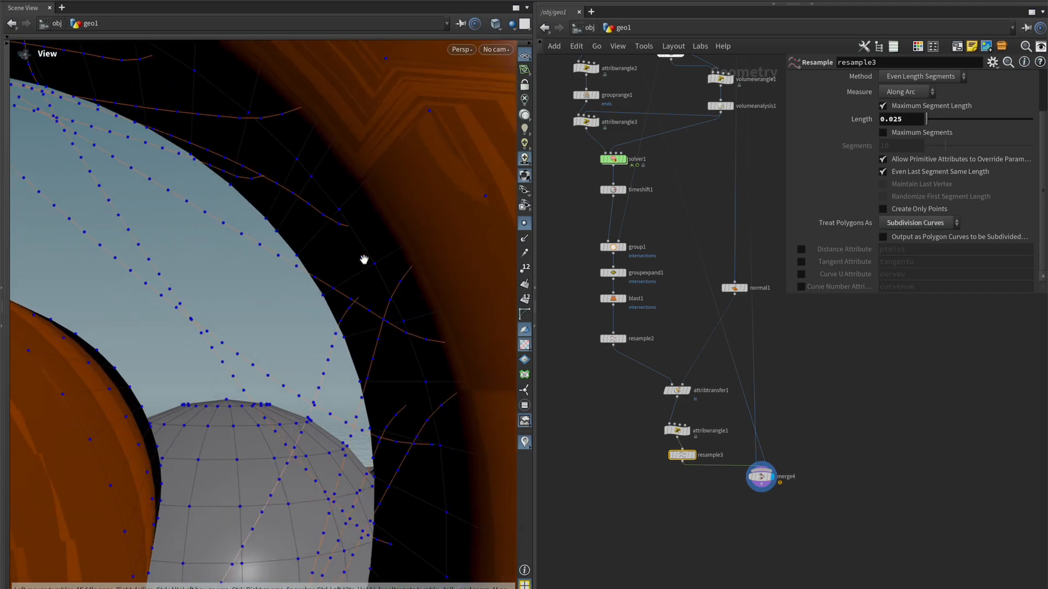
{"action": "left_click_drag", "start_coordinate": [364, 260], "coordinate": [336, 319], "text": "alt"}
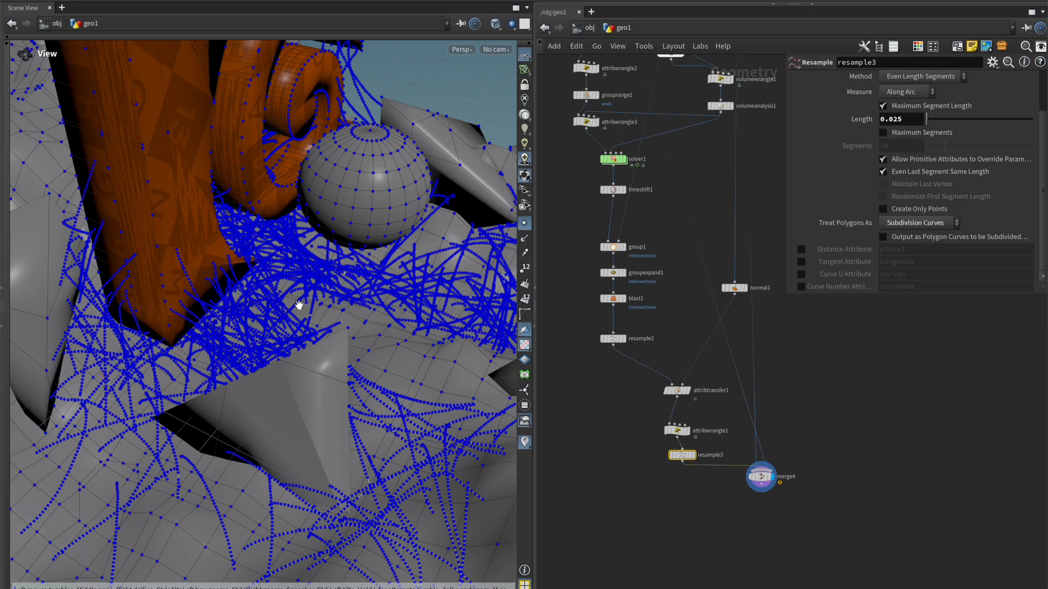
{"action": "left_click_drag", "start_coordinate": [274, 318], "coordinate": [263, 358]}
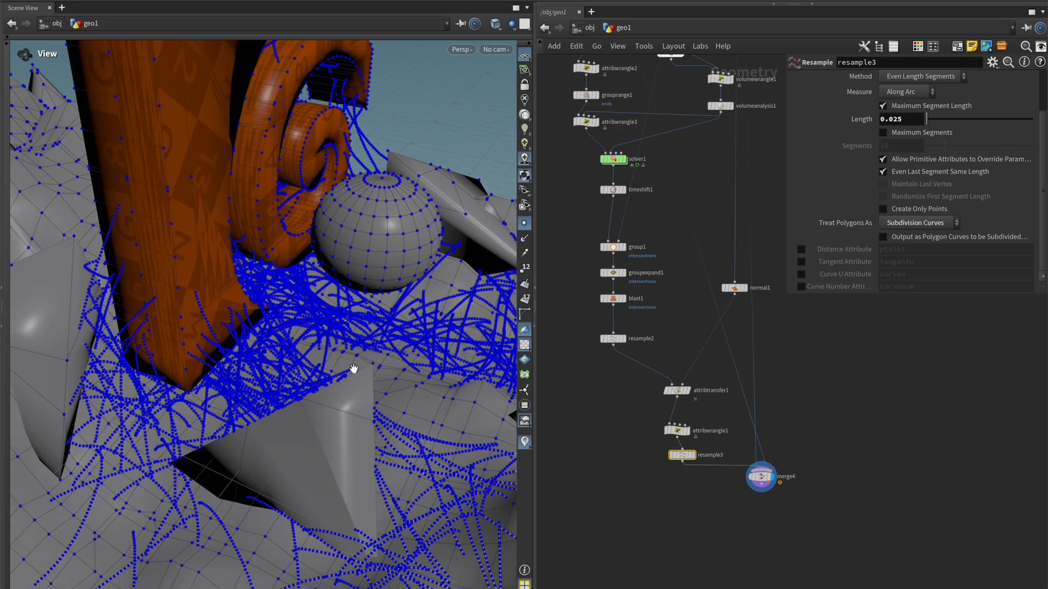
{"action": "left_click_drag", "start_coordinate": [369, 368], "coordinate": [308, 341]}
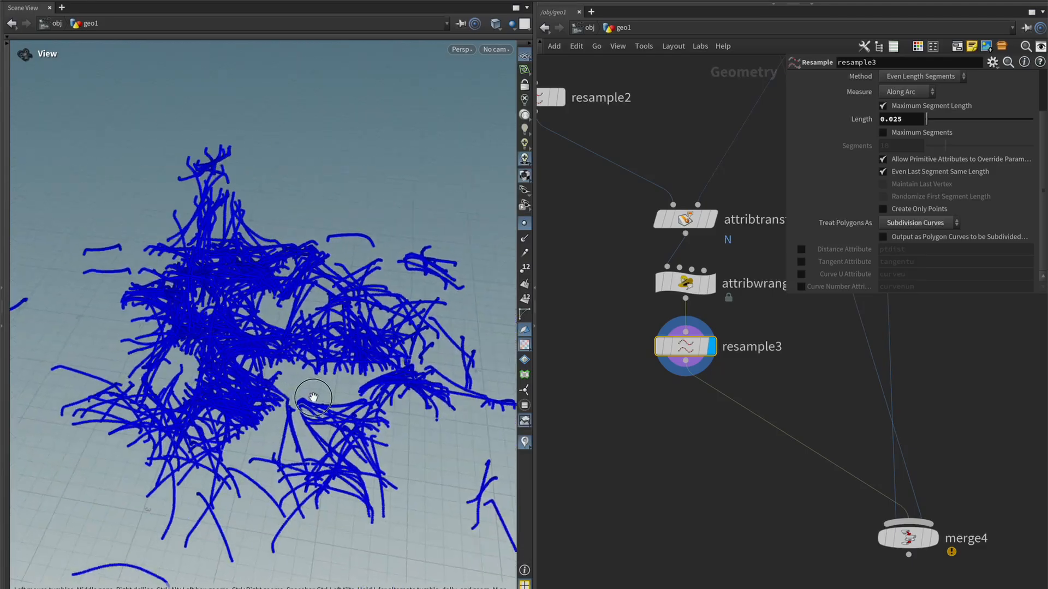
{"action": "scroll", "coordinate": [254, 380], "scroll_direction": "up", "scroll_amount": 3}
{"action": "left_click_drag", "start_coordinate": [253, 381], "coordinate": [398, 348]}
{"action": "mouse_move", "coordinate": [150, 391]}
{"action": "left_mouse_down"}
{"action": "mouse_move", "coordinate": [217, 412]}
{"action": "mouse_move", "coordinate": [306, 407]}
{"action": "left_mouse_up"}
{"action": "left_click_drag", "start_coordinate": [82, 261], "coordinate": [195, 269]}
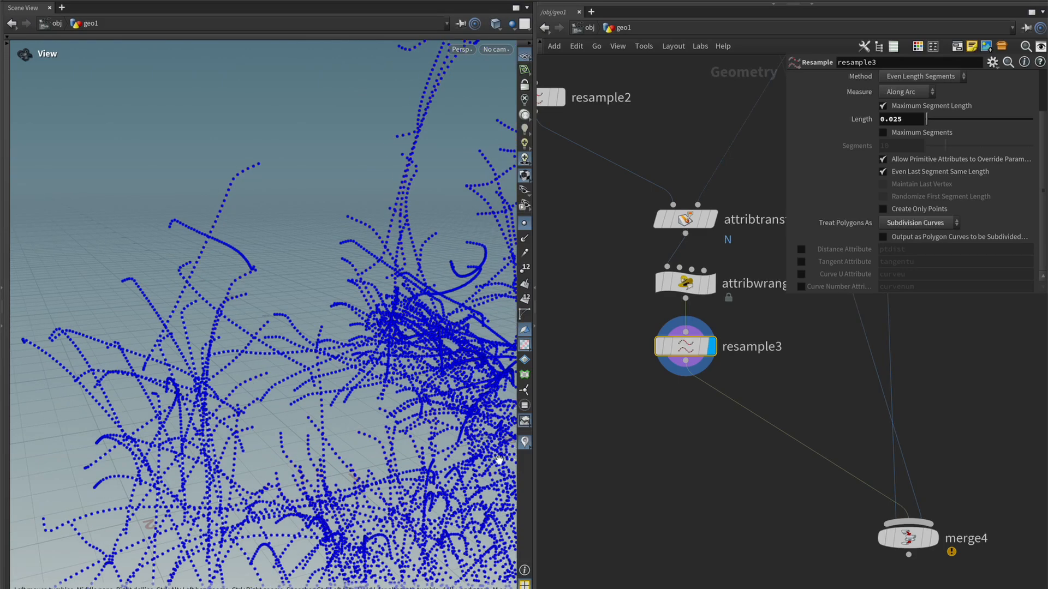
Add a Labs Dissolve Flat Edges node below resample3, connect it to resample3's output and display it
{"action": "left_click", "coordinate": [678, 460]}
{"action": "key", "text": "Tab"}
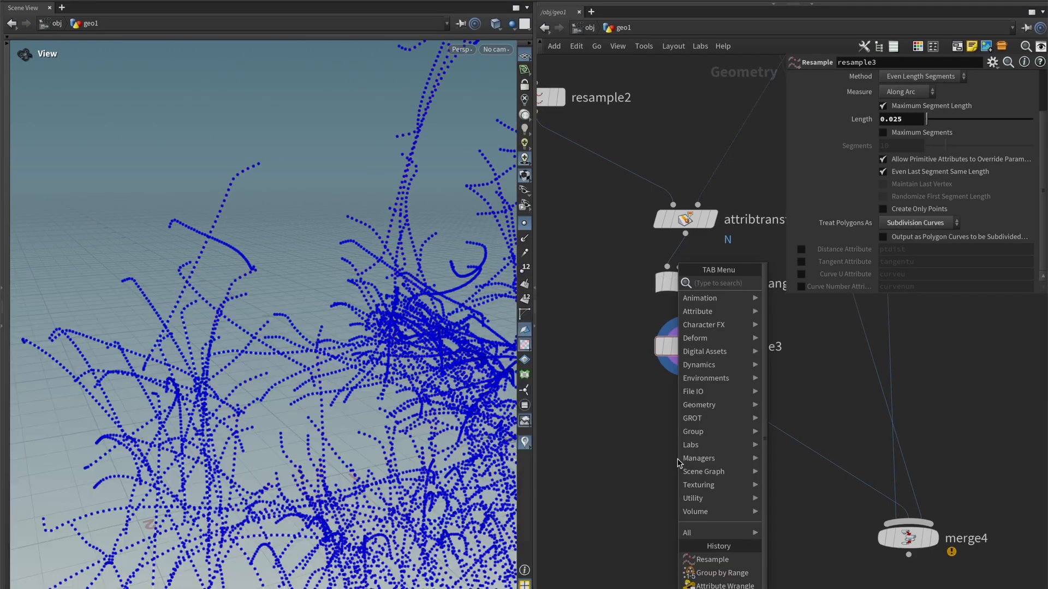
{"action": "type", "text": "diss"}
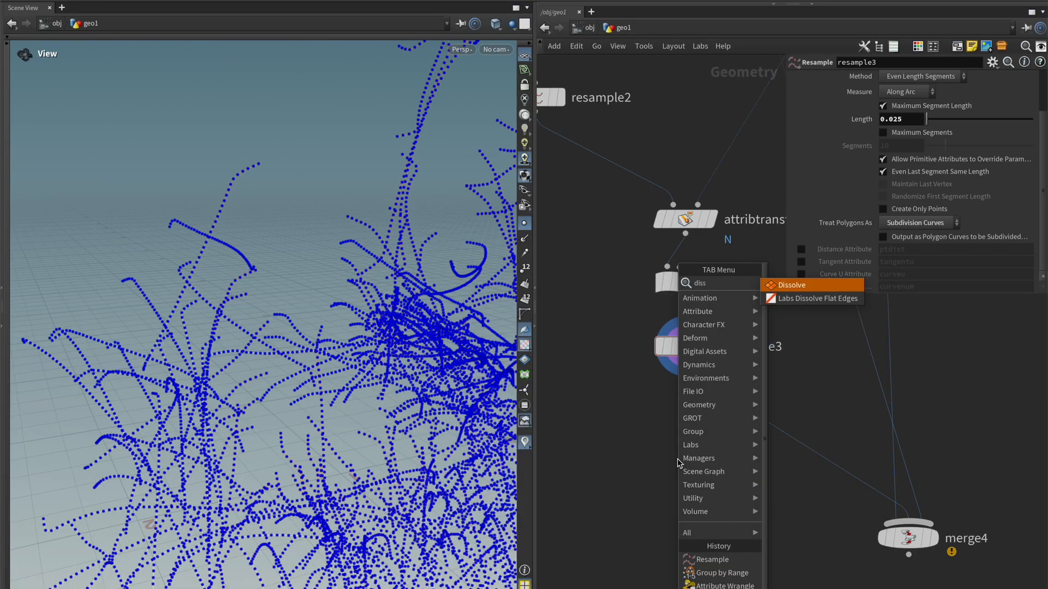
{"action": "type", "text": "o"}
{"action": "key", "text": "Return"}
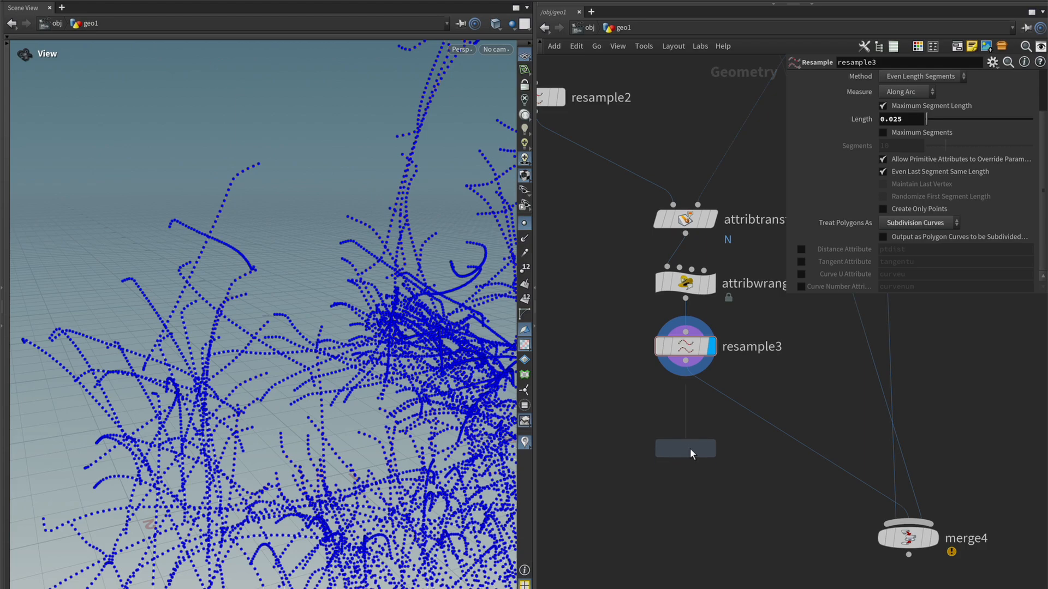
{"action": "left_click", "coordinate": [690, 448]}
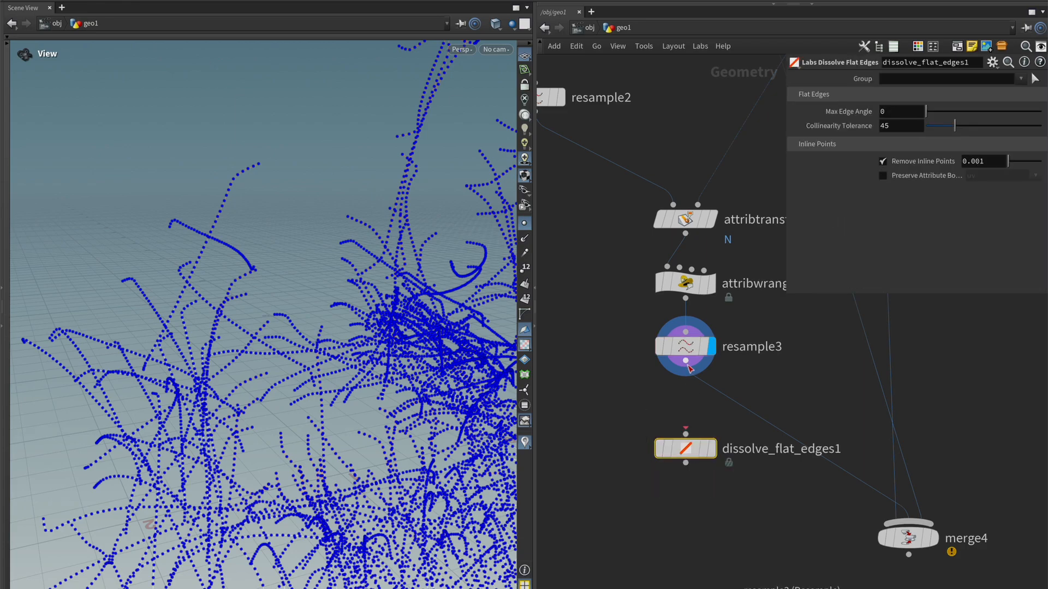
{"action": "left_click_drag", "start_coordinate": [690, 368], "coordinate": [716, 453]}
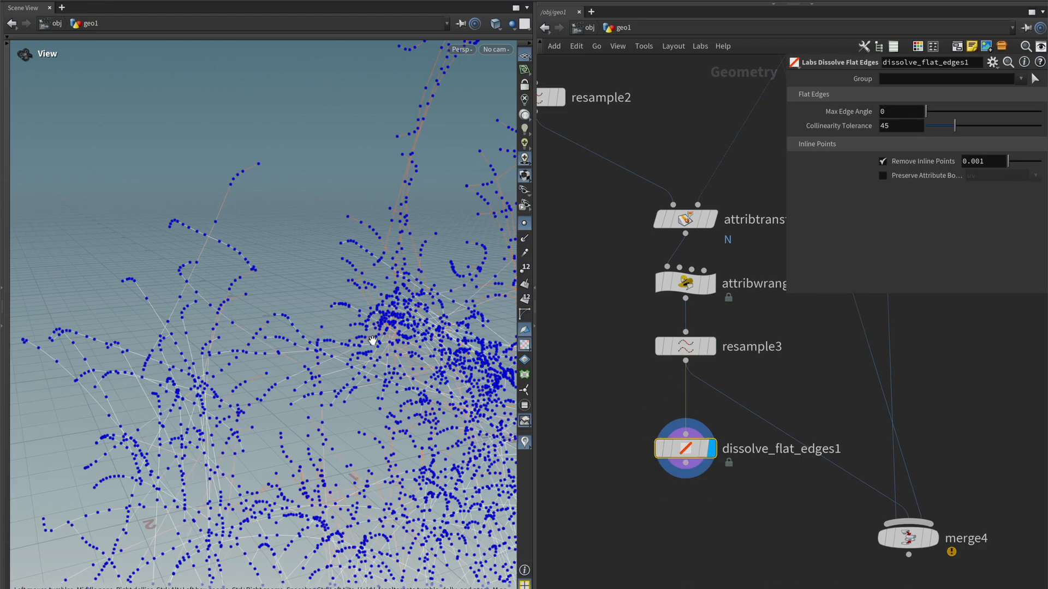
Toggle the bypass of dissolve_flat_edges1 repeatedly to compare the strand points with and without it
{"action": "left_click_drag", "start_coordinate": [389, 333], "coordinate": [219, 408]}
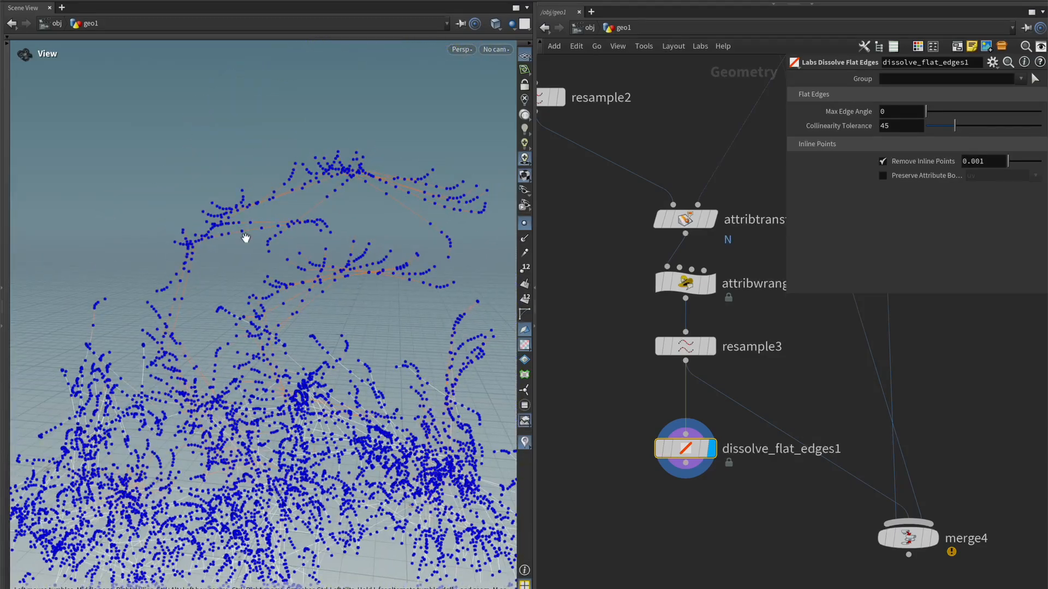
{"action": "right_click_drag", "start_coordinate": [251, 184], "coordinate": [450, 189]}
{"action": "scroll", "coordinate": [308, 202], "scroll_direction": "up", "scroll_amount": 6}
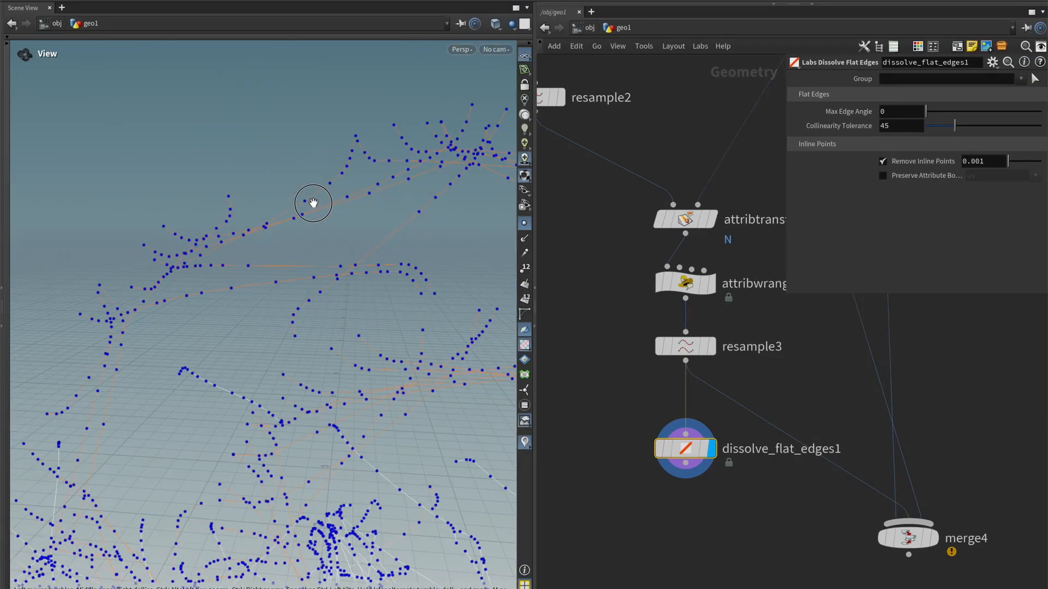
{"action": "left_click", "coordinate": [650, 423]}
{"action": "left_click", "coordinate": [650, 423]}
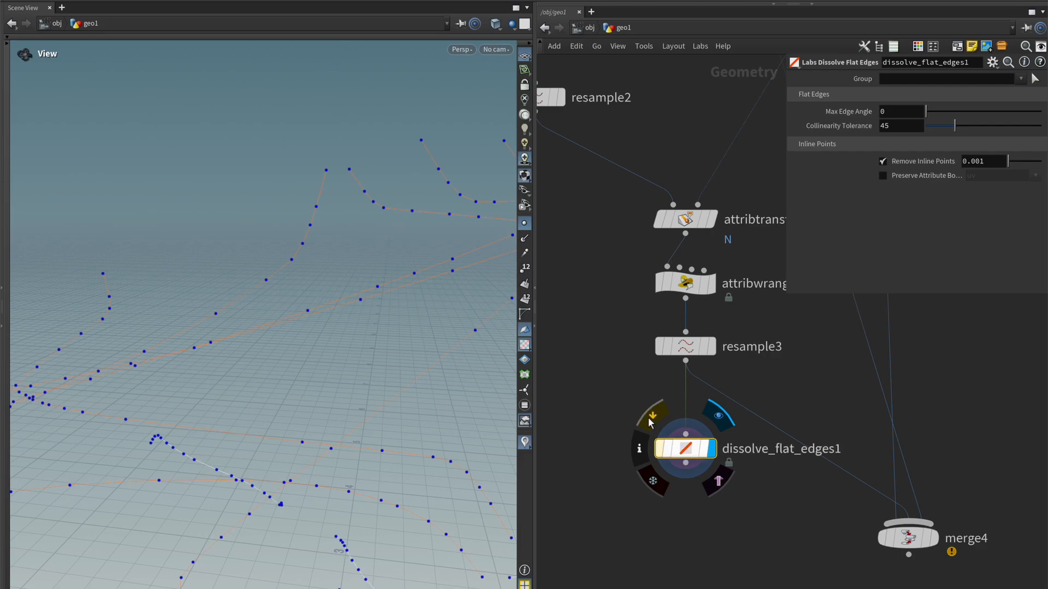
{"action": "left_click", "coordinate": [650, 423]}
{"action": "left_click", "coordinate": [649, 423]}
{"action": "left_click", "coordinate": [649, 423]}
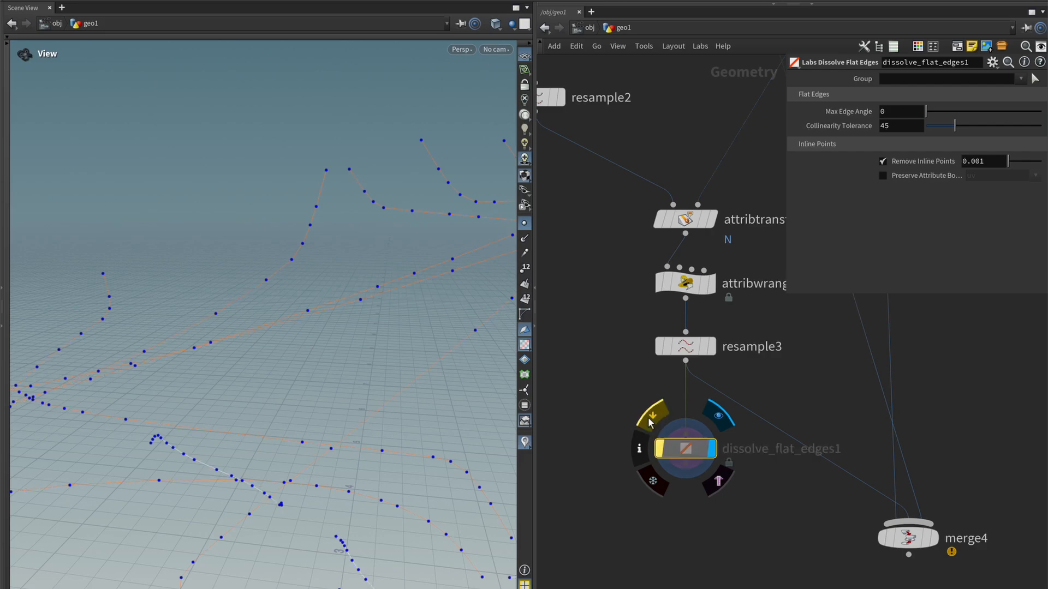
{"action": "left_click", "coordinate": [650, 423]}
{"action": "left_click", "coordinate": [650, 423]}
{"action": "left_click", "coordinate": [650, 423]}
{"action": "left_click", "coordinate": [650, 423]}
{"action": "left_click", "coordinate": [650, 423]}
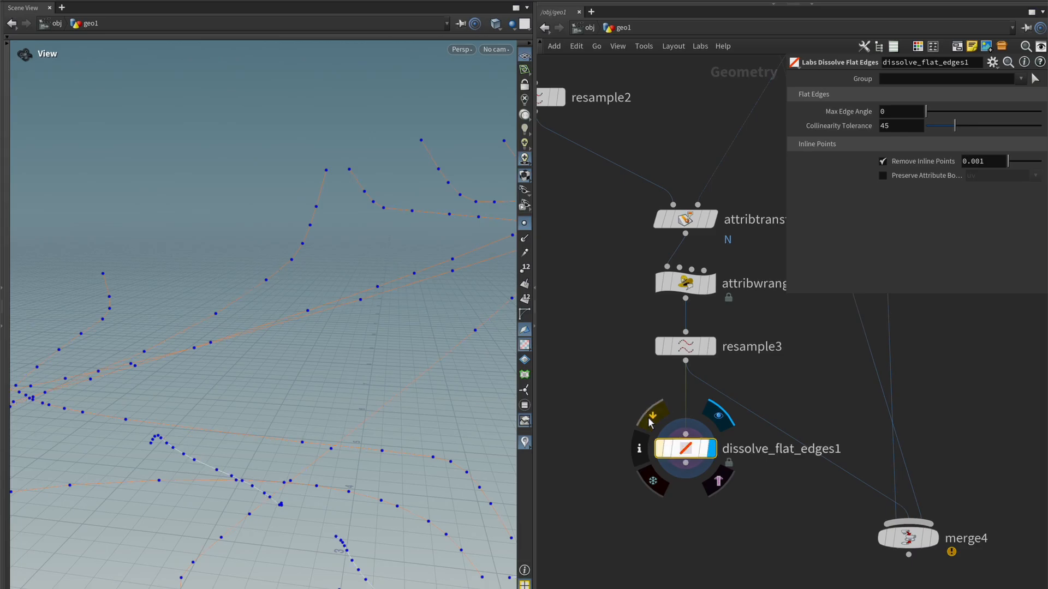
{"action": "left_click", "coordinate": [650, 424]}
View the whole strand cluster and compare the point counts of resample3 and dissolve_flat_edges1 in their node info
{"action": "right_click_drag", "start_coordinate": [314, 352], "coordinate": [285, 379]}
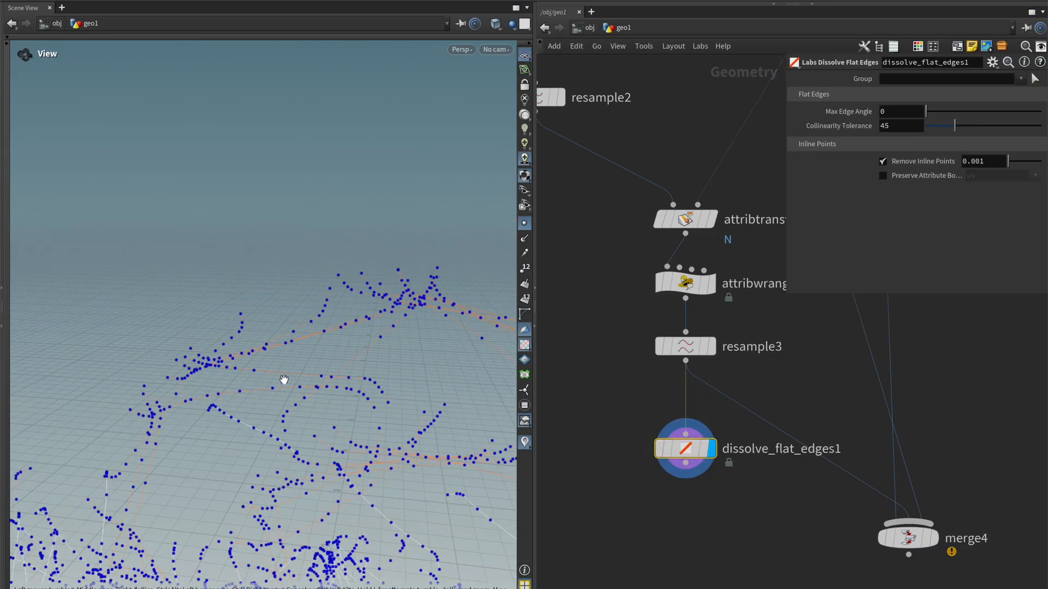
{"action": "middle_click_drag", "start_coordinate": [286, 378], "coordinate": [274, 211]}
{"action": "left_click_drag", "start_coordinate": [353, 309], "coordinate": [262, 306]}
{"action": "mouse_move", "coordinate": [683, 457]}
{"action": "middle_click", "coordinate": [687, 349]}
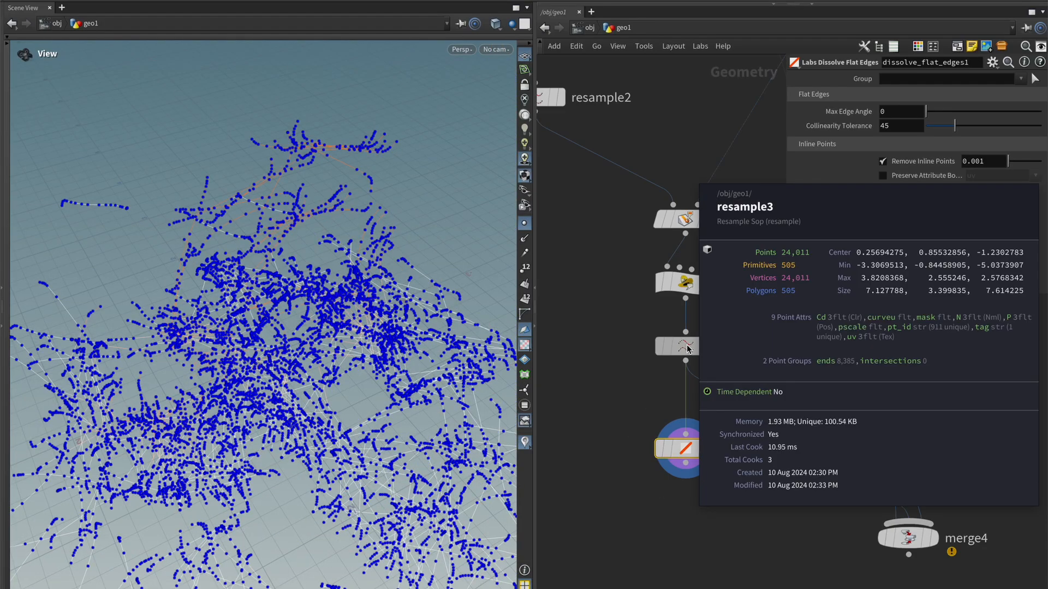
{"action": "middle_click", "coordinate": [686, 453]}
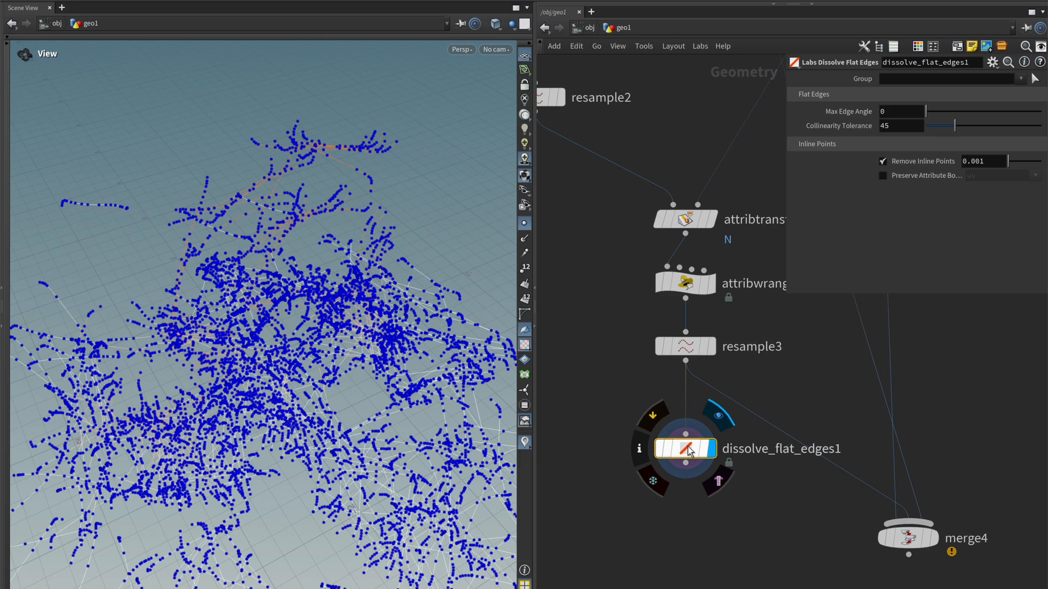
Tidy the layout around dissolve_flat_edges1 and enter the grot_flesh_clusters node's network
{"action": "key", "text": "l"}
{"action": "scroll", "coordinate": [282, 348], "scroll_direction": "up", "scroll_amount": 3}
{"action": "mouse_move", "coordinate": [283, 347]}
{"action": "left_mouse_down"}
{"action": "mouse_move", "coordinate": [318, 336]}
{"action": "mouse_move", "coordinate": [293, 370]}
{"action": "mouse_move", "coordinate": [275, 360]}
{"action": "left_mouse_up"}
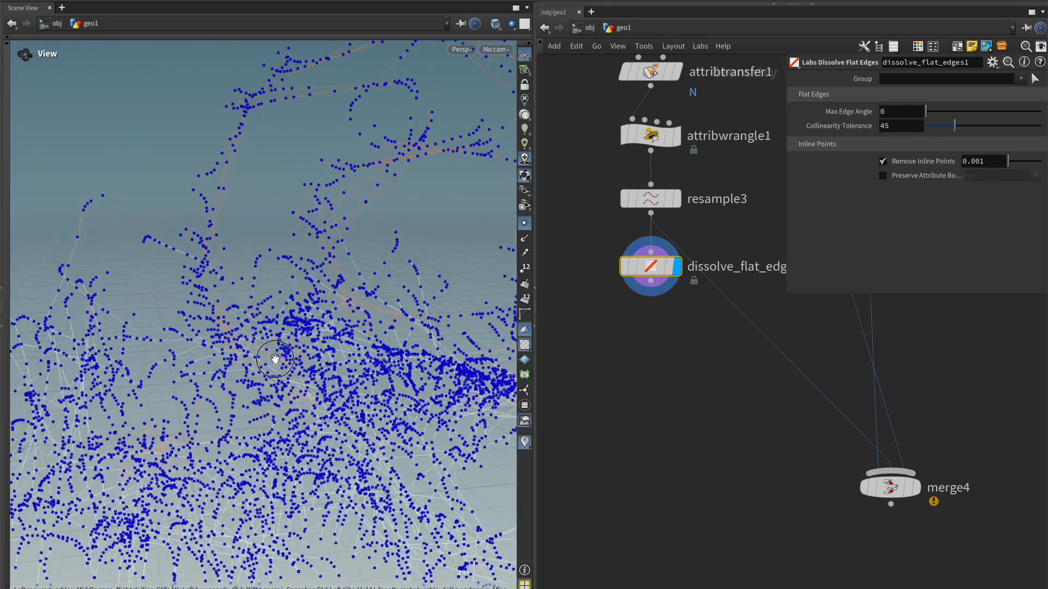
{"action": "scroll", "coordinate": [697, 451], "scroll_direction": "down", "scroll_amount": 6}
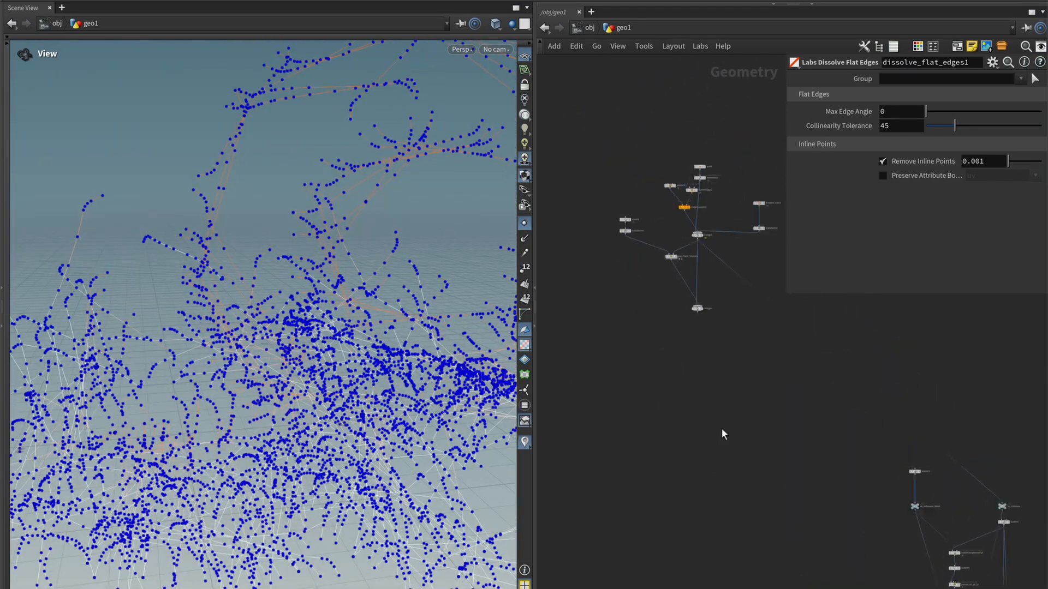
{"action": "scroll", "coordinate": [633, 333], "scroll_direction": "up", "scroll_amount": 5}
{"action": "double_click", "coordinate": [606, 319]}
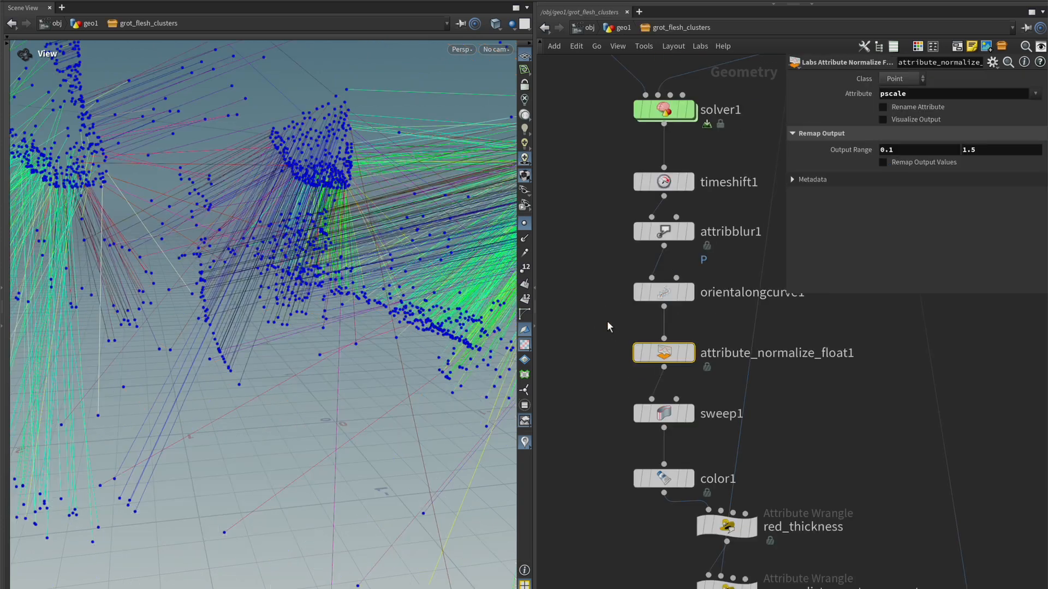
Examine the pscale normalization node's settings and the attribwrangle3 code inside grot_flesh_clusters
{"action": "left_click_drag", "start_coordinate": [584, 448], "coordinate": [735, 282]}
{"action": "mouse_move", "coordinate": [735, 300]}
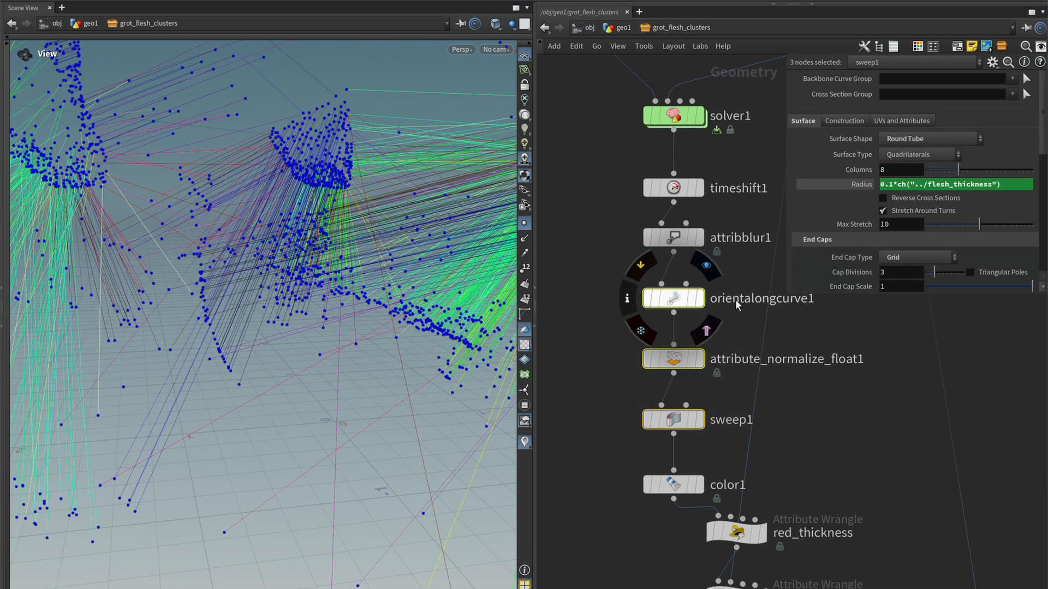
{"action": "left_click", "coordinate": [711, 361]}
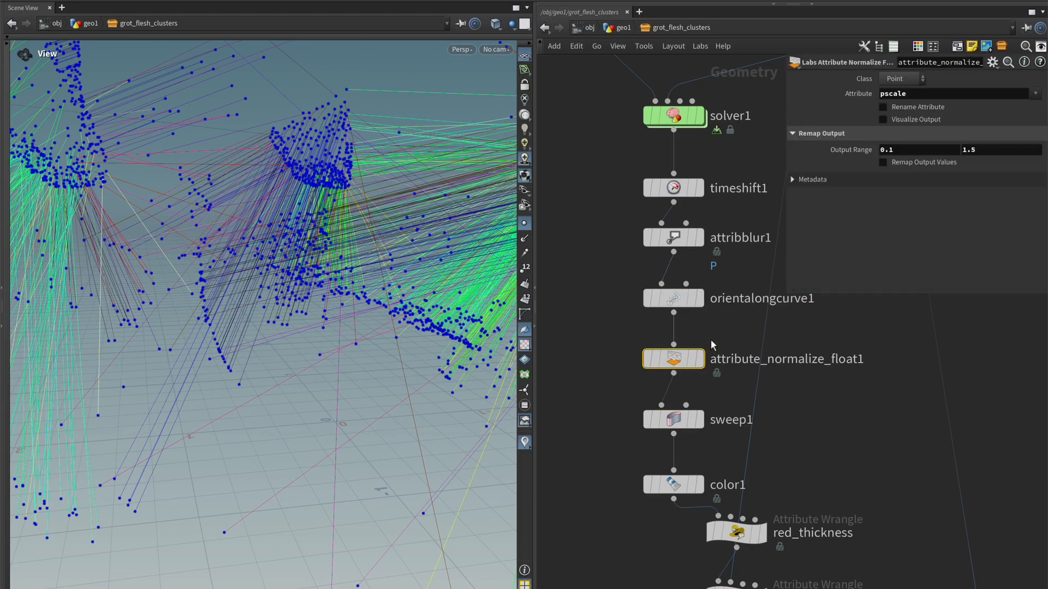
{"action": "scroll", "coordinate": [677, 311], "scroll_direction": "down", "scroll_amount": 4}
{"action": "middle_click_drag", "start_coordinate": [643, 283], "coordinate": [643, 398]}
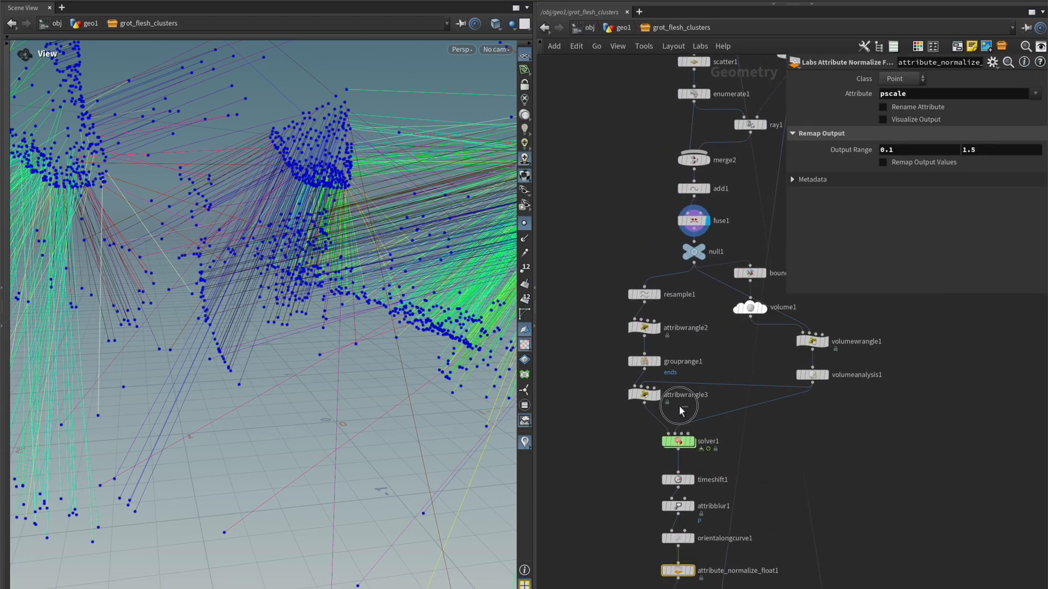
{"action": "left_click", "coordinate": [644, 394]}
{"action": "scroll", "coordinate": [646, 371], "scroll_direction": "down", "scroll_amount": 4}
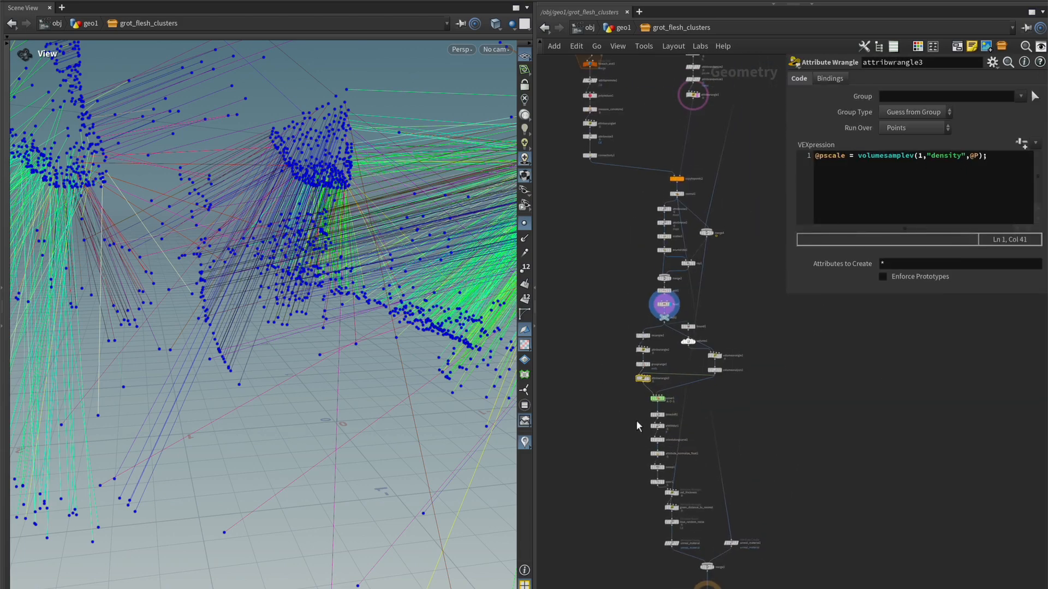
Copy orientalongcurve1, attribute_normalize_float1 and sweep1, and return to the geo1 network with point display turned off
{"action": "middle_click_drag", "start_coordinate": [636, 422], "coordinate": [604, 405]}
{"action": "scroll", "coordinate": [633, 381], "scroll_direction": "up", "scroll_amount": 8}
{"action": "left_click_drag", "start_coordinate": [586, 423], "coordinate": [731, 280]}
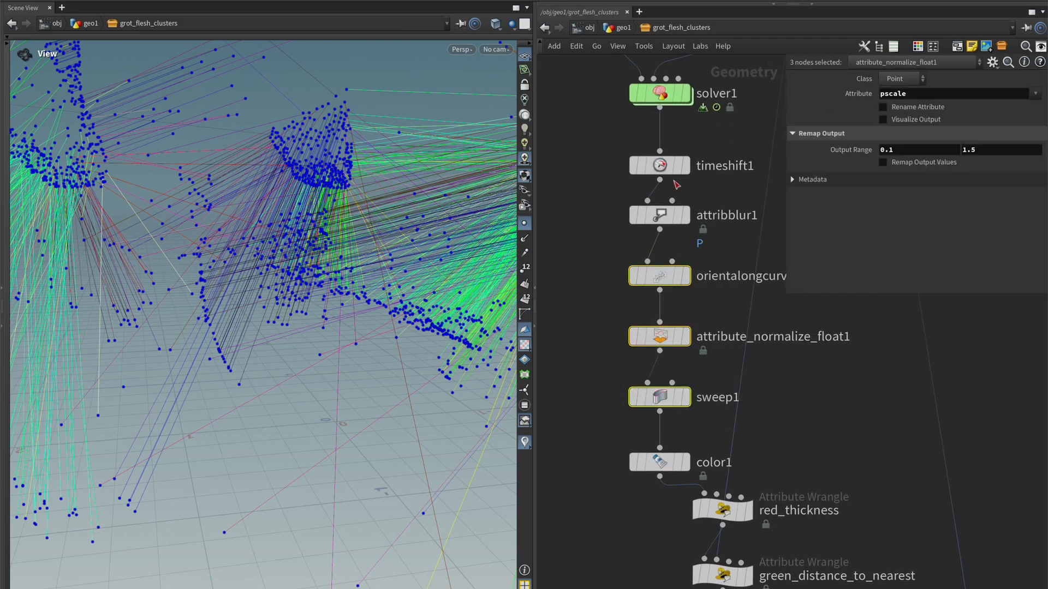
{"action": "left_click", "coordinate": [613, 30]}
{"action": "left_click", "coordinate": [525, 222]}
Paste the three copied nodes below dissolve_flat_edges1 and wire its output into orientalongcurve1
{"action": "scroll", "coordinate": [786, 508], "scroll_direction": "down", "scroll_amount": 8}
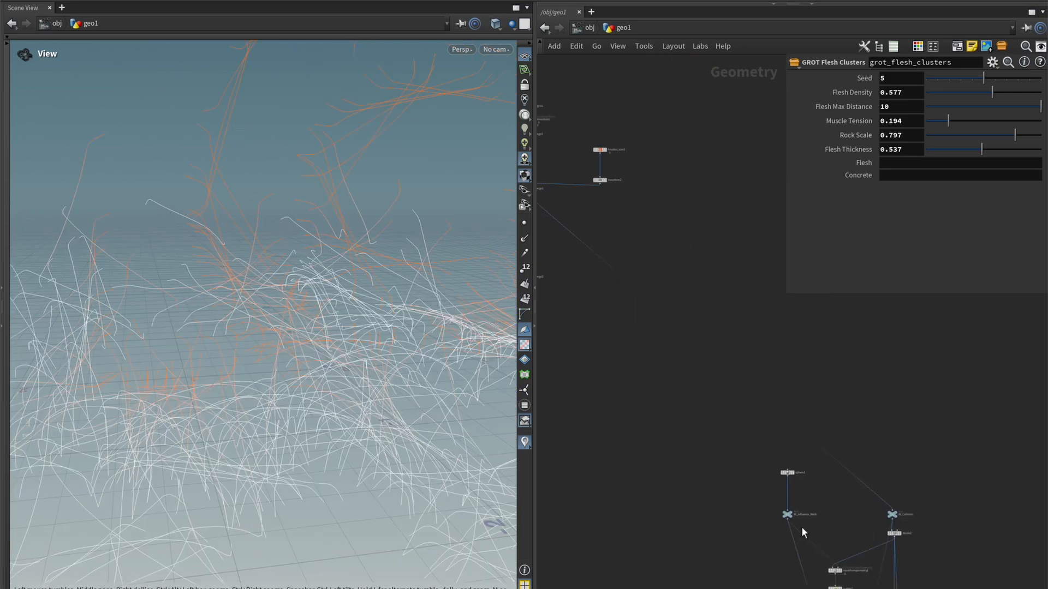
{"action": "middle_click_drag", "start_coordinate": [807, 546], "coordinate": [710, 289]}
{"action": "middle_click_drag", "start_coordinate": [759, 480], "coordinate": [732, 284]}
{"action": "scroll", "coordinate": [712, 456], "scroll_direction": "up", "scroll_amount": 3}
{"action": "middle_click_drag", "start_coordinate": [702, 491], "coordinate": [692, 407]}
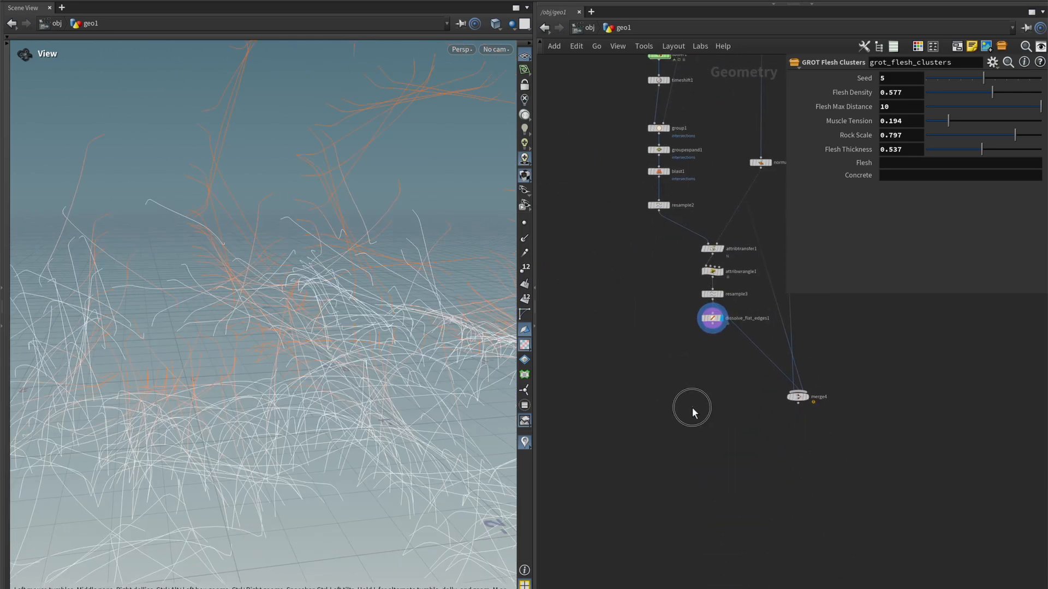
{"action": "key", "text": "ctrl+v"}
{"action": "scroll", "coordinate": [706, 364], "scroll_direction": "up", "scroll_amount": 5}
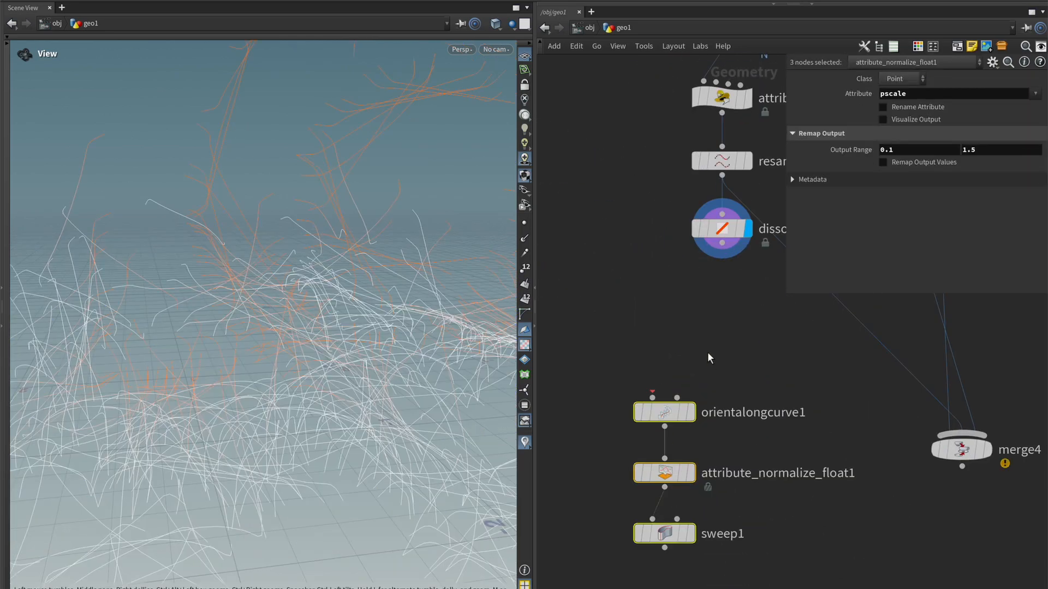
{"action": "left_click", "coordinate": [710, 357]}
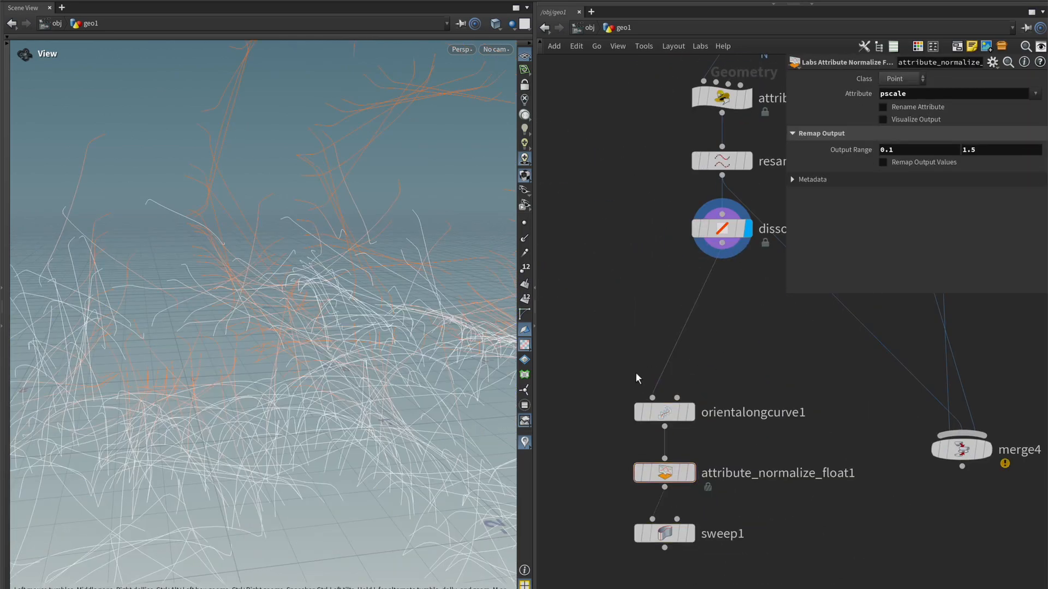
Display sweep1 and replace its radius expression referencing flesh_thickness with a plain value of 0.05
{"action": "left_click", "coordinate": [691, 533]}
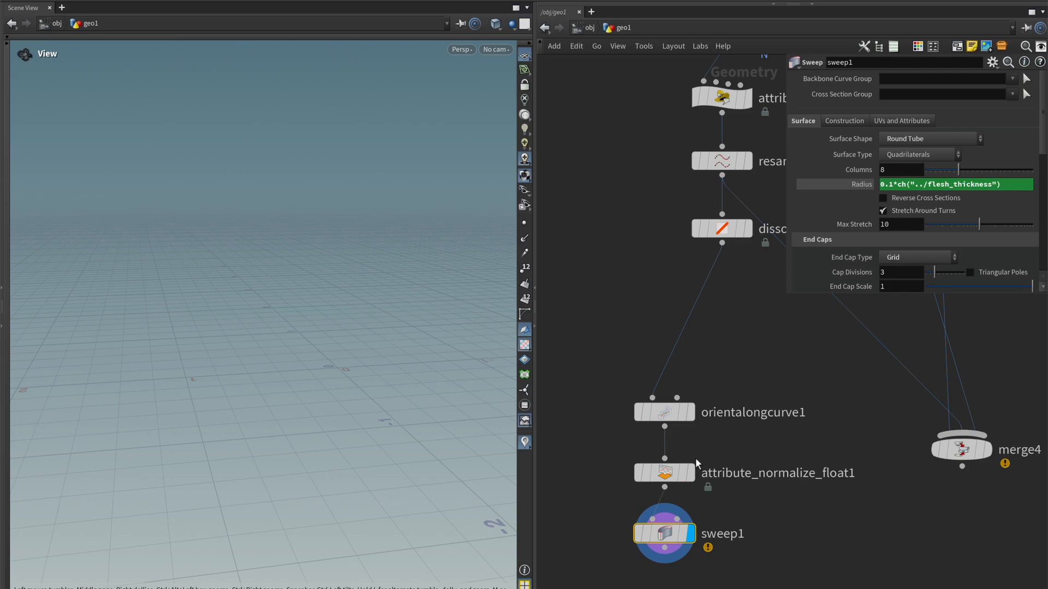
{"action": "left_click_drag", "start_coordinate": [1003, 184], "coordinate": [900, 194]}
{"action": "key", "text": "BackSpace"}
{"action": "key", "text": "Return"}
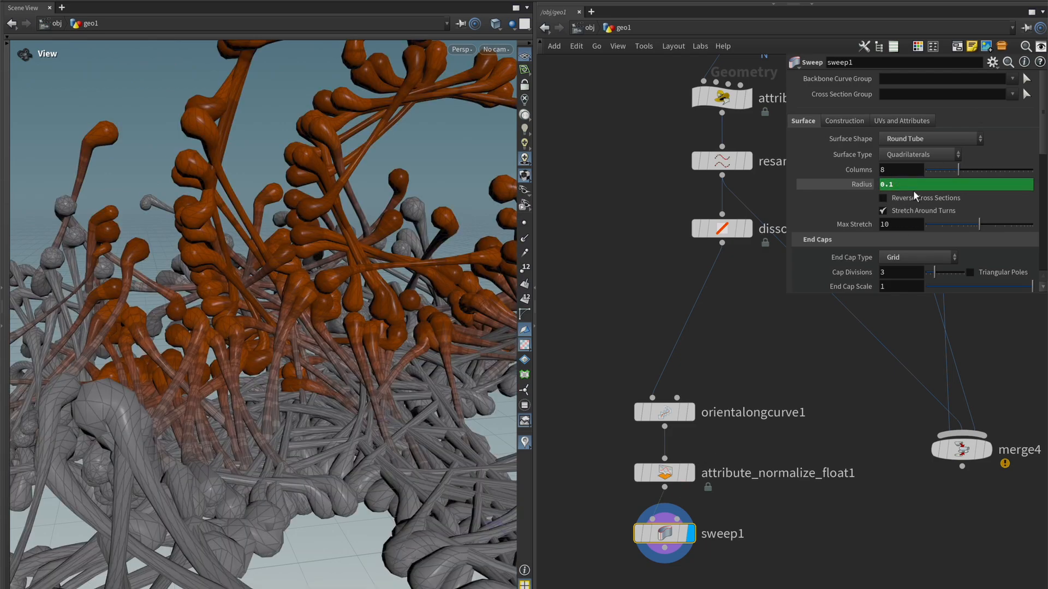
{"action": "right_click", "coordinate": [914, 187]}
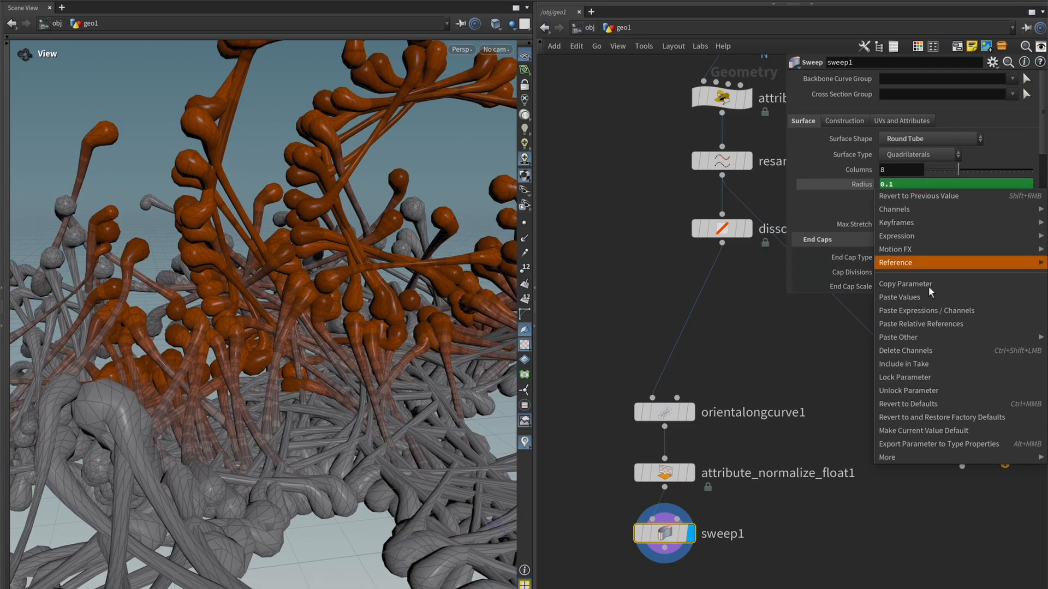
{"action": "left_click", "coordinate": [928, 355]}
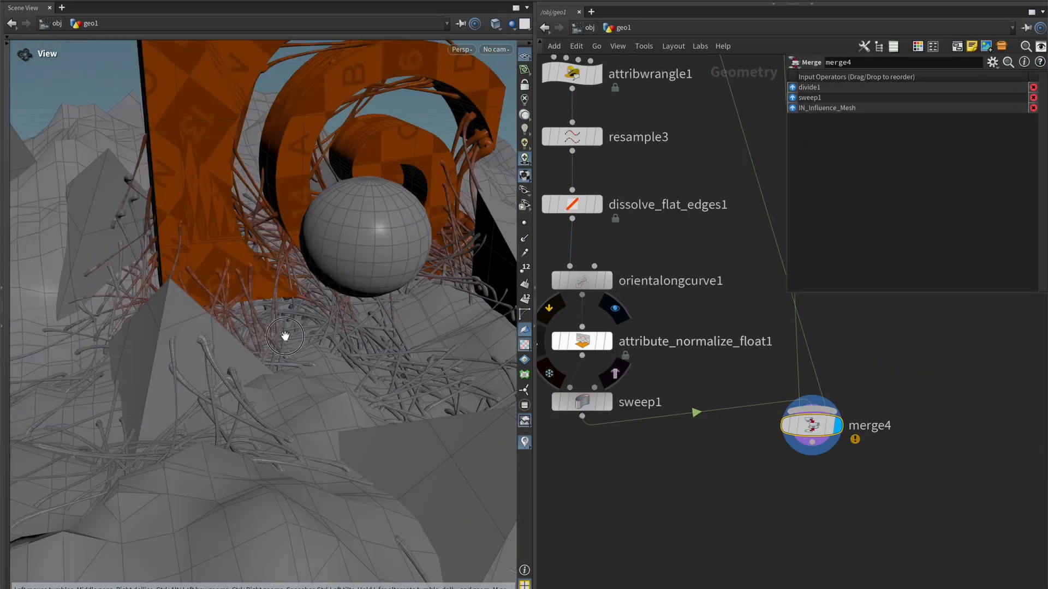
Set the maximum of attribute_normalize_float1's output range to 1
{"action": "left_click_drag", "start_coordinate": [285, 336], "coordinate": [466, 373]}
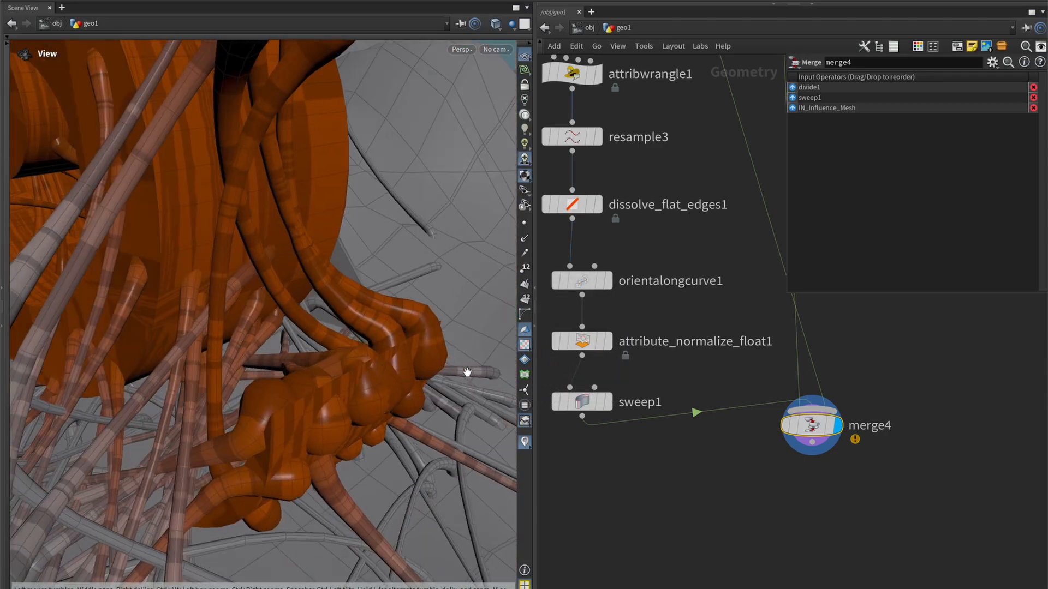
{"action": "middle_click_drag", "start_coordinate": [626, 354], "coordinate": [670, 360]}
{"action": "left_click", "coordinate": [630, 349]}
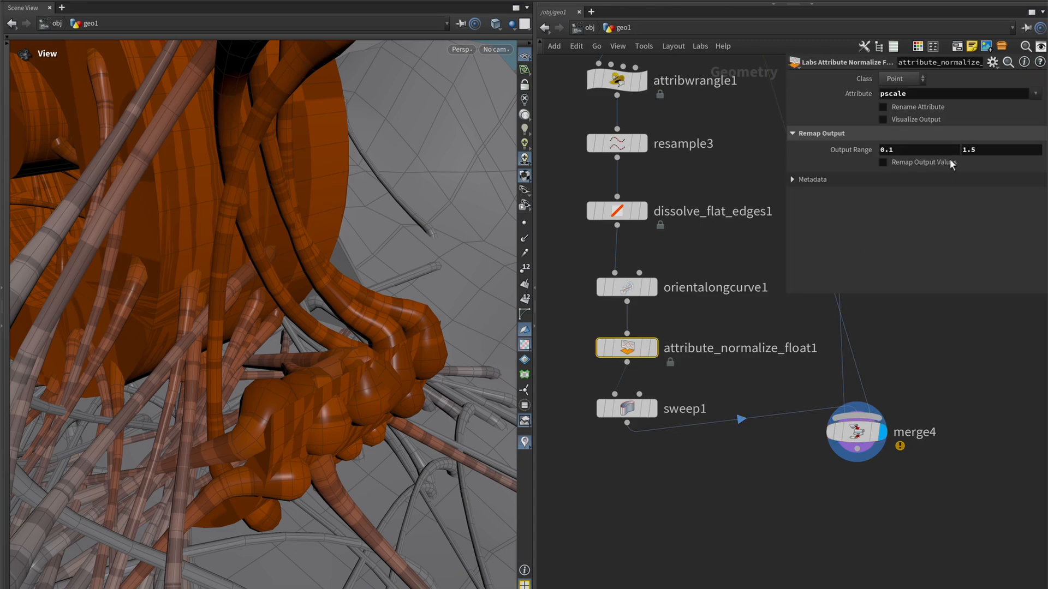
{"action": "left_click", "coordinate": [1000, 152]}
{"action": "key", "text": "BackSpace"}
{"action": "key", "text": "BackSpace"}
{"action": "key", "text": "Return"}
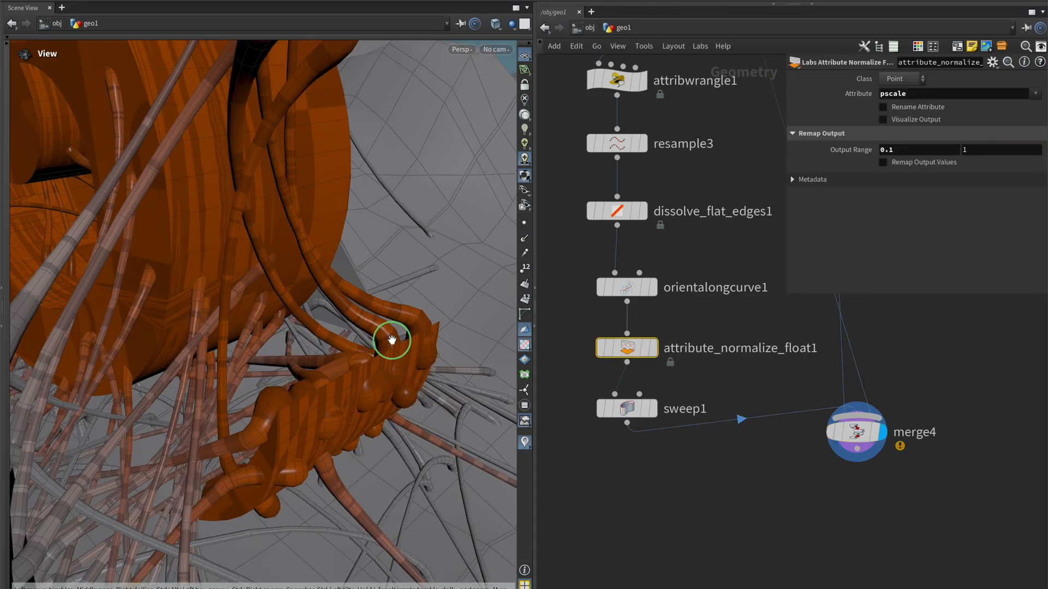
Set the end cap divisions of sweep1 to 2, trying 1 first
{"action": "scroll", "coordinate": [391, 342], "scroll_direction": "down", "scroll_amount": 5}
{"action": "left_click_drag", "start_coordinate": [372, 367], "coordinate": [196, 320]}
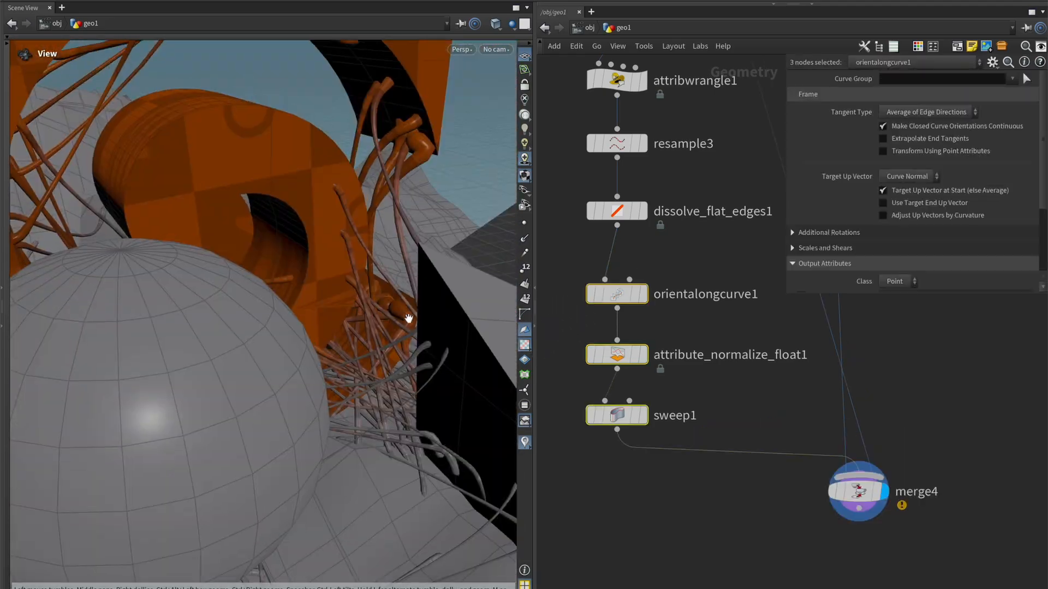
{"action": "left_click_drag", "start_coordinate": [409, 316], "coordinate": [140, 316]}
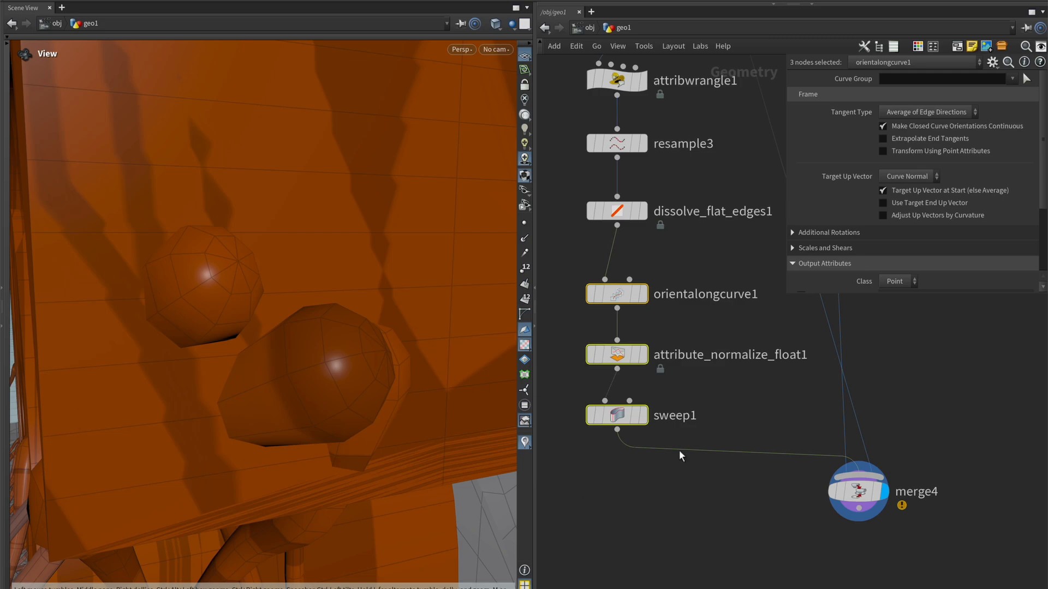
{"action": "left_click", "coordinate": [675, 416]}
{"action": "scroll", "coordinate": [829, 221], "scroll_direction": "down", "scroll_amount": 1}
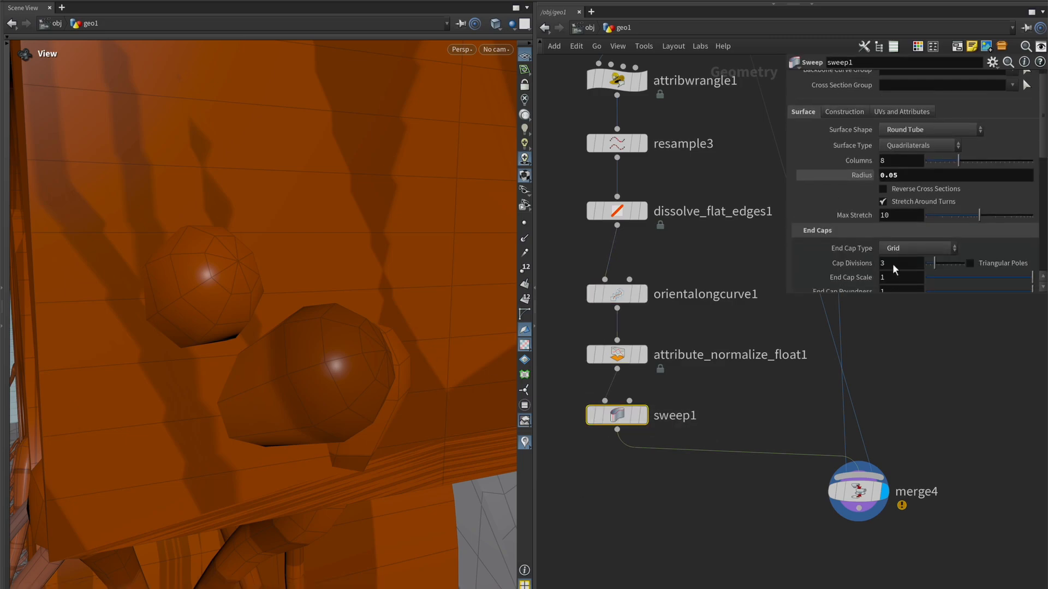
{"action": "key", "text": "Return"}
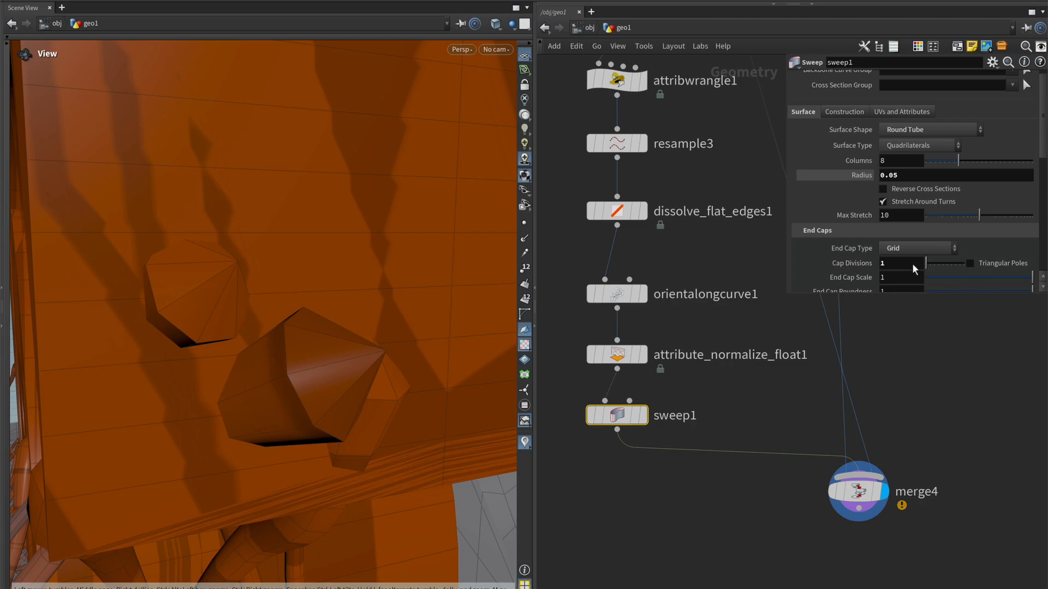
{"action": "type", "text": "2"}
{"action": "key", "text": "Return"}
Set the number of columns of sweep1 to 7 and check the tubes' shape in the scene
{"action": "mouse_move", "coordinate": [304, 397]}
{"action": "left_mouse_down"}
{"action": "mouse_move", "coordinate": [297, 409]}
{"action": "mouse_move", "coordinate": [326, 405]}
{"action": "mouse_move", "coordinate": [287, 388]}
{"action": "left_mouse_up"}
{"action": "left_click", "coordinate": [906, 162]}
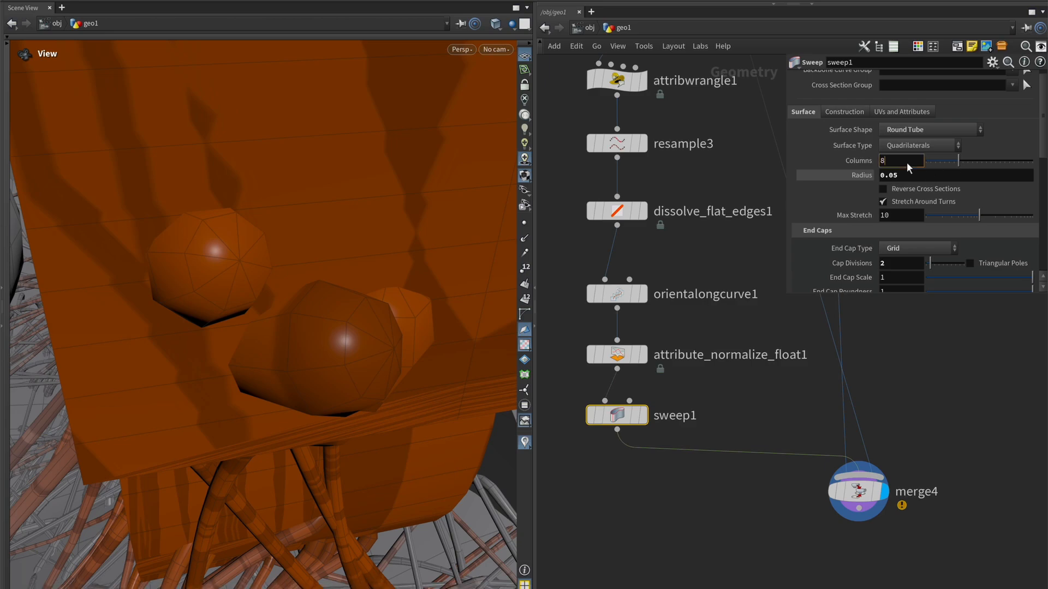
{"action": "type", "text": "7"}
{"action": "key", "text": "Return"}
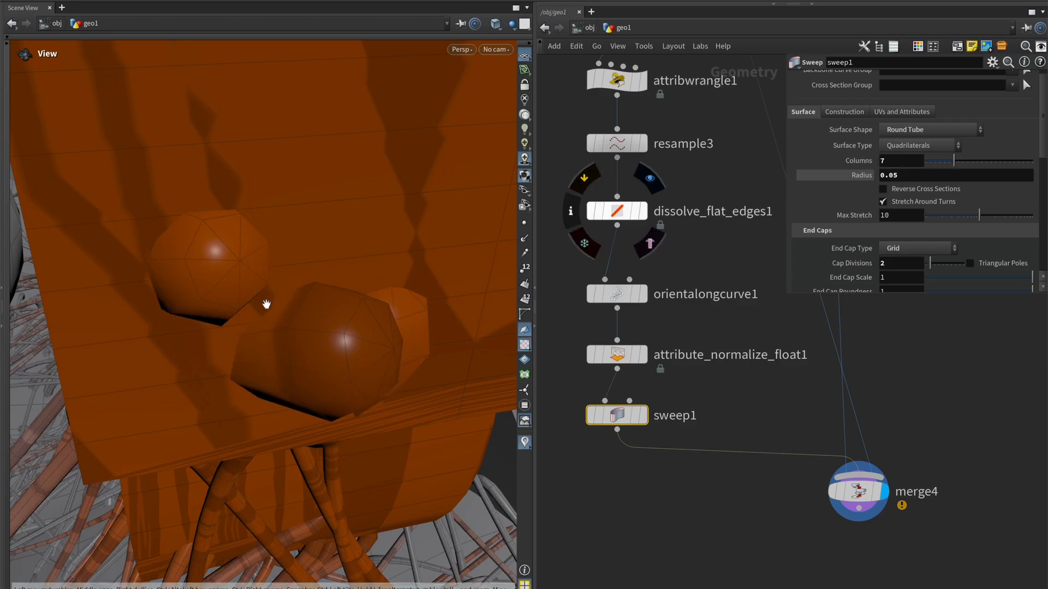
{"action": "left_click_drag", "start_coordinate": [314, 325], "coordinate": [293, 327]}
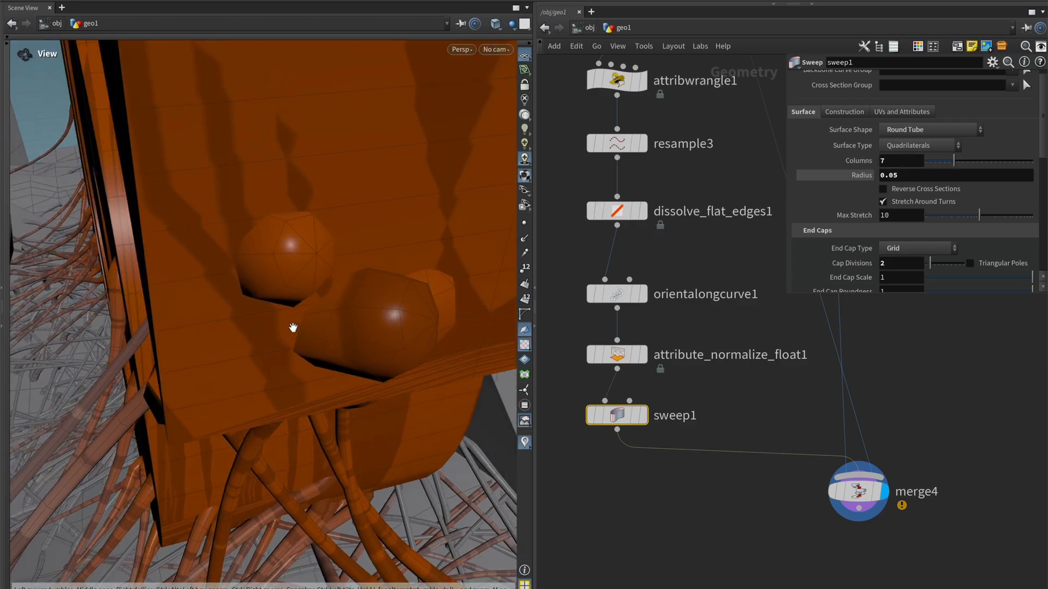
{"action": "mouse_move", "coordinate": [343, 239]}
{"action": "left_mouse_down"}
{"action": "mouse_move", "coordinate": [134, 267]}
{"action": "mouse_move", "coordinate": [341, 246]}
{"action": "left_mouse_up"}
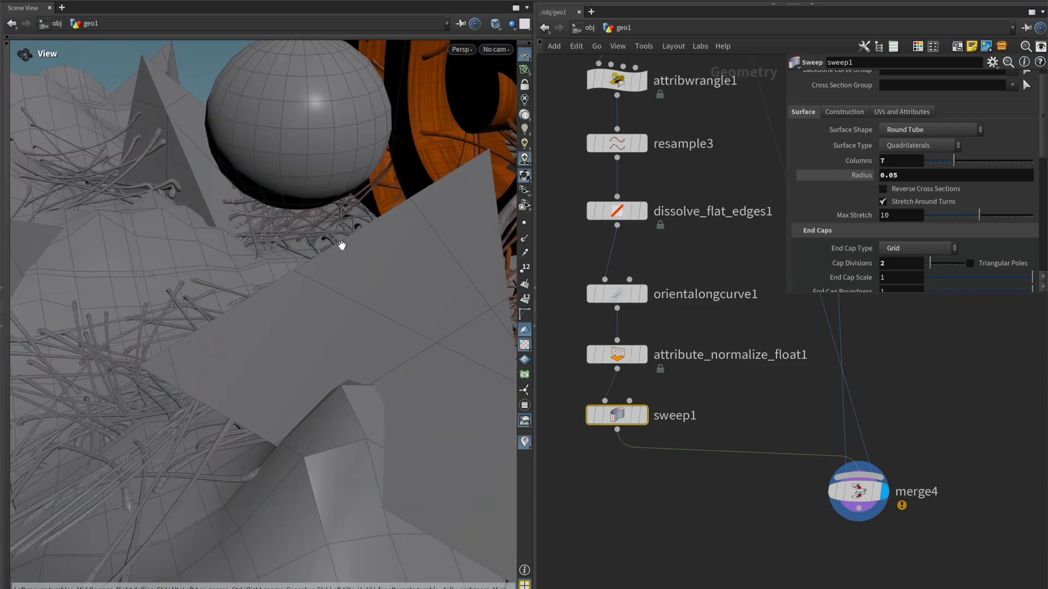
Nudge merge4 lower, then display sweep1 on its own to check its node info and tubes
{"action": "middle_click_drag", "start_coordinate": [858, 530], "coordinate": [850, 496]}
{"action": "left_click_drag", "start_coordinate": [851, 464], "coordinate": [841, 491]}
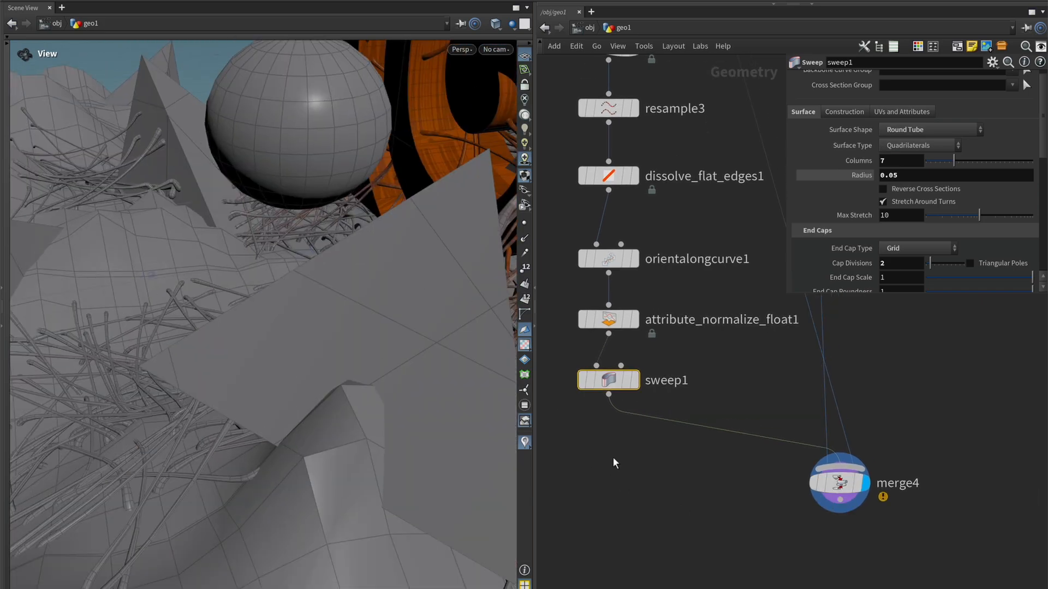
{"action": "left_click_drag", "start_coordinate": [193, 328], "coordinate": [382, 308]}
{"action": "left_click", "coordinate": [633, 380]}
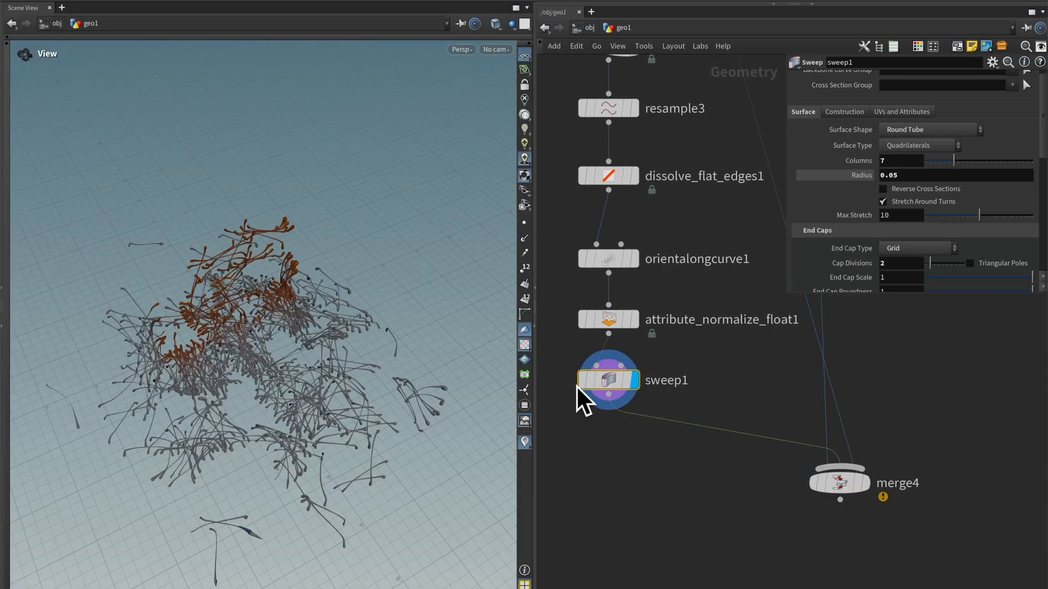
{"action": "middle_click", "coordinate": [617, 379]}
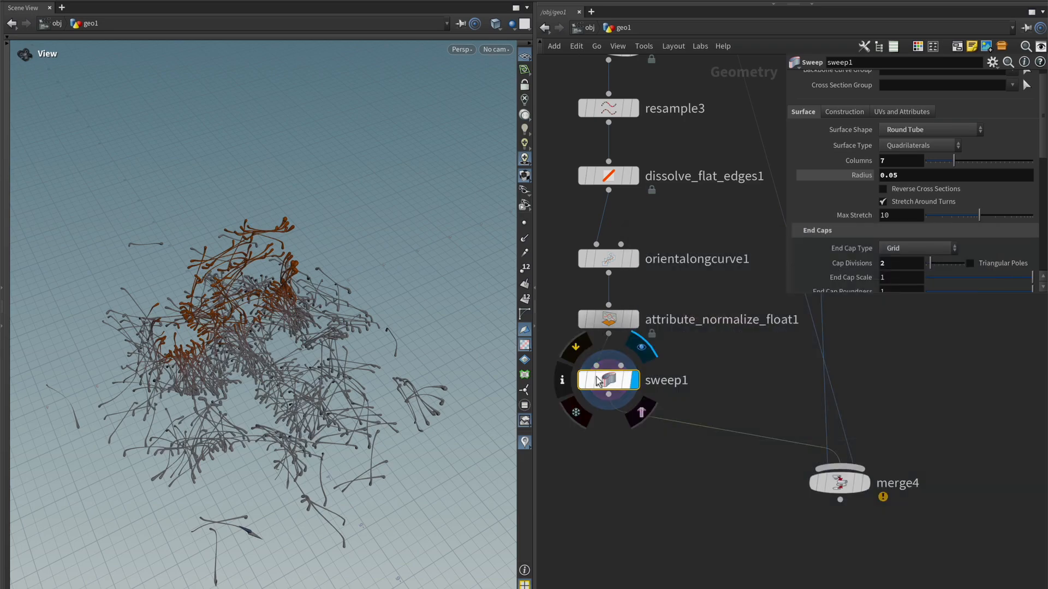
{"action": "left_click_drag", "start_coordinate": [202, 393], "coordinate": [208, 360]}
{"action": "scroll", "coordinate": [208, 361], "scroll_direction": "up", "scroll_amount": 5}
{"action": "scroll", "coordinate": [218, 360], "scroll_direction": "down", "scroll_amount": 3}
Shift merge4 aside and reopen the grot_flesh_clusters network at its colour and material nodes
{"action": "scroll", "coordinate": [717, 481], "scroll_direction": "down", "scroll_amount": 5}
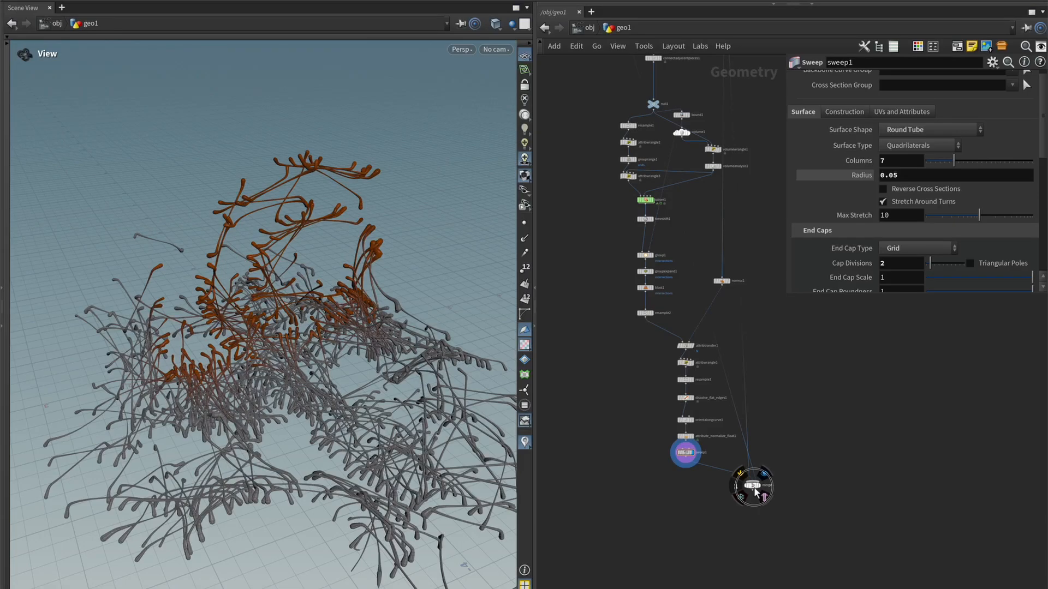
{"action": "left_click_drag", "start_coordinate": [754, 487], "coordinate": [772, 486]}
{"action": "middle_click_drag", "start_coordinate": [716, 478], "coordinate": [725, 469]}
{"action": "scroll", "coordinate": [311, 329], "scroll_direction": "up", "scroll_amount": 3}
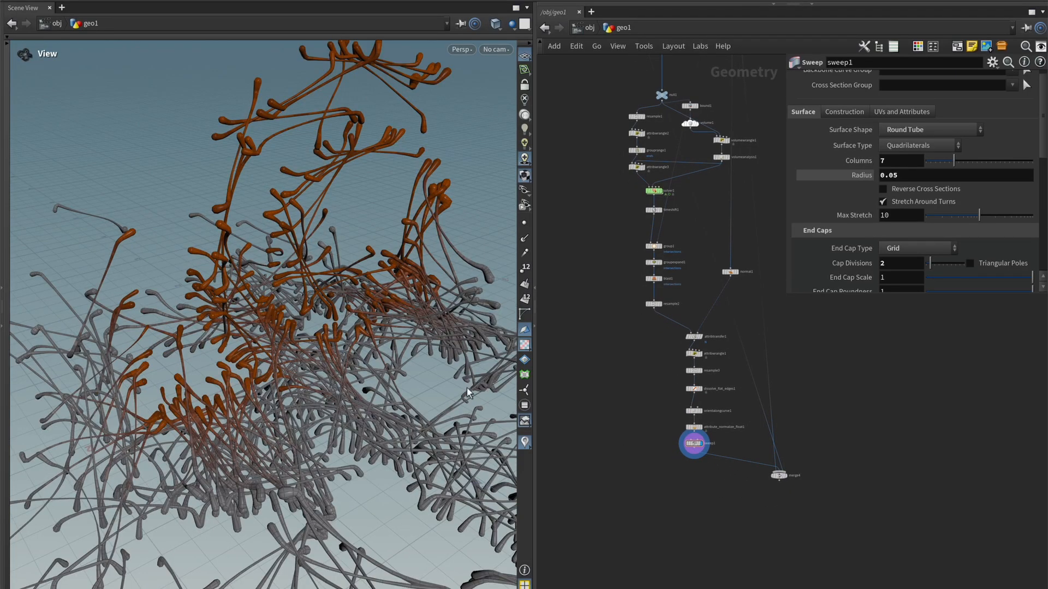
{"action": "middle_click_drag", "start_coordinate": [630, 359], "coordinate": [769, 480]}
{"action": "scroll", "coordinate": [655, 394], "scroll_direction": "down", "scroll_amount": 5}
{"action": "middle_click_drag", "start_coordinate": [633, 181], "coordinate": [695, 337]}
{"action": "scroll", "coordinate": [690, 317], "scroll_direction": "up", "scroll_amount": 5}
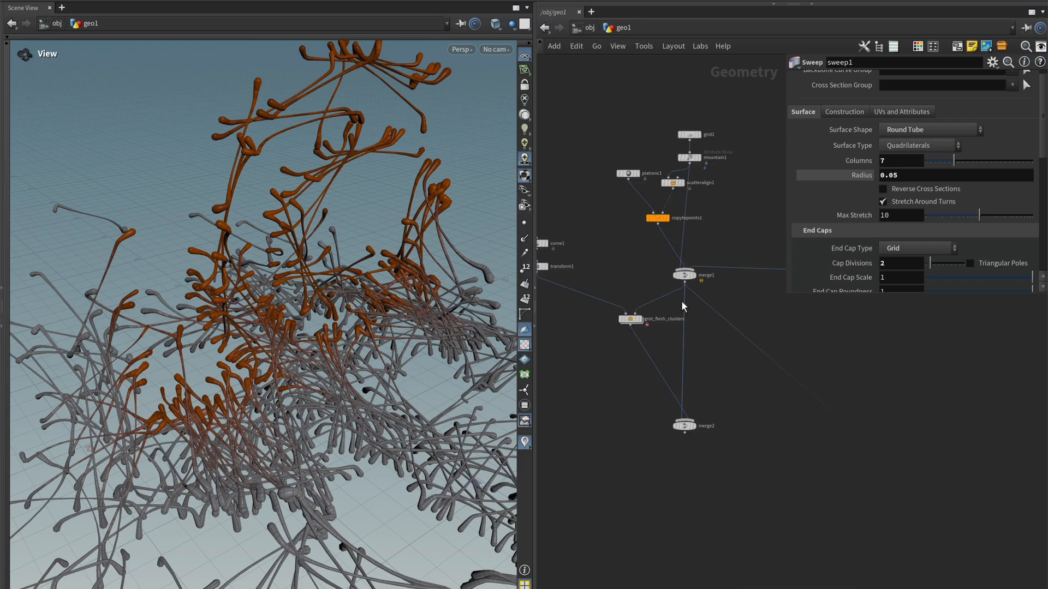
{"action": "scroll", "coordinate": [631, 316], "scroll_direction": "up", "scroll_amount": 3}
{"action": "double_click", "coordinate": [626, 321]}
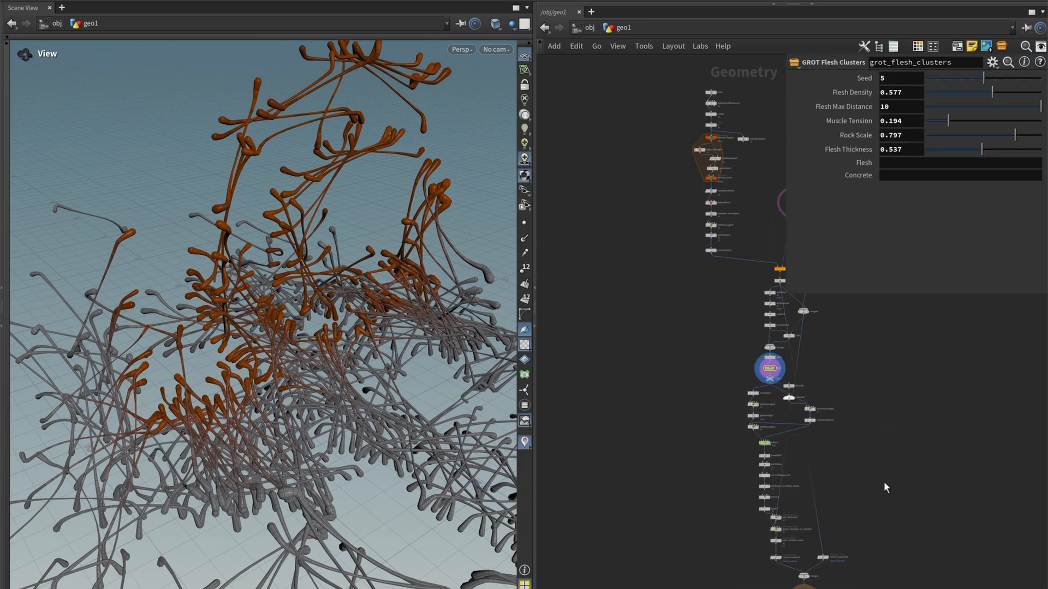
{"action": "key", "text": "i"}
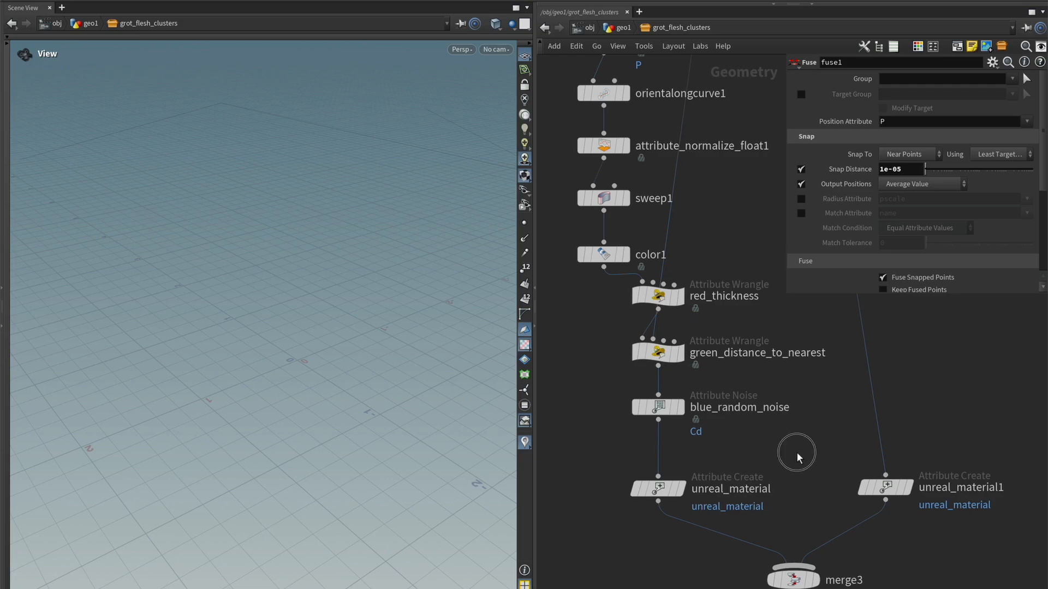
Copy color1, red_thickness, green_distance_to_nearest and blue_random_noise from the grot_flesh_clusters network into geo1 below sweep1
{"action": "left_click_drag", "start_coordinate": [797, 453], "coordinate": [641, 293]}
{"action": "left_click_drag", "start_coordinate": [760, 454], "coordinate": [607, 250]}
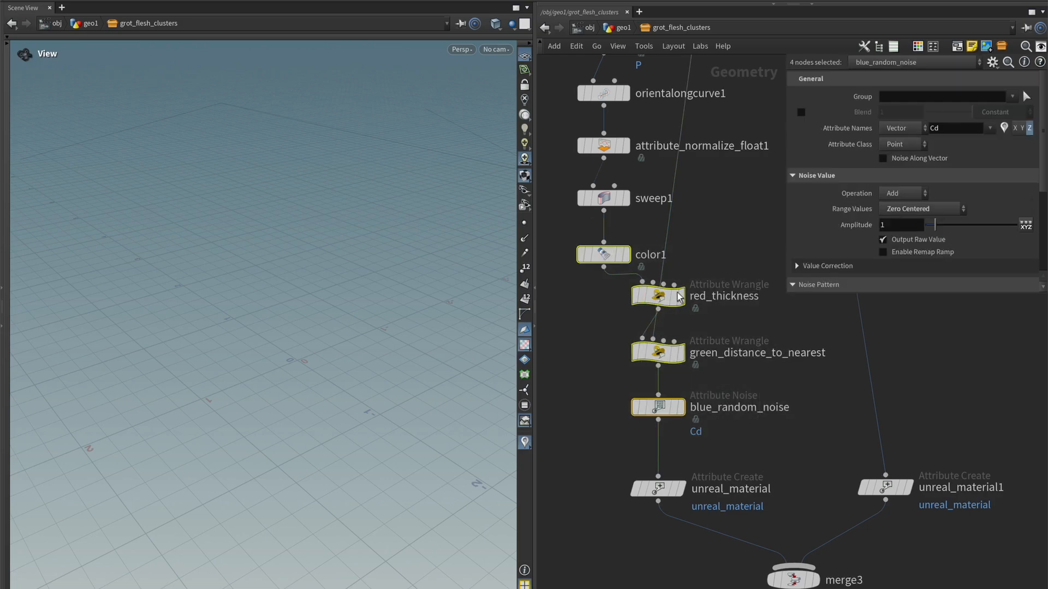
{"action": "key", "text": "ctrl+c"}
{"action": "left_click", "coordinate": [622, 28]}
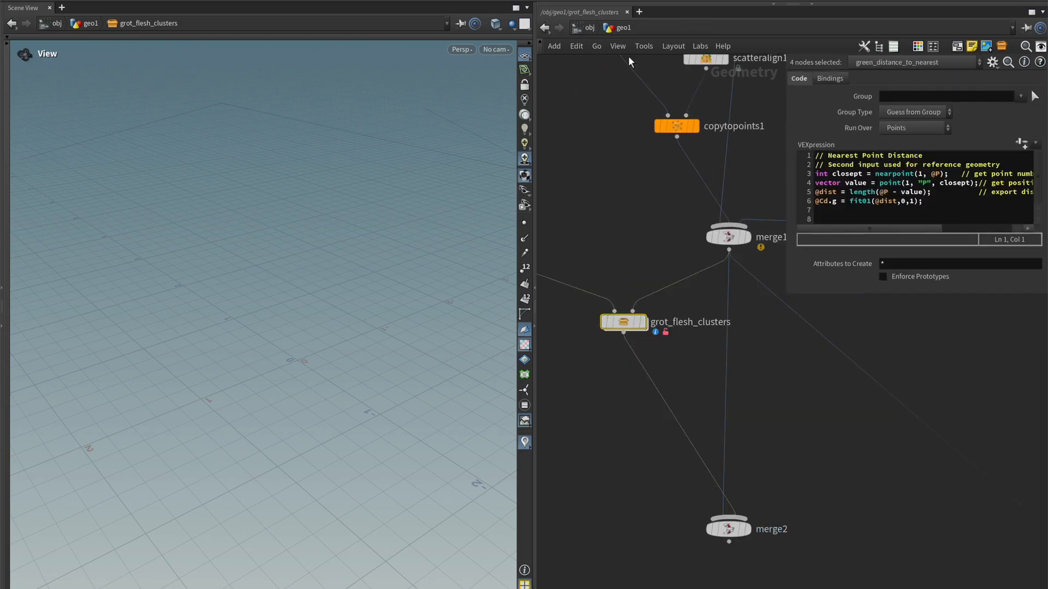
{"action": "middle_click_drag", "start_coordinate": [798, 395], "coordinate": [736, 314]}
{"action": "middle_click_drag", "start_coordinate": [805, 436], "coordinate": [685, 312]}
{"action": "scroll", "coordinate": [686, 312], "scroll_direction": "down", "scroll_amount": 5}
{"action": "middle_click_drag", "start_coordinate": [895, 573], "coordinate": [781, 303]}
{"action": "scroll", "coordinate": [689, 312], "scroll_direction": "down", "scroll_amount": 5}
{"action": "scroll", "coordinate": [781, 303], "scroll_direction": "down", "scroll_amount": 1}
{"action": "scroll", "coordinate": [725, 477], "scroll_direction": "up", "scroll_amount": 5}
{"action": "key", "text": "ctrl+v"}
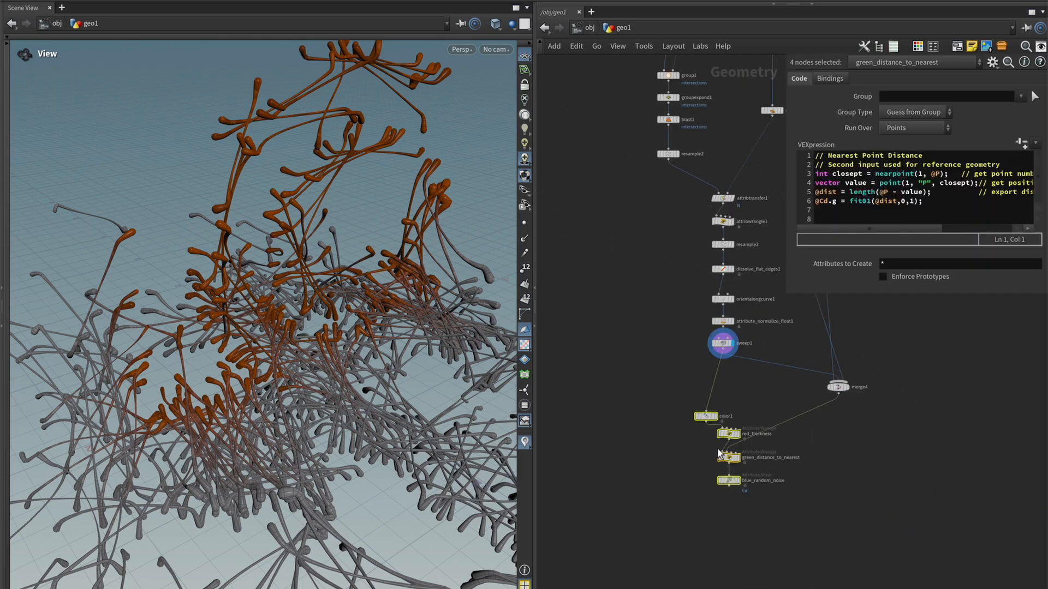
Display color1 and red_thickness in turn to check the vertex colours on the strand tubes
{"action": "scroll", "coordinate": [744, 418], "scroll_direction": "up", "scroll_amount": 3}
{"action": "left_click", "coordinate": [750, 383]}
{"action": "left_click", "coordinate": [701, 417]}
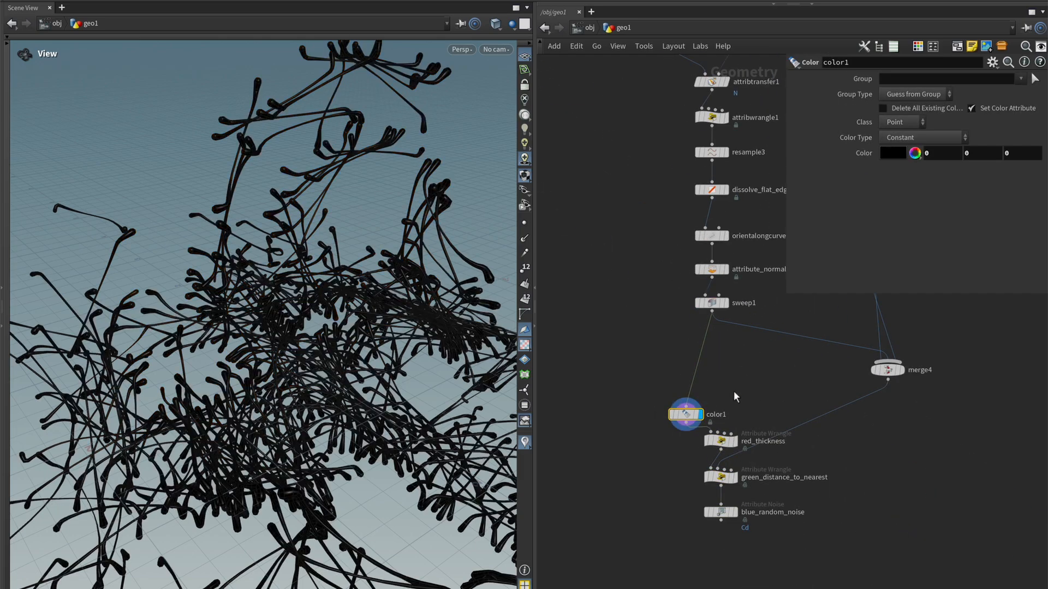
{"action": "left_click", "coordinate": [734, 442]}
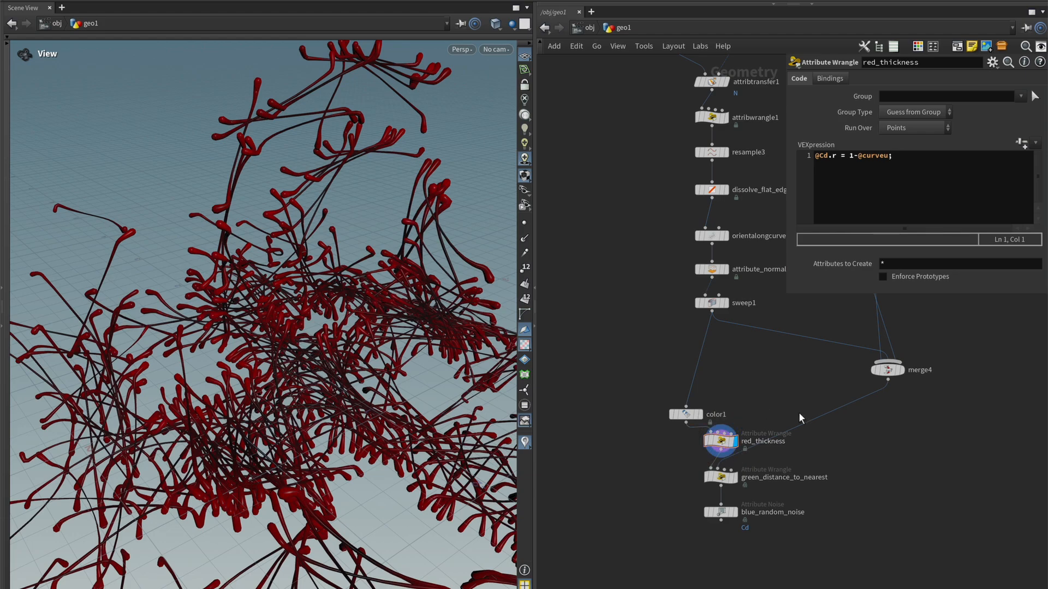
{"action": "scroll", "coordinate": [755, 447], "scroll_direction": "up", "scroll_amount": 2}
Display green_distance_to_nearest and wire divide1's output into its second input as the reference geometry
{"action": "left_click", "coordinate": [685, 467]}
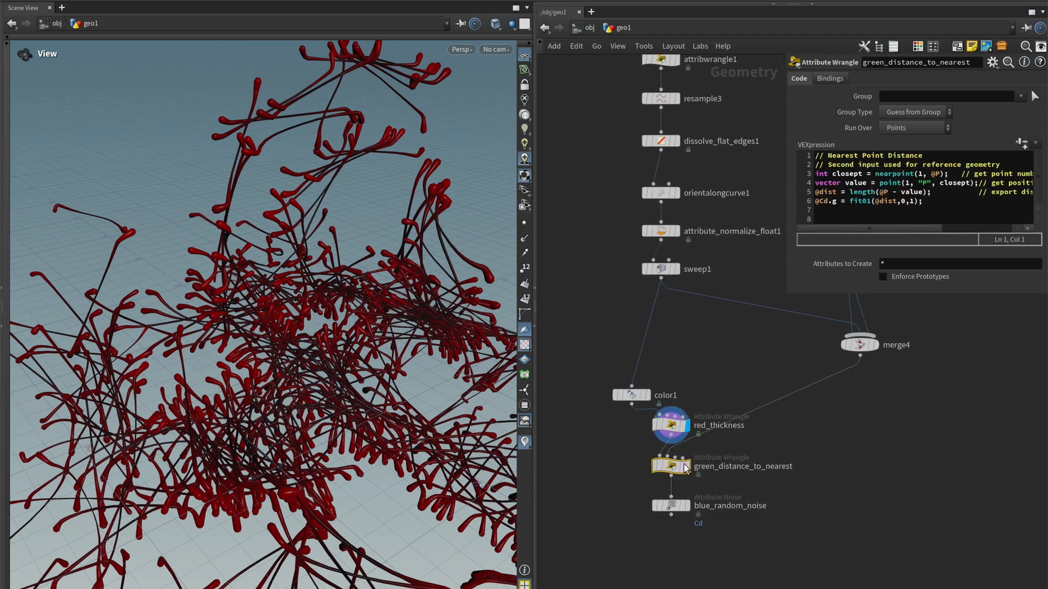
{"action": "scroll", "coordinate": [742, 379], "scroll_direction": "down", "scroll_amount": 1}
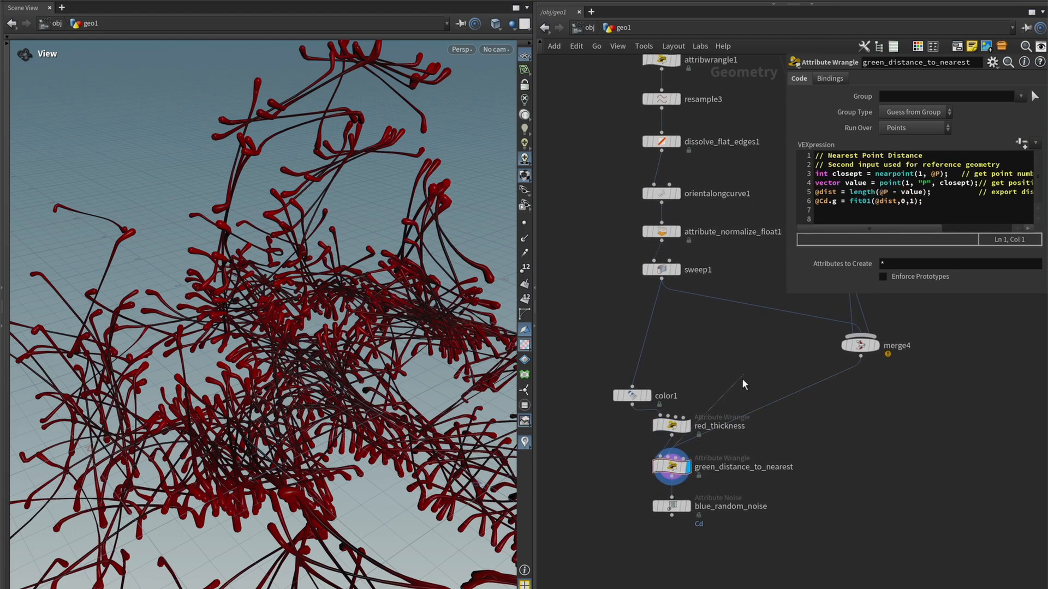
{"action": "middle_click_drag", "start_coordinate": [771, 128], "coordinate": [739, 437]}
{"action": "middle_click_drag", "start_coordinate": [773, 52], "coordinate": [748, 380]}
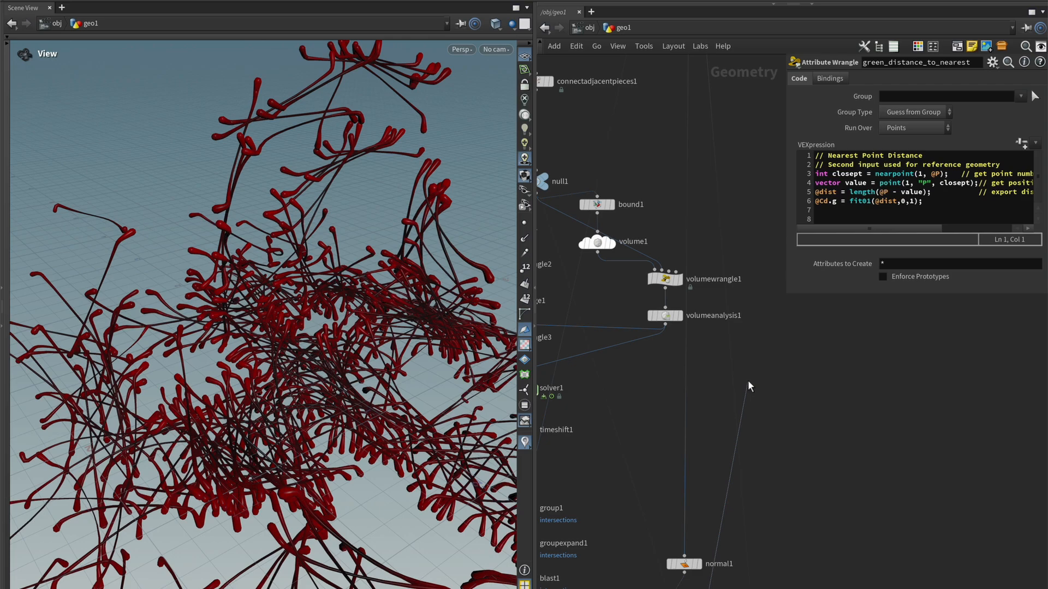
{"action": "middle_click_drag", "start_coordinate": [679, 52], "coordinate": [673, 386]}
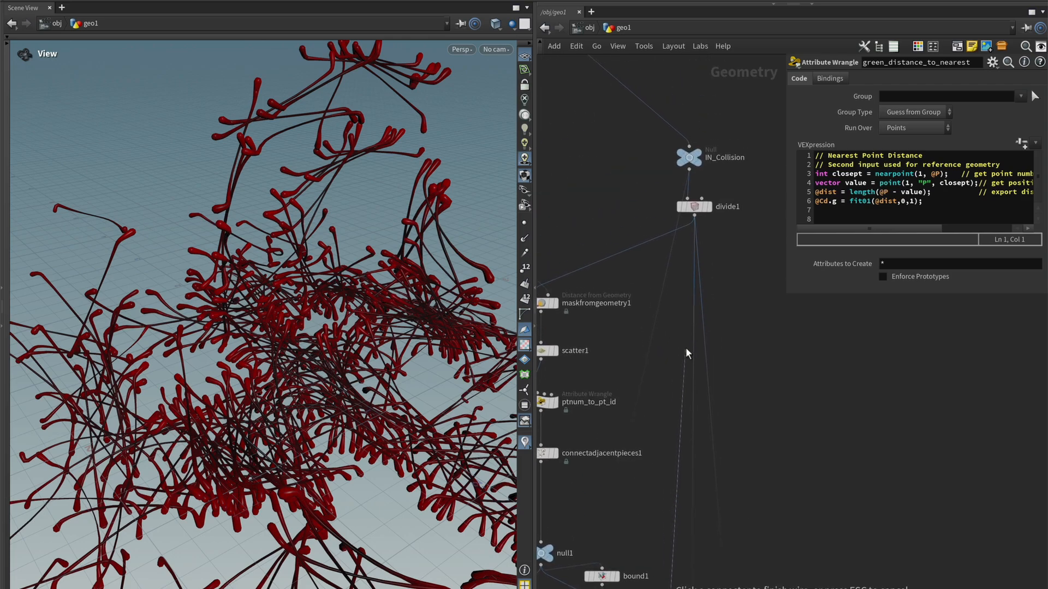
{"action": "left_click", "coordinate": [694, 216]}
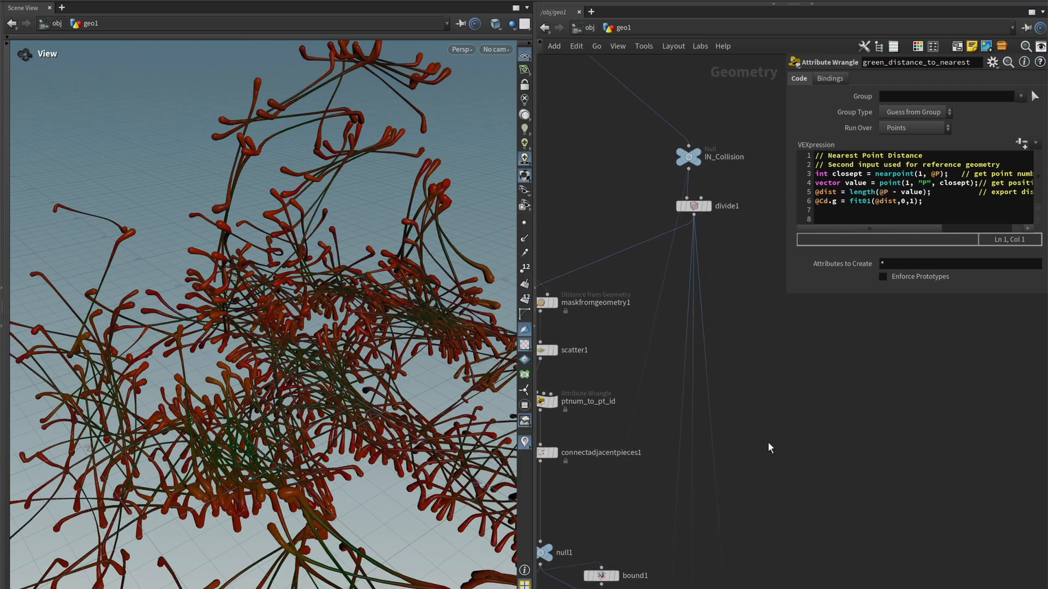
{"action": "key", "text": "h"}
{"action": "key", "text": "f"}
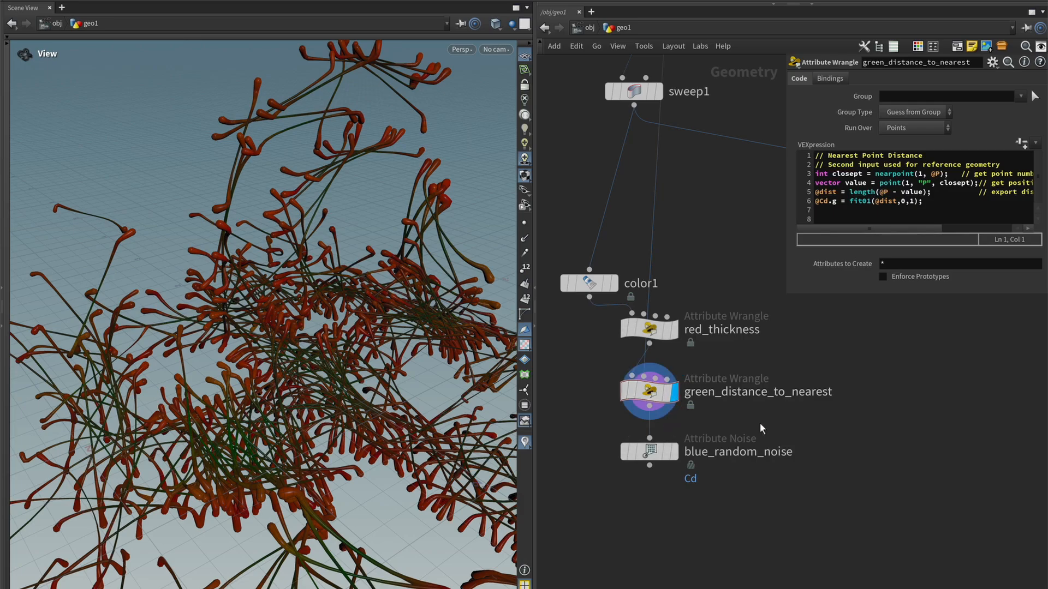
Move red_thickness under color1, then display blue_random_noise and check the coloured tubes in the scene
{"action": "left_click_drag", "start_coordinate": [663, 332], "coordinate": [611, 344]}
{"action": "left_click", "coordinate": [679, 443]}
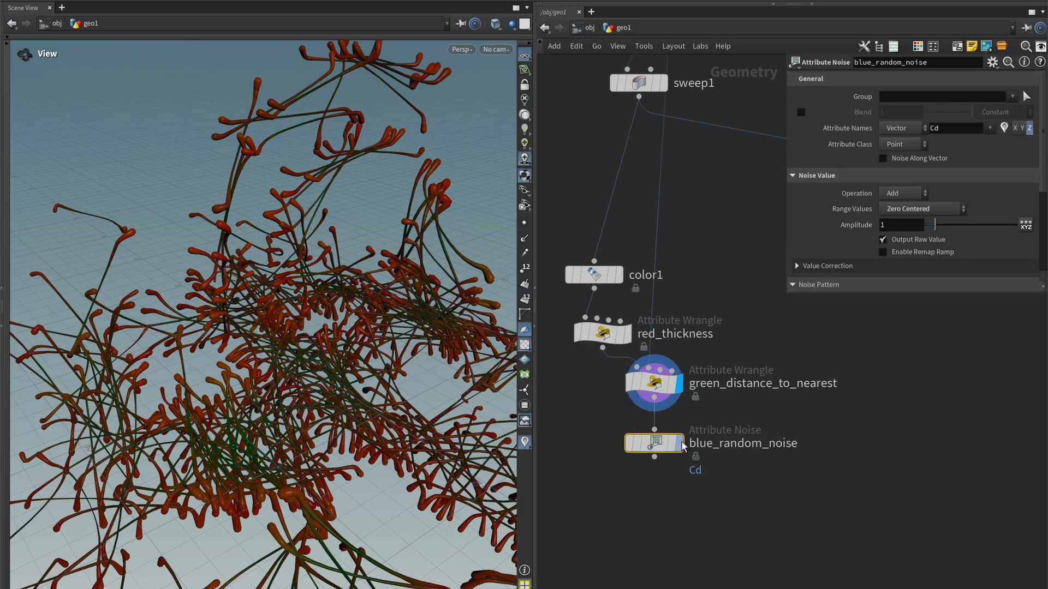
{"action": "left_click_drag", "start_coordinate": [327, 360], "coordinate": [382, 371]}
{"action": "scroll", "coordinate": [343, 373], "scroll_direction": "down", "scroll_amount": 5}
{"action": "scroll", "coordinate": [762, 478], "scroll_direction": "down", "scroll_amount": 6}
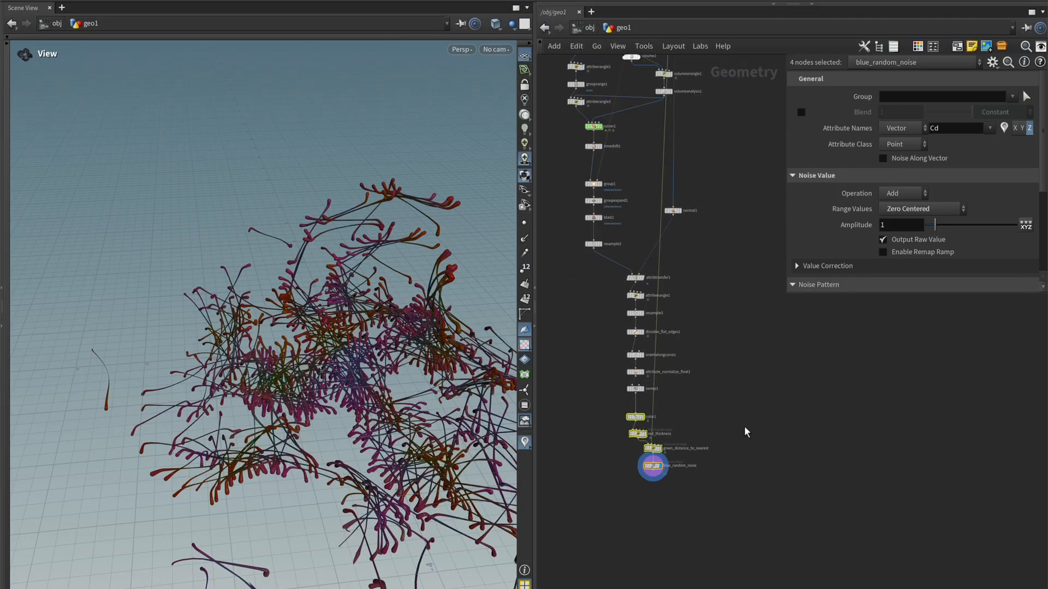
Collapse the whole strand network from IN_Influence_Mesh and IN_Collision down to blue_random_noise into a subnetwork
{"action": "middle_click_drag", "start_coordinate": [745, 425], "coordinate": [745, 513]}
{"action": "scroll", "coordinate": [752, 475], "scroll_direction": "down", "scroll_amount": 6}
{"action": "scroll", "coordinate": [707, 324], "scroll_direction": "up", "scroll_amount": 4}
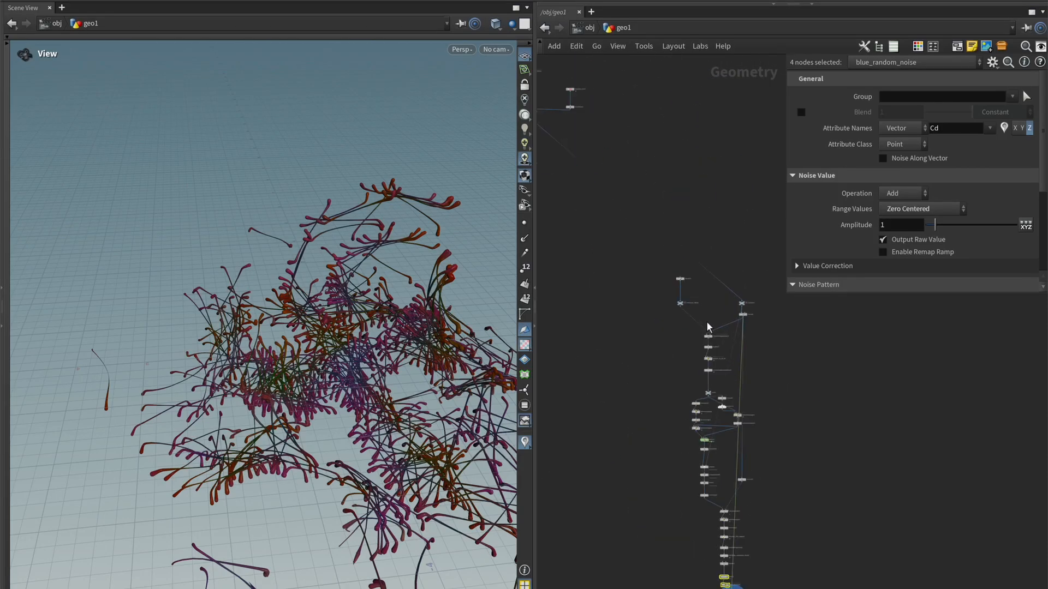
{"action": "middle_click_drag", "start_coordinate": [806, 418], "coordinate": [747, 286]}
{"action": "middle_click_drag", "start_coordinate": [725, 425], "coordinate": [752, 442]}
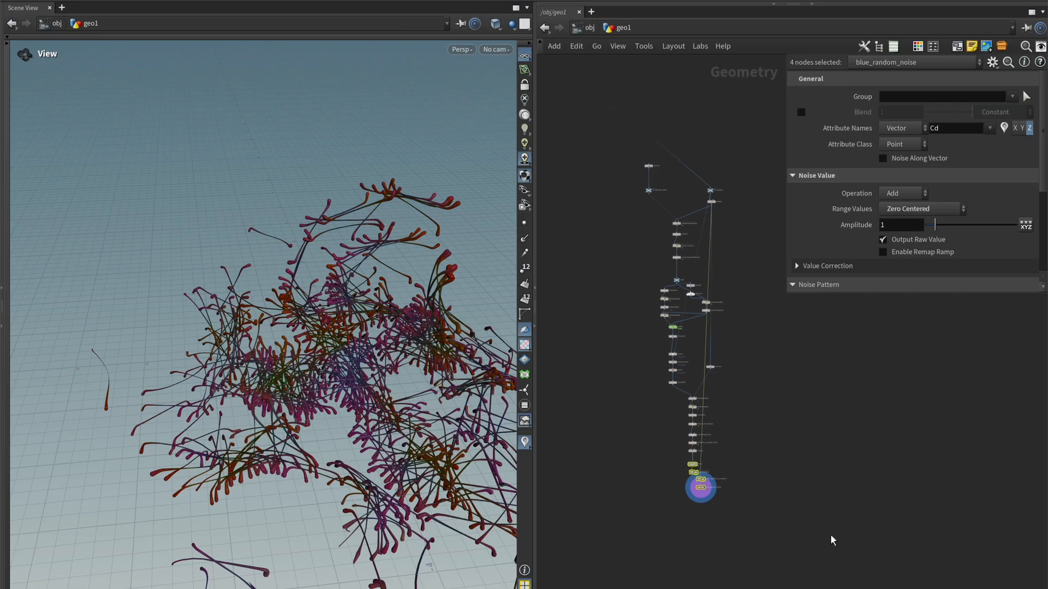
{"action": "left_click_drag", "start_coordinate": [830, 542], "coordinate": [641, 159]}
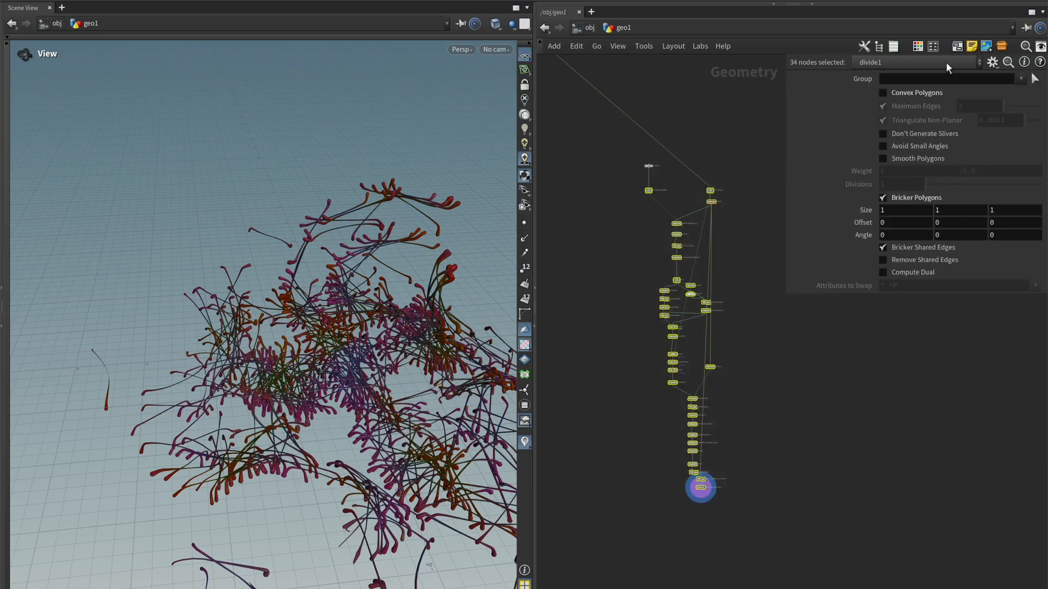
{"action": "left_click", "coordinate": [1002, 48]}
Create a digital asset from the subnetwork labelled GROT Flesh Webs, in submenu GROT, with internal name grot_flesh_webs::2.0 and no author namespace
{"action": "right_click", "coordinate": [750, 342]}
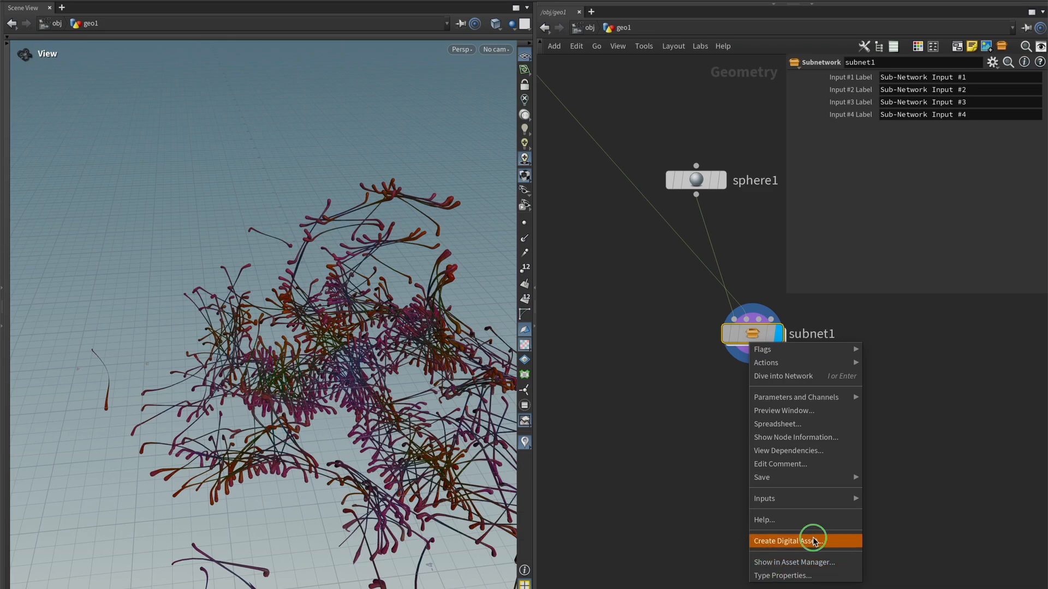
{"action": "left_click", "coordinate": [788, 541]}
{"action": "type", "text": "GROT Flesh W"}
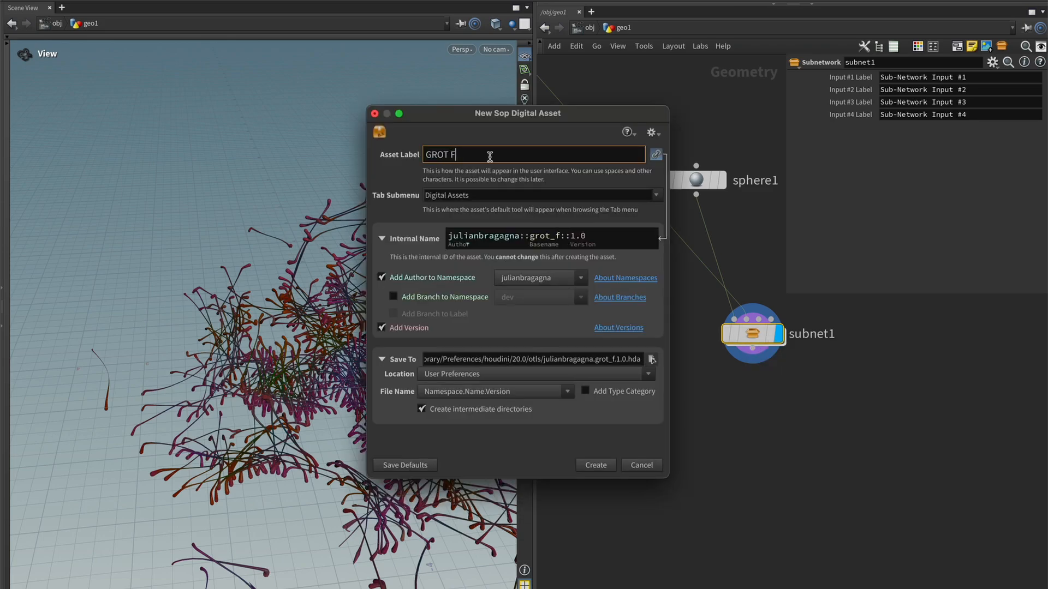
{"action": "type", "text": "ebs"}
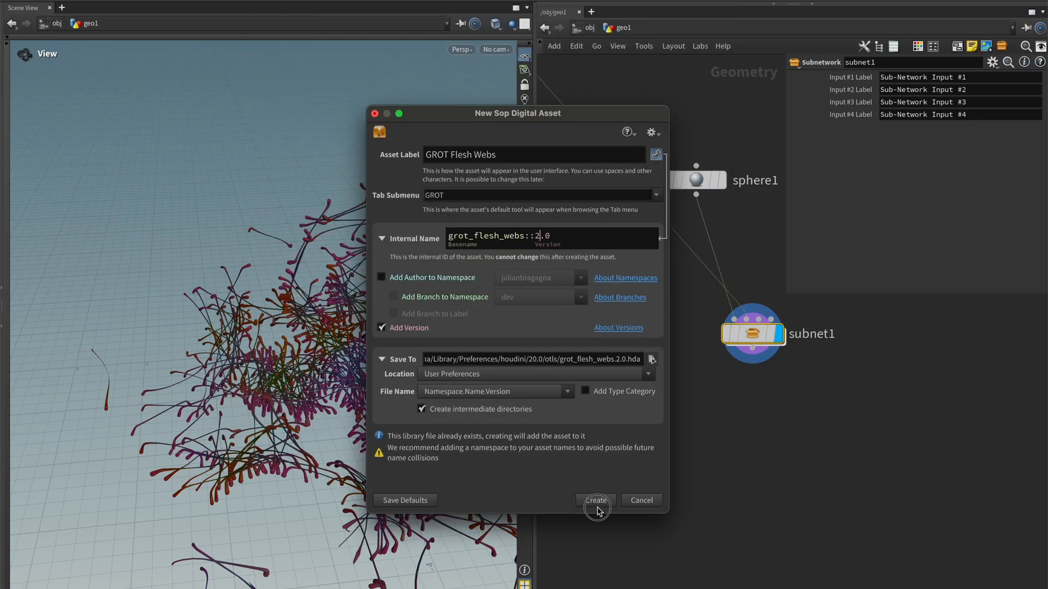
{"action": "left_click", "coordinate": [596, 501]}
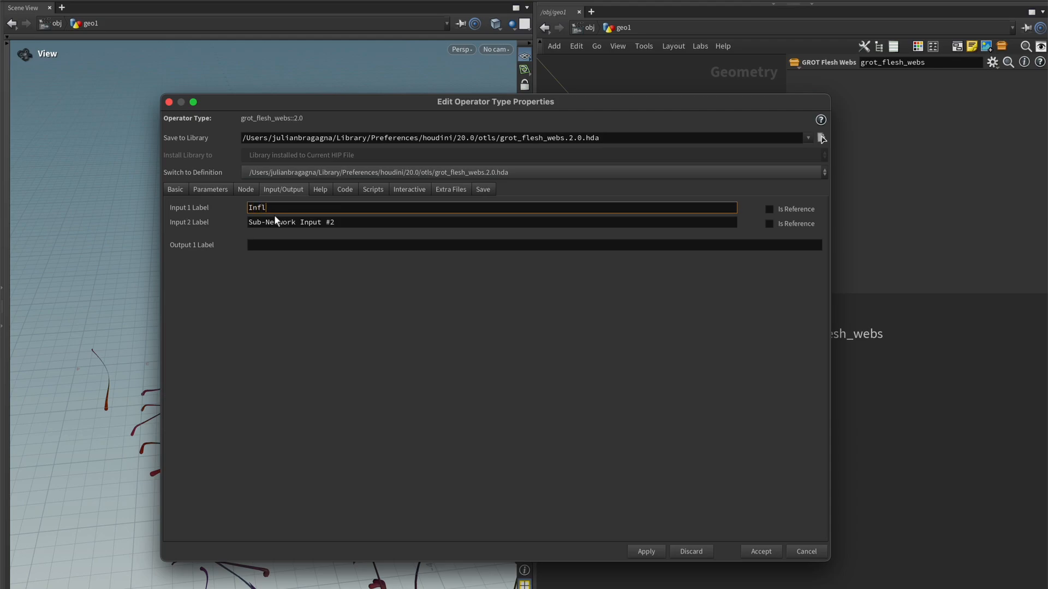
Label the asset's first input Influence Mesh (World Input)
{"action": "type", "text": "()"}
{"action": "type", "text": "World Inp"}
{"action": "type", "text": "ut"}
Label the asset's second input Collision Mesh (World Input)
{"action": "left_click", "coordinate": [352, 222]}
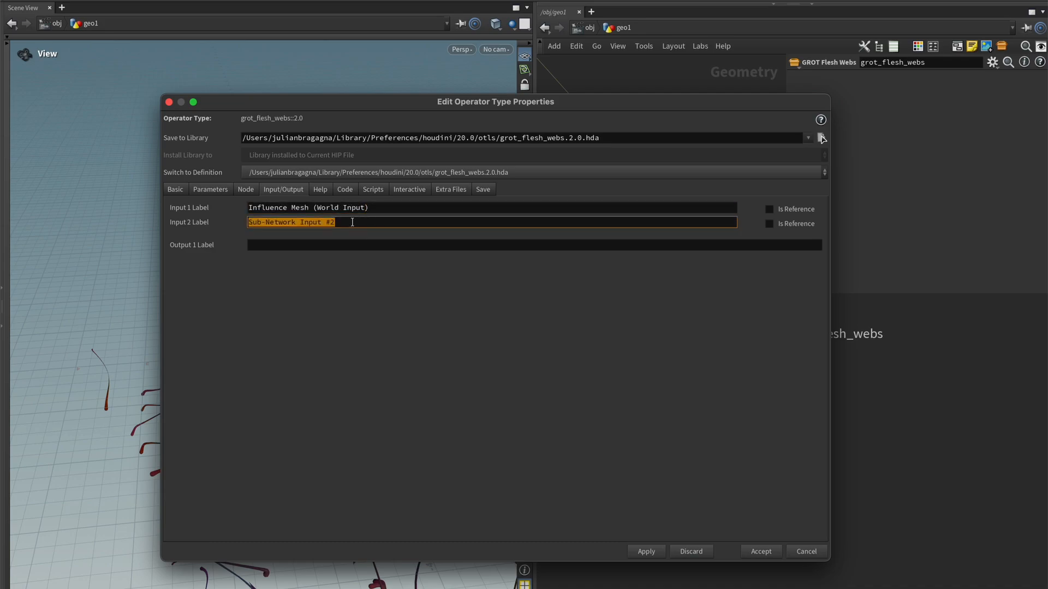
{"action": "type", "text": "Collision"}
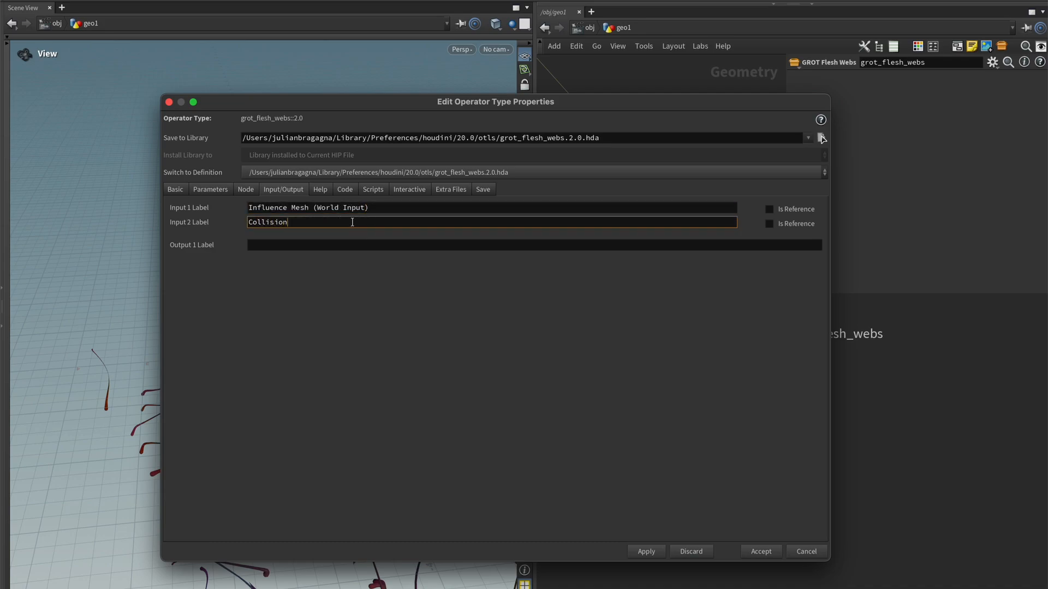
{"action": "type", "text": " Mesh"}
{"action": "type", "text": " (World )"}
{"action": "key", "text": "Left"}
{"action": "type", "text": "World Input"}
{"action": "type", "text": "t"}
{"action": "left_click", "coordinate": [410, 272]}
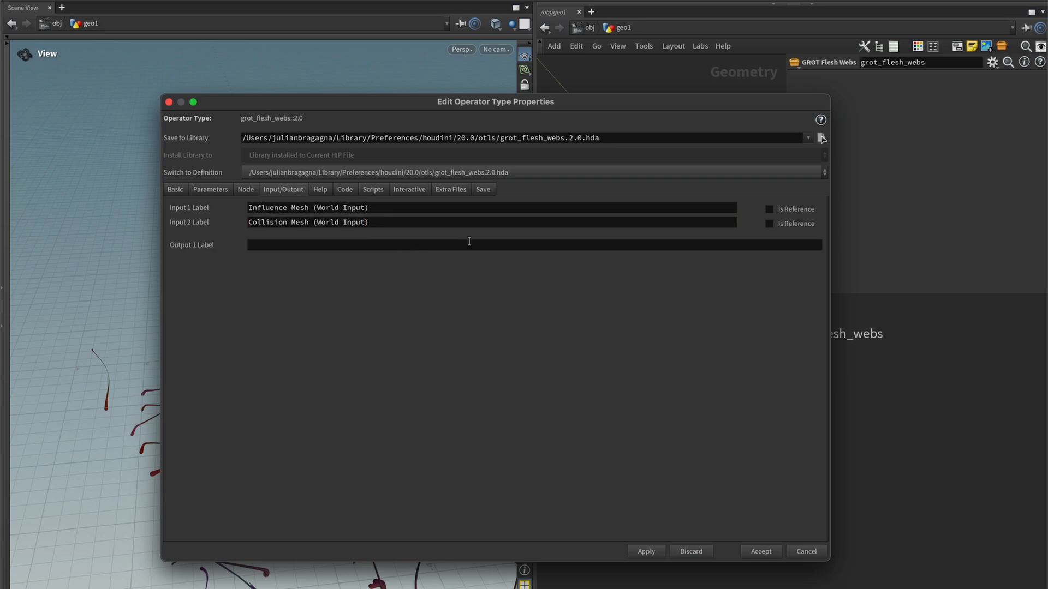
{"action": "left_click_drag", "start_coordinate": [313, 207], "coordinate": [185, 210]}
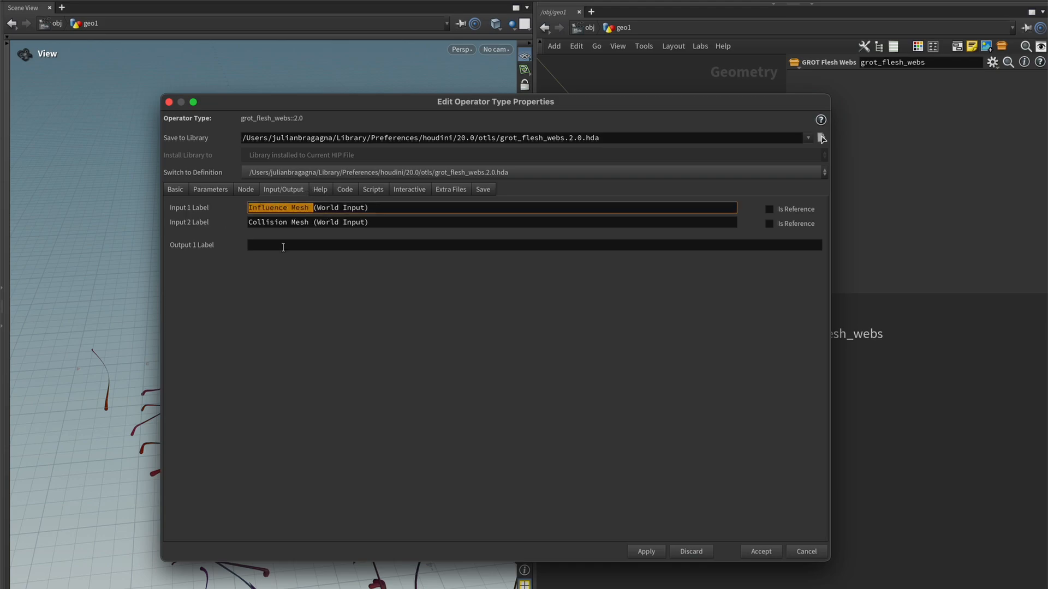
{"action": "left_click_drag", "start_coordinate": [312, 223], "coordinate": [200, 231]}
{"action": "left_click", "coordinate": [382, 362]}
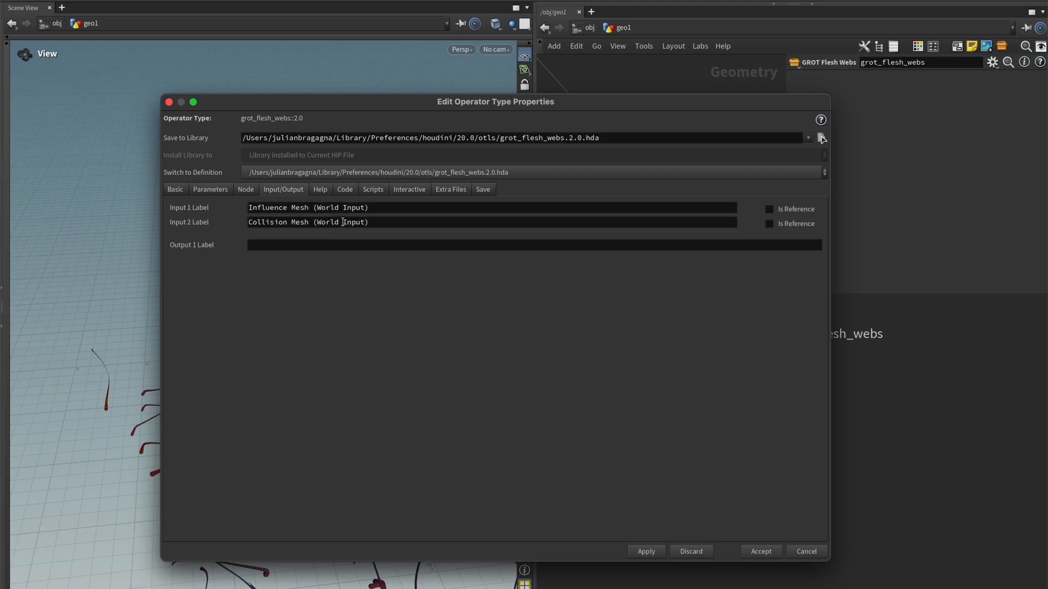
{"action": "double_click", "coordinate": [334, 207]}
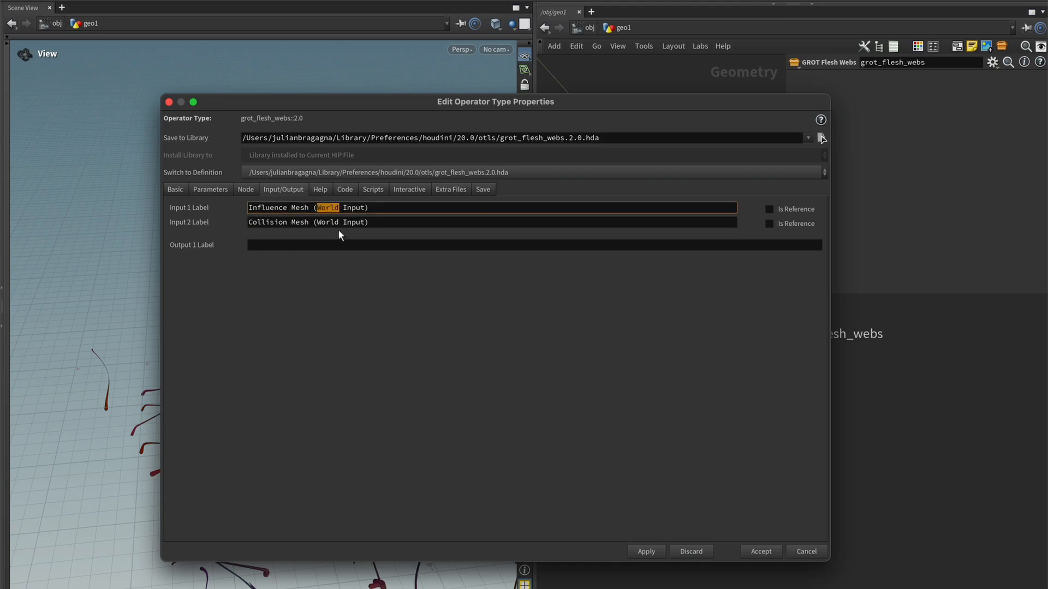
{"action": "left_click", "coordinate": [384, 324]}
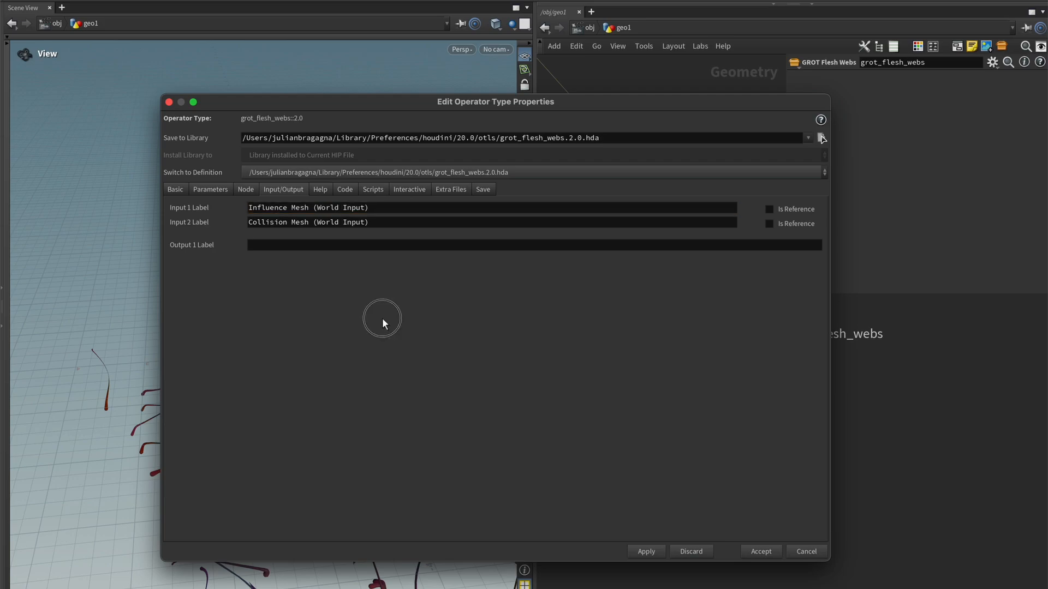
Promote maskfromgeometry1's Radius and scatter1's Density Scale to the asset's parameters as Flesh Growth Radius and Flesh Density
{"action": "left_click", "coordinate": [222, 189]}
{"action": "left_click_drag", "start_coordinate": [618, 103], "coordinate": [477, 91]}
{"action": "double_click", "coordinate": [840, 468]}
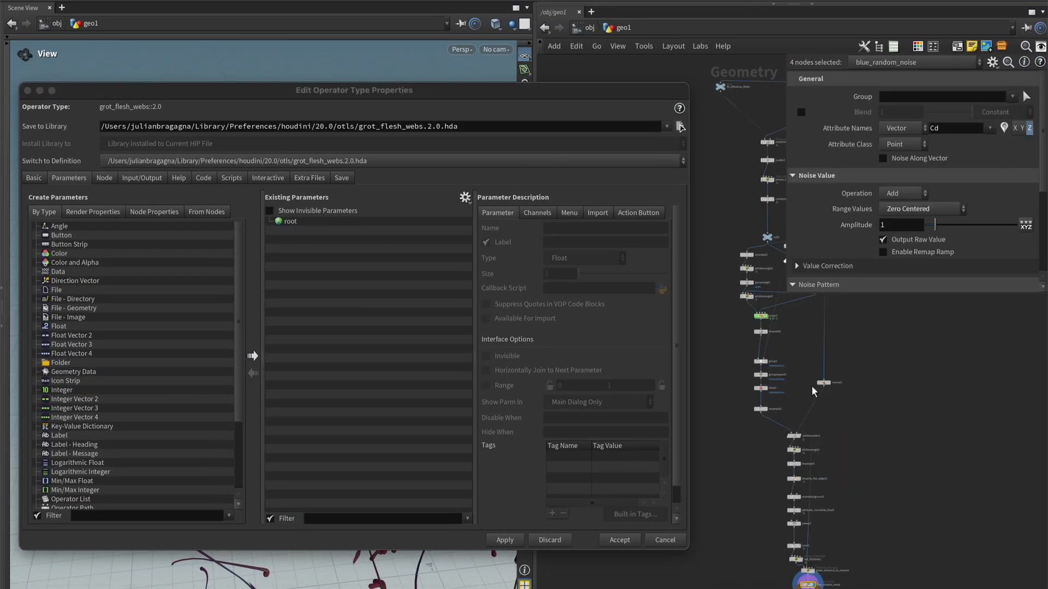
{"action": "middle_click_drag", "start_coordinate": [857, 372], "coordinate": [811, 428]}
{"action": "scroll", "coordinate": [811, 427], "scroll_direction": "up", "scroll_amount": 10}
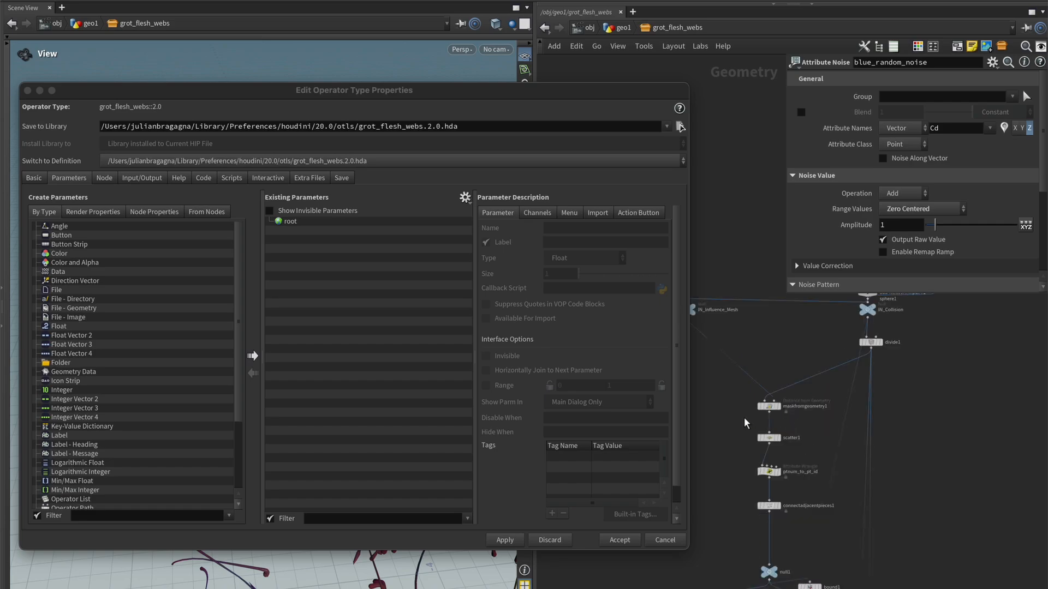
{"action": "mouse_move", "coordinate": [745, 419]}
{"action": "middle_mouse_down"}
{"action": "mouse_move", "coordinate": [779, 384]}
{"action": "mouse_move", "coordinate": [740, 429]}
{"action": "middle_mouse_up"}
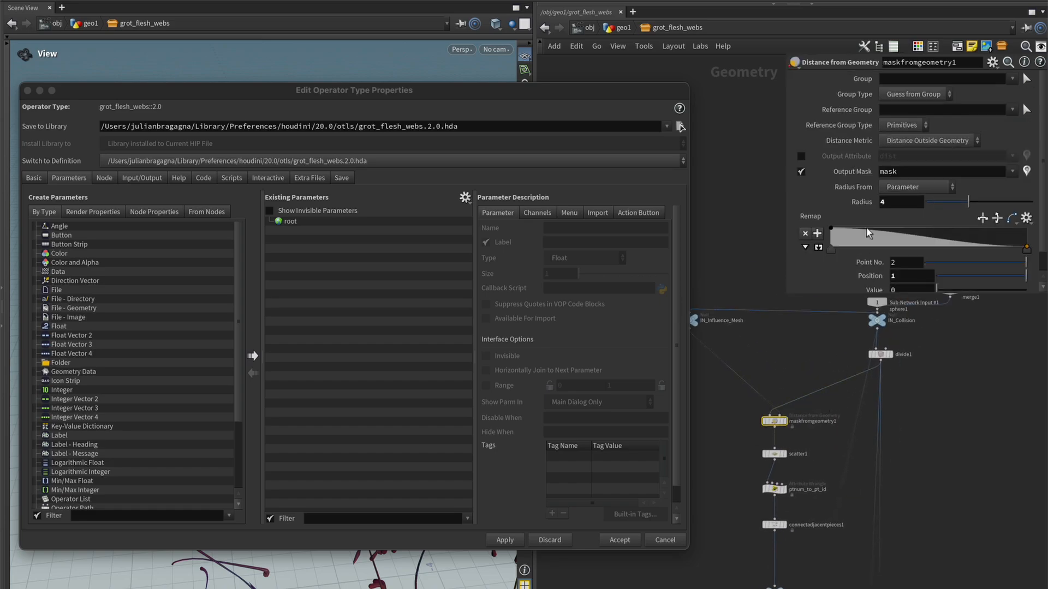
{"action": "left_click_drag", "start_coordinate": [862, 201], "coordinate": [339, 230]}
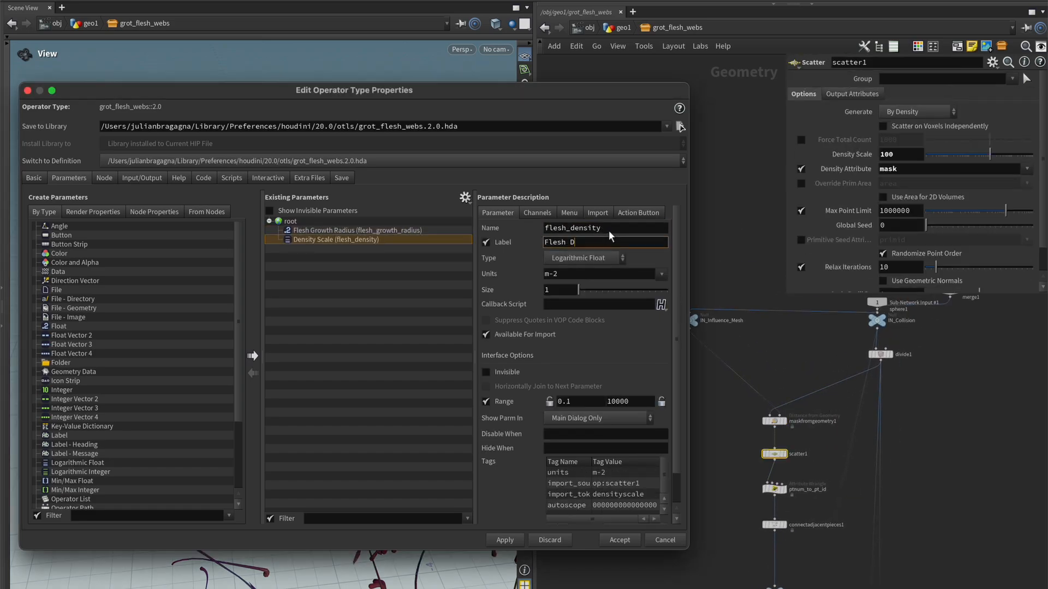
{"action": "left_click", "coordinate": [355, 230]}
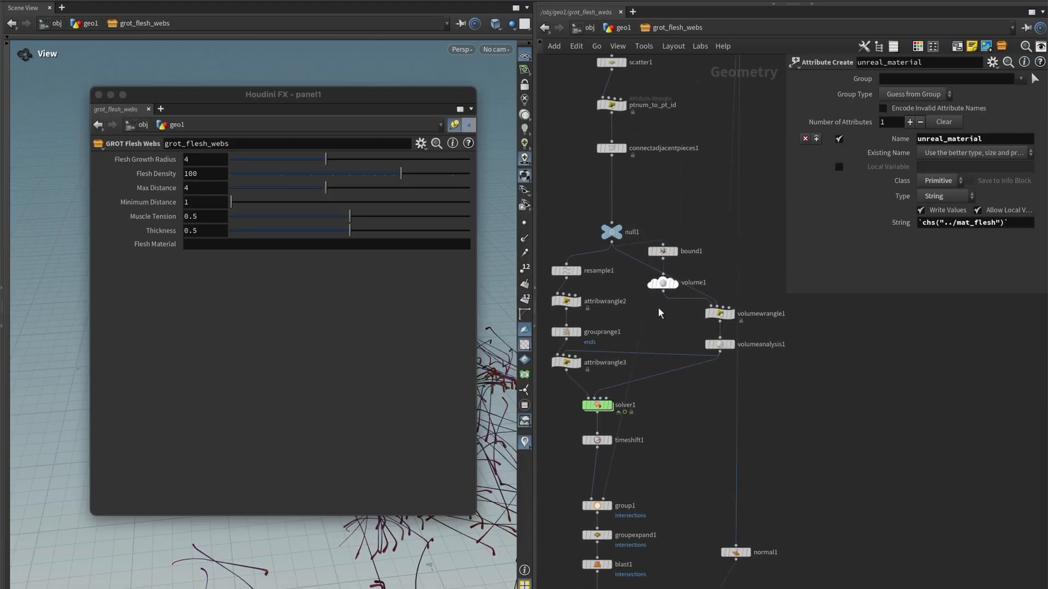
Move the Influence Mesh input node above IN_Influence_Mesh and the Collision Mesh input node above IN_Collision
{"action": "scroll", "coordinate": [657, 306], "scroll_direction": "up", "scroll_amount": 10}
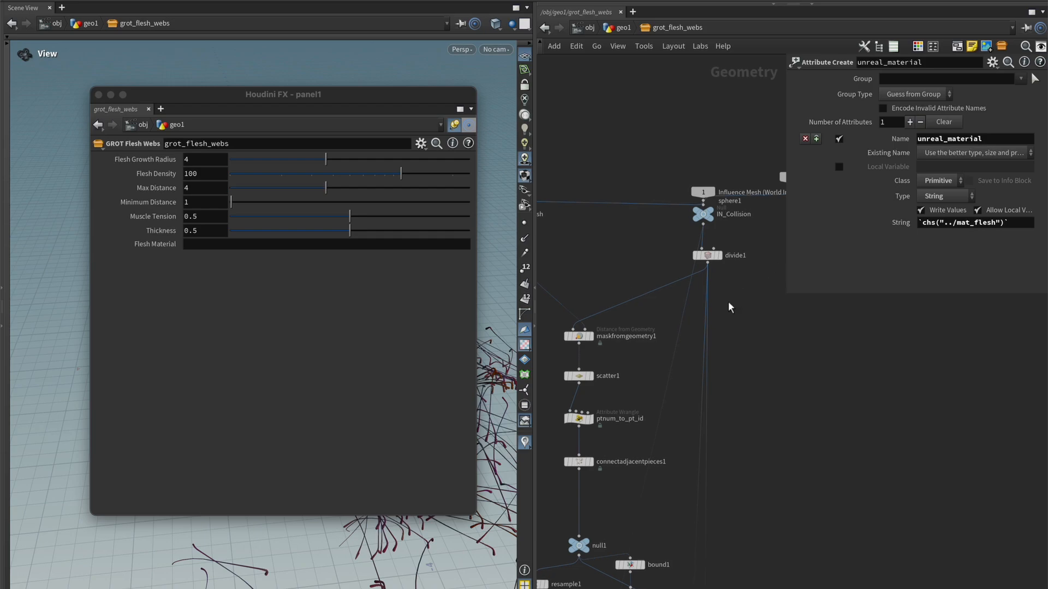
{"action": "middle_click_drag", "start_coordinate": [728, 301], "coordinate": [713, 359]}
{"action": "scroll", "coordinate": [682, 196], "scroll_direction": "down", "scroll_amount": 1}
{"action": "middle_click_drag", "start_coordinate": [694, 257], "coordinate": [735, 253]}
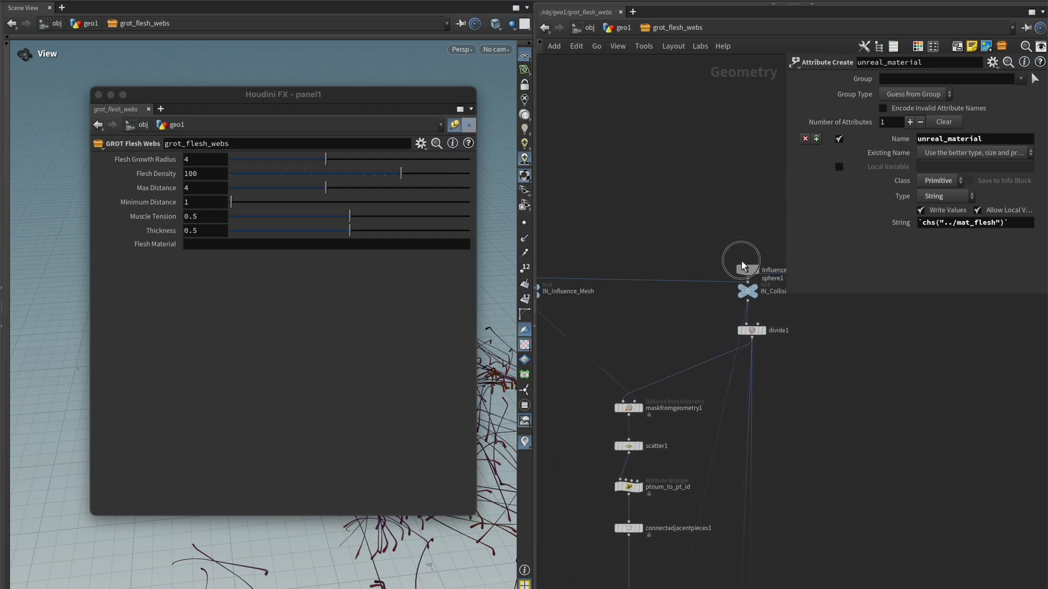
{"action": "left_click_drag", "start_coordinate": [741, 261], "coordinate": [565, 171]}
{"action": "middle_click_drag", "start_coordinate": [678, 216], "coordinate": [585, 190]}
{"action": "left_click_drag", "start_coordinate": [740, 228], "coordinate": [657, 152]}
{"action": "middle_click_drag", "start_coordinate": [690, 257], "coordinate": [715, 217]}
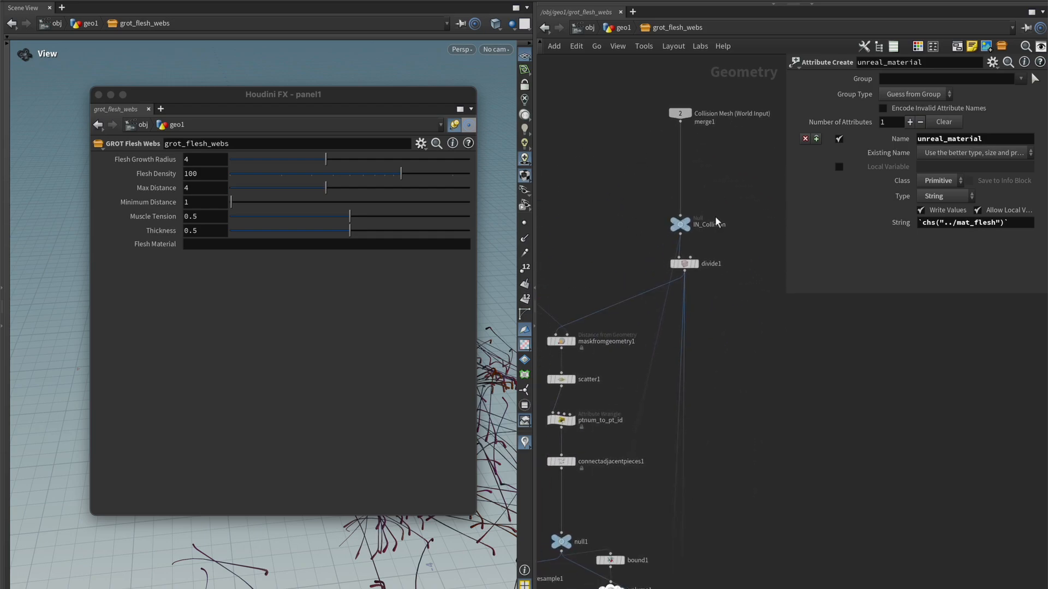
Insert an Attribute Delete node with Delete Non Selected enabled between the Collision Mesh input and IN_Collision, and display its result
{"action": "left_click", "coordinate": [684, 264]}
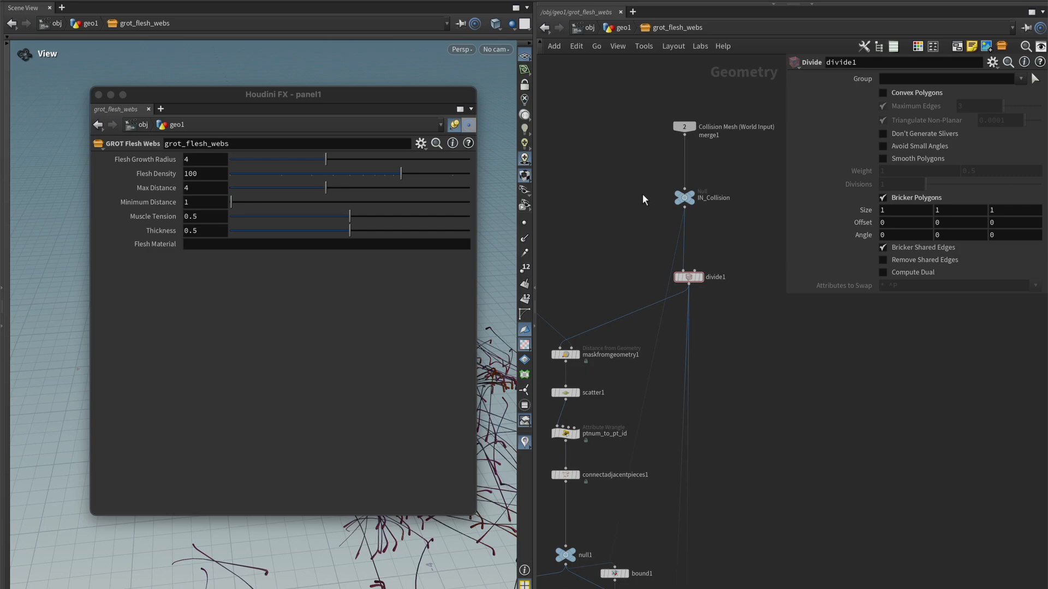
{"action": "key", "text": "Tab"}
{"action": "type", "text": "ade"}
{"action": "key", "text": "Return"}
{"action": "left_click", "coordinate": [687, 161]}
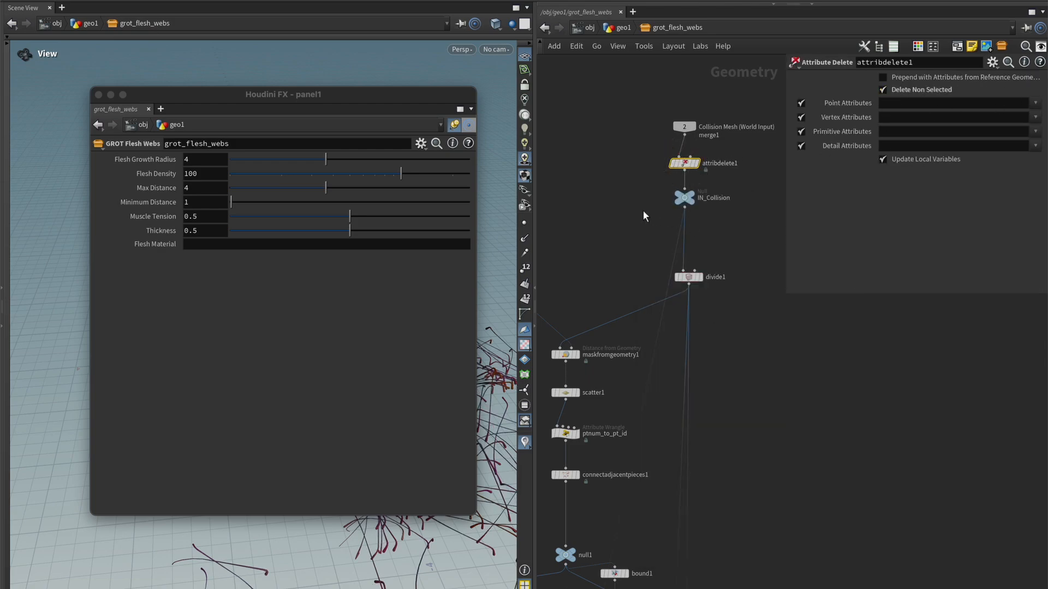
{"action": "middle_click_drag", "start_coordinate": [643, 200], "coordinate": [643, 204]}
{"action": "left_click", "coordinate": [685, 200]}
{"action": "left_click", "coordinate": [688, 172]}
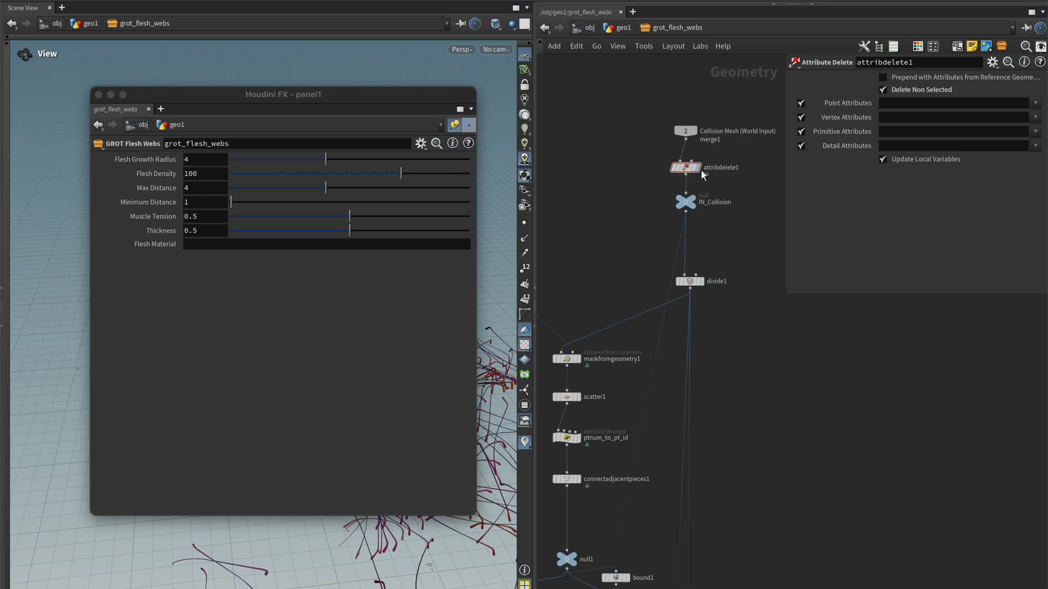
{"action": "left_click", "coordinate": [698, 168]}
{"action": "left_click_drag", "start_coordinate": [390, 97], "coordinate": [333, 455]}
{"action": "middle_click_drag", "start_coordinate": [313, 349], "coordinate": [317, 234]}
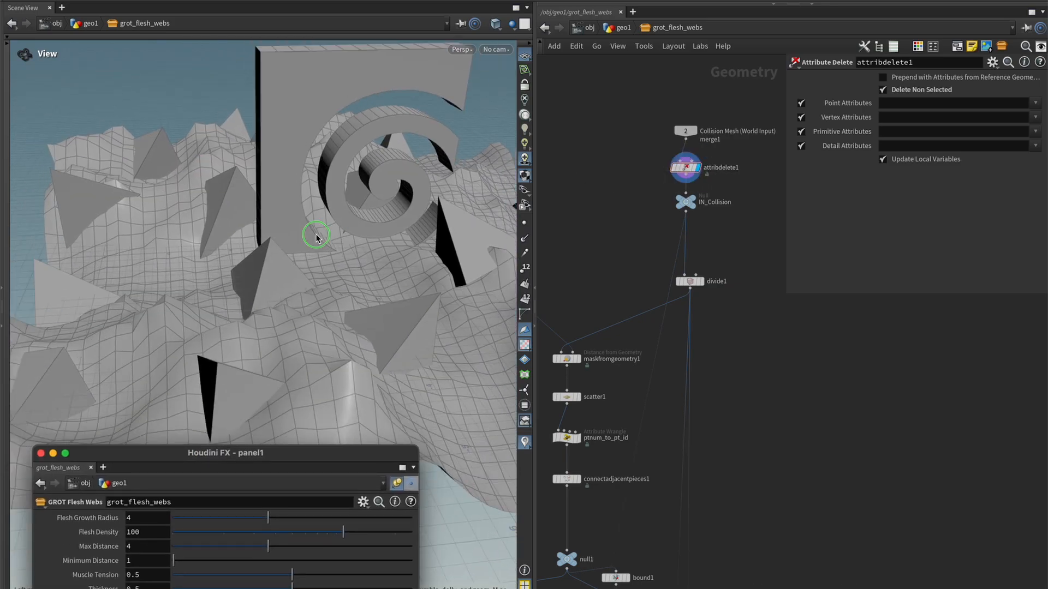
{"action": "left_click_drag", "start_coordinate": [316, 236], "coordinate": [355, 301]}
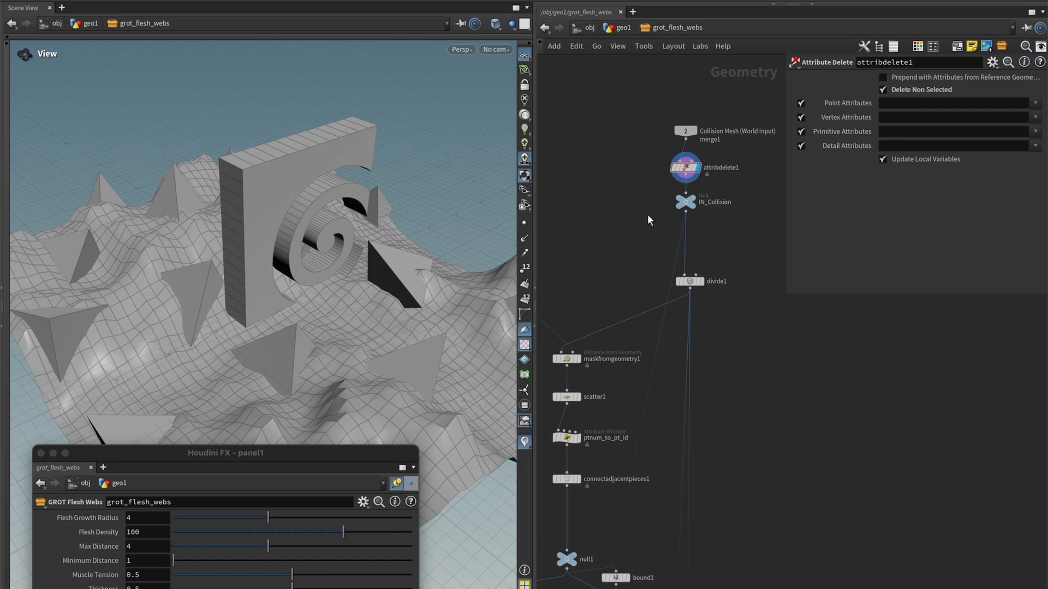
Insert an Unpack node between attribdelete1 and IN_Collision and display its result
{"action": "middle_click_drag", "start_coordinate": [648, 215], "coordinate": [640, 241]}
{"action": "left_click_drag", "start_coordinate": [677, 228], "coordinate": [677, 244]}
{"action": "scroll", "coordinate": [649, 223], "scroll_direction": "up", "scroll_amount": 3}
{"action": "key", "text": "Tab"}
{"action": "type", "text": "u"}
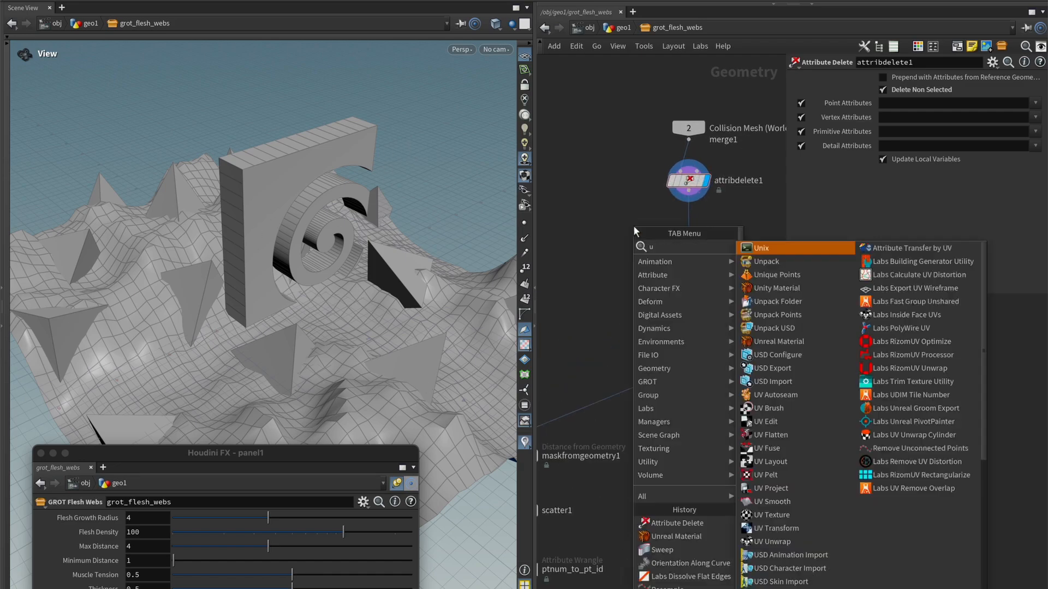
{"action": "type", "text": "npa"}
{"action": "key", "text": "Return"}
{"action": "left_click", "coordinate": [637, 236]}
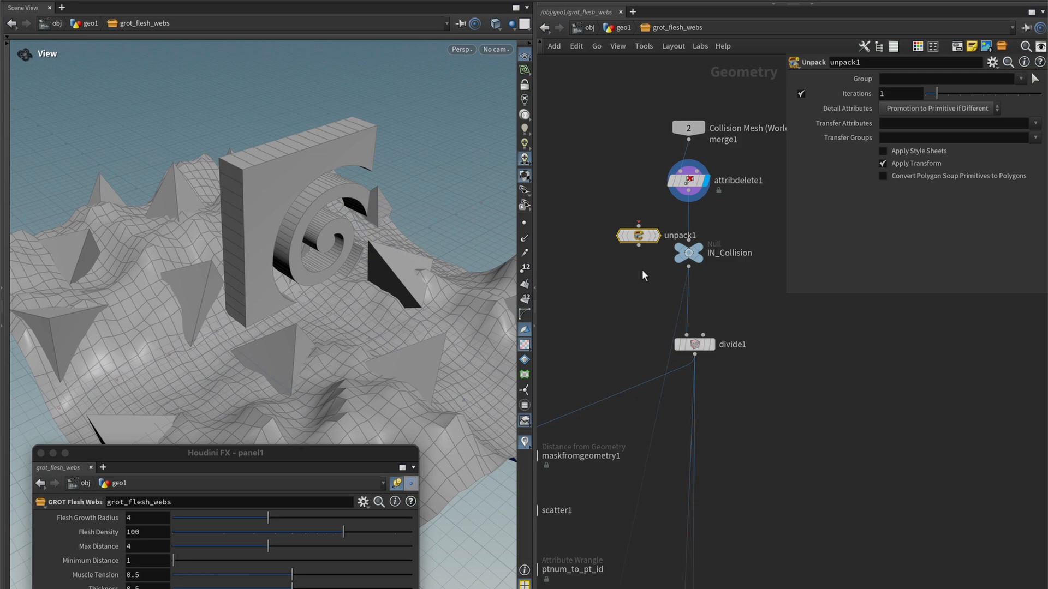
{"action": "left_click_drag", "start_coordinate": [640, 241], "coordinate": [689, 227]}
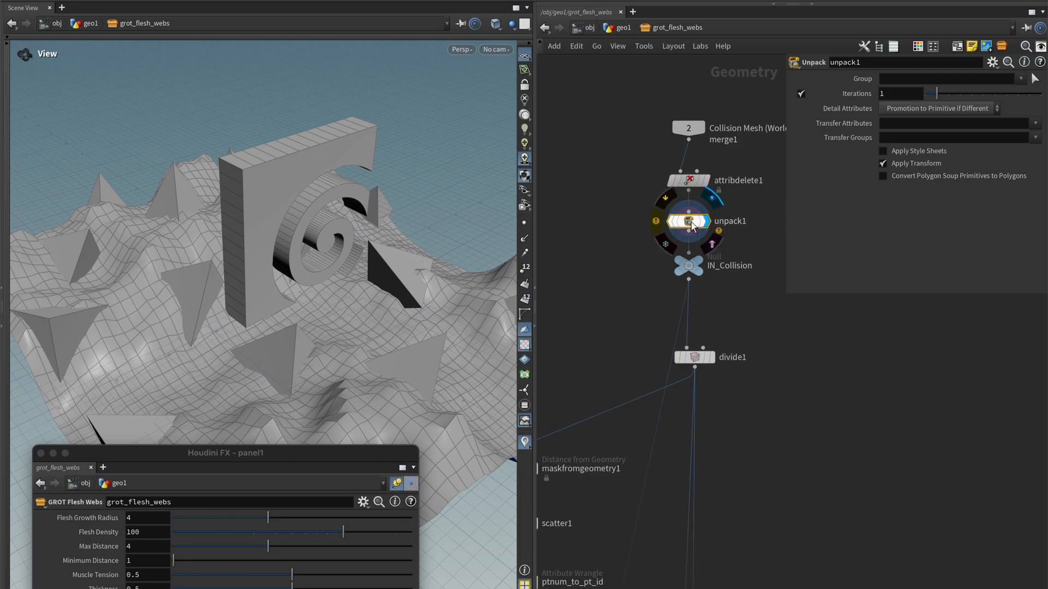
{"action": "middle_click", "coordinate": [690, 223]}
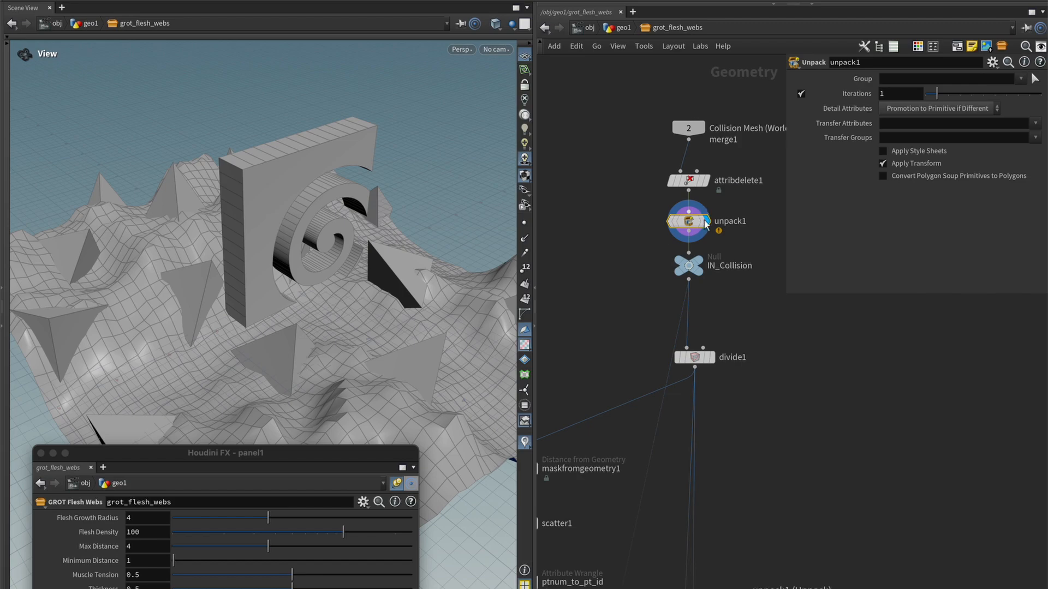
Turn off the Iterations limit on unpack1 and close the floating asset parameter window
{"action": "left_click", "coordinate": [689, 265]}
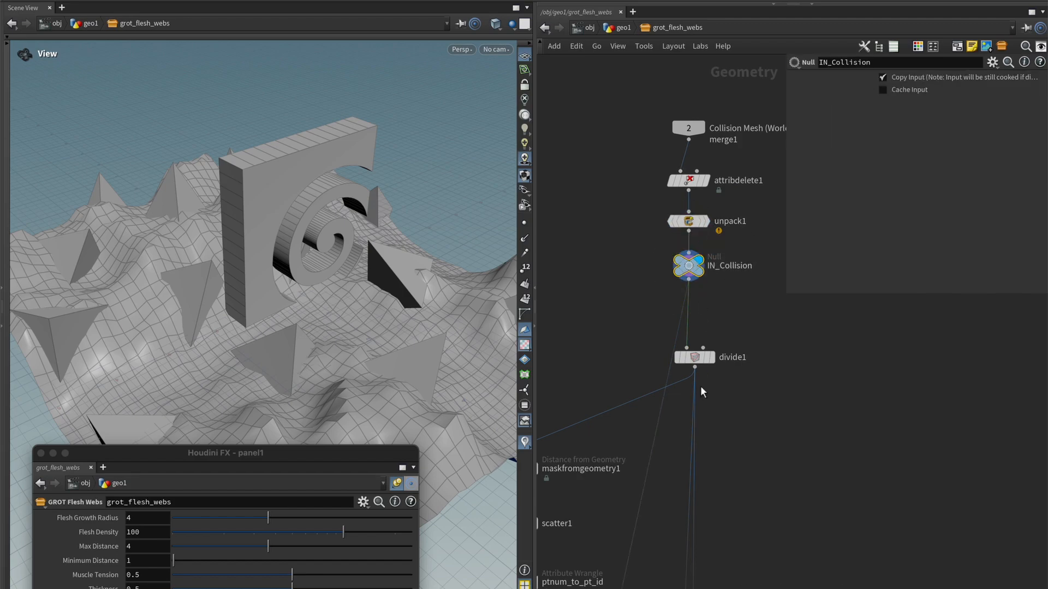
{"action": "left_click", "coordinate": [735, 234]}
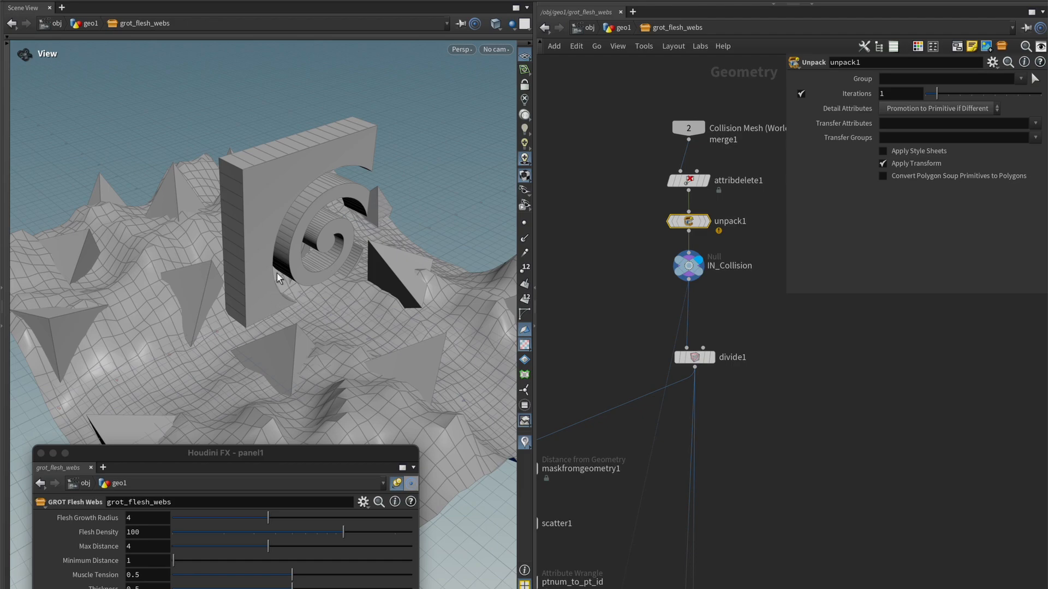
{"action": "left_click_drag", "start_coordinate": [330, 463], "coordinate": [386, 117]}
{"action": "left_click", "coordinate": [87, 107]}
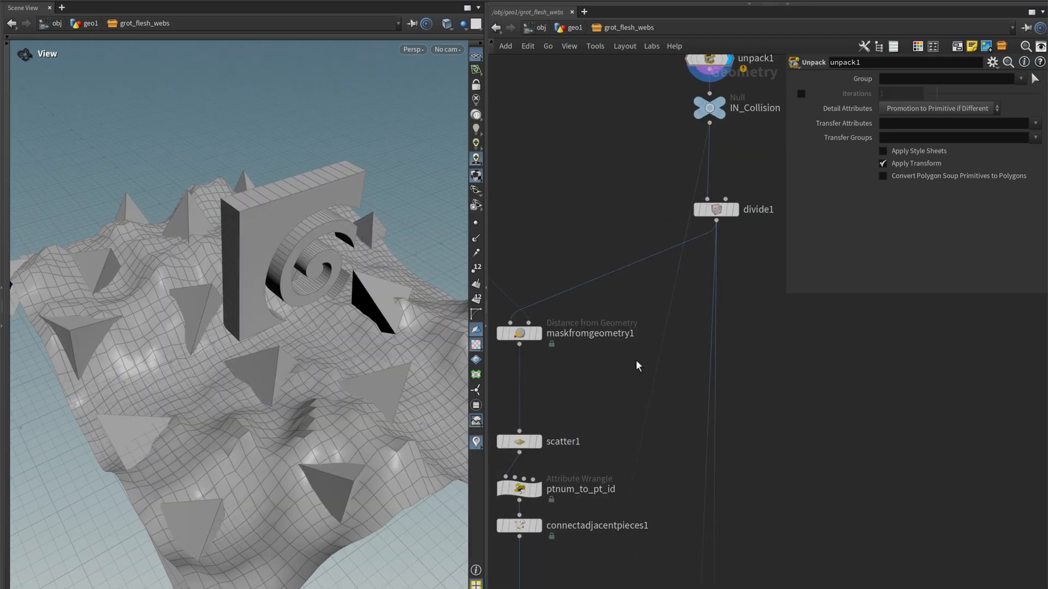
Space out scatter1 and connectadjacentpieces1 in the network and display the scattered points
{"action": "middle_click_drag", "start_coordinate": [636, 359], "coordinate": [680, 252]}
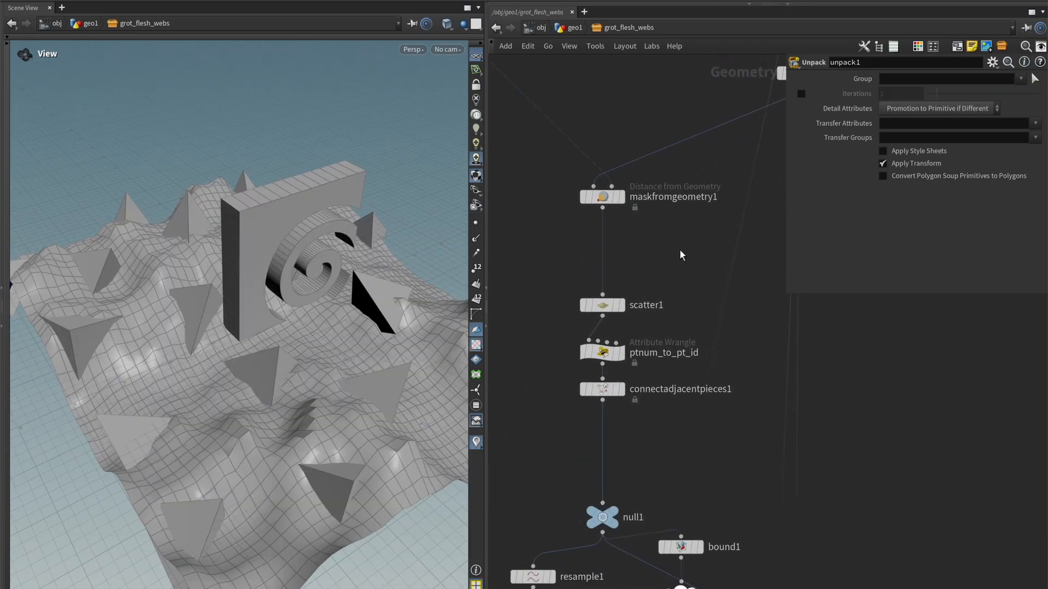
{"action": "middle_click_drag", "start_coordinate": [627, 458], "coordinate": [629, 474]}
{"action": "left_click", "coordinate": [616, 325]}
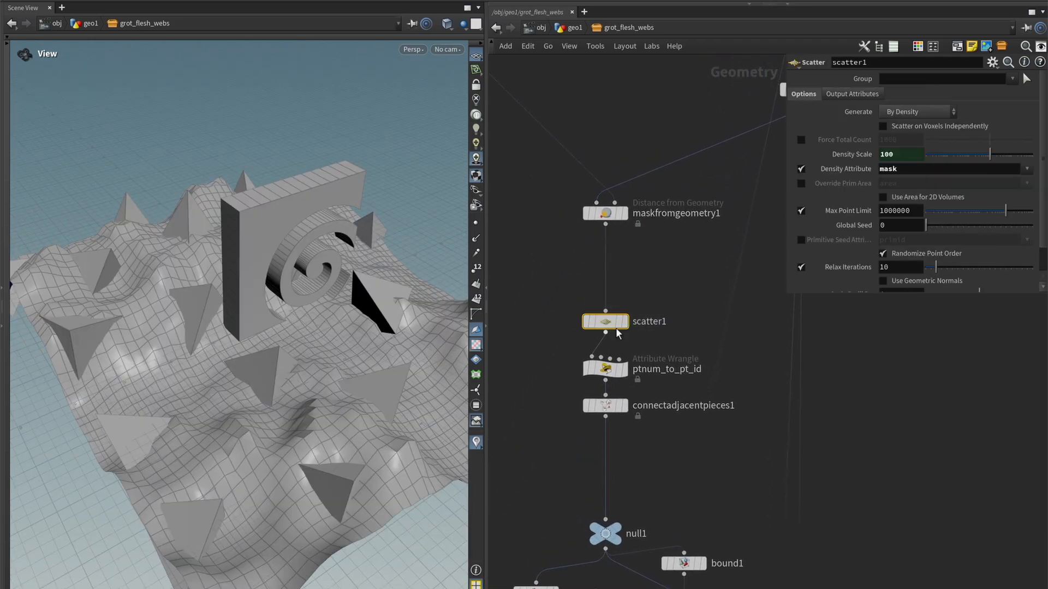
{"action": "mouse_move", "coordinate": [613, 327]}
{"action": "left_mouse_down"}
{"action": "mouse_move", "coordinate": [613, 297]}
{"action": "mouse_move", "coordinate": [612, 310]}
{"action": "left_mouse_up"}
{"action": "left_click_drag", "start_coordinate": [610, 406], "coordinate": [545, 477]}
{"action": "left_click", "coordinate": [625, 300]}
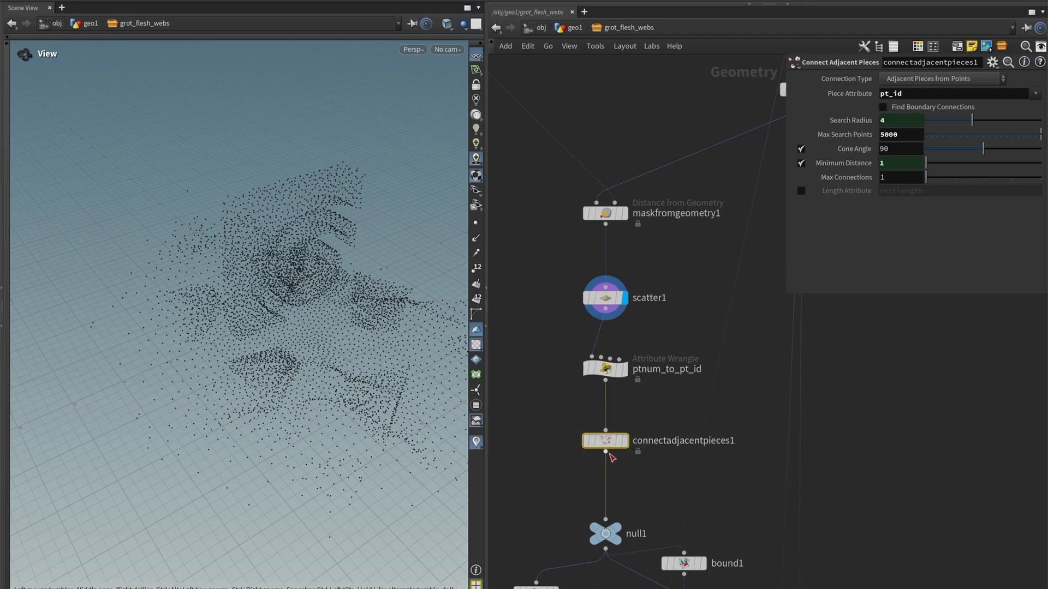
{"action": "left_click_drag", "start_coordinate": [298, 323], "coordinate": [275, 352]}
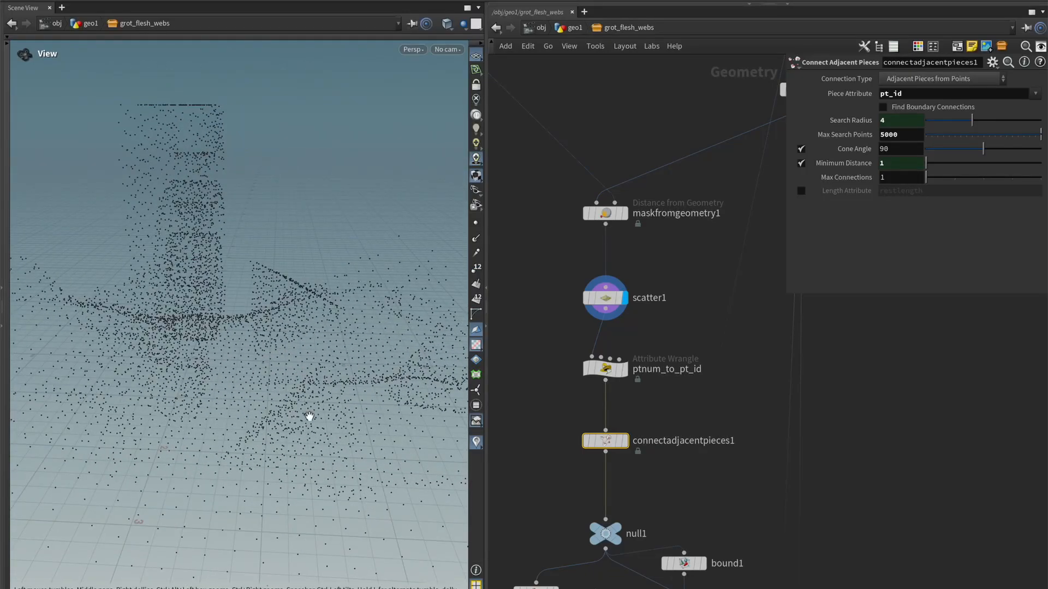
{"action": "left_click_drag", "start_coordinate": [269, 290], "coordinate": [304, 309]}
Insert a Normal node between maskfromgeometry1 and scatter1
{"action": "left_click_drag", "start_coordinate": [657, 321], "coordinate": [560, 277]}
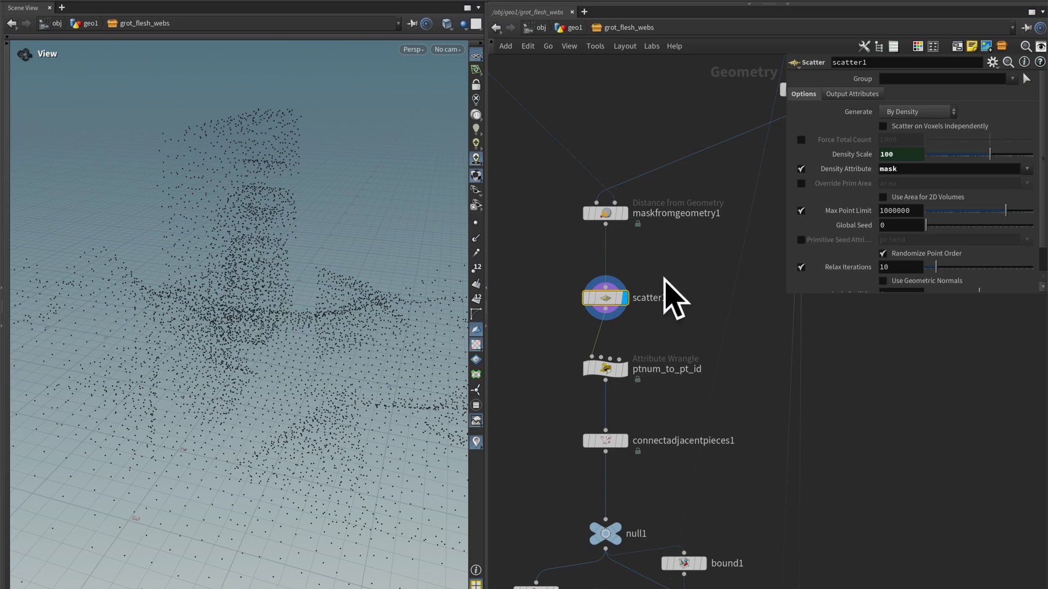
{"action": "middle_click_drag", "start_coordinate": [665, 375], "coordinate": [663, 384]}
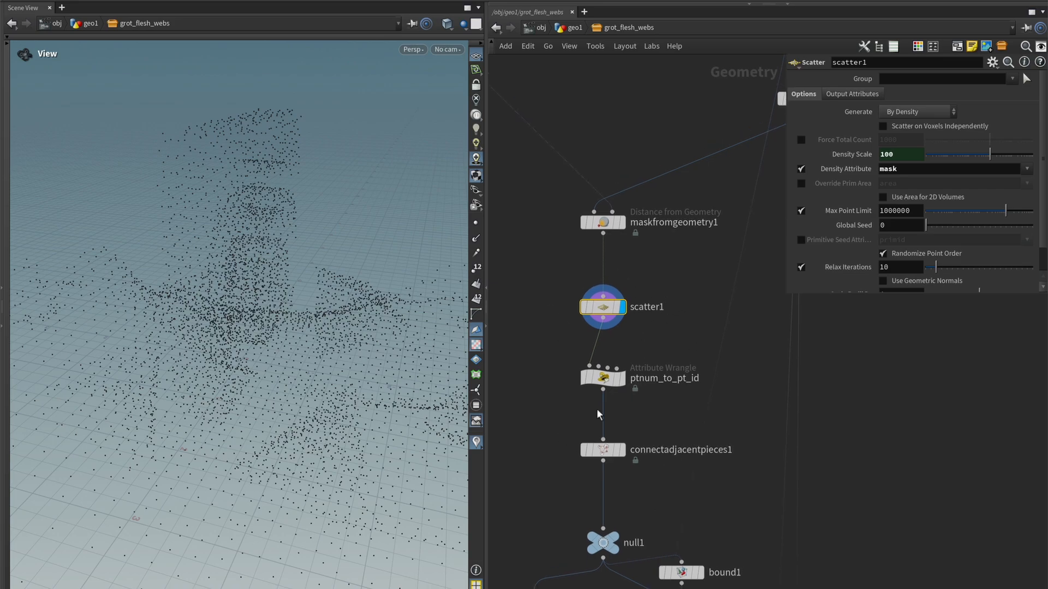
{"action": "key", "text": "Tab"}
{"action": "type", "text": "nor"}
{"action": "key", "text": "Return"}
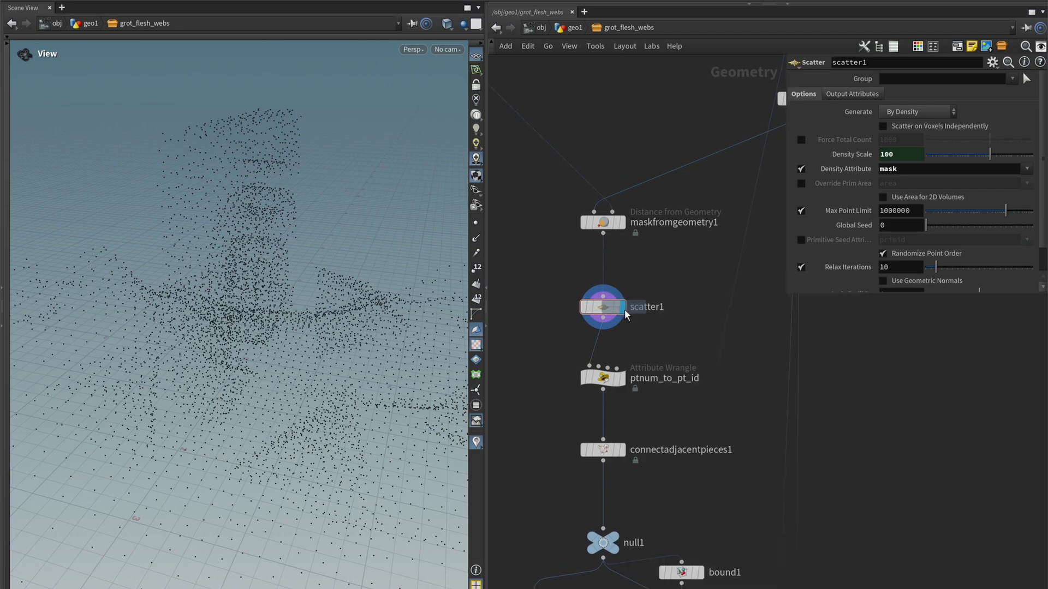
{"action": "left_click", "coordinate": [605, 270]}
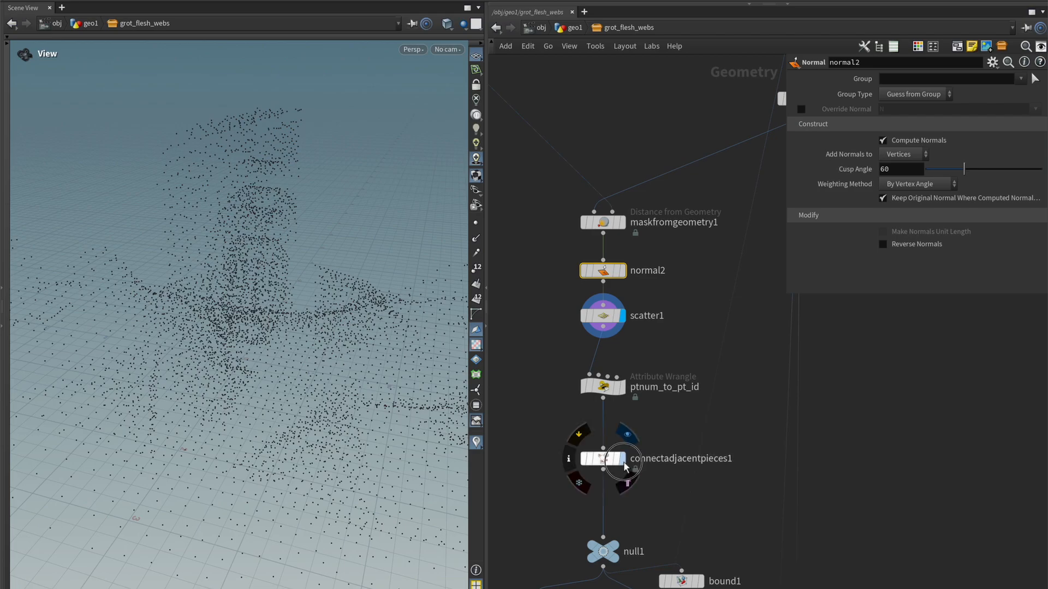
Display connectadjacentpieces1 and toggle the bypass of normal2 to compare the connection lines with and without computed normals
{"action": "left_click", "coordinate": [624, 461]}
{"action": "left_click", "coordinate": [594, 475]}
{"action": "mouse_move", "coordinate": [603, 272]}
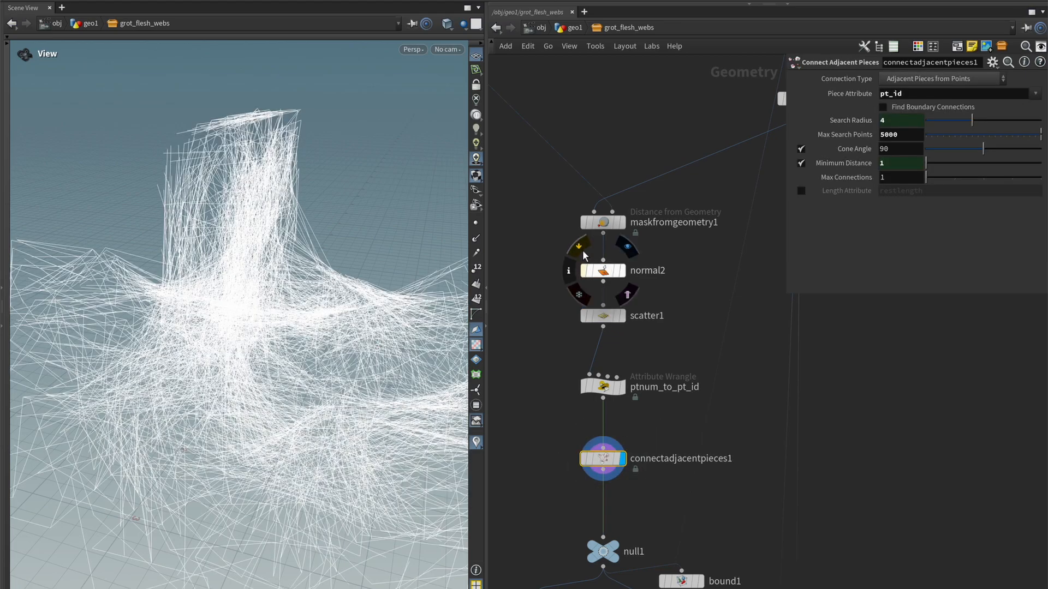
{"action": "left_click", "coordinate": [582, 250]}
{"action": "left_click", "coordinate": [582, 250]}
{"action": "left_click", "coordinate": [582, 251]}
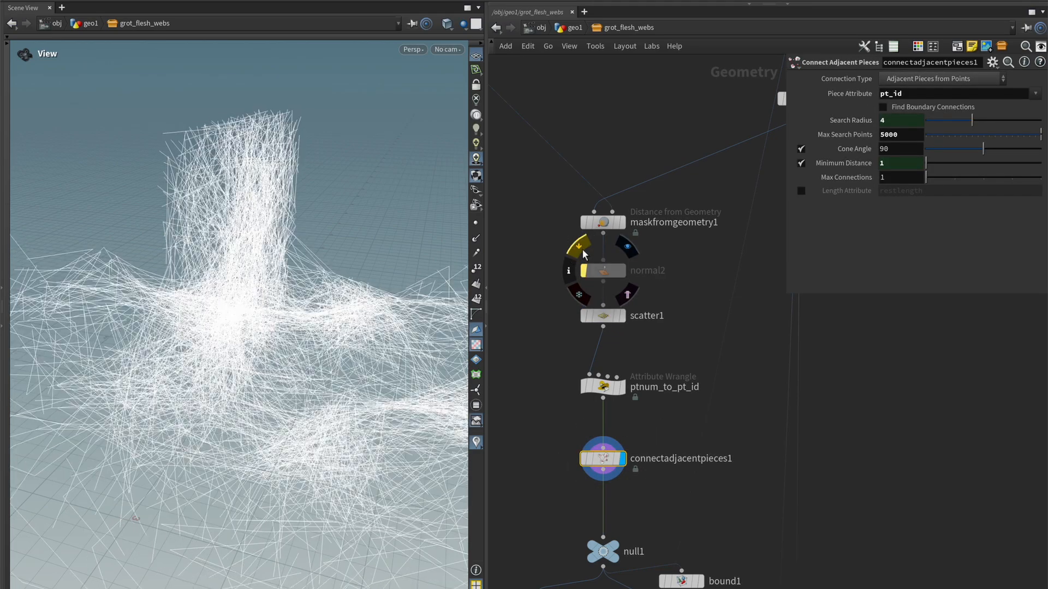
{"action": "left_click", "coordinate": [582, 251]}
{"action": "left_click_drag", "start_coordinate": [344, 213], "coordinate": [287, 206]}
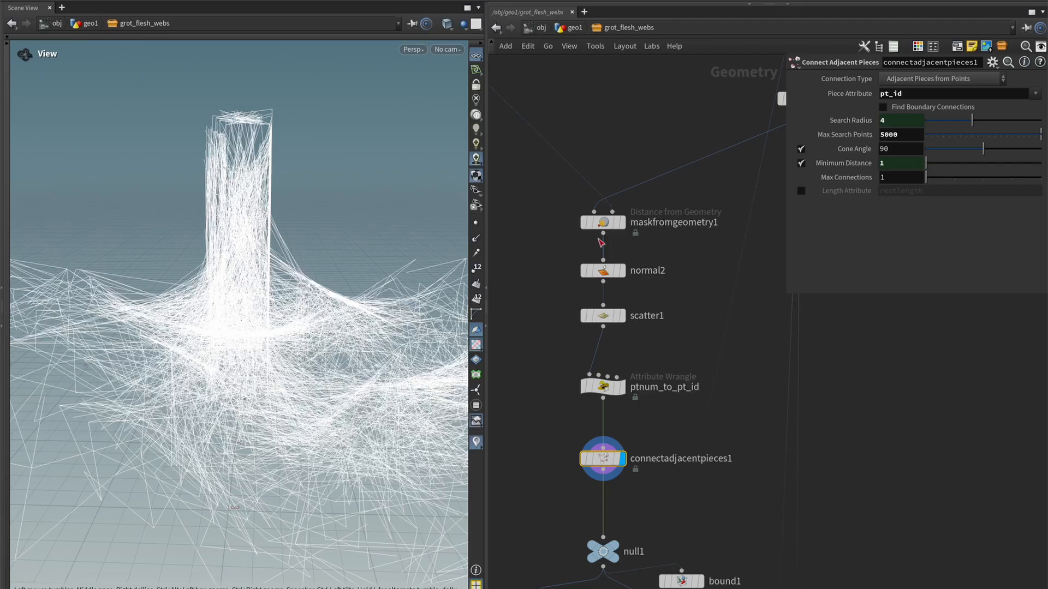
{"action": "mouse_move", "coordinate": [600, 266]}
{"action": "left_click", "coordinate": [581, 251]}
{"action": "left_click", "coordinate": [581, 251]}
{"action": "left_click", "coordinate": [582, 252]}
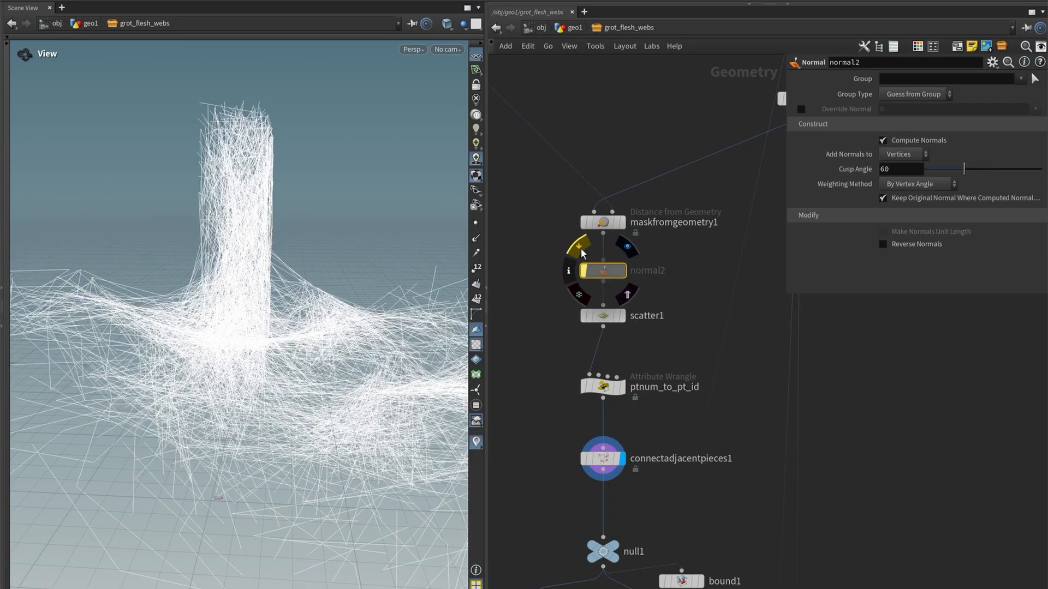
{"action": "left_click_drag", "start_coordinate": [245, 180], "coordinate": [335, 224]}
{"action": "left_click", "coordinate": [583, 271]}
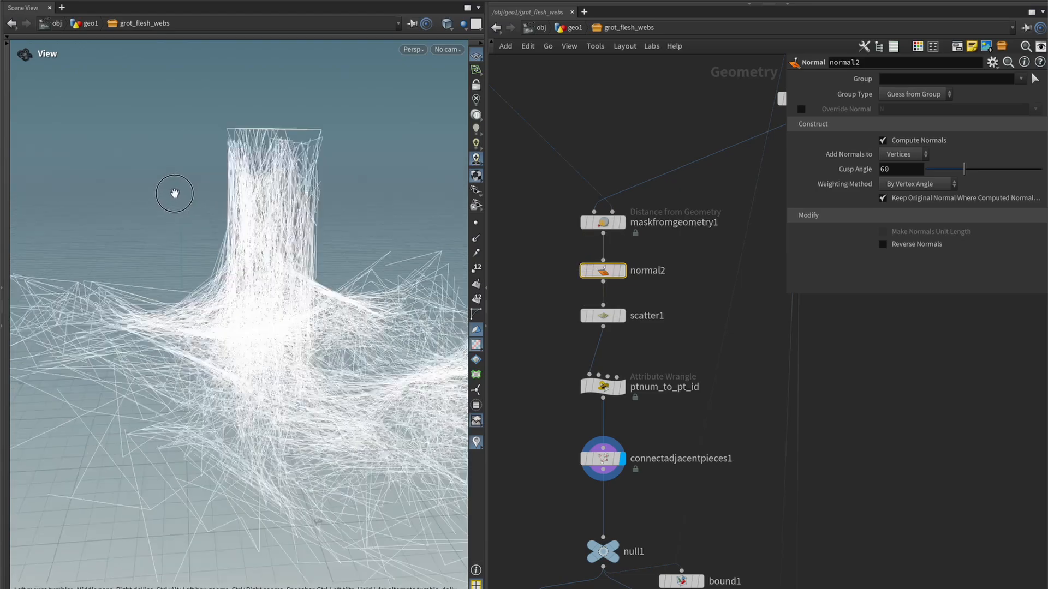
Show the point normals on scatter1's output, examine their directions from several angles, and hide them again
{"action": "left_click_drag", "start_coordinate": [174, 193], "coordinate": [154, 225]}
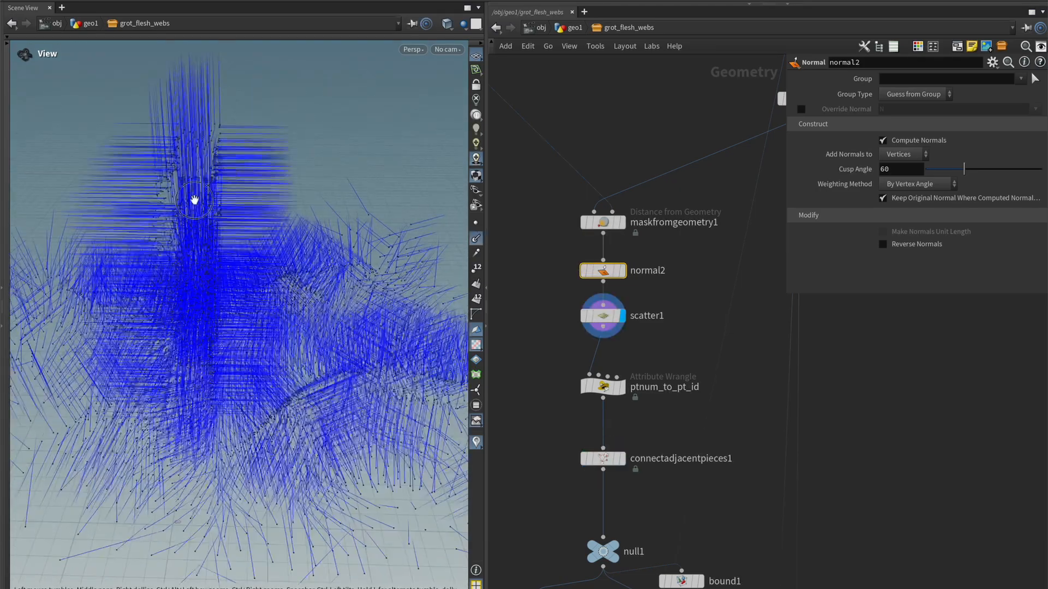
{"action": "left_click_drag", "start_coordinate": [195, 199], "coordinate": [234, 186]}
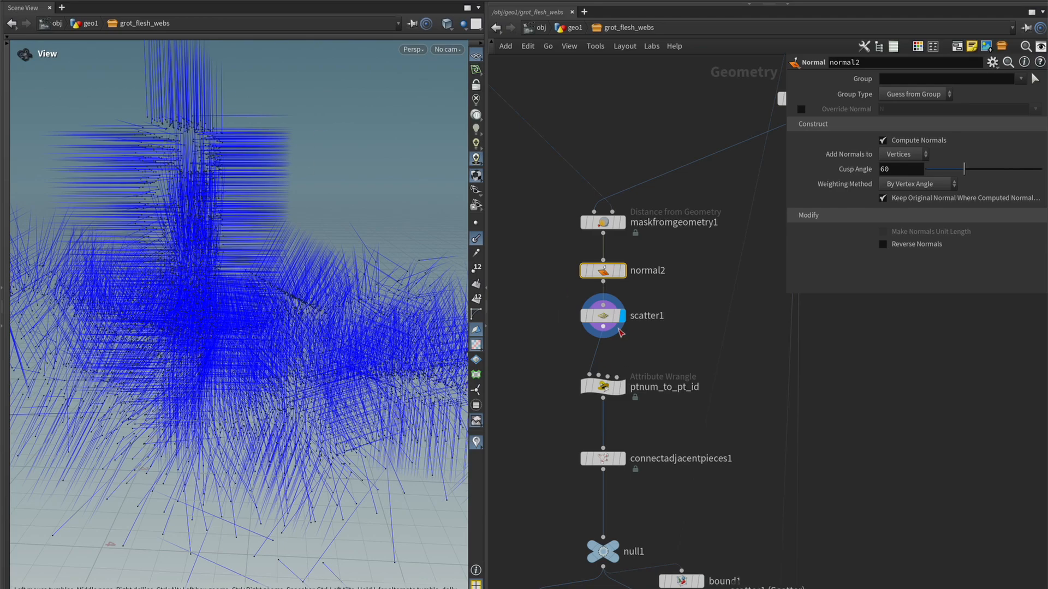
{"action": "left_click_drag", "start_coordinate": [345, 343], "coordinate": [328, 384]}
{"action": "middle_click_drag", "start_coordinate": [638, 355], "coordinate": [642, 334]}
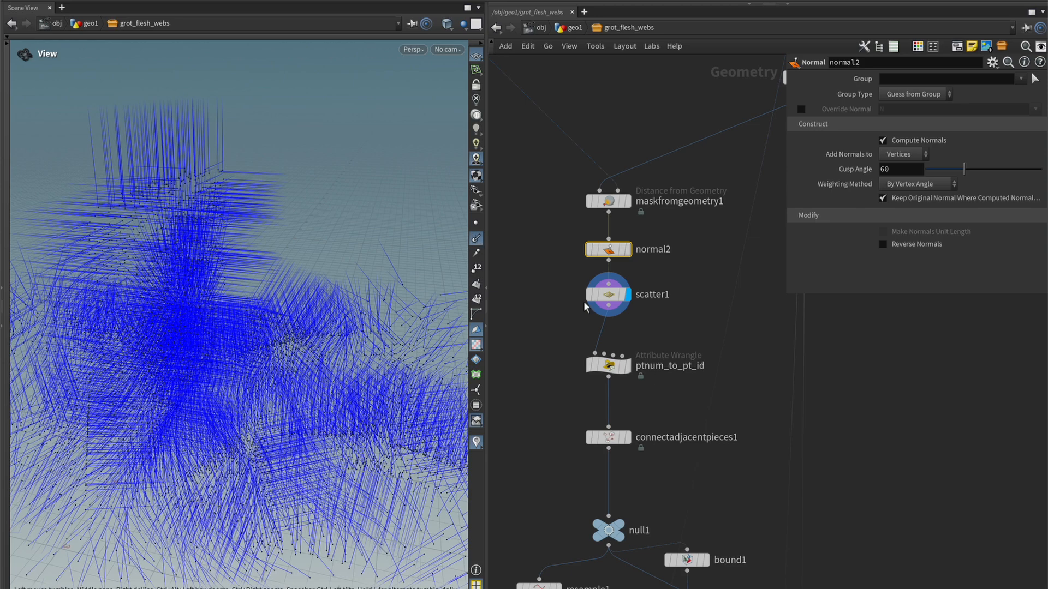
{"action": "left_click", "coordinate": [474, 243]}
Display the final result of the asset network at output0
{"action": "scroll", "coordinate": [551, 311], "scroll_direction": "down", "scroll_amount": 8}
{"action": "middle_click_drag", "start_coordinate": [589, 382], "coordinate": [603, 112]}
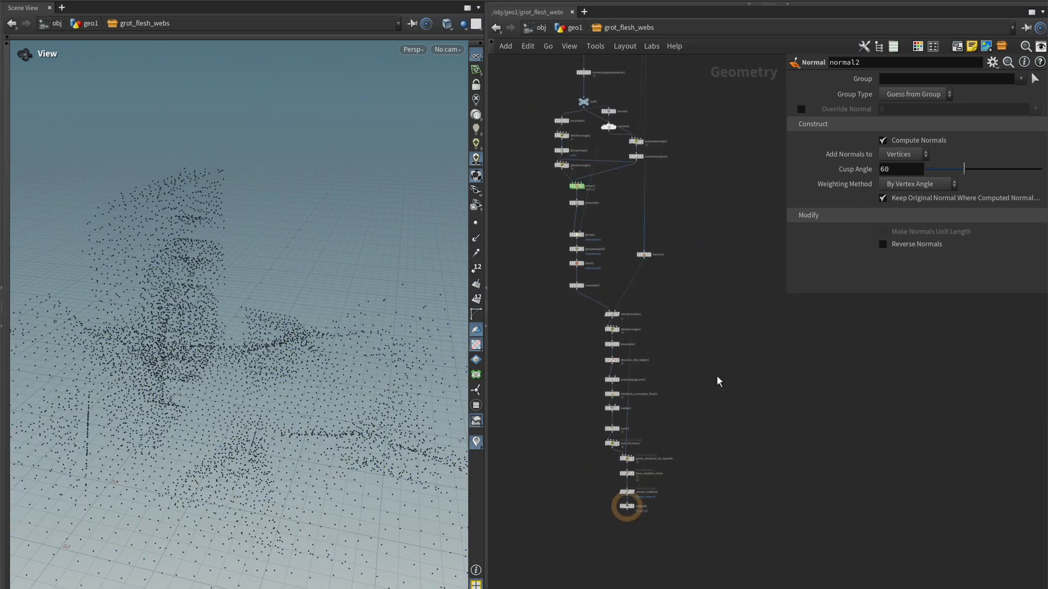
{"action": "middle_click_drag", "start_coordinate": [625, 539], "coordinate": [634, 455]}
{"action": "scroll", "coordinate": [634, 454], "scroll_direction": "up", "scroll_amount": 8}
{"action": "middle_click_drag", "start_coordinate": [668, 361], "coordinate": [630, 467]}
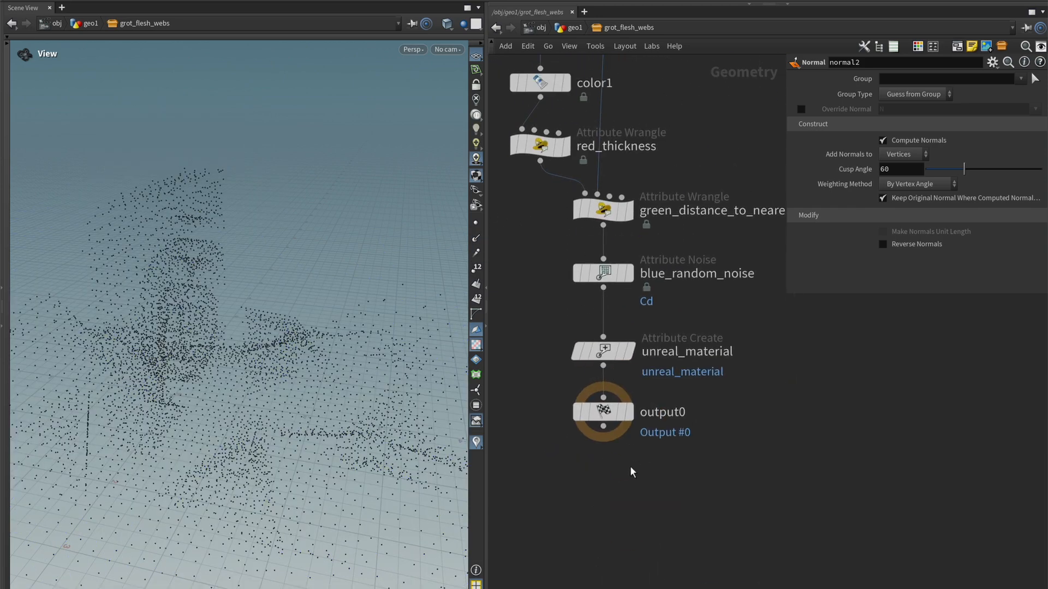
{"action": "left_click", "coordinate": [630, 414]}
Review the asset network from output0 up to the mesh inputs, select normal2, and examine the coloured flesh webs
{"action": "scroll", "coordinate": [565, 338], "scroll_direction": "down", "scroll_amount": 4}
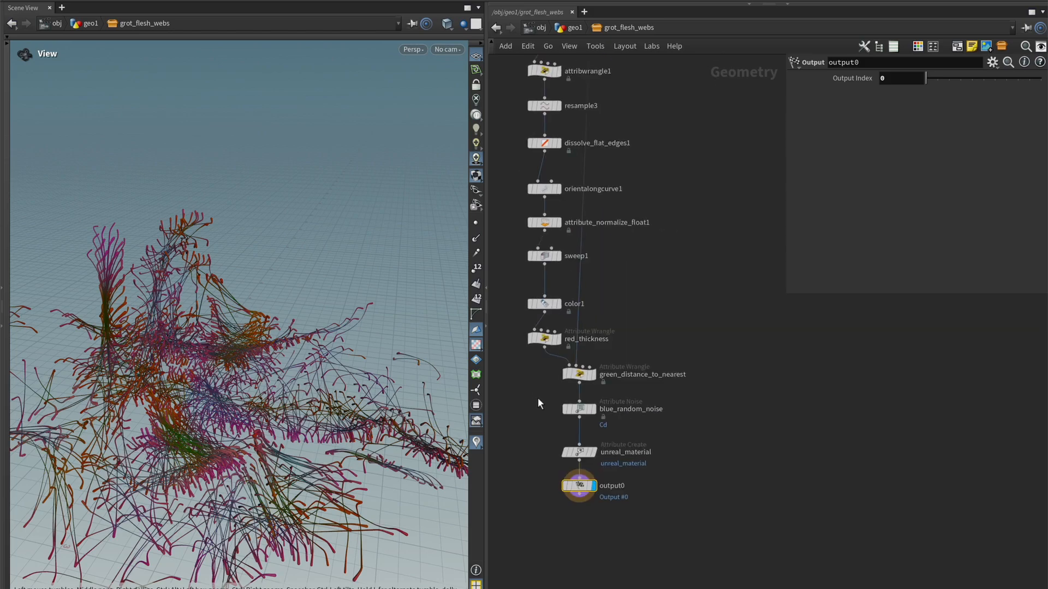
{"action": "middle_click_drag", "start_coordinate": [643, 261], "coordinate": [661, 341]}
{"action": "middle_click_drag", "start_coordinate": [599, 237], "coordinate": [630, 372]}
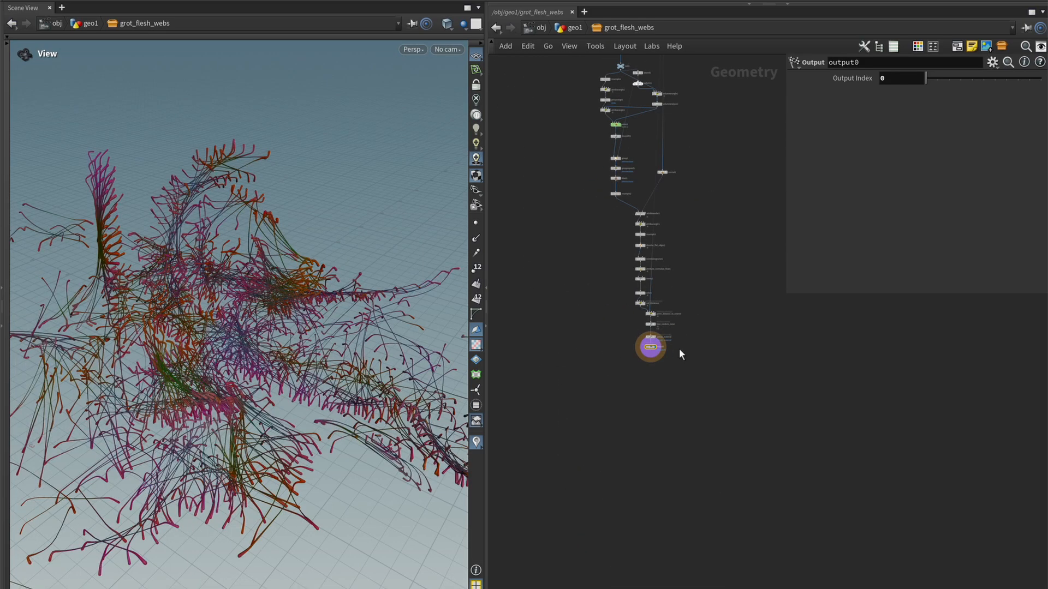
{"action": "scroll", "coordinate": [679, 348], "scroll_direction": "up", "scroll_amount": 7}
{"action": "middle_click_drag", "start_coordinate": [681, 336], "coordinate": [676, 362]}
{"action": "scroll", "coordinate": [678, 295], "scroll_direction": "down", "scroll_amount": 7}
{"action": "middle_click_drag", "start_coordinate": [669, 219], "coordinate": [675, 483]}
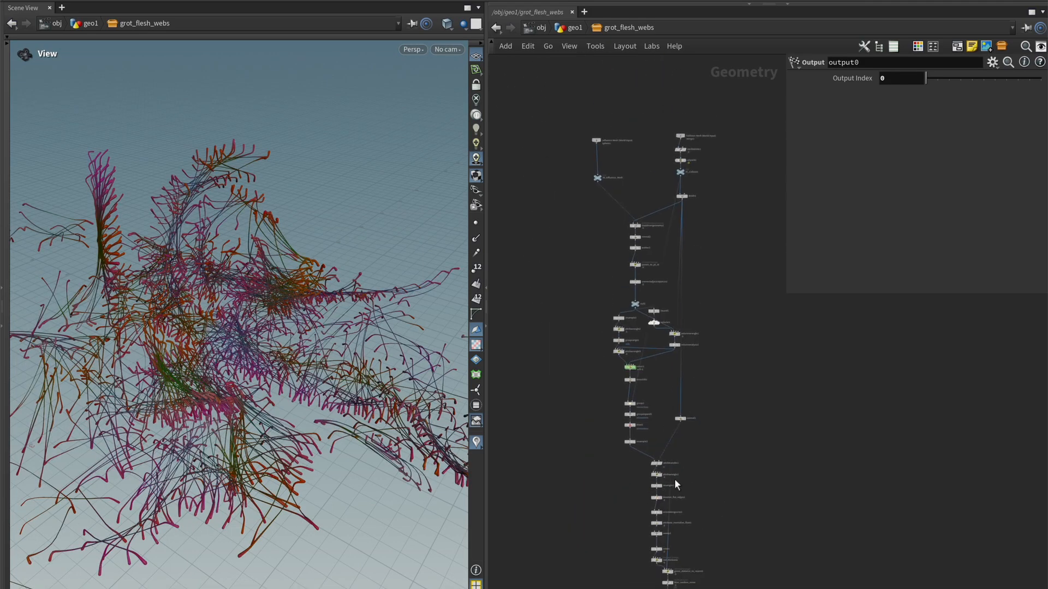
{"action": "scroll", "coordinate": [636, 239], "scroll_direction": "up", "scroll_amount": 7}
{"action": "middle_click_drag", "start_coordinate": [636, 238], "coordinate": [617, 354]}
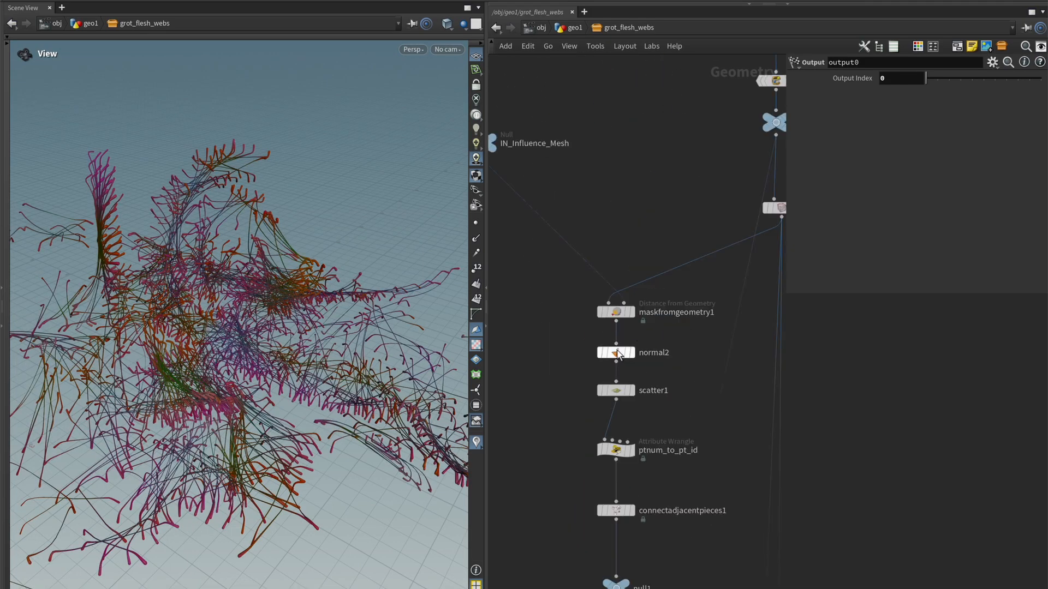
{"action": "left_click", "coordinate": [640, 368]}
{"action": "mouse_move", "coordinate": [277, 277]}
{"action": "left_mouse_down"}
{"action": "mouse_move", "coordinate": [245, 264]}
{"action": "mouse_move", "coordinate": [241, 273]}
{"action": "mouse_move", "coordinate": [259, 283]}
{"action": "left_mouse_up"}
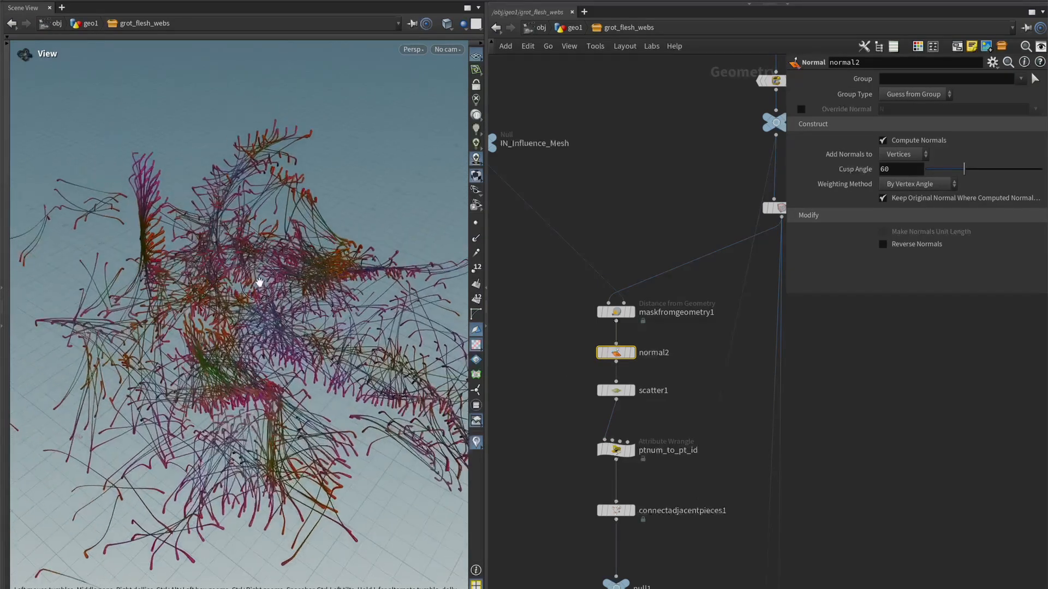
Toggle the bypass of normal2 on and off and compare the resulting flesh webs from different angles
{"action": "left_click", "coordinate": [595, 333]}
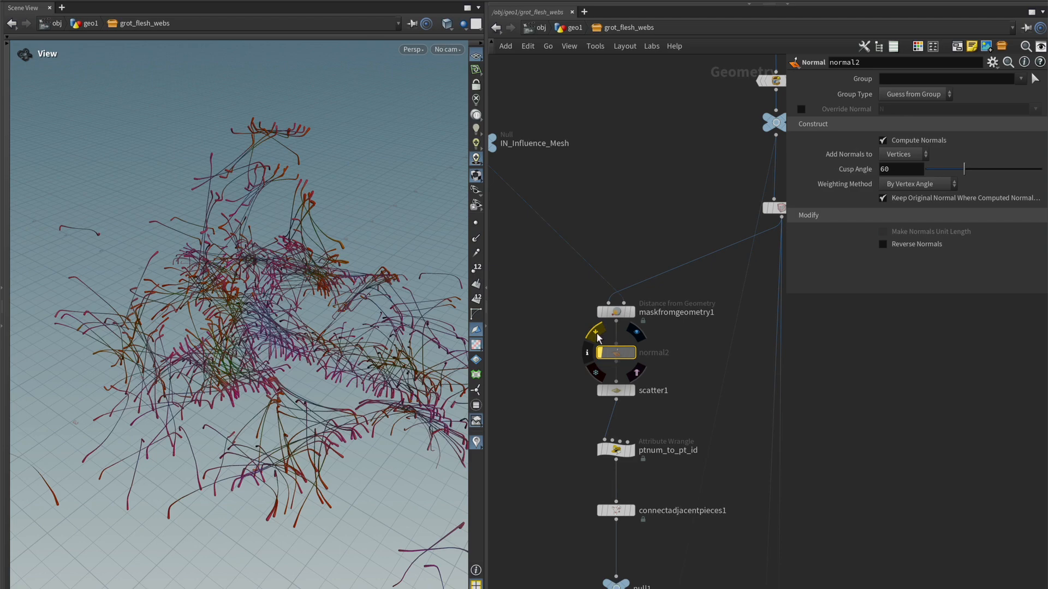
{"action": "left_click", "coordinate": [596, 341]}
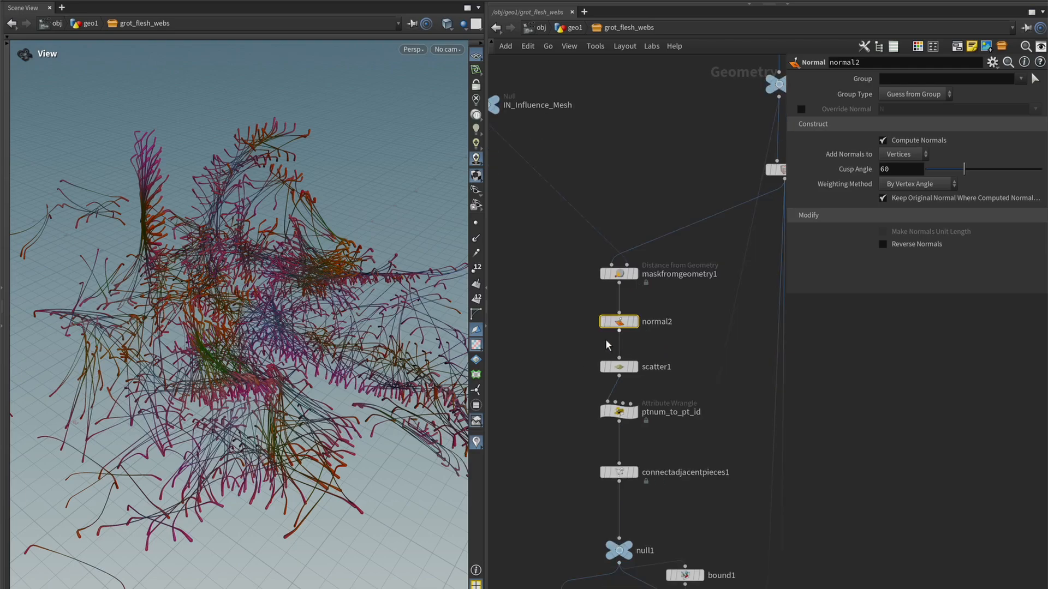
{"action": "left_click_drag", "start_coordinate": [574, 343], "coordinate": [708, 300]}
{"action": "left_click_drag", "start_coordinate": [284, 256], "coordinate": [232, 287]}
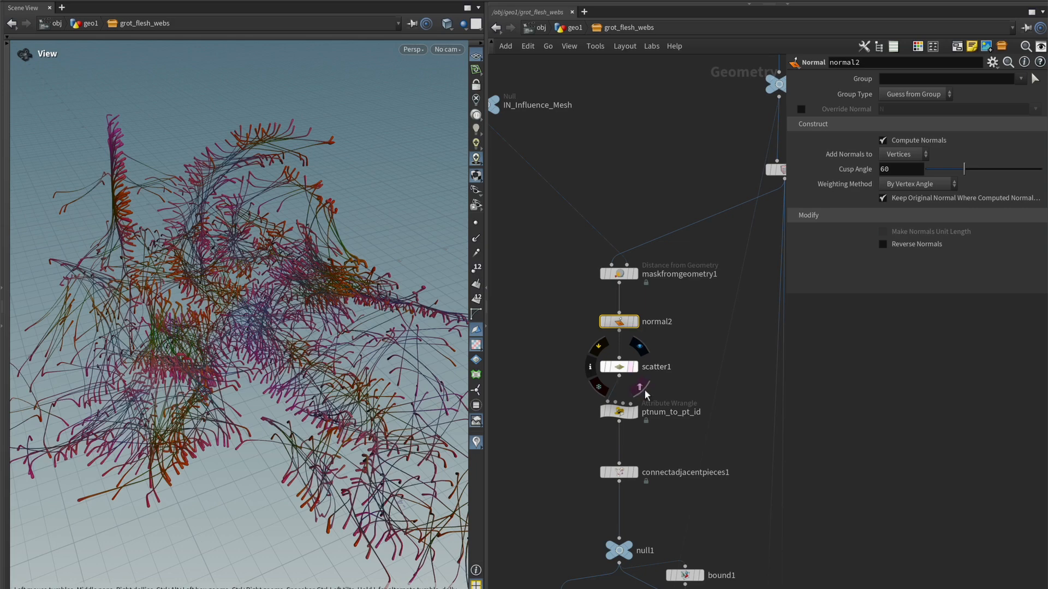
Select connectadjacentpieces1 below scatter1 and review its connection settings
{"action": "left_click", "coordinate": [622, 369]}
{"action": "scroll", "coordinate": [680, 518], "scroll_direction": "up", "scroll_amount": 3}
{"action": "middle_click_drag", "start_coordinate": [680, 519], "coordinate": [679, 433]}
{"action": "left_click_drag", "start_coordinate": [523, 414], "coordinate": [783, 328]}
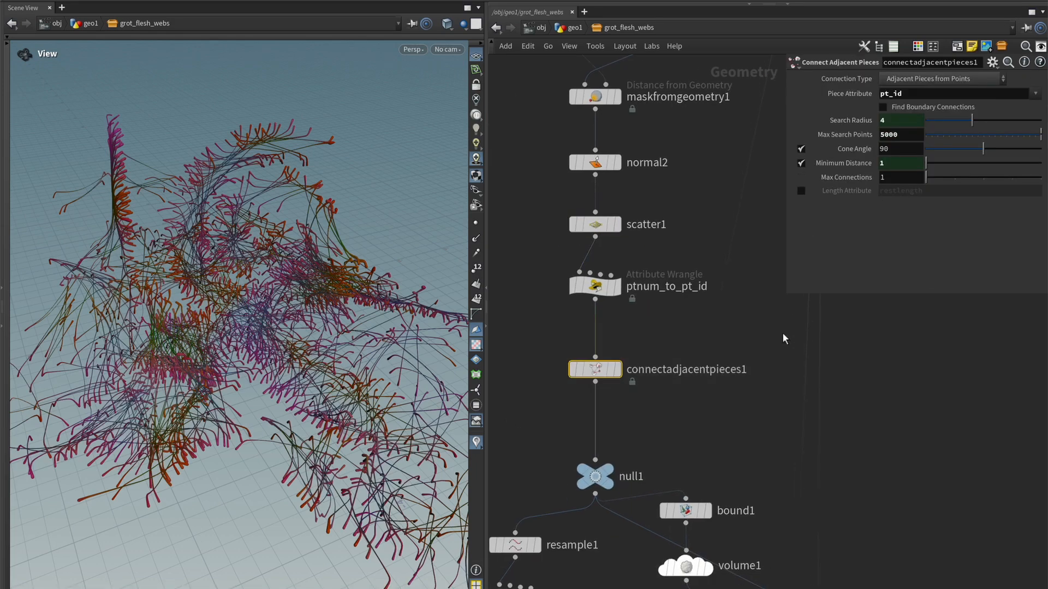
Try a density scale of 309.05 on scatter1, and settle on 123.358
{"action": "left_click_drag", "start_coordinate": [542, 250], "coordinate": [693, 199]}
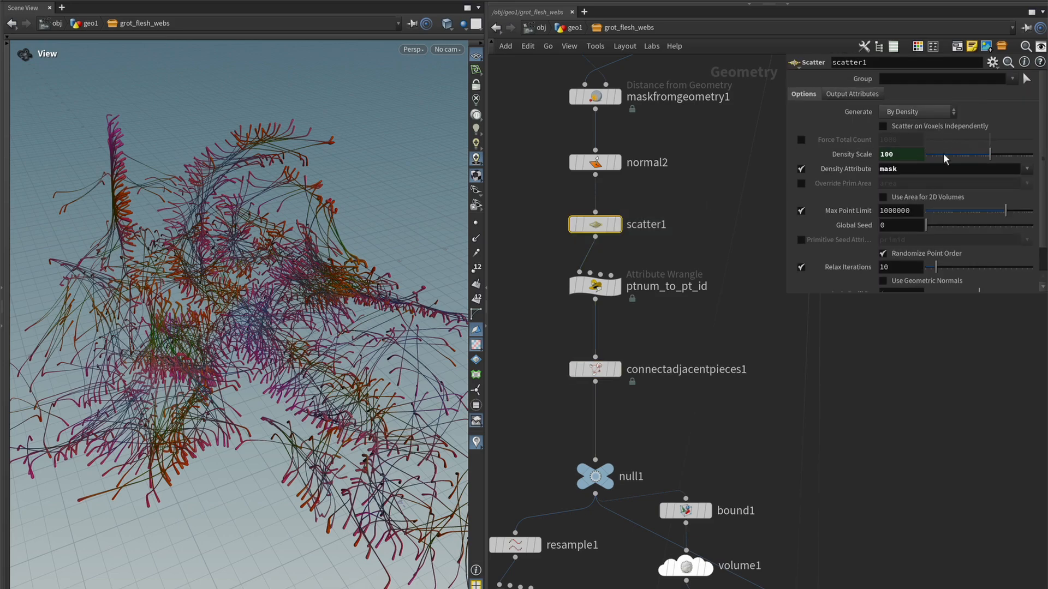
{"action": "left_click", "coordinate": [1000, 155]}
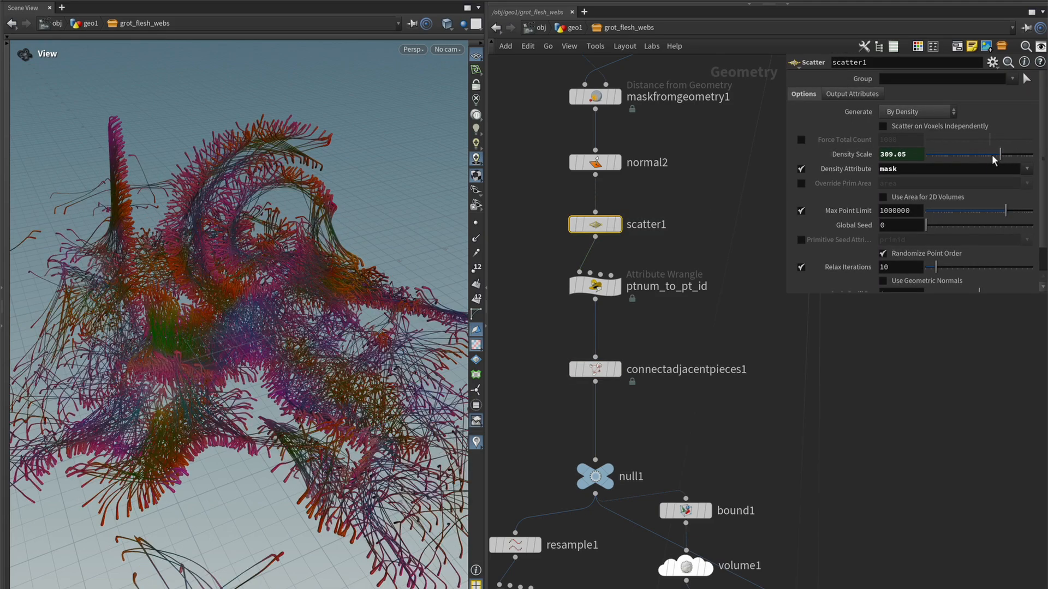
{"action": "left_click", "coordinate": [991, 155]}
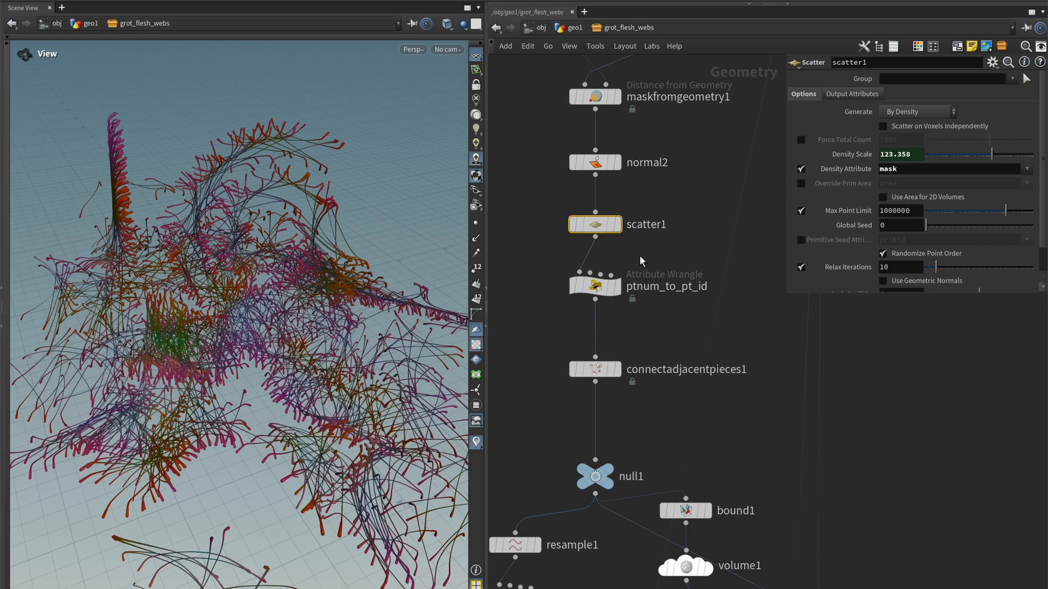
Set the max connections of connectadjacentpieces1 to 2 and examine the thicker webs from several angles
{"action": "left_click_drag", "start_coordinate": [591, 391], "coordinate": [764, 334]}
{"action": "left_click_drag", "start_coordinate": [155, 309], "coordinate": [420, 337]}
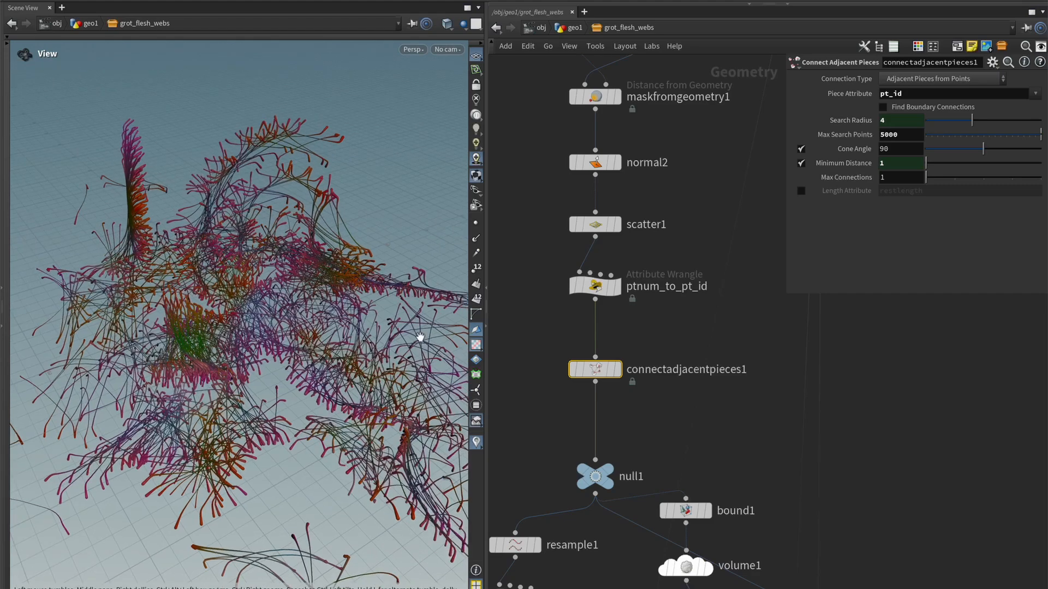
{"action": "left_click_drag", "start_coordinate": [531, 399], "coordinate": [772, 346]}
{"action": "middle_click_drag", "start_coordinate": [774, 346], "coordinate": [803, 342]}
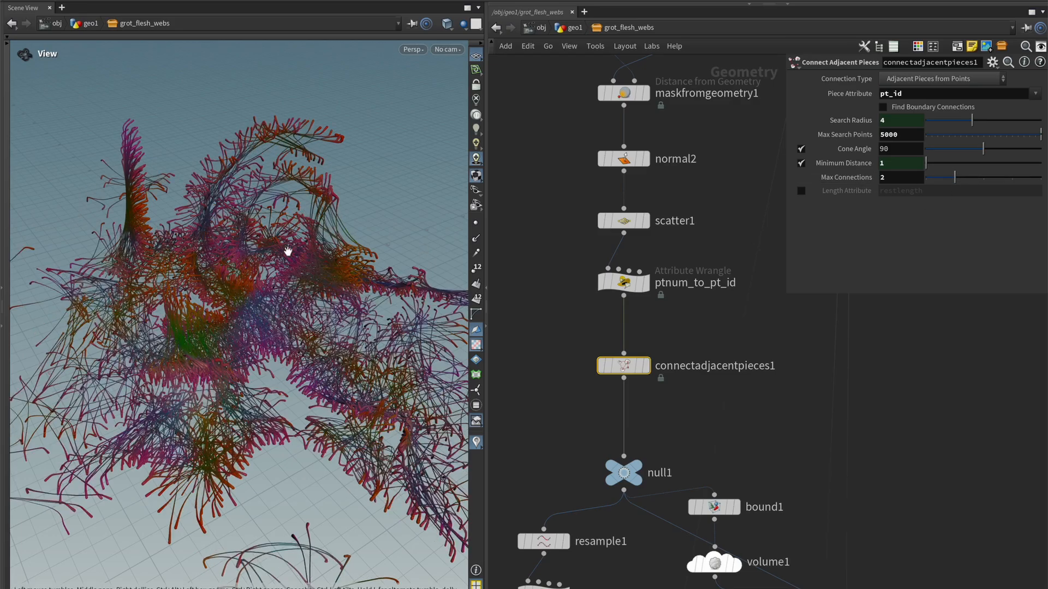
{"action": "left_click_drag", "start_coordinate": [288, 248], "coordinate": [185, 278]}
{"action": "right_click_drag", "start_coordinate": [185, 278], "coordinate": [295, 276]}
{"action": "mouse_move", "coordinate": [295, 276]}
{"action": "left_mouse_down"}
{"action": "mouse_move", "coordinate": [296, 288]}
{"action": "mouse_move", "coordinate": [346, 274]}
{"action": "mouse_move", "coordinate": [276, 295]}
{"action": "mouse_move", "coordinate": [299, 294]}
{"action": "left_mouse_up"}
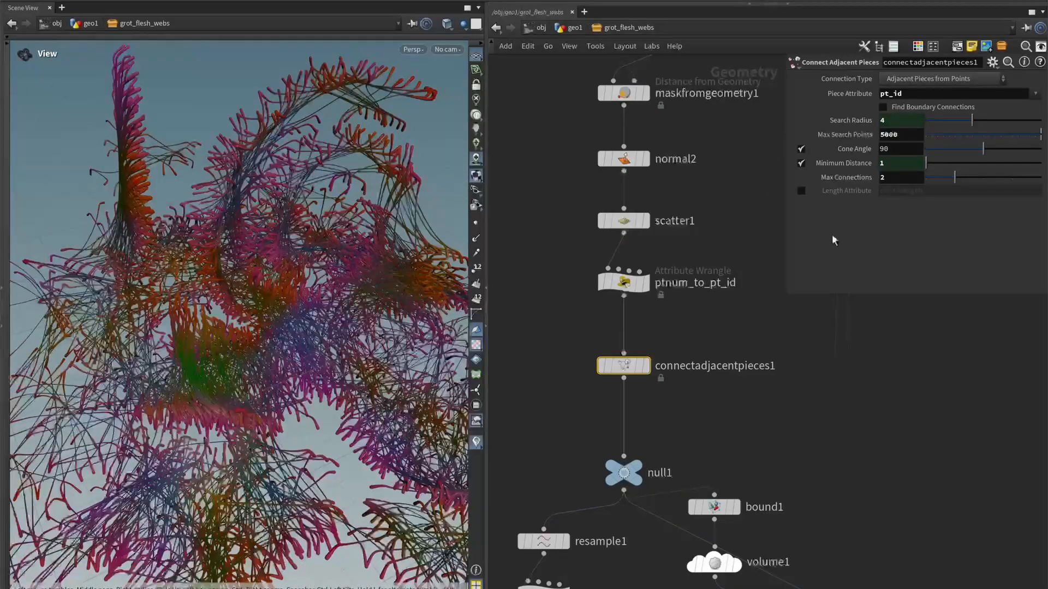
Raise the max connections of connectadjacentpieces1 to 3 and examine the web density
{"action": "left_click", "coordinate": [988, 177]}
{"action": "left_click_drag", "start_coordinate": [306, 278], "coordinate": [246, 281]}
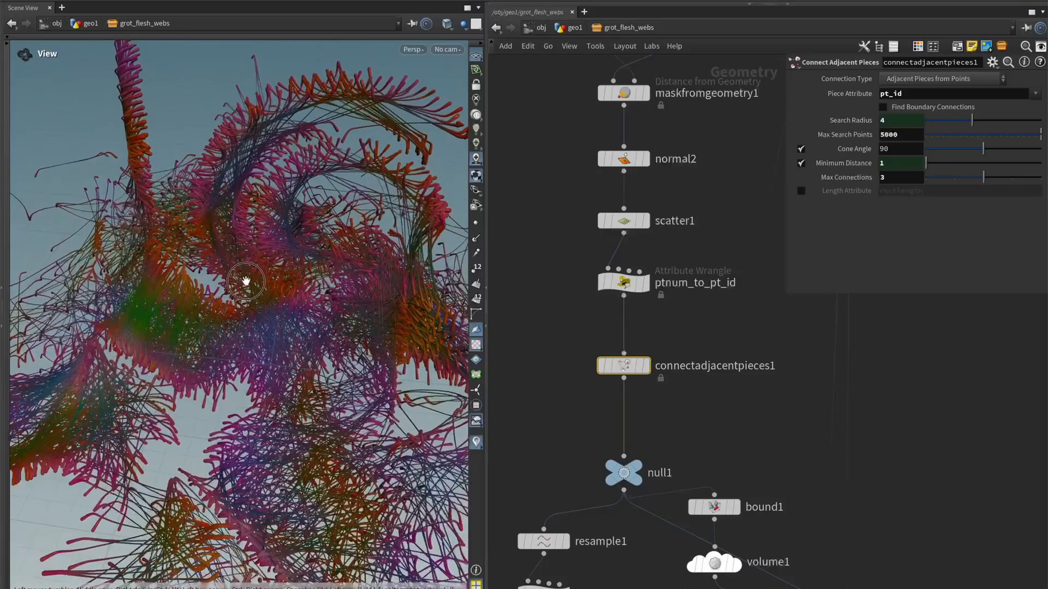
{"action": "left_click_drag", "start_coordinate": [249, 273], "coordinate": [265, 275]}
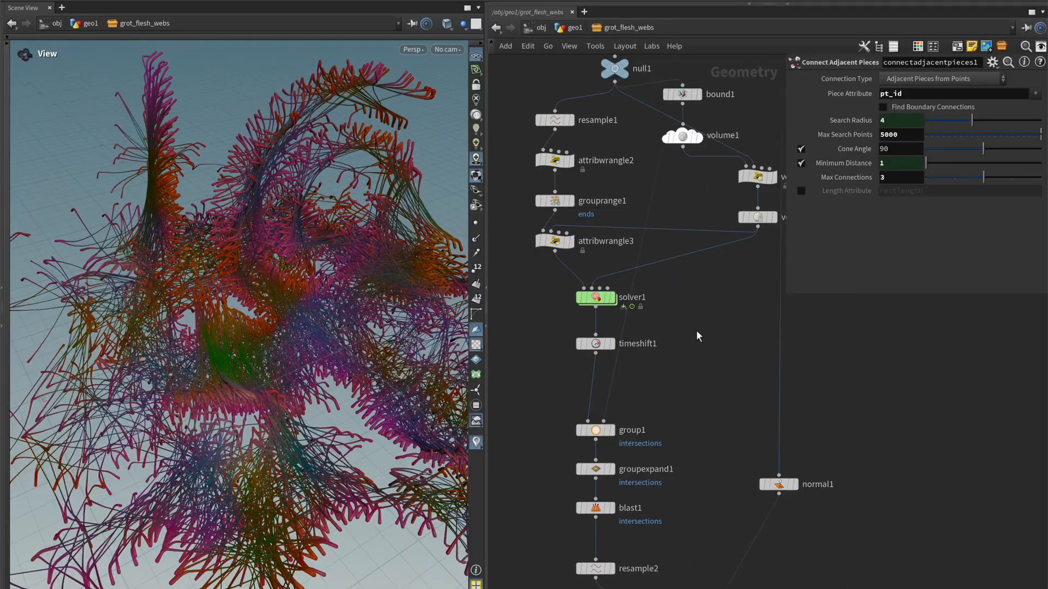
Set scatter1's global seed to 53 and examine the webs merged with the collision geometry
{"action": "middle_click_drag", "start_coordinate": [696, 330], "coordinate": [709, 276]}
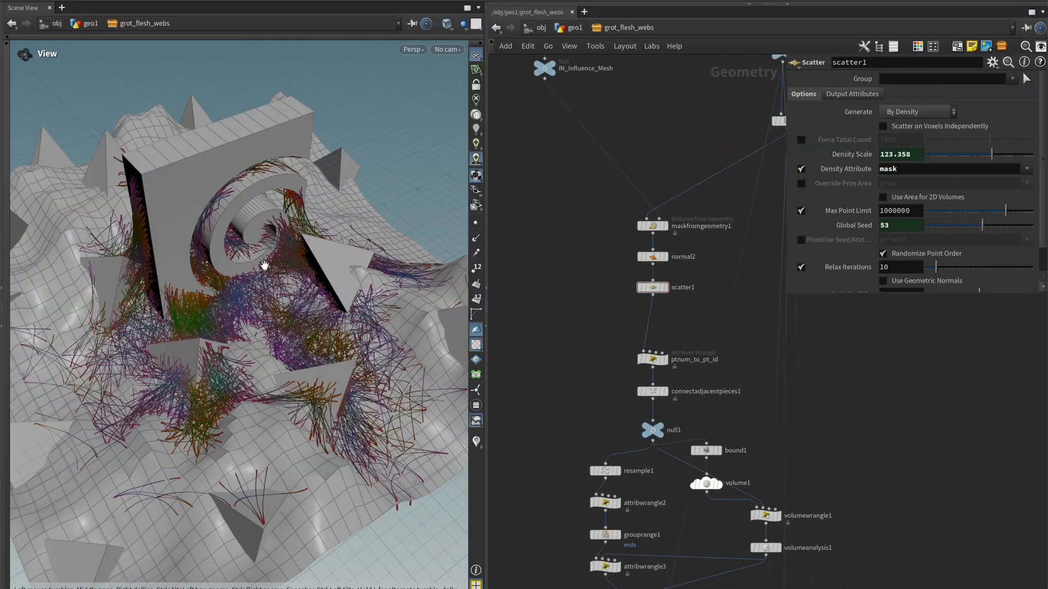
{"action": "mouse_move", "coordinate": [270, 265]}
{"action": "left_mouse_down"}
{"action": "mouse_move", "coordinate": [312, 260]}
{"action": "mouse_move", "coordinate": [264, 274]}
{"action": "mouse_move", "coordinate": [276, 257]}
{"action": "mouse_move", "coordinate": [234, 249]}
{"action": "mouse_move", "coordinate": [263, 269]}
{"action": "left_mouse_up"}
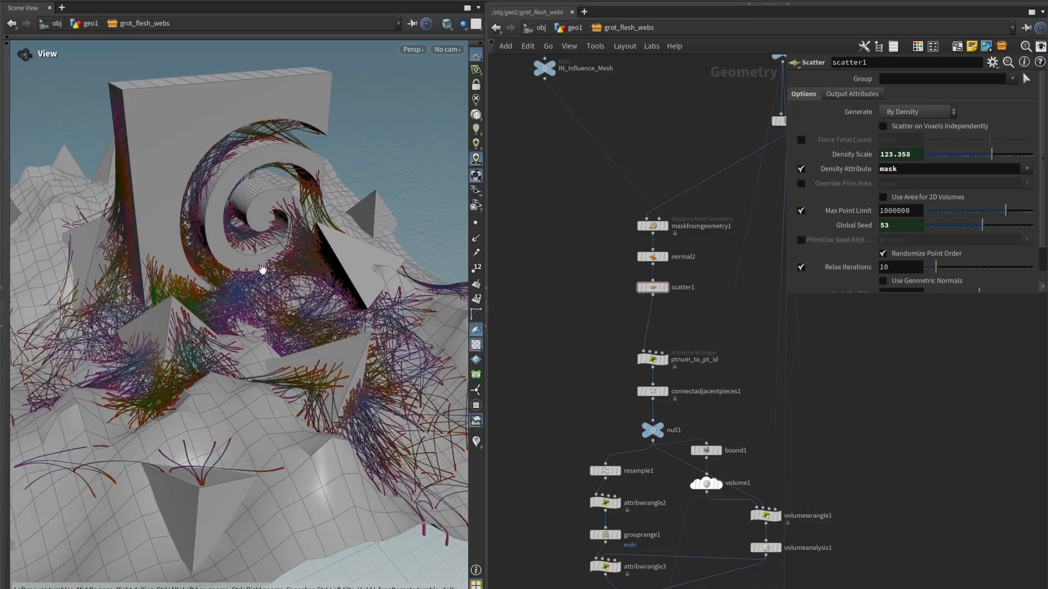
{"action": "left_click_drag", "start_coordinate": [324, 294], "coordinate": [371, 306]}
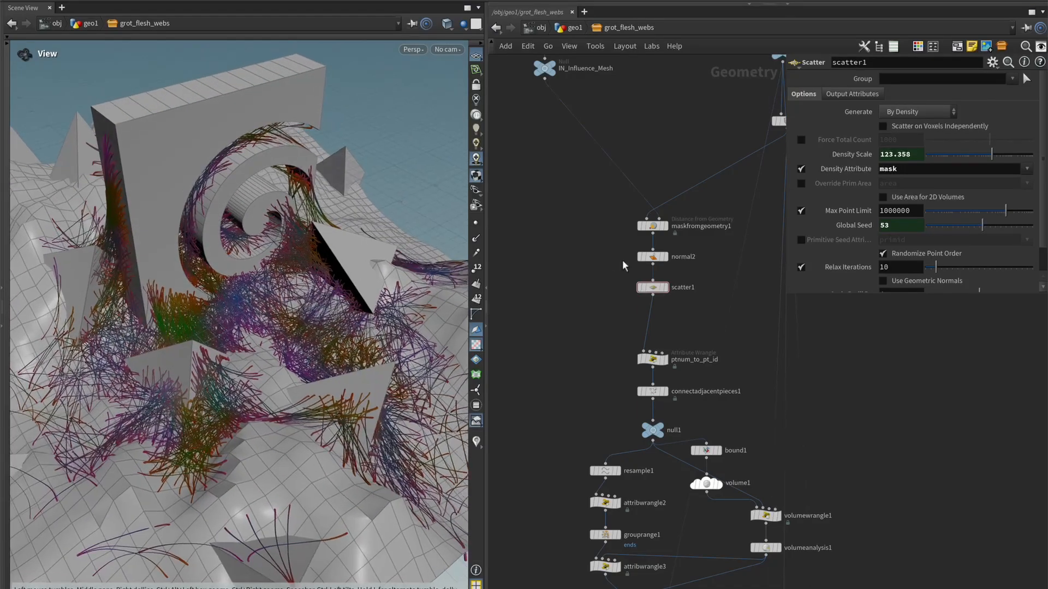
Examine scatter1's points, and display maskfromgeometry1 with its mask attribute visualised in colour
{"action": "left_click", "coordinate": [666, 288]}
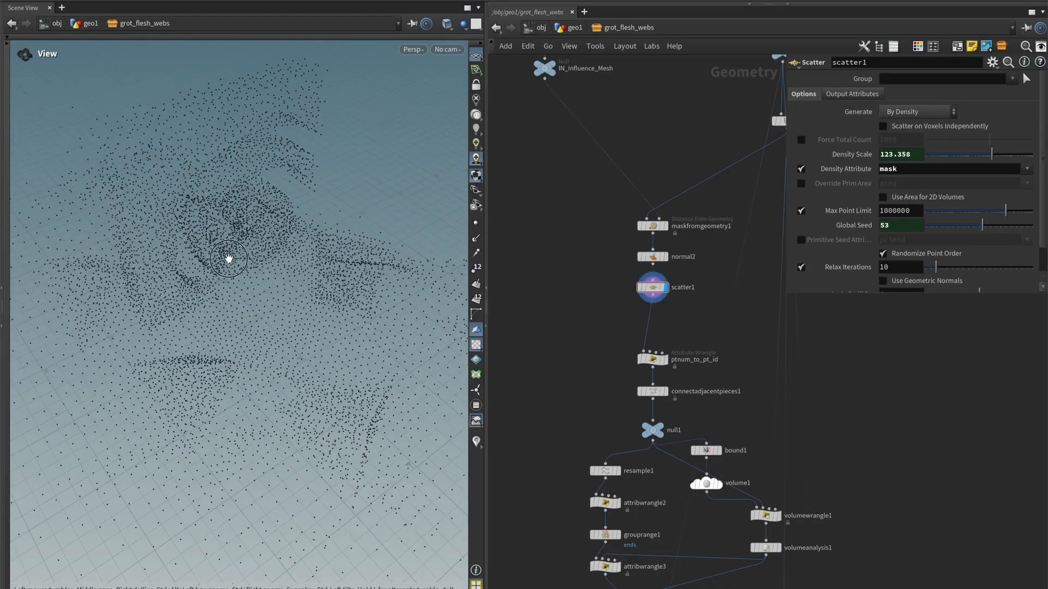
{"action": "left_click_drag", "start_coordinate": [227, 258], "coordinate": [280, 265]}
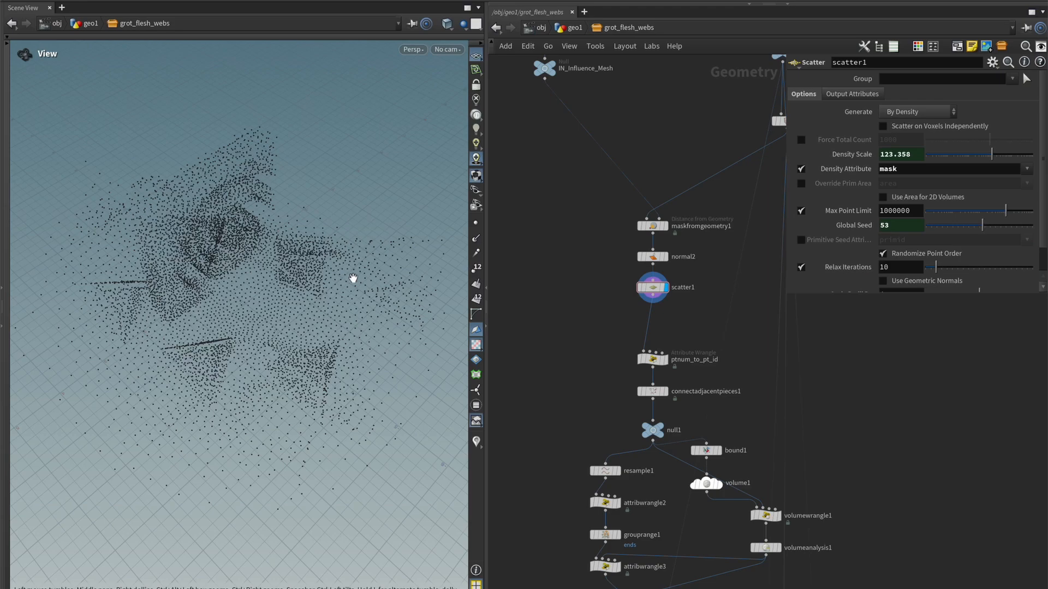
{"action": "left_click", "coordinate": [664, 225]}
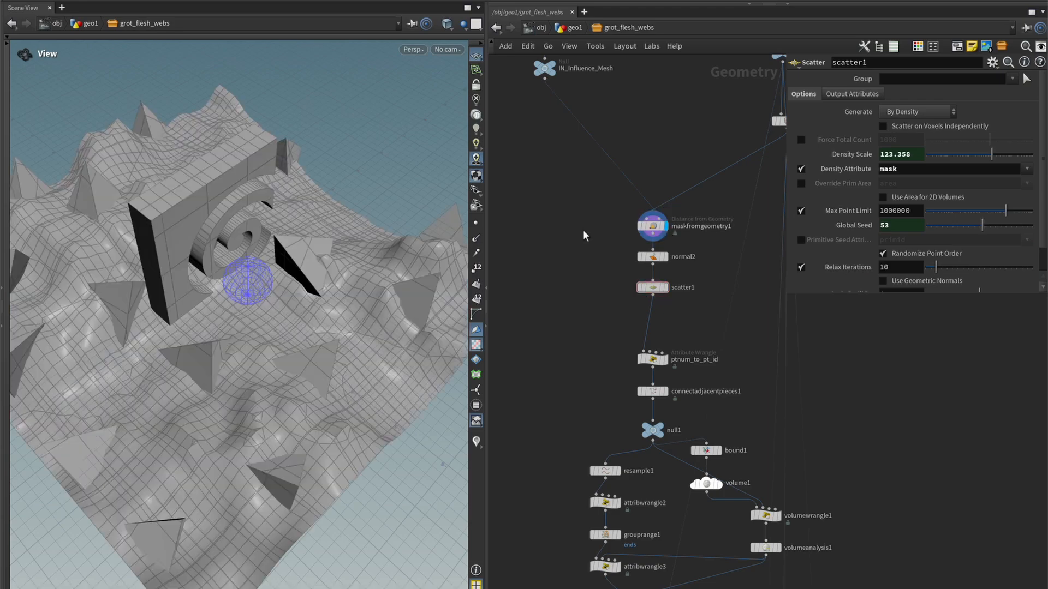
{"action": "left_click", "coordinate": [652, 226]}
{"action": "left_click", "coordinate": [475, 444]}
{"action": "left_click_drag", "start_coordinate": [236, 269], "coordinate": [259, 286]}
Make room above normal2 and insert an Attribute Noise node between maskfromgeometry1 and normal2
{"action": "left_click_drag", "start_coordinate": [616, 317], "coordinate": [659, 274]}
{"action": "left_click", "coordinate": [587, 271]}
{"action": "key", "text": "Tab"}
{"action": "type", "text": "noise"}
{"action": "key", "text": "Return"}
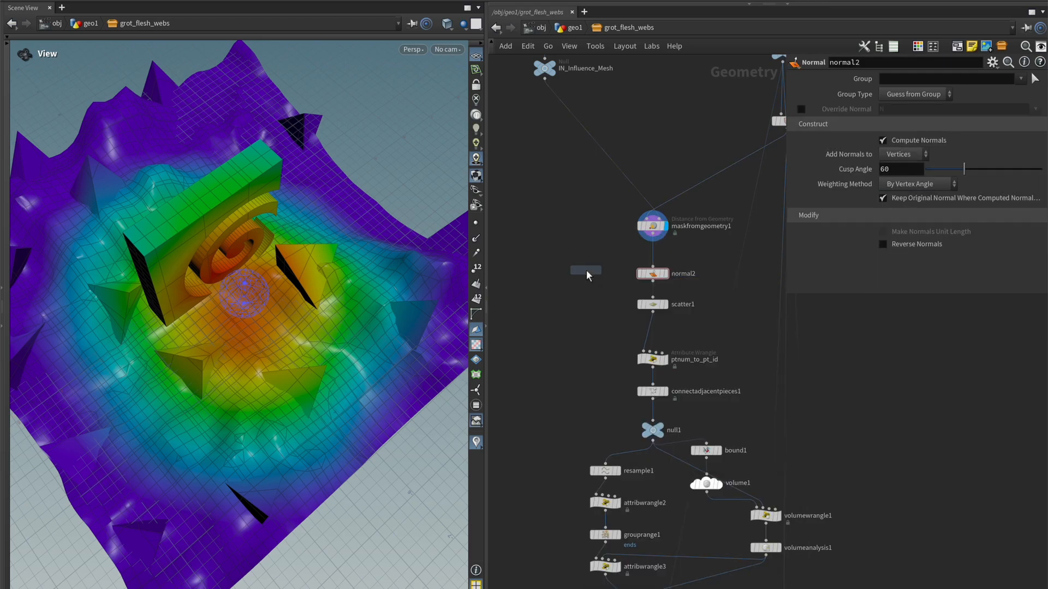
{"action": "left_click", "coordinate": [657, 256]}
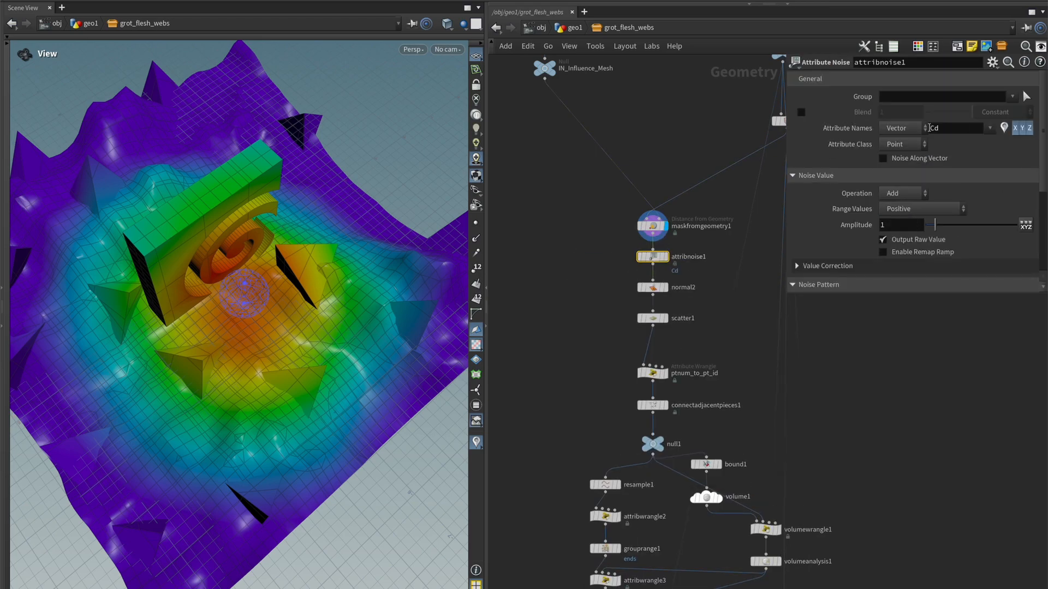
Display attribnoise1 and make it affect the float attribute mask with the Multiply operation
{"action": "left_click", "coordinate": [662, 257]}
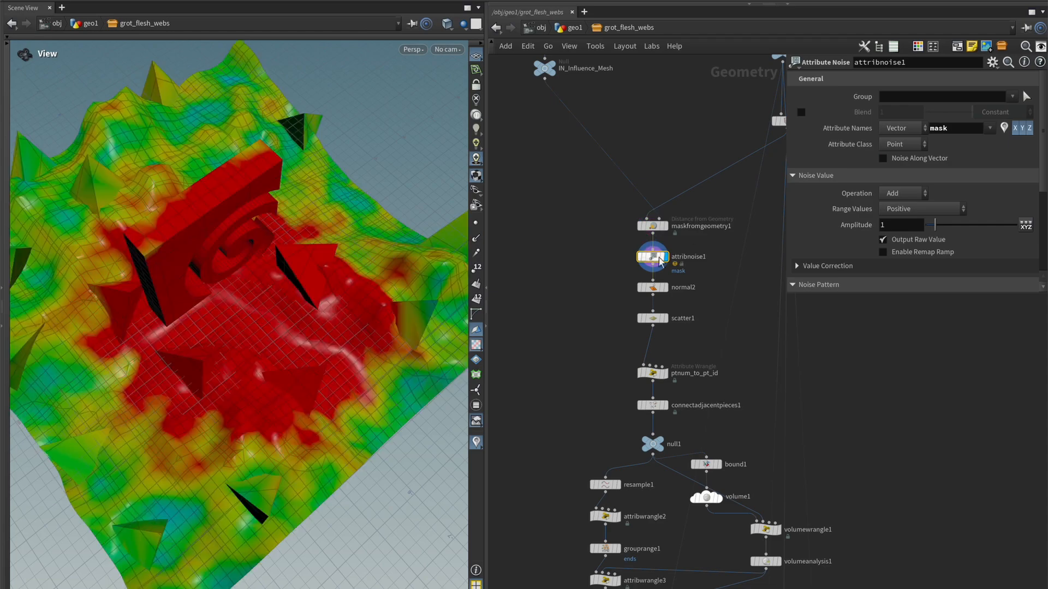
{"action": "left_click", "coordinate": [900, 143]}
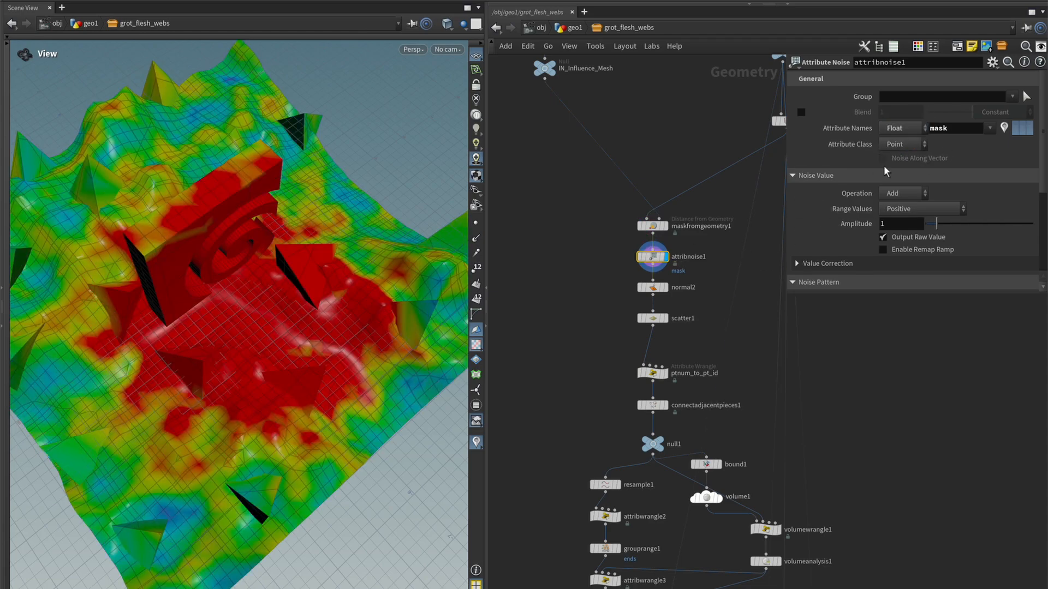
{"action": "left_click", "coordinate": [909, 195]}
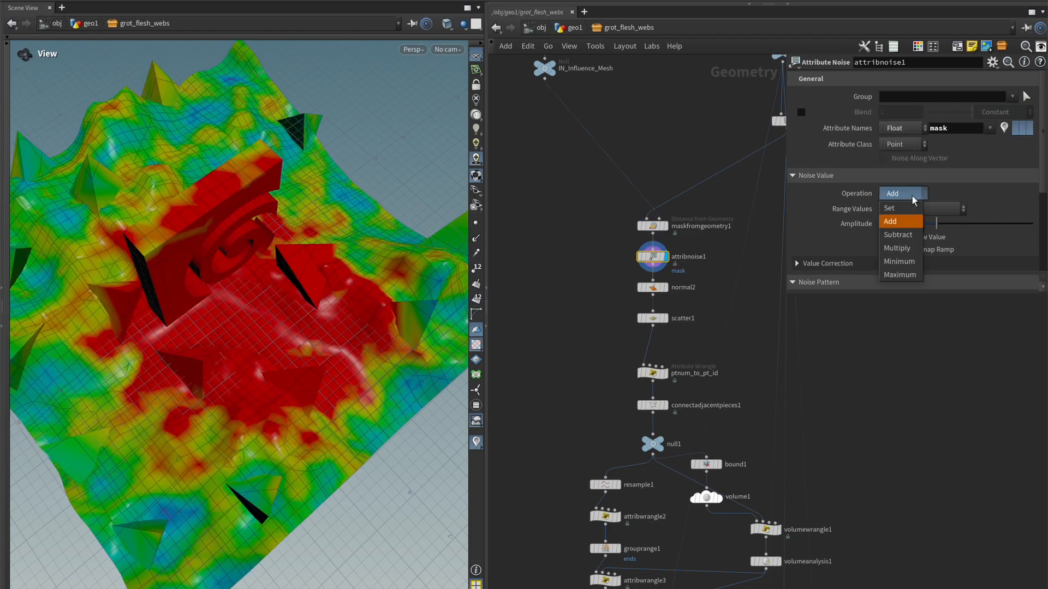
{"action": "left_click", "coordinate": [902, 249]}
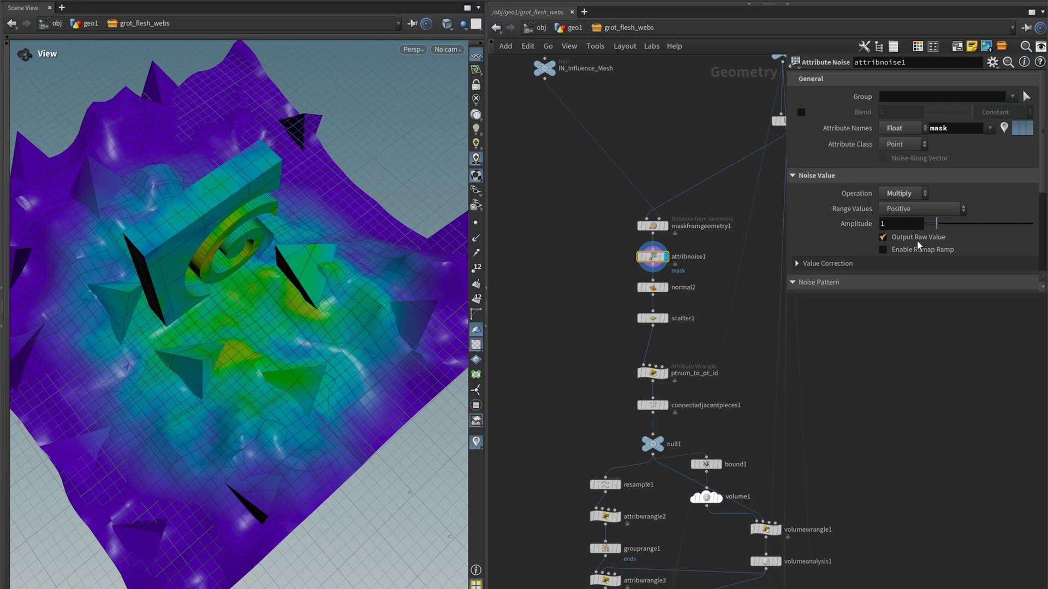
Switch attribnoise1's range values to Min/Max, try a max value of 2.36, and adjust the noise for more contrast in the mask
{"action": "left_click", "coordinate": [917, 209]}
{"action": "left_click", "coordinate": [916, 249]}
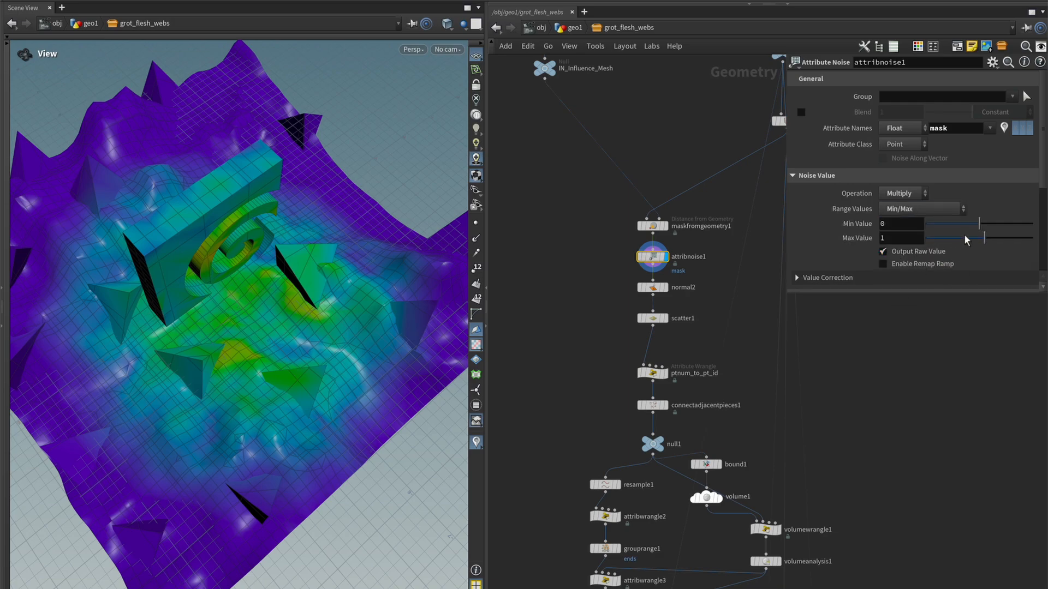
{"action": "left_click_drag", "start_coordinate": [988, 242], "coordinate": [994, 243]}
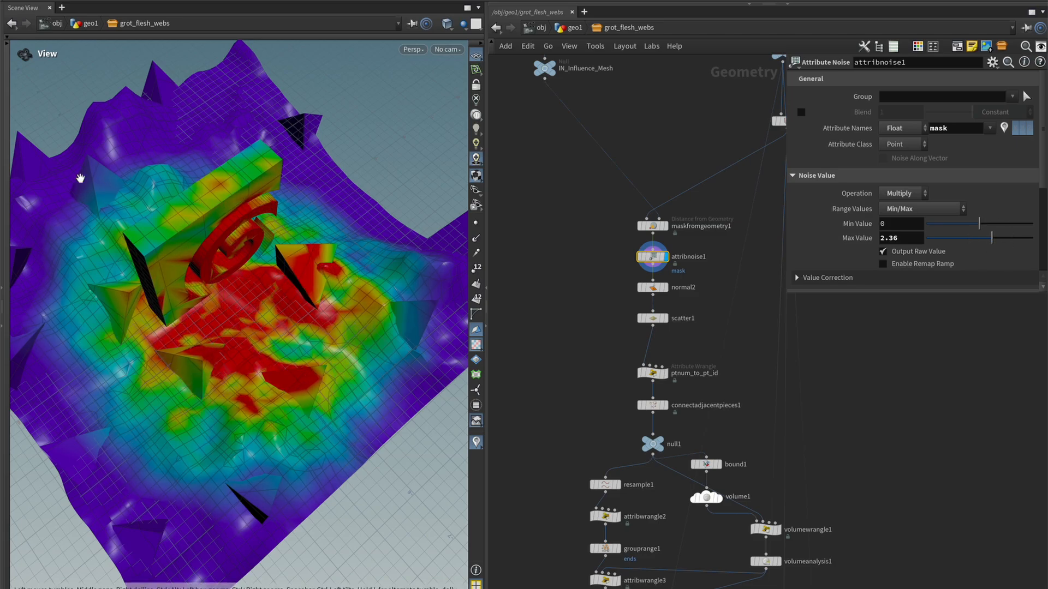
{"action": "left_click_drag", "start_coordinate": [322, 249], "coordinate": [287, 259]}
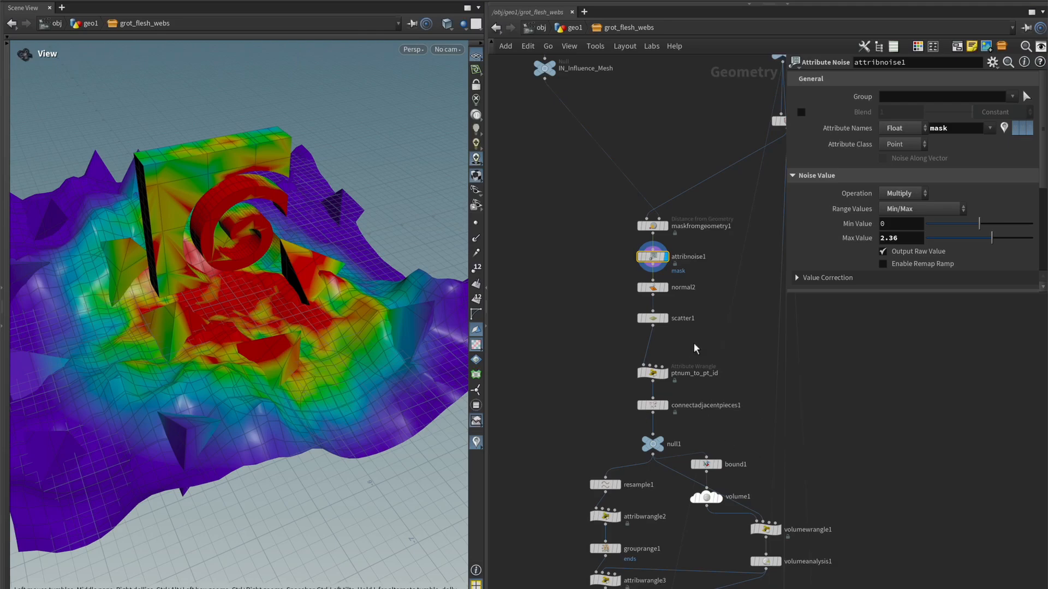
{"action": "left_click_drag", "start_coordinate": [269, 348], "coordinate": [295, 382]}
{"action": "left_click_drag", "start_coordinate": [990, 238], "coordinate": [974, 226]}
{"action": "key", "text": "Down"}
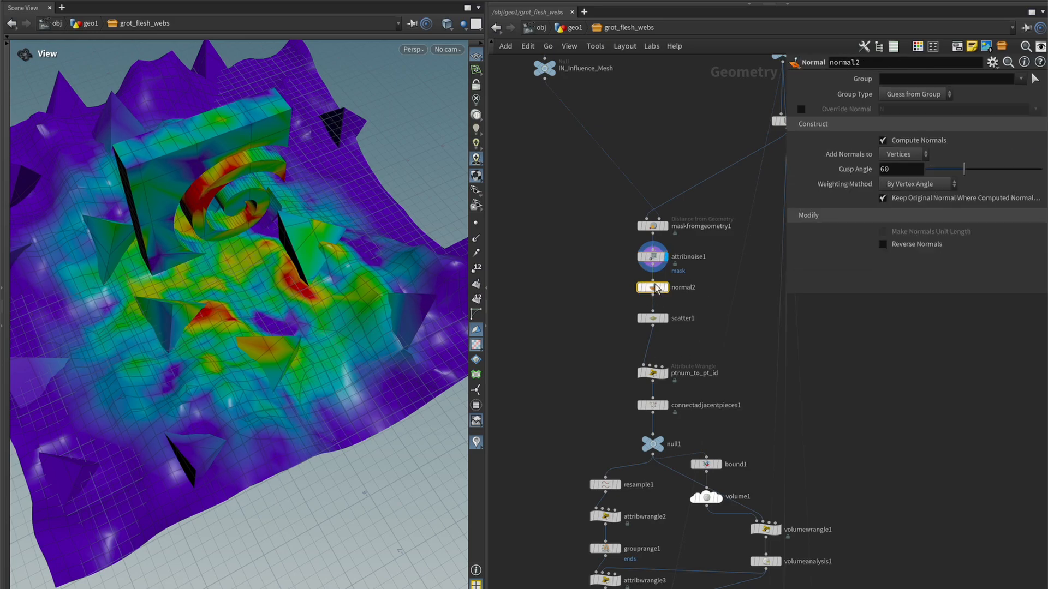
Display scatter1 and connectadjacentpieces1 in turn to examine how the noisy mask distributes points and connections
{"action": "left_click", "coordinate": [671, 322]}
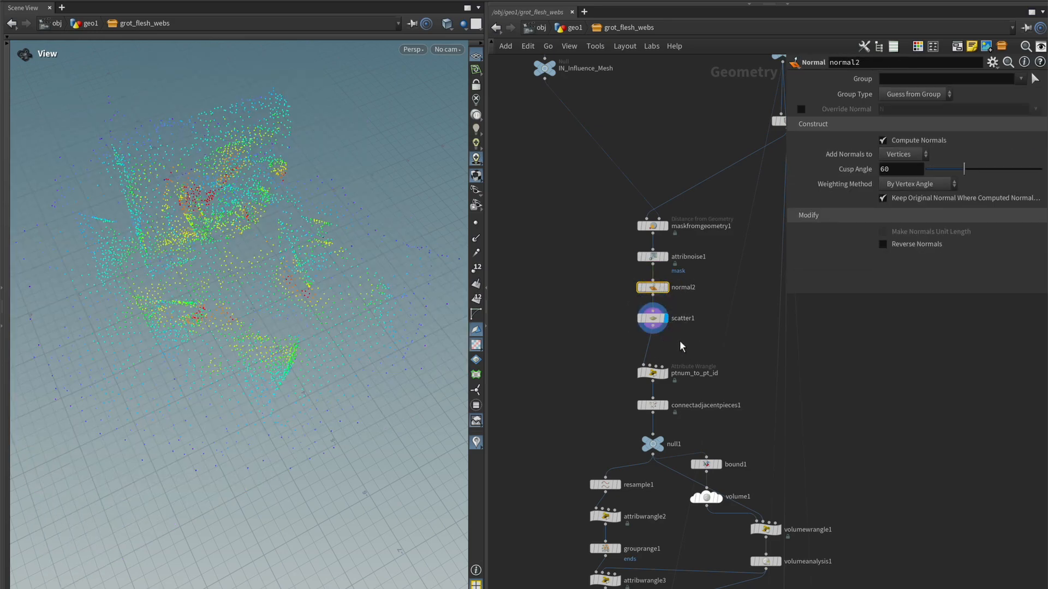
{"action": "left_click_drag", "start_coordinate": [293, 294], "coordinate": [257, 275]}
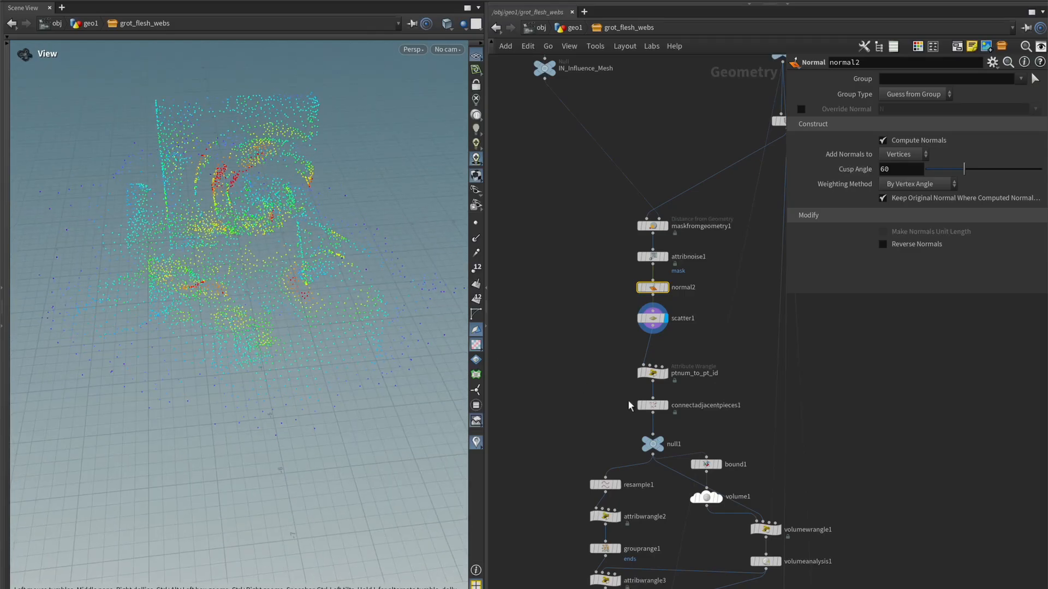
{"action": "left_click", "coordinate": [667, 374]}
{"action": "left_click", "coordinate": [664, 405]}
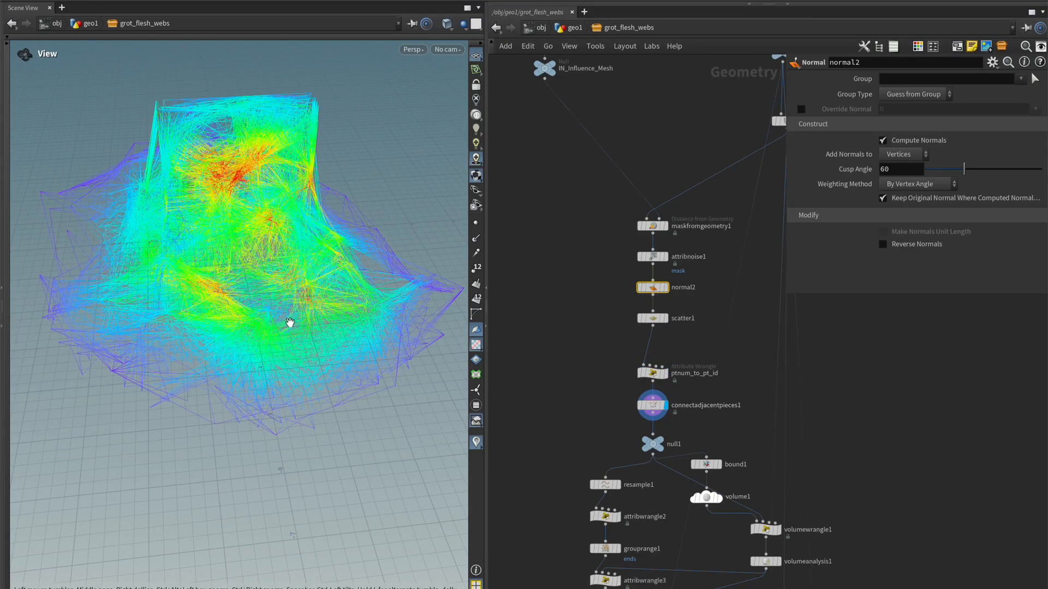
{"action": "left_click_drag", "start_coordinate": [282, 315], "coordinate": [323, 330]}
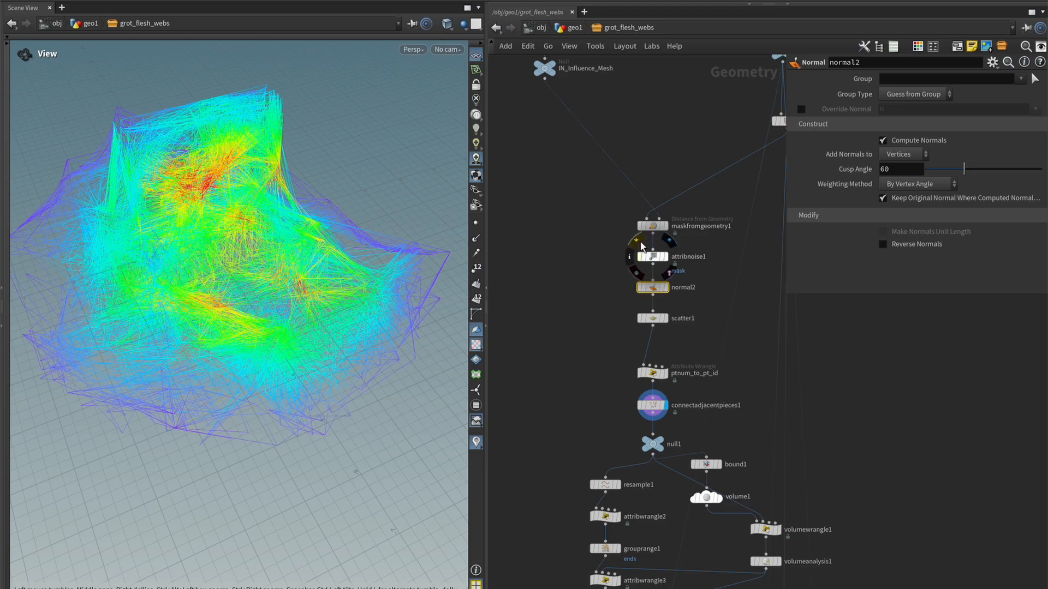
Toggle the bypass of attribnoise1 to compare the connection lines with and without noise in the mask
{"action": "left_click", "coordinate": [642, 245]}
{"action": "left_click", "coordinate": [642, 245]}
{"action": "left_click", "coordinate": [642, 245]}
{"action": "left_click_drag", "start_coordinate": [229, 284], "coordinate": [315, 364]}
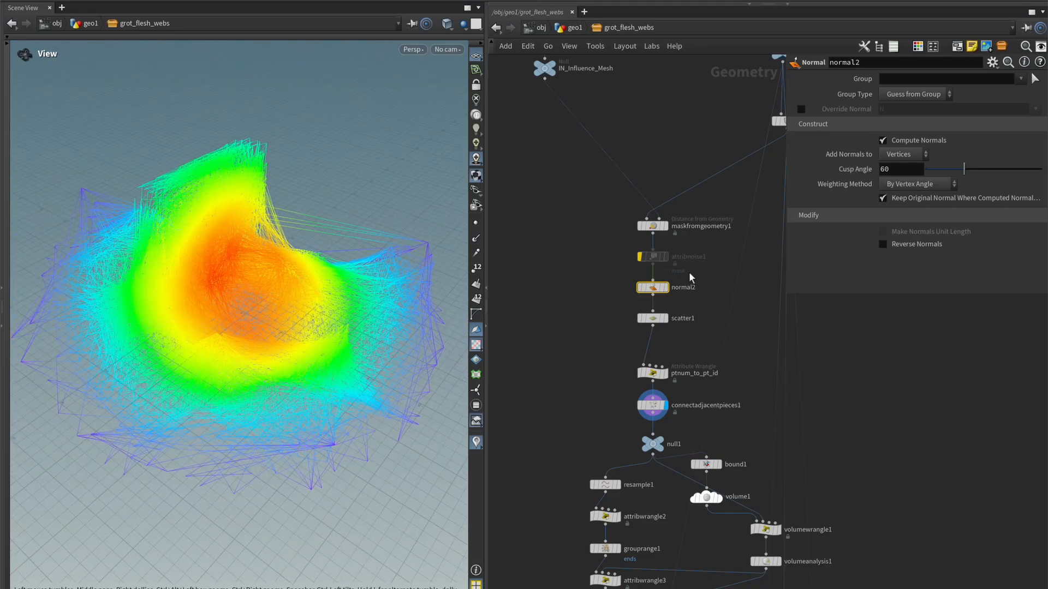
{"action": "left_click", "coordinate": [639, 243]}
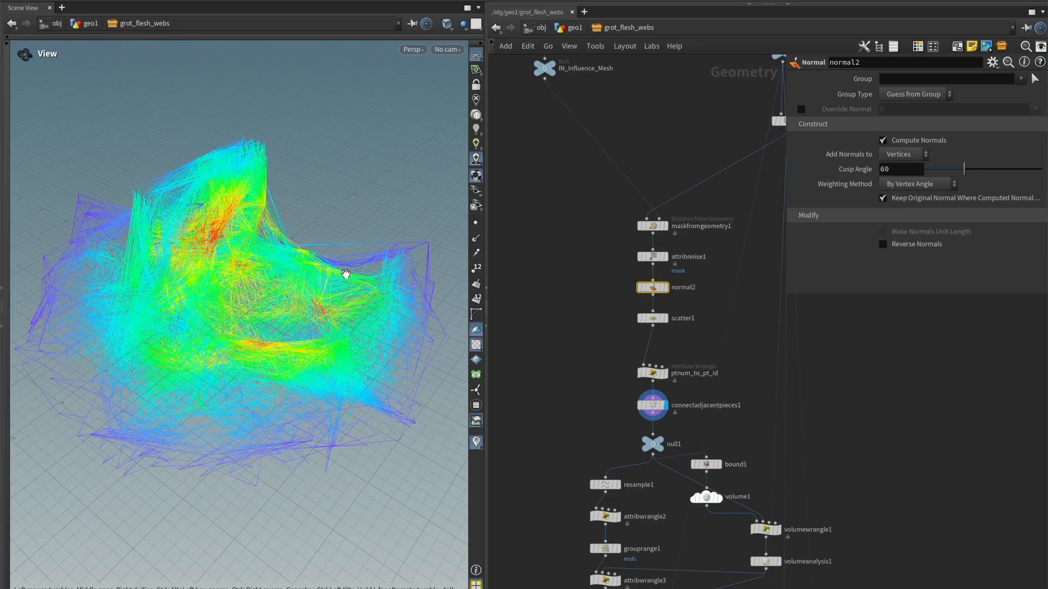
{"action": "left_click_drag", "start_coordinate": [346, 273], "coordinate": [339, 322]}
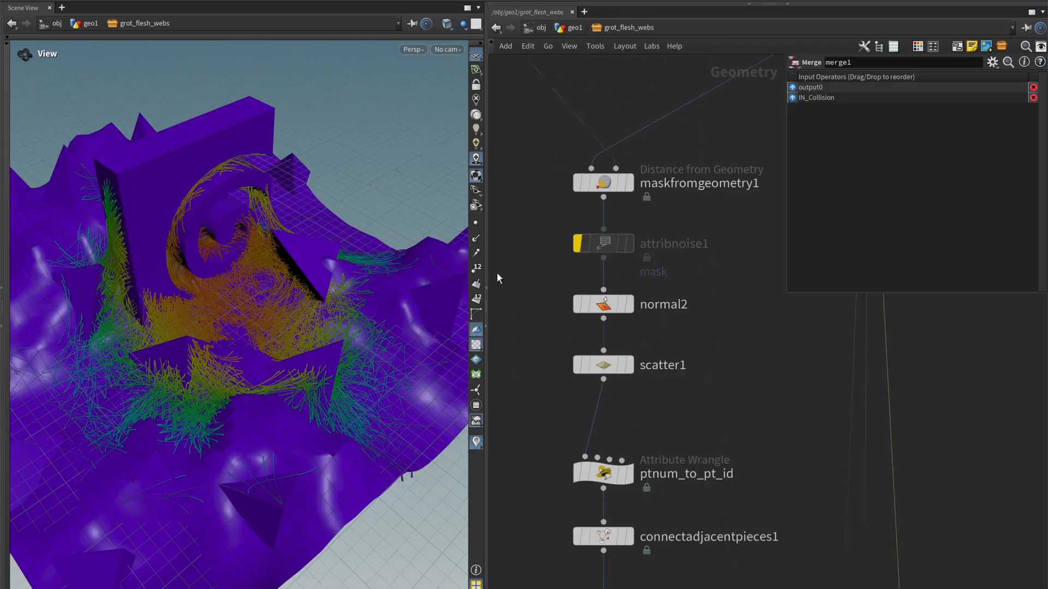
{"action": "left_click_drag", "start_coordinate": [257, 334], "coordinate": [372, 296]}
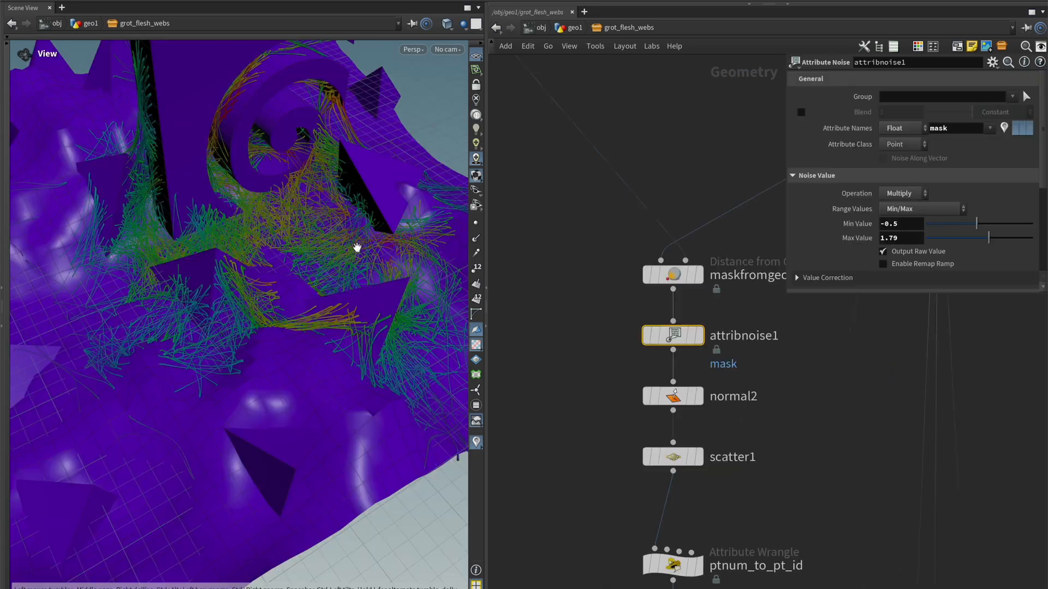
{"action": "left_click_drag", "start_coordinate": [357, 240], "coordinate": [371, 295]}
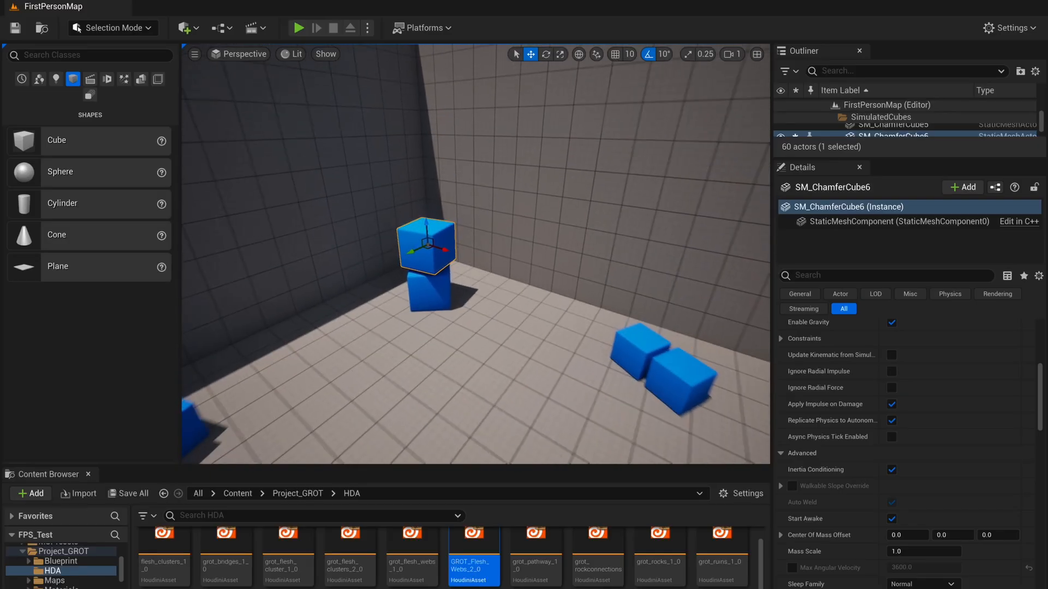
Switch to Unreal Editor and place the GROT_Flesh_Webs_2_0 asset on the floor beside the two stacked blue cubes in the corner
{"action": "scroll", "coordinate": [470, 255], "scroll_direction": "down", "scroll_amount": 3}
{"action": "right_click_drag", "start_coordinate": [475, 253], "coordinate": [538, 265]}
{"action": "key", "text": "s"}
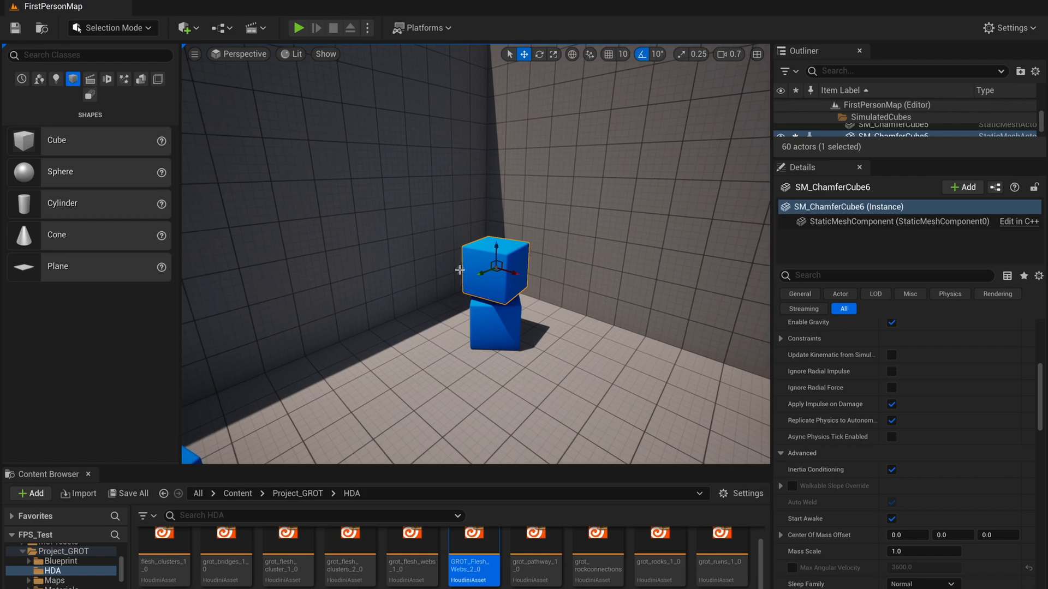
{"action": "scroll", "coordinate": [479, 321], "scroll_direction": "down", "scroll_amount": 2}
{"action": "left_click_drag", "start_coordinate": [474, 565], "coordinate": [565, 353]}
{"action": "left_click", "coordinate": [536, 310]}
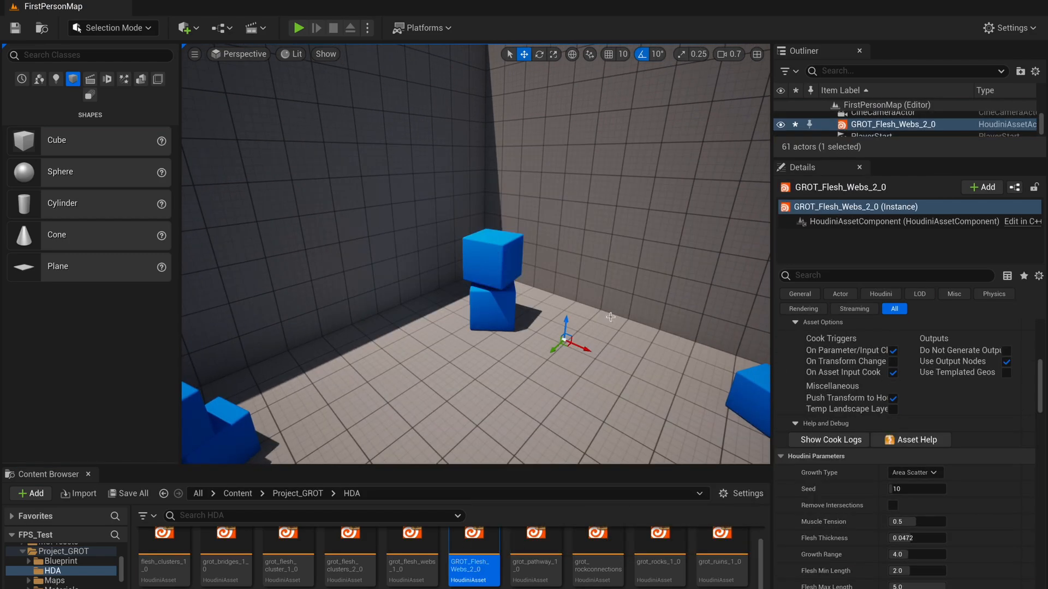
{"action": "scroll", "coordinate": [379, 295], "scroll_direction": "up", "scroll_amount": 2}
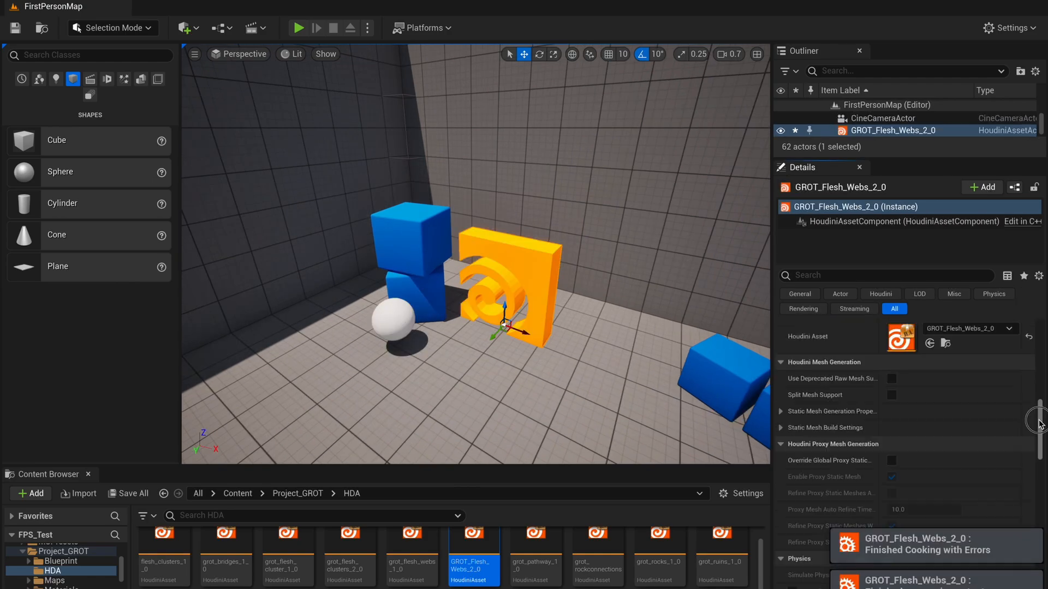
Set the Collision Mesh world input to the two stacked cubes, the floor and the two corner walls
{"action": "scroll", "coordinate": [1039, 423], "scroll_direction": "down", "scroll_amount": 10}
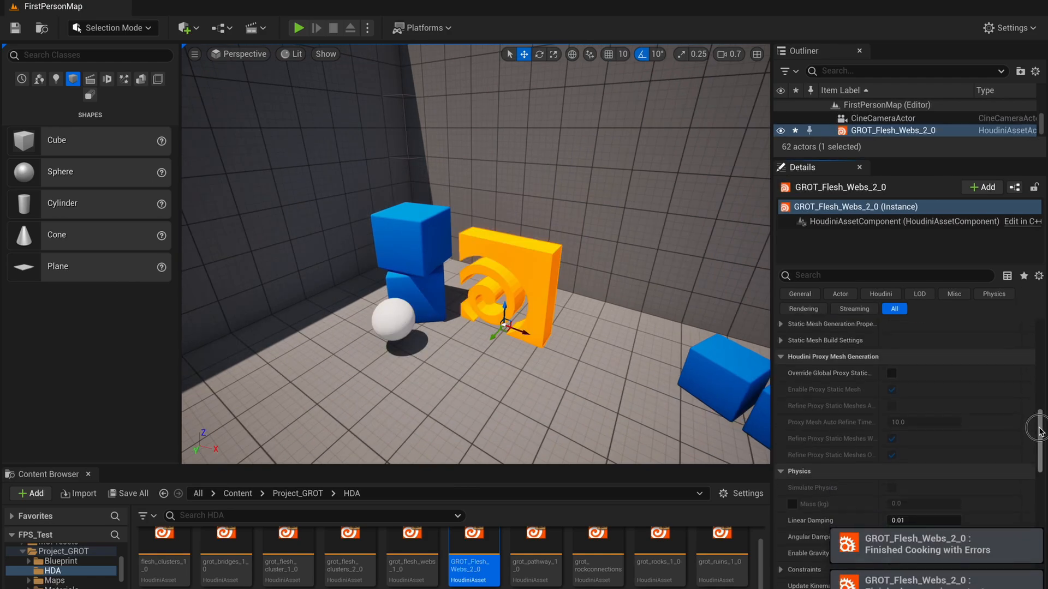
{"action": "left_click", "coordinate": [422, 290]}
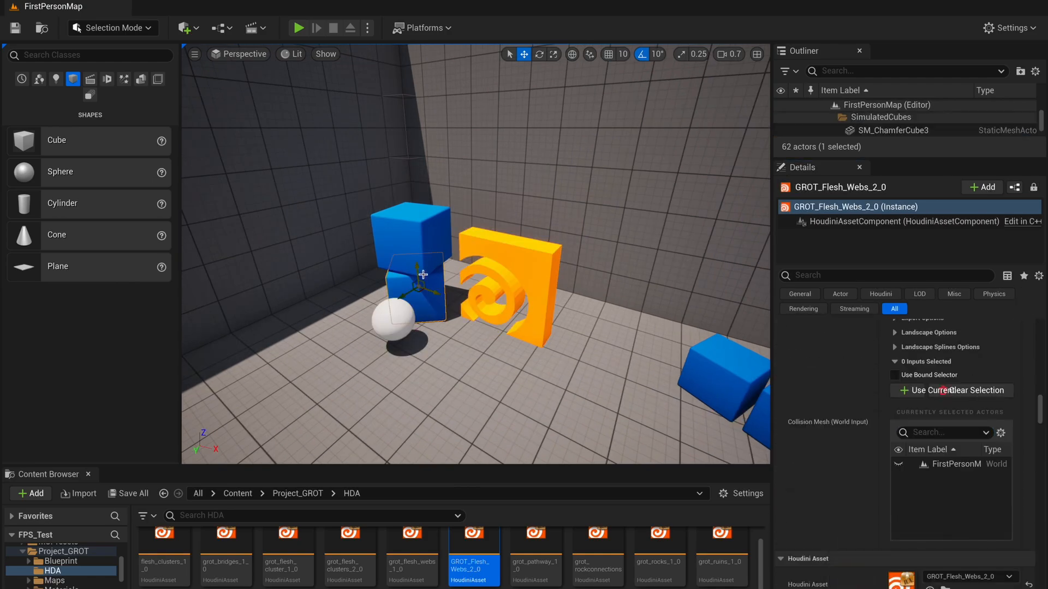
{"action": "left_click", "coordinate": [407, 234], "text": "shift"}
{"action": "left_click", "coordinate": [298, 239], "text": "shift"}
{"action": "left_click", "coordinate": [492, 203], "text": "shift"}
{"action": "left_click", "coordinate": [491, 203], "text": "shift"}
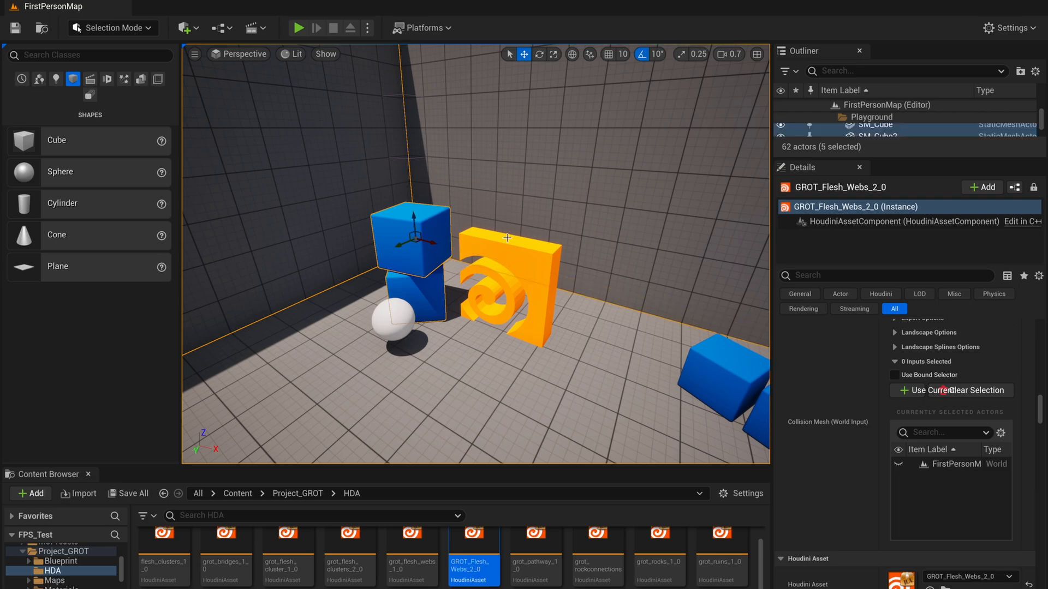
{"action": "mouse_move", "coordinate": [492, 203]}
{"action": "right_mouse_down"}
{"action": "mouse_move", "coordinate": [469, 203]}
{"action": "mouse_move", "coordinate": [480, 206]}
{"action": "right_mouse_up"}
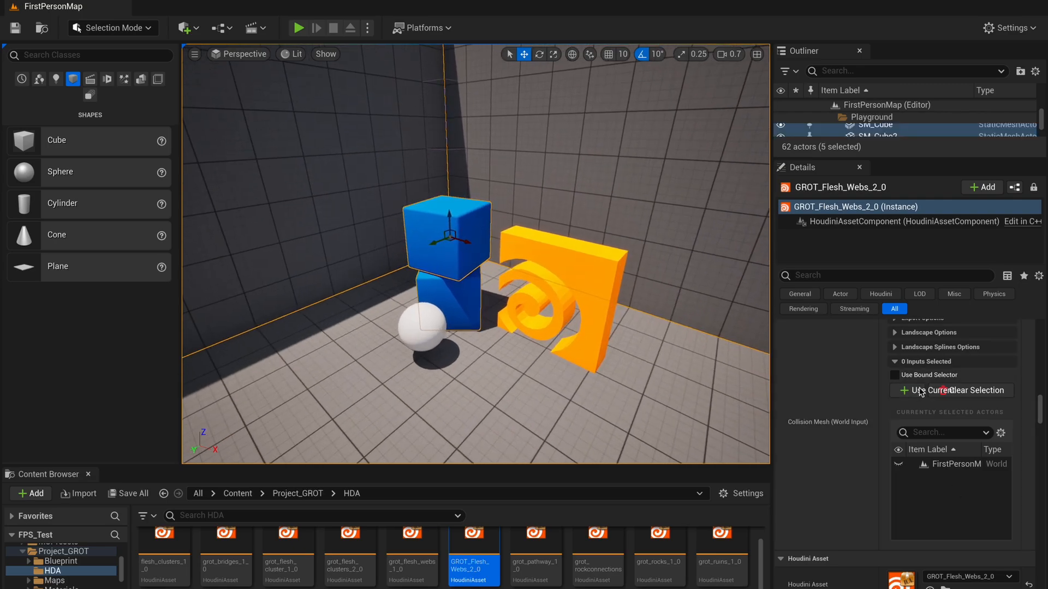
{"action": "left_click", "coordinate": [952, 390]}
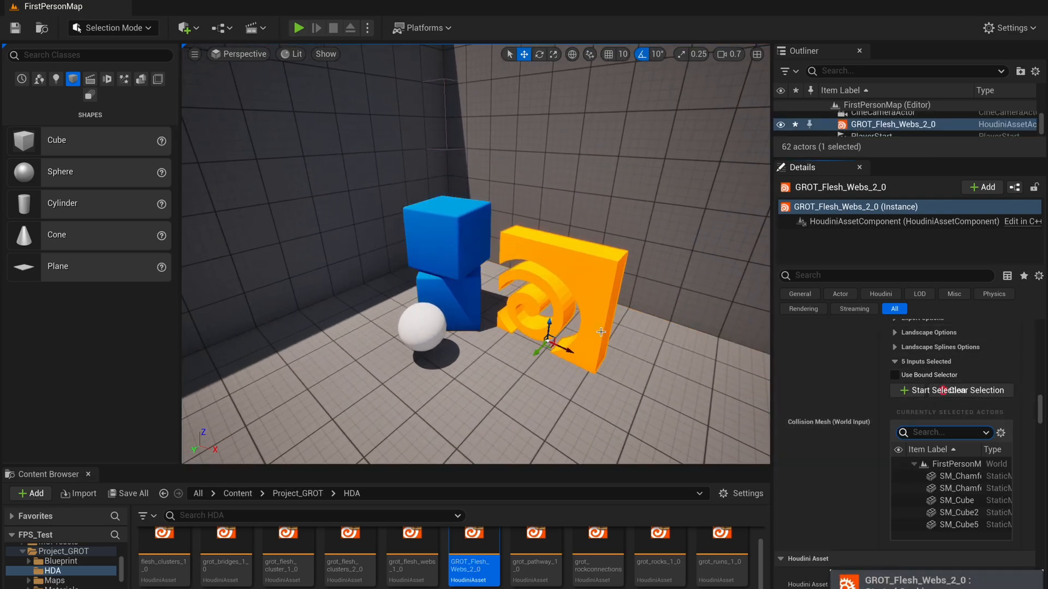
Turn on game view and switch the viewport to Wireframe to inspect the generated webs around the cubes
{"action": "right_click_drag", "start_coordinate": [601, 332], "coordinate": [519, 339]}
{"action": "key", "text": "g"}
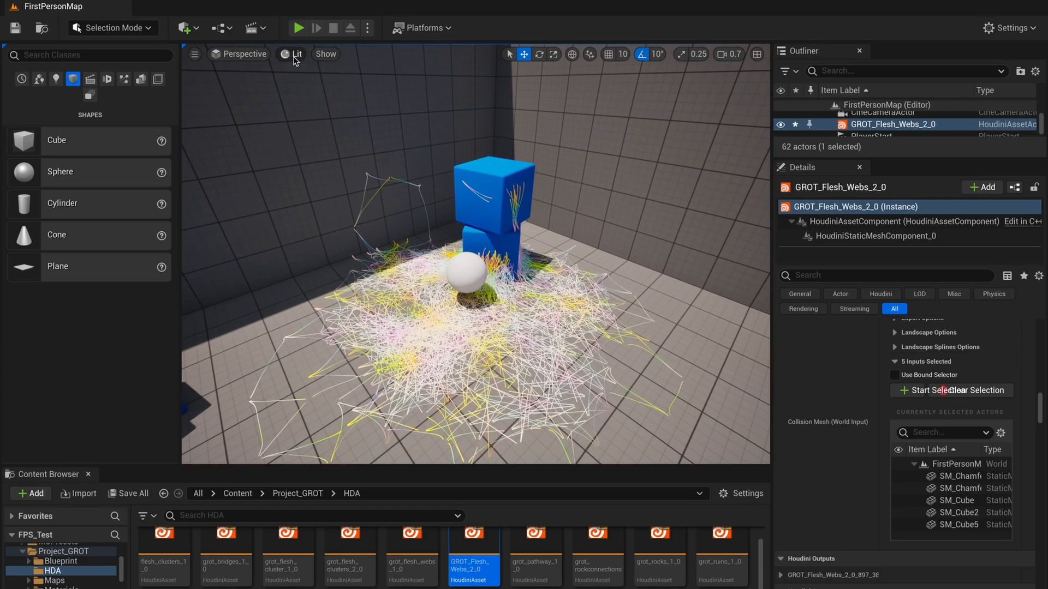
{"action": "left_click", "coordinate": [294, 54]}
{"action": "left_click", "coordinate": [322, 129]}
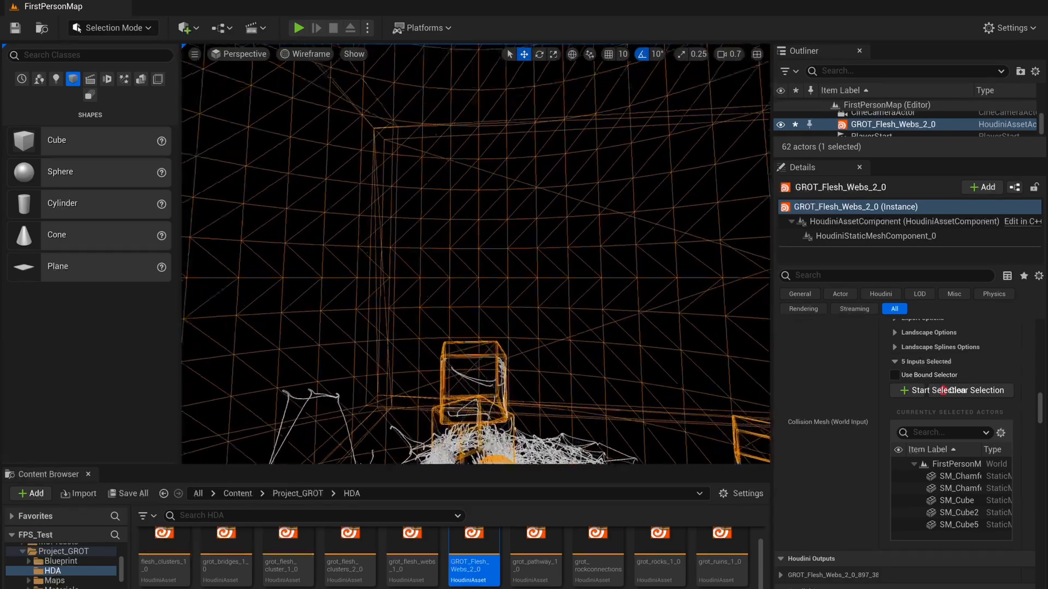
{"action": "right_click_drag", "start_coordinate": [436, 135], "coordinate": [475, 155]}
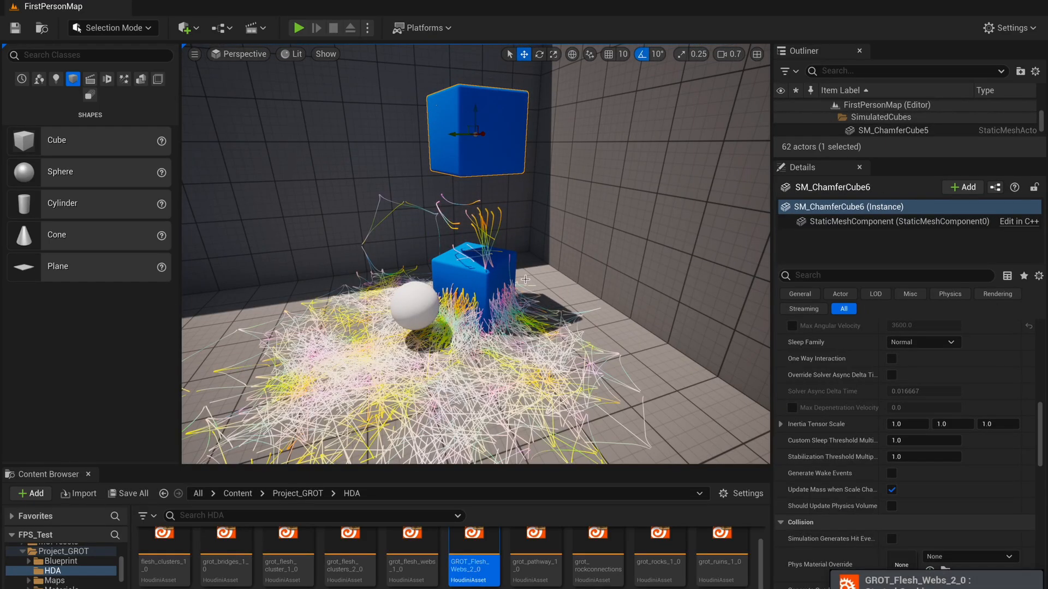
Tilt the raised upper cube and set the web asset's Flesh Growth Radius to 6.469387
{"action": "right_click_drag", "start_coordinate": [436, 104], "coordinate": [387, 101]}
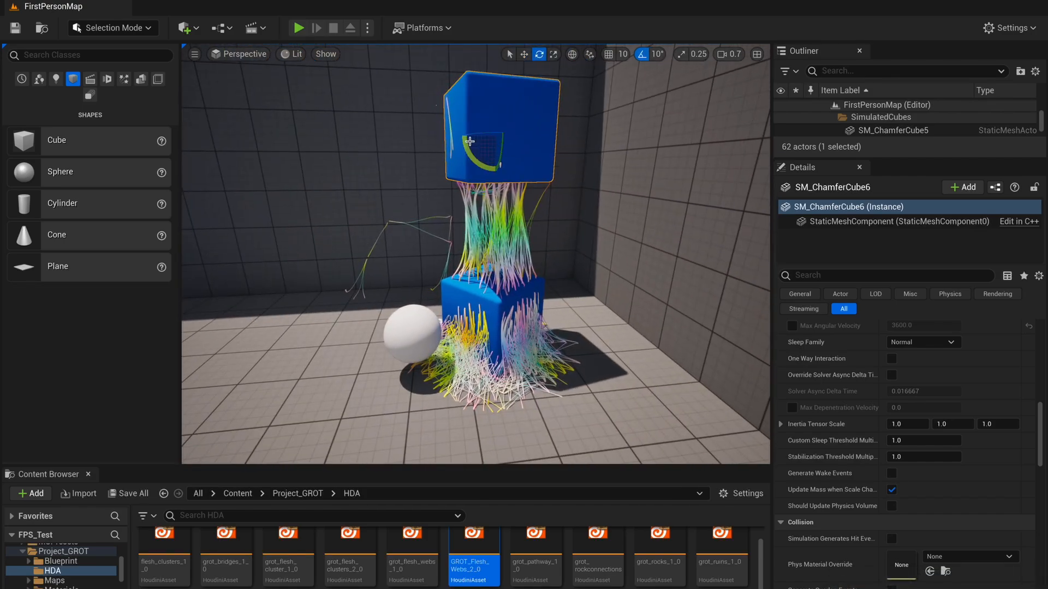
{"action": "left_click_drag", "start_coordinate": [465, 146], "coordinate": [477, 144]}
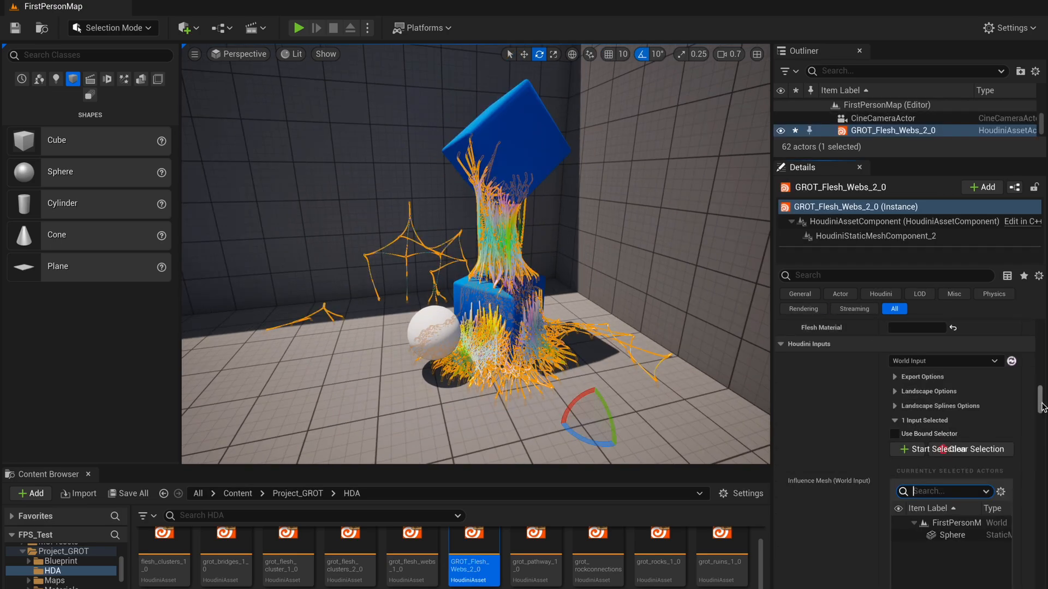
{"action": "left_click_drag", "start_coordinate": [1039, 408], "coordinate": [1035, 384]}
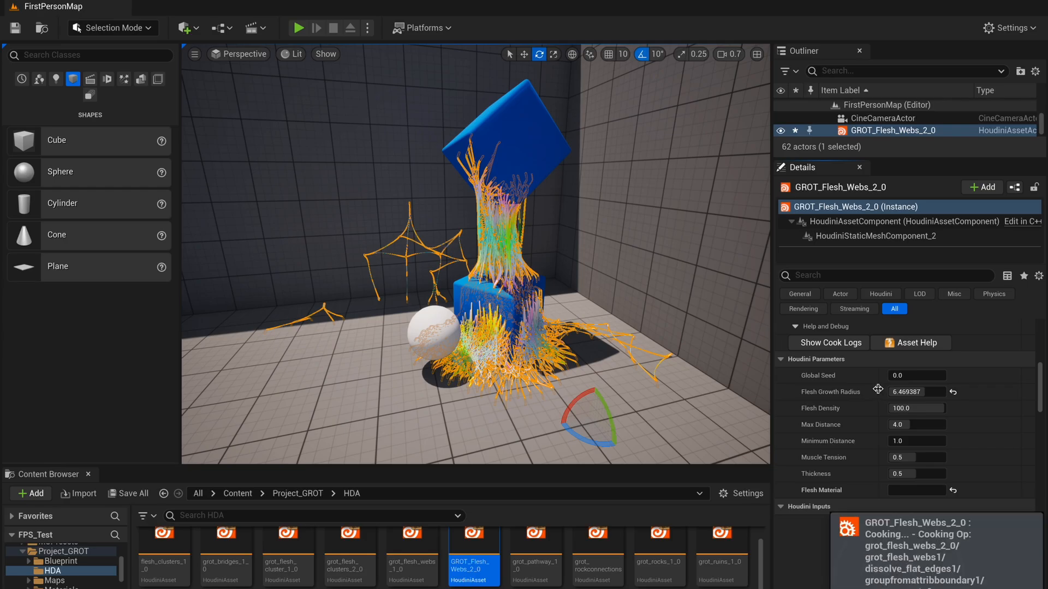
{"action": "right_click_drag", "start_coordinate": [594, 326], "coordinate": [764, 330]}
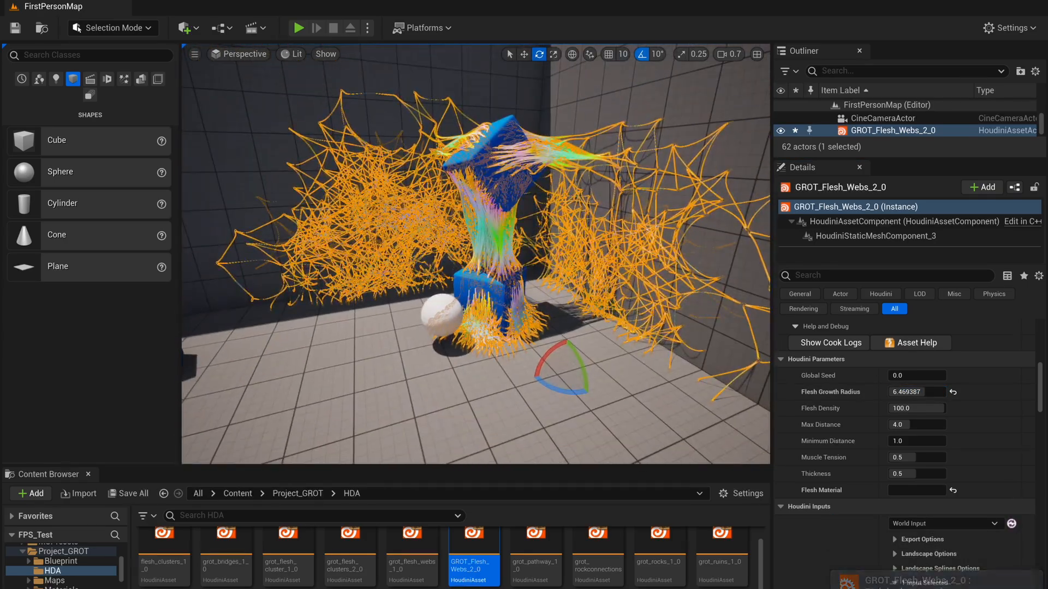
Move the influence sphere up between the two cubes and hide it in the level
{"action": "left_click", "coordinate": [442, 317]}
{"action": "key", "text": "w"}
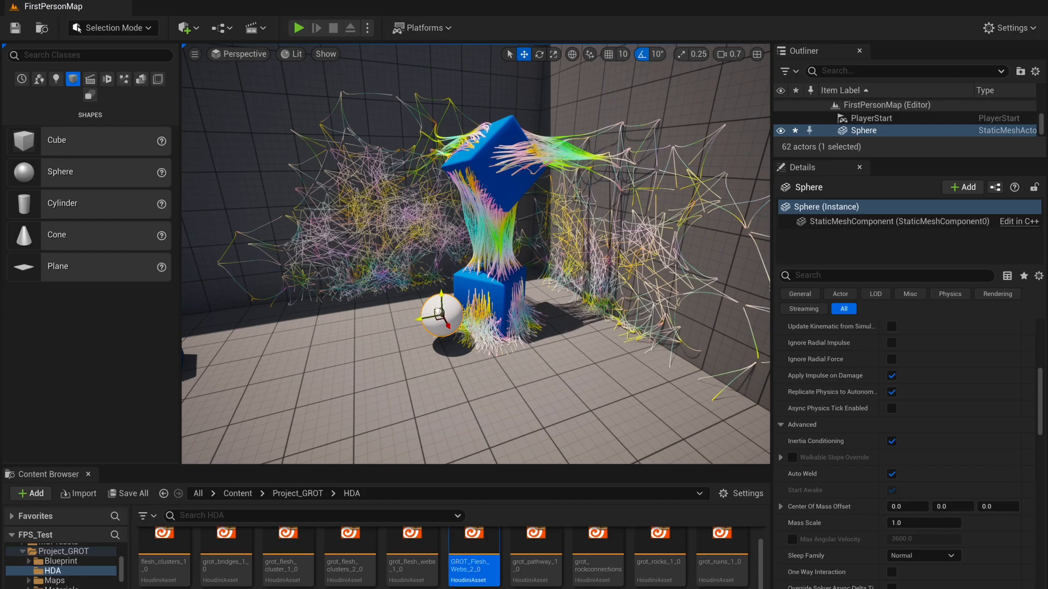
{"action": "left_click_drag", "start_coordinate": [437, 312], "coordinate": [486, 195]}
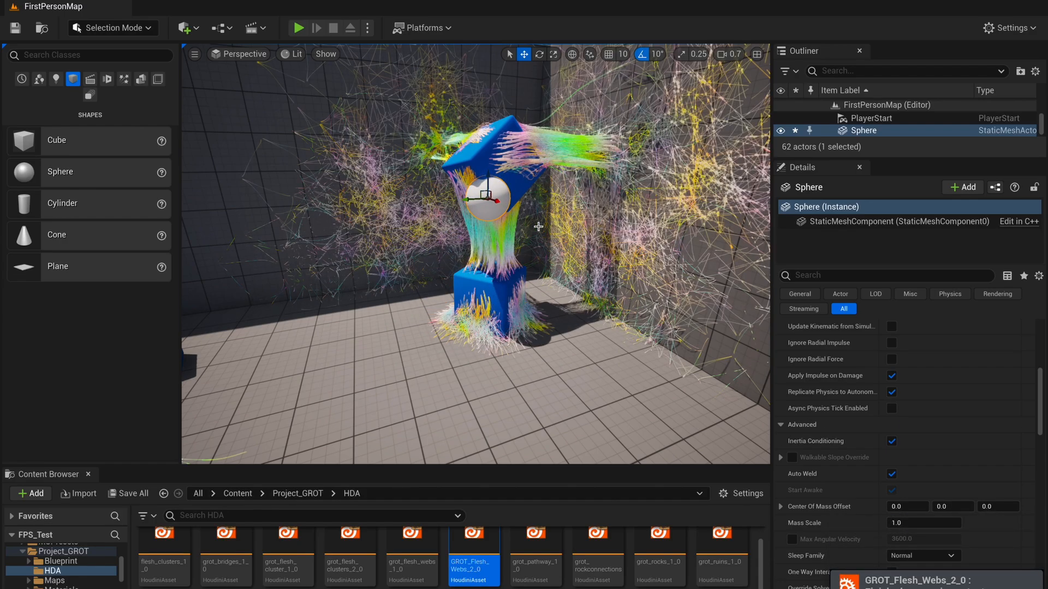
{"action": "right_click_drag", "start_coordinate": [538, 227], "coordinate": [463, 268]}
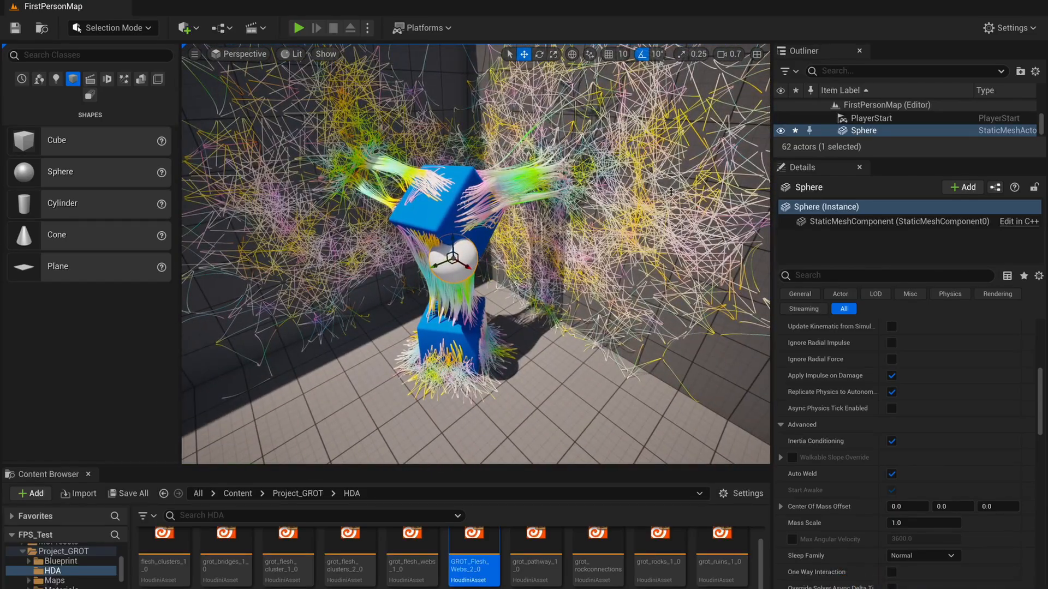
{"action": "left_click", "coordinate": [780, 130]}
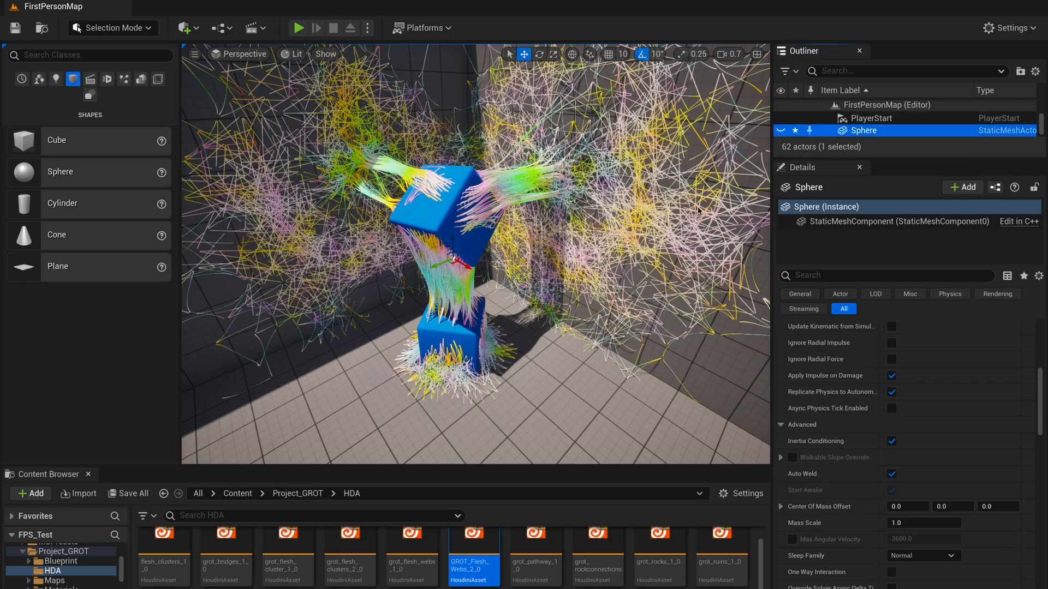
{"action": "mouse_move", "coordinate": [489, 266]}
{"action": "right_mouse_down"}
{"action": "mouse_move", "coordinate": [524, 257]}
{"action": "mouse_move", "coordinate": [488, 266]}
{"action": "right_mouse_up"}
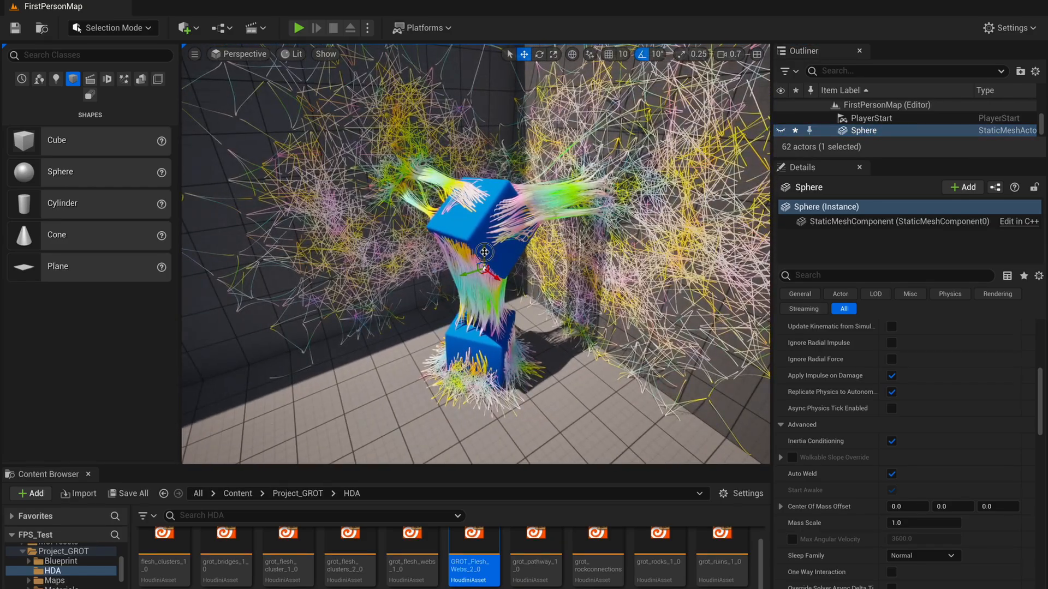
Move the tilted upper cube sideways, off the lower cube, to make the webs regenerate
{"action": "left_click_drag", "start_coordinate": [485, 307], "coordinate": [464, 316], "text": "alt"}
{"action": "left_click", "coordinate": [474, 267]}
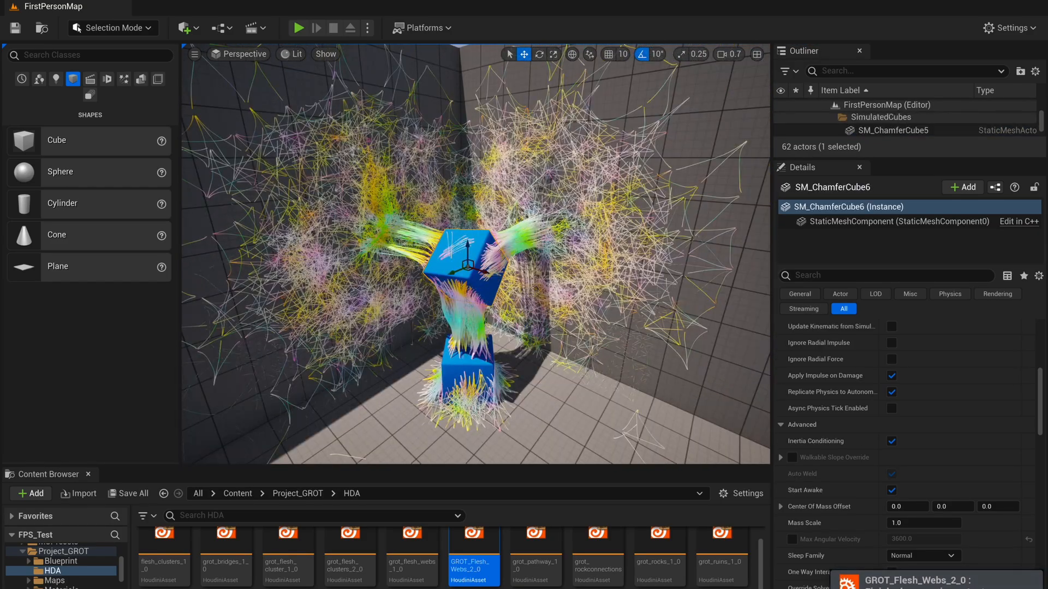
{"action": "left_click_drag", "start_coordinate": [473, 267], "coordinate": [533, 324], "text": "alt"}
{"action": "right_click_drag", "start_coordinate": [502, 248], "coordinate": [502, 179]}
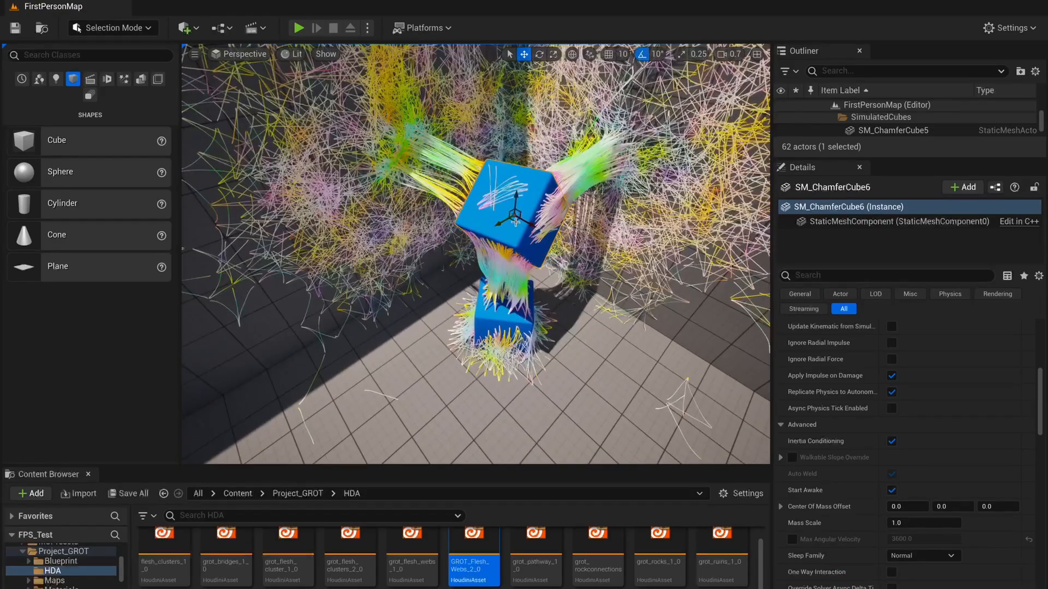
{"action": "left_click_drag", "start_coordinate": [515, 223], "coordinate": [462, 215]}
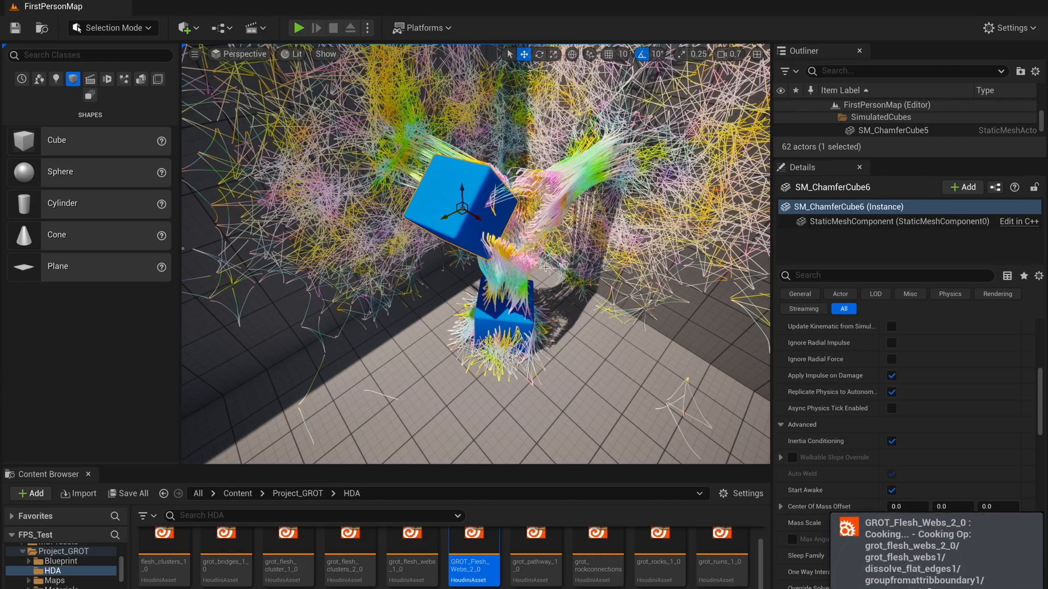
Move the lower cube along the floor away from the corner and the upper cube
{"action": "left_click", "coordinate": [523, 324]}
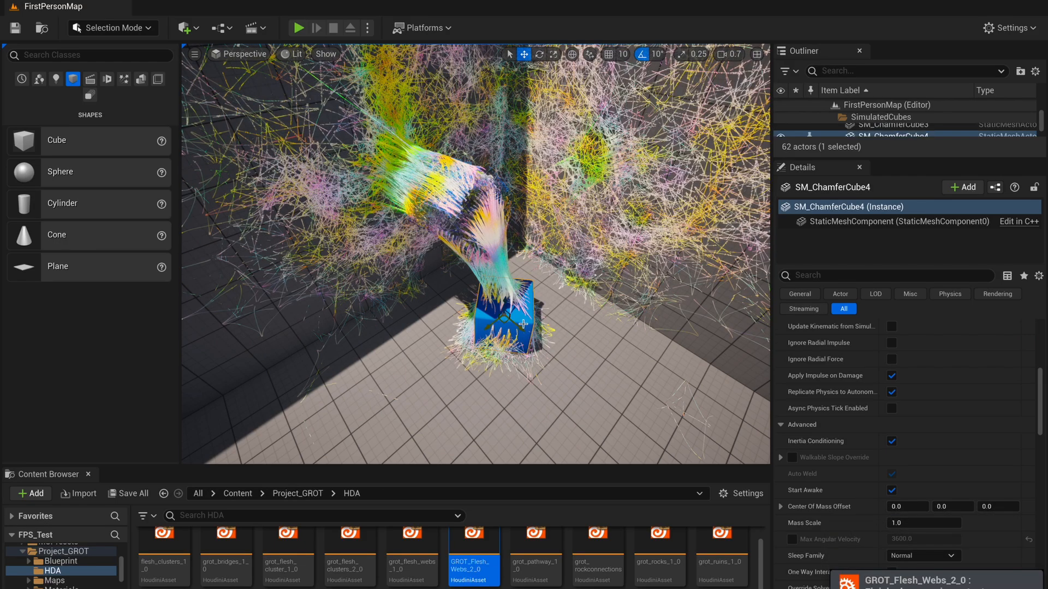
{"action": "right_click_drag", "start_coordinate": [523, 324], "coordinate": [488, 304]}
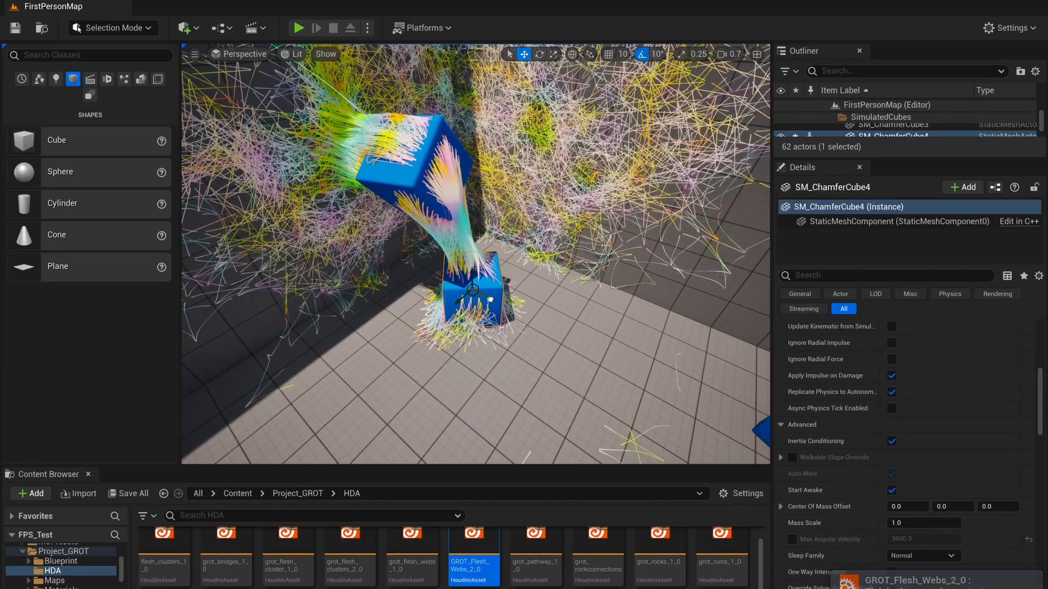
{"action": "left_click_drag", "start_coordinate": [490, 300], "coordinate": [558, 323]}
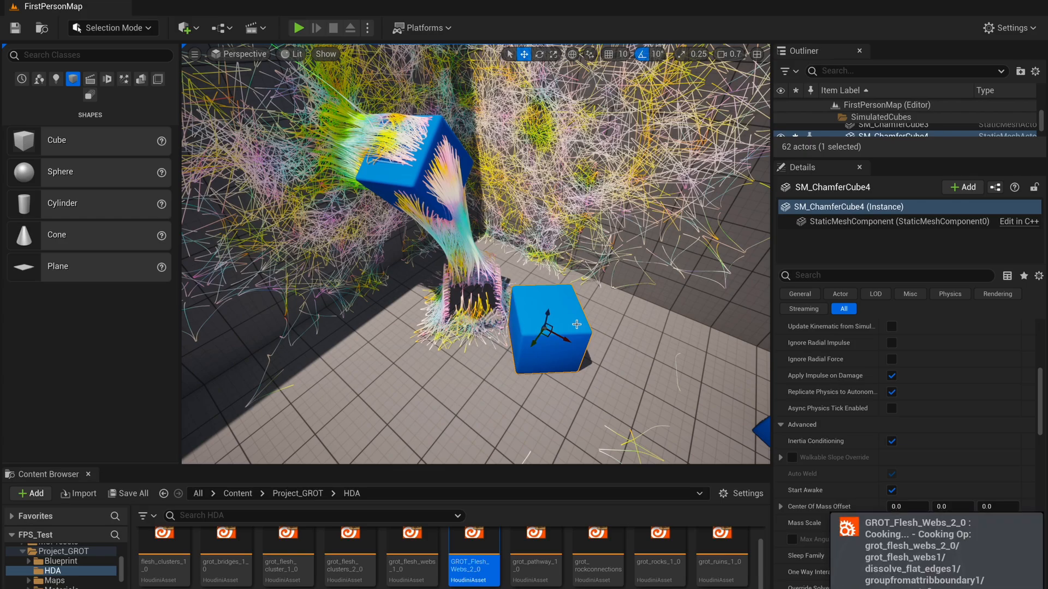
{"action": "mouse_move", "coordinate": [594, 329]}
{"action": "right_mouse_down"}
{"action": "mouse_move", "coordinate": [612, 329]}
{"action": "mouse_move", "coordinate": [599, 334]}
{"action": "right_mouse_up"}
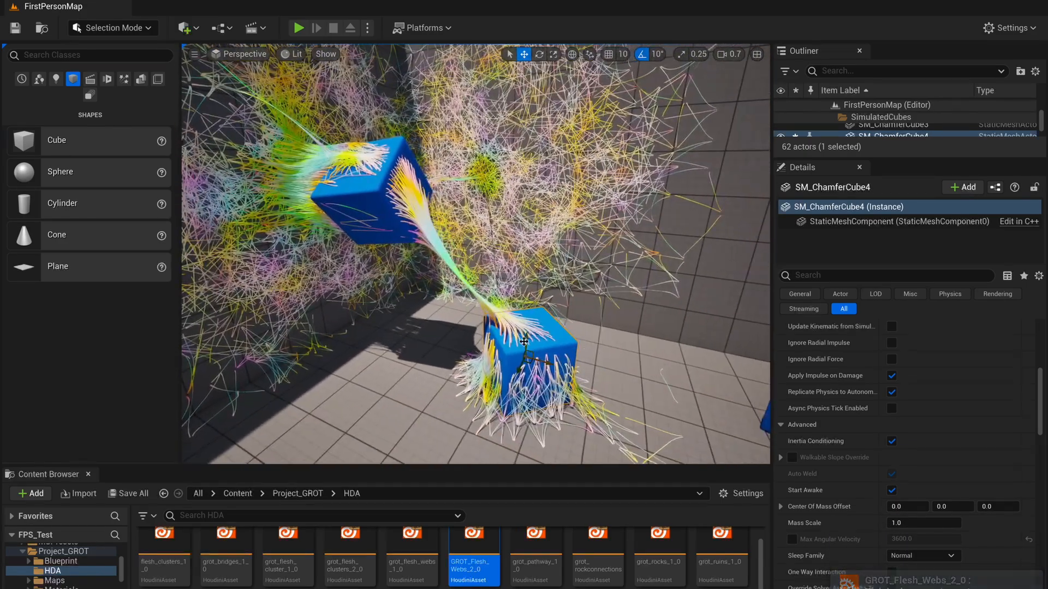
Lift the lower cube off the floor and rotate it to a tilted angle
{"action": "left_click_drag", "start_coordinate": [526, 342], "coordinate": [528, 299]}
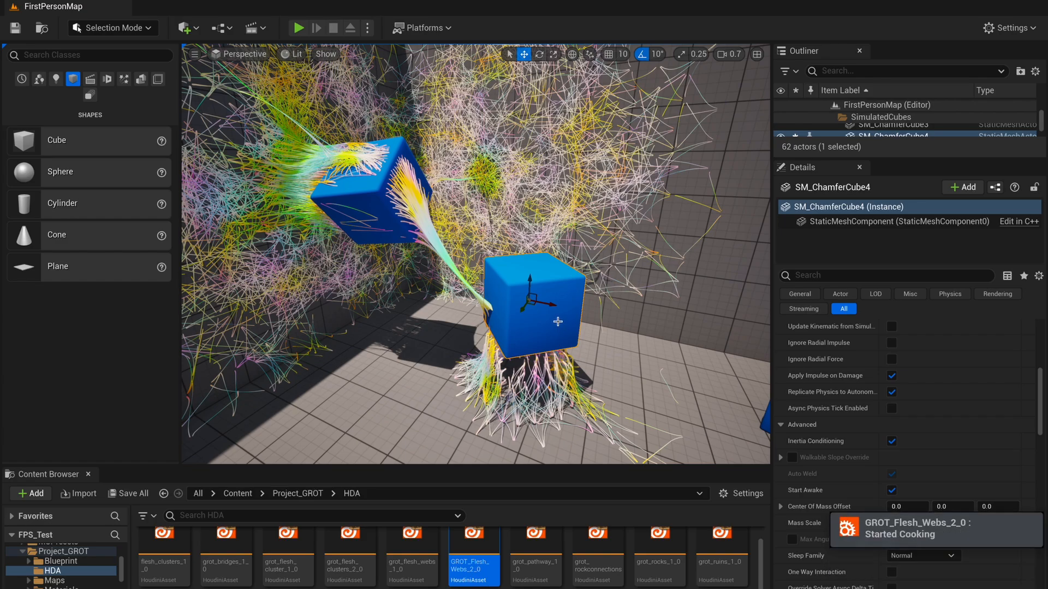
{"action": "right_click_drag", "start_coordinate": [558, 321], "coordinate": [611, 359]}
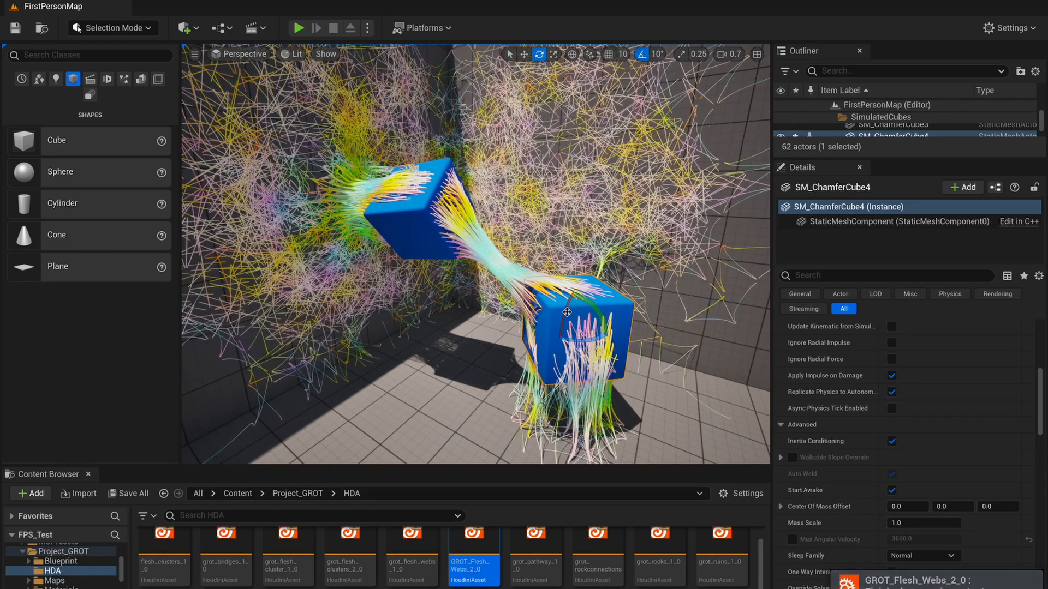
{"action": "left_click_drag", "start_coordinate": [567, 312], "coordinate": [611, 295]}
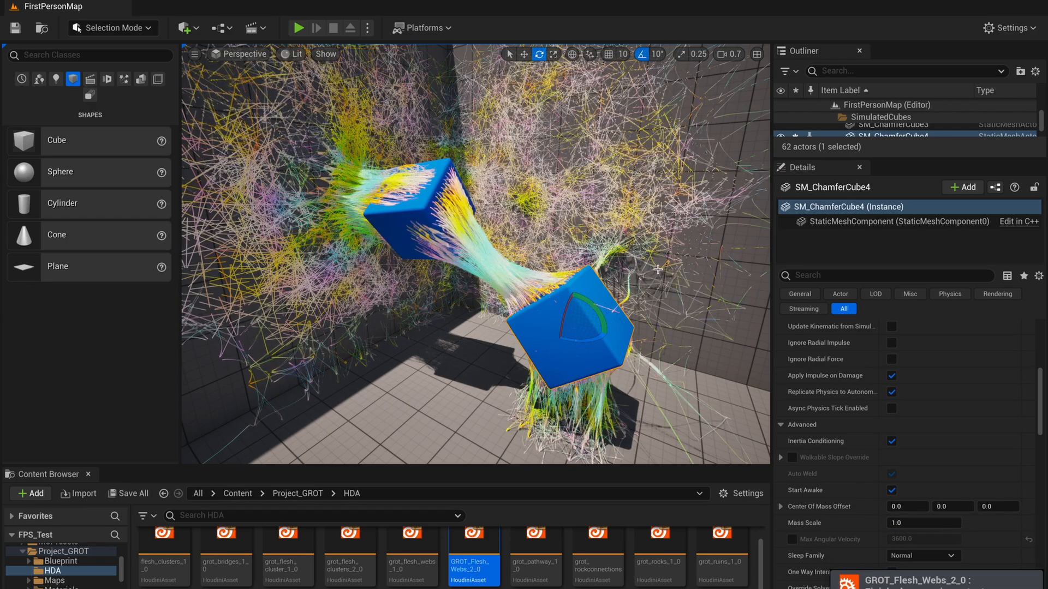
{"action": "right_click_drag", "start_coordinate": [658, 270], "coordinate": [618, 286]}
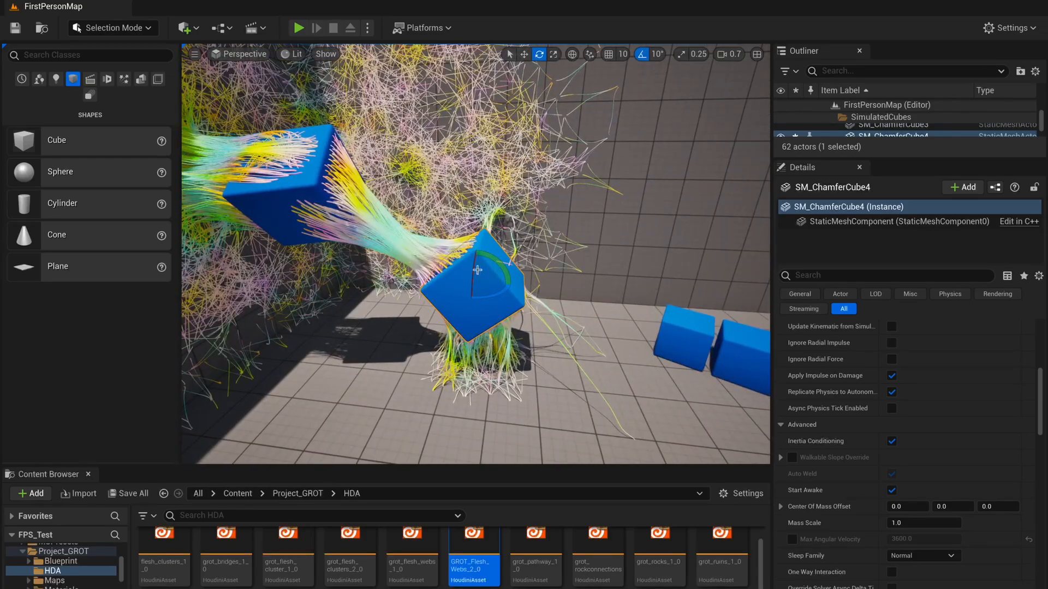
Add the two loose cubes on the floor to the collision mesh input of GROT_Flesh_Webs_2_0
{"action": "left_click", "coordinate": [410, 259]}
{"action": "left_click_drag", "start_coordinate": [1043, 395], "coordinate": [1047, 422]}
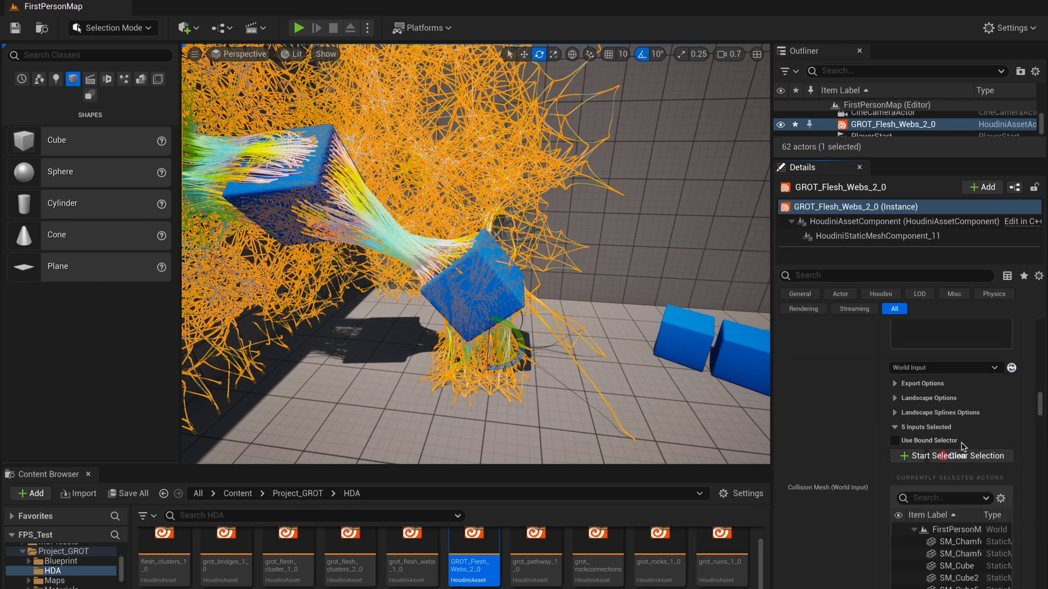
{"action": "left_click", "coordinate": [916, 458]}
{"action": "left_click", "coordinate": [678, 339], "text": "shift"}
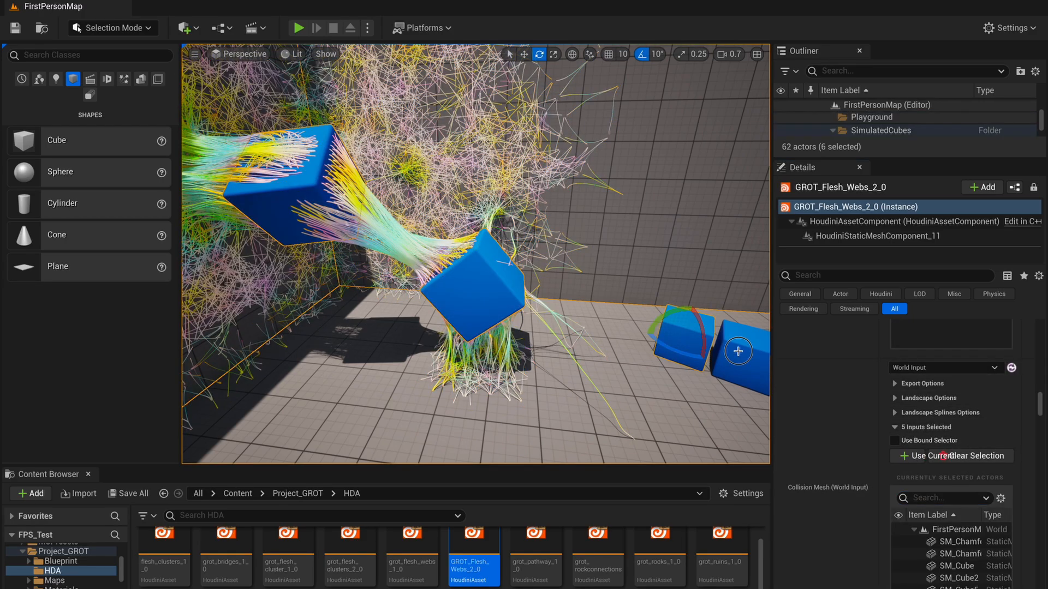
{"action": "left_click", "coordinate": [738, 351], "text": "shift"}
{"action": "left_click", "coordinate": [916, 457]}
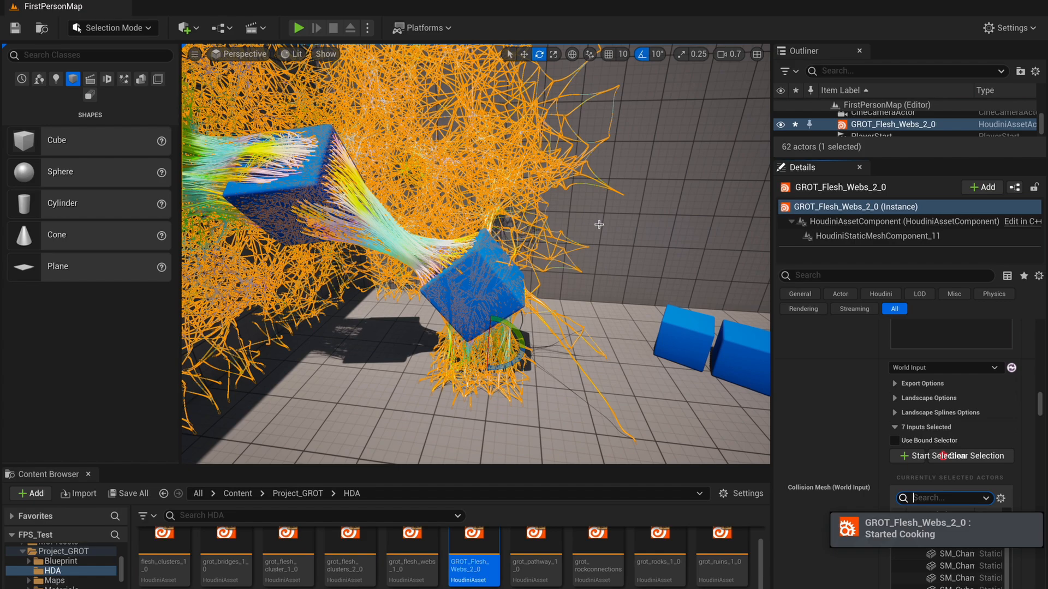
Move the nearer loose floor cube along the floor towards the tilted webbed cube
{"action": "left_click", "coordinate": [617, 299]}
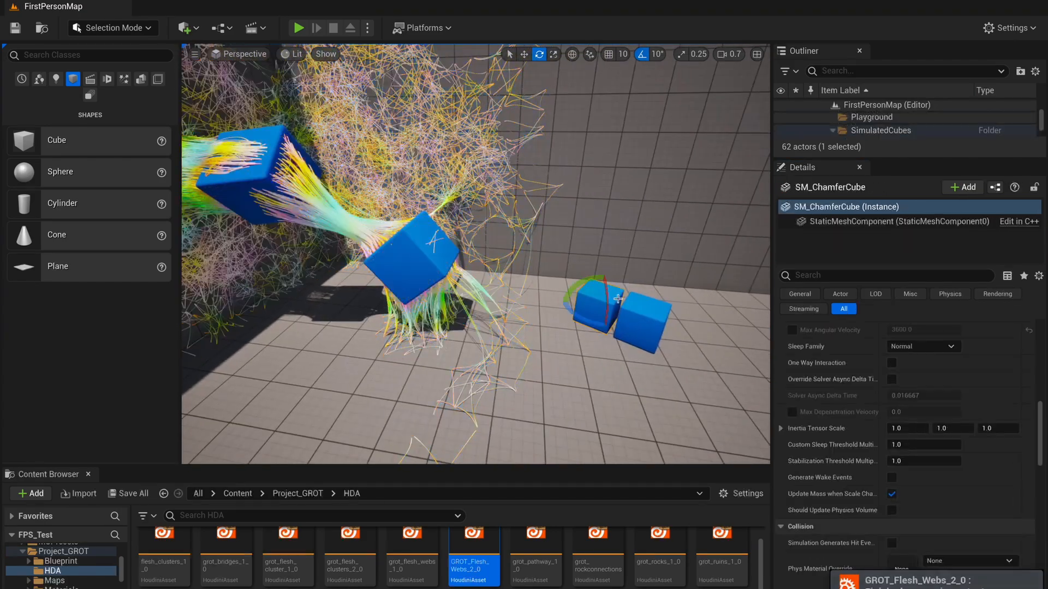
{"action": "left_click_drag", "start_coordinate": [607, 312], "coordinate": [539, 311]}
{"action": "key", "text": "w"}
{"action": "right_click_drag", "start_coordinate": [539, 311], "coordinate": [538, 355]}
{"action": "key", "text": "s"}
{"action": "mouse_move", "coordinate": [581, 310]}
{"action": "right_mouse_down"}
{"action": "mouse_move", "coordinate": [565, 306]}
{"action": "mouse_move", "coordinate": [581, 310]}
{"action": "right_mouse_up"}
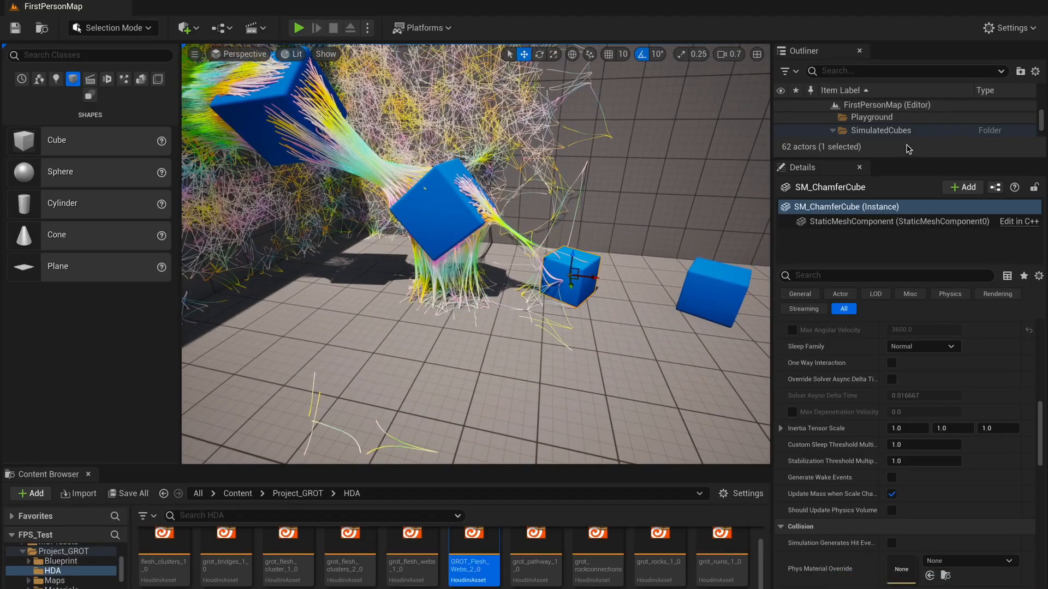
{"action": "key", "text": "s"}
{"action": "right_click_drag", "start_coordinate": [413, 190], "coordinate": [338, 221]}
{"action": "key", "text": "w"}
{"action": "right_click_drag", "start_coordinate": [665, 296], "coordinate": [703, 319]}
{"action": "key", "text": "s"}
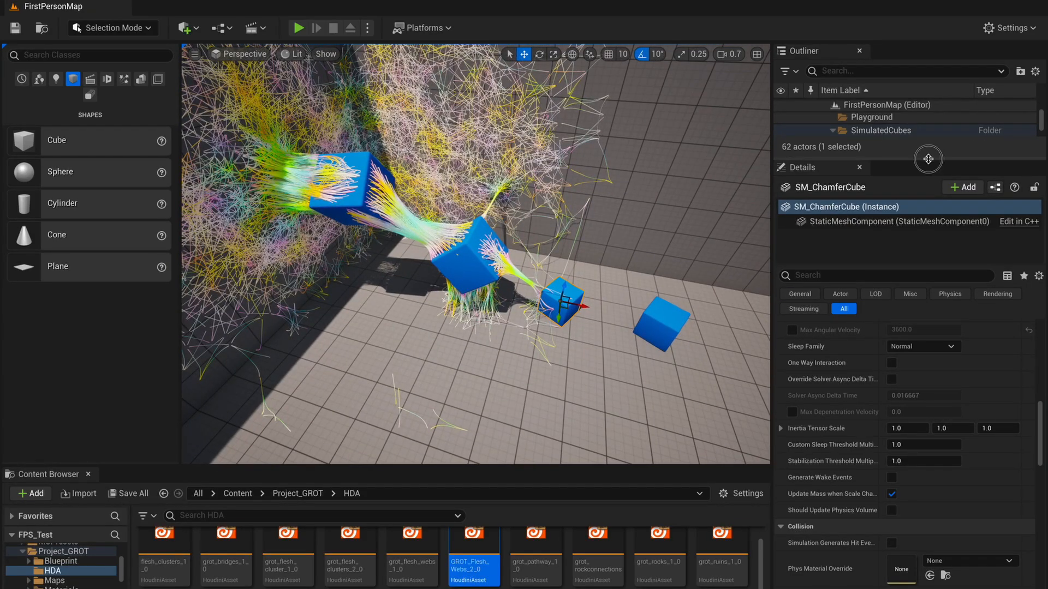
Select the hidden influence Sphere and reposition it to sit lower, beside the lower tilted cube
{"action": "left_click_drag", "start_coordinate": [928, 159], "coordinate": [927, 319]}
{"action": "left_click_drag", "start_coordinate": [1044, 239], "coordinate": [1044, 182]}
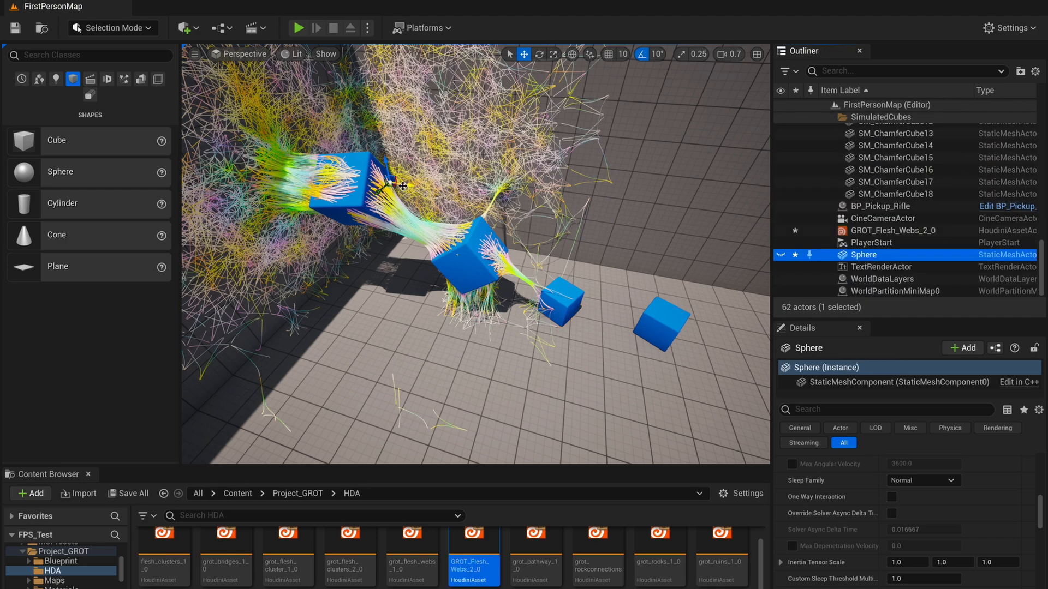
{"action": "left_click_drag", "start_coordinate": [403, 187], "coordinate": [405, 188]}
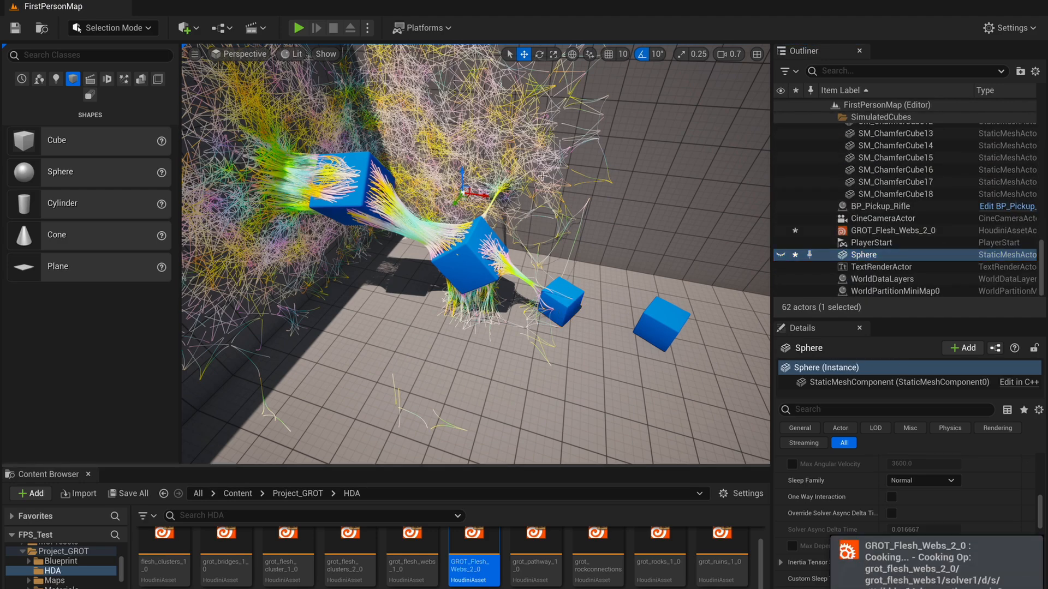
{"action": "right_click_drag", "start_coordinate": [615, 271], "coordinate": [458, 234]}
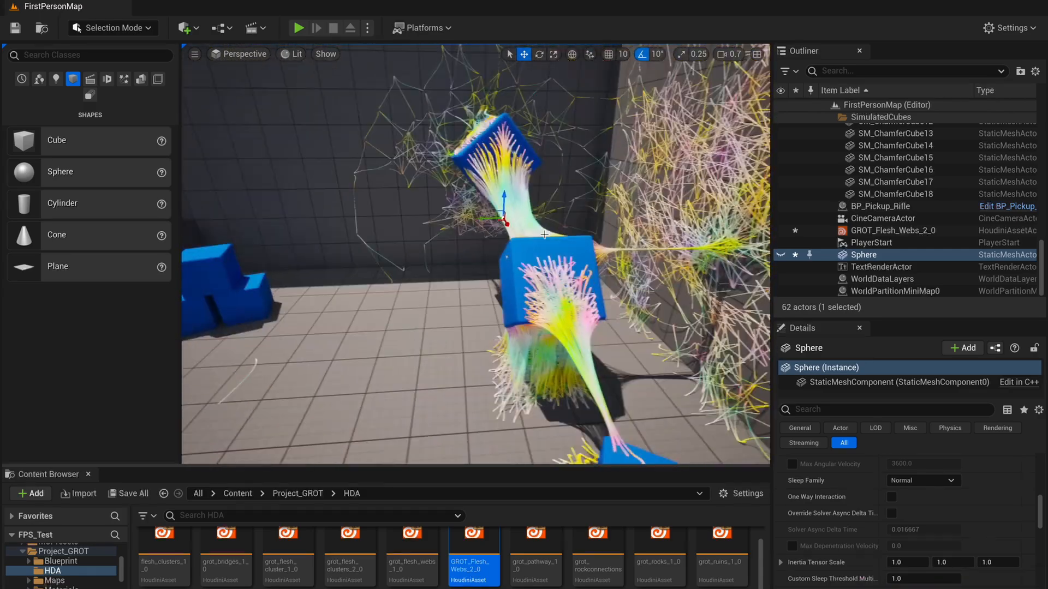
{"action": "left_click_drag", "start_coordinate": [501, 255], "coordinate": [501, 255]}
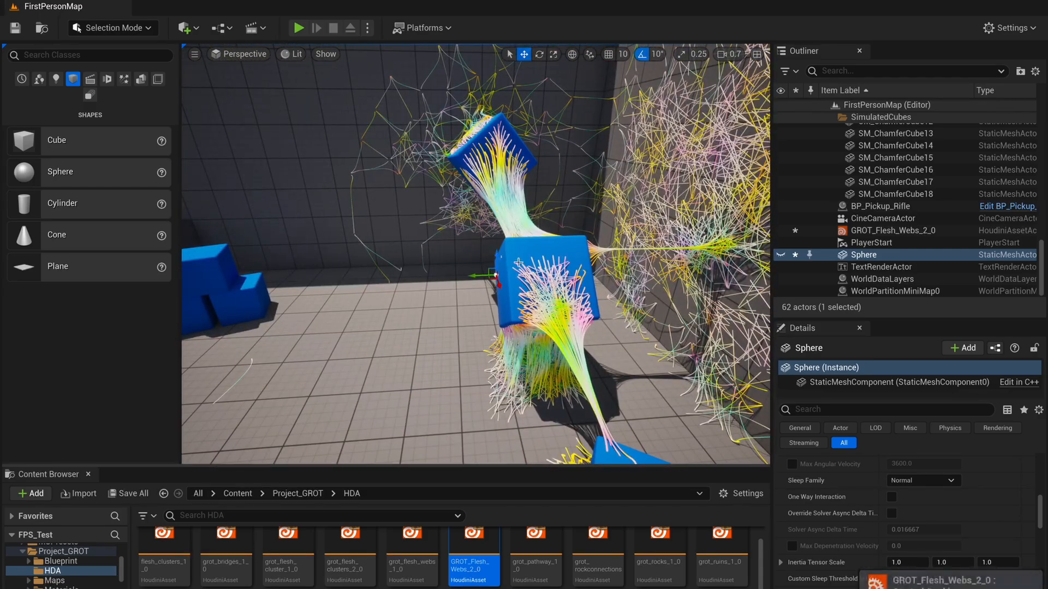
{"action": "right_click_drag", "start_coordinate": [530, 259], "coordinate": [544, 264]}
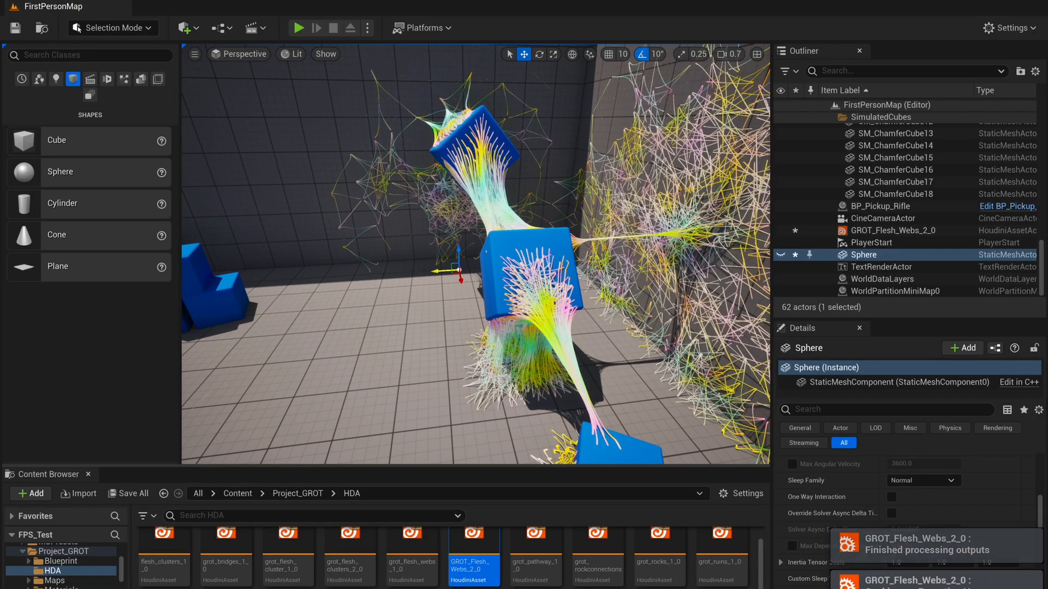
{"action": "right_click_drag", "start_coordinate": [544, 218], "coordinate": [491, 218]}
{"action": "right_click_drag", "start_coordinate": [554, 311], "coordinate": [558, 313]}
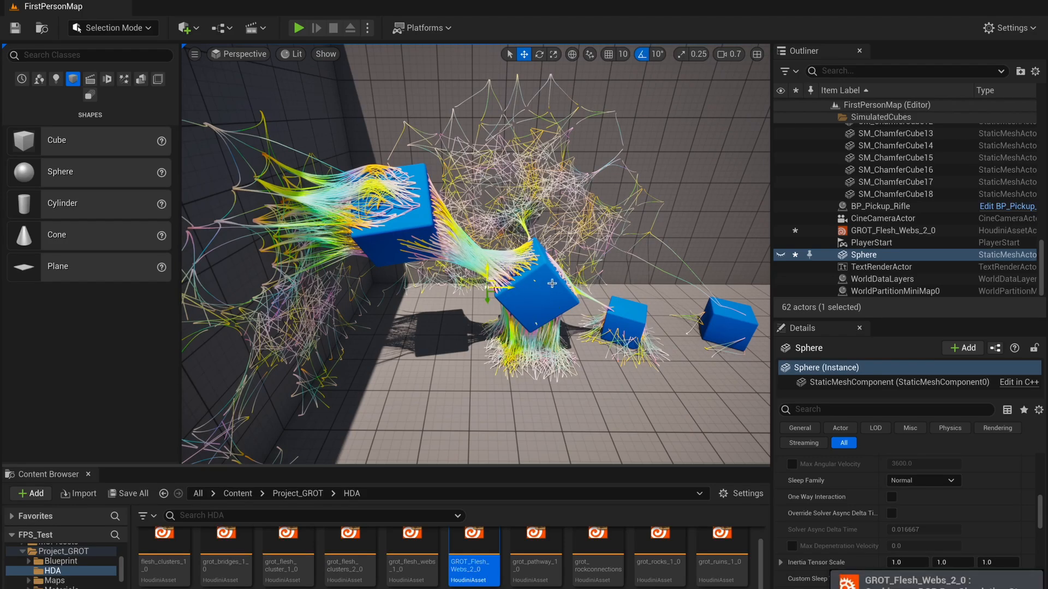
Move the small floor cube to the other side of the webbed cubes, then lift it off the floor and tilt it
{"action": "right_click_drag", "start_coordinate": [600, 272], "coordinate": [595, 298]}
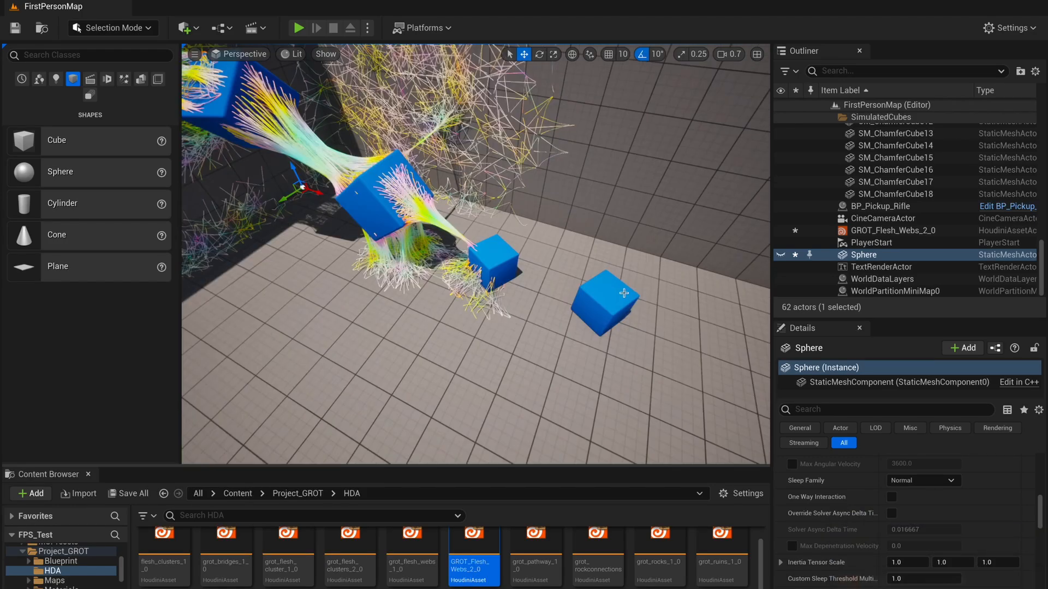
{"action": "left_click", "coordinate": [482, 255]}
{"action": "left_click_drag", "start_coordinate": [493, 270], "coordinate": [279, 293]}
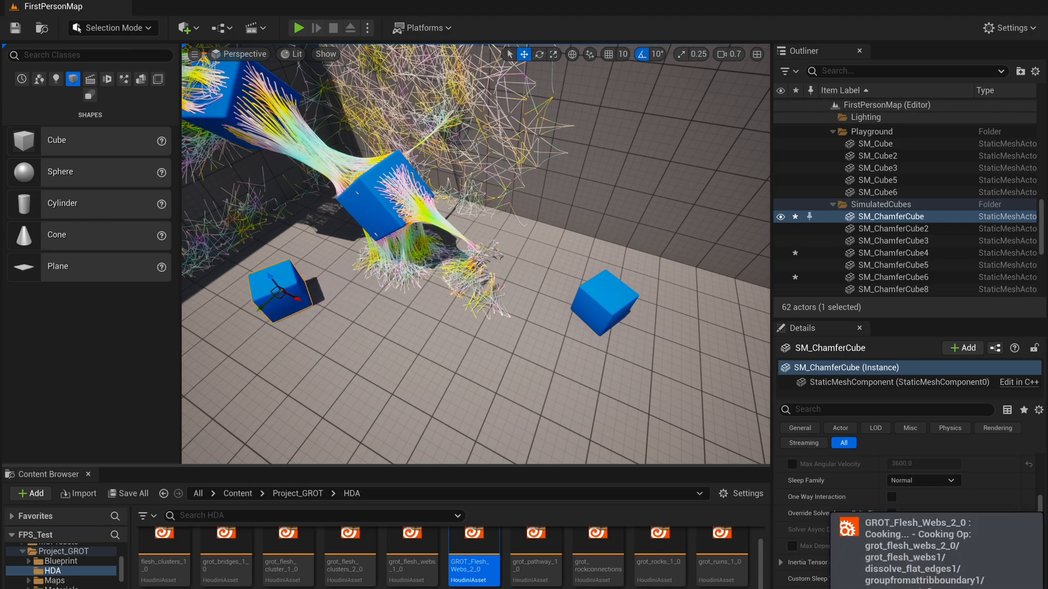
{"action": "right_click_drag", "start_coordinate": [520, 252], "coordinate": [480, 235]}
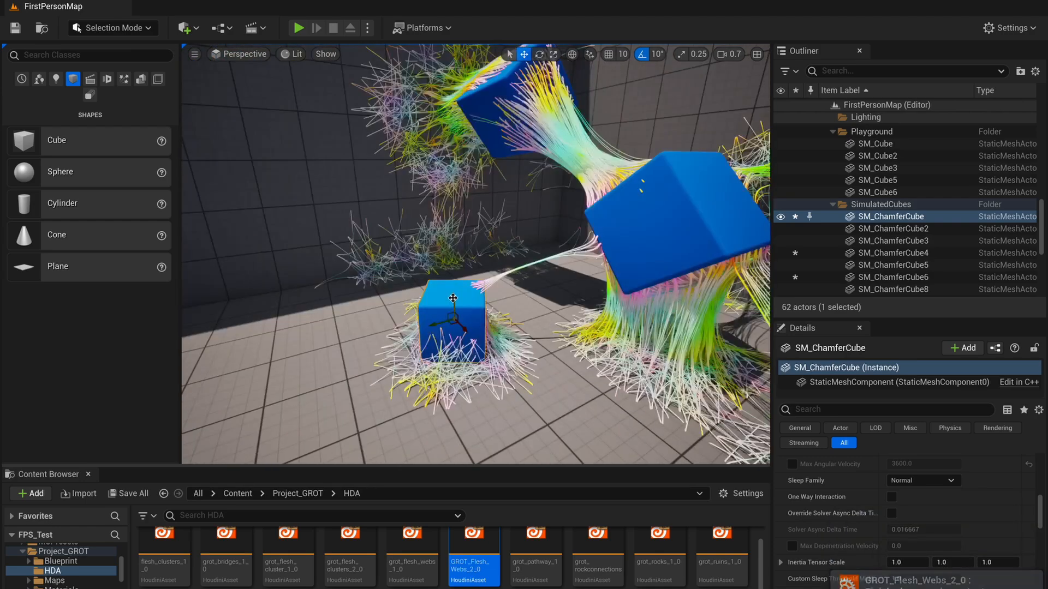
{"action": "left_click_drag", "start_coordinate": [451, 304], "coordinate": [452, 250]}
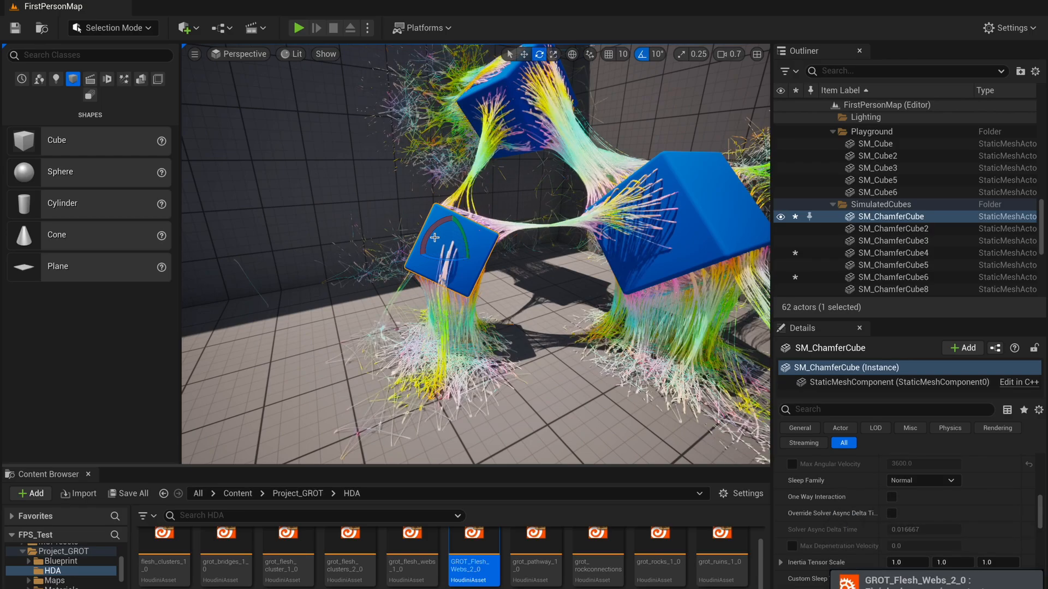
{"action": "right_click_drag", "start_coordinate": [475, 264], "coordinate": [409, 283]}
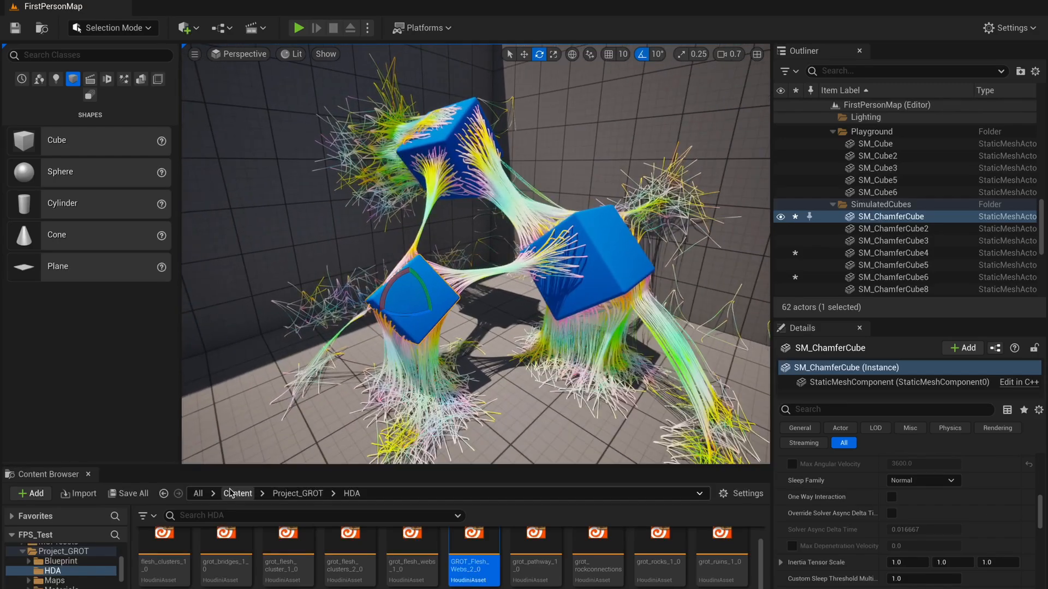
Open the L_GROT_Final level and browse to the Project_GROT HDA folder
{"action": "left_click", "coordinate": [298, 494]}
{"action": "left_click_drag", "start_coordinate": [316, 468], "coordinate": [316, 336]}
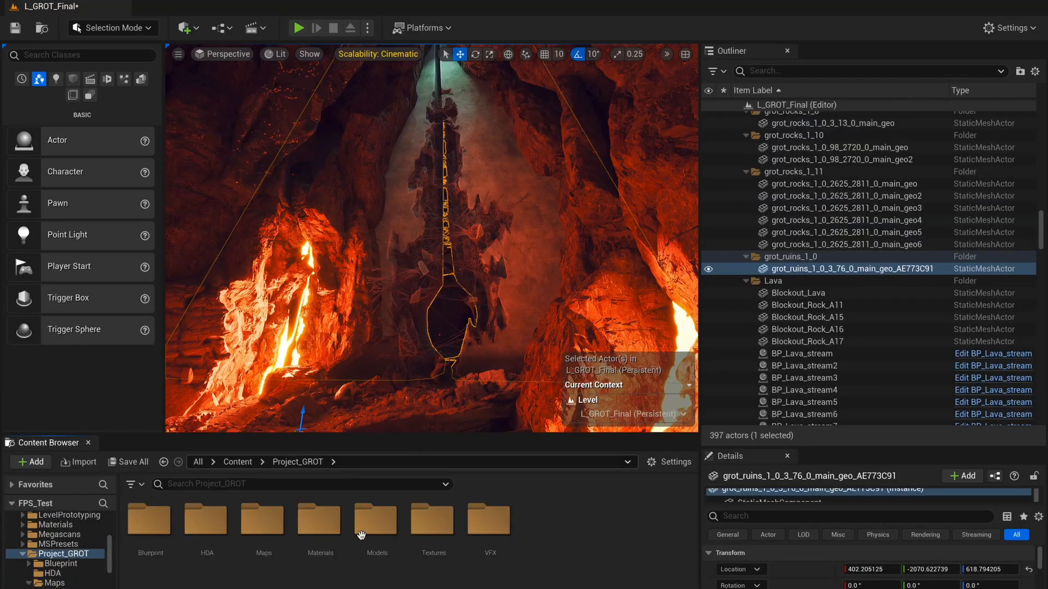
{"action": "double_click", "coordinate": [218, 524]}
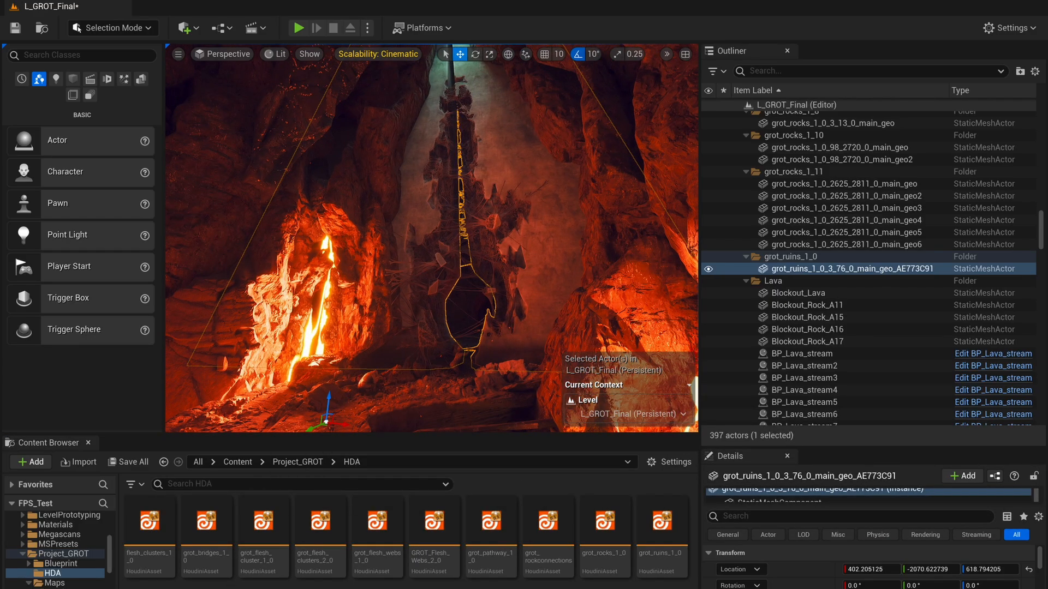
Examine the cave level's ruins, hanging rocks and existing flesh strands from several distances
{"action": "key", "text": "w"}
{"action": "mouse_move", "coordinate": [507, 314]}
{"action": "right_mouse_down"}
{"action": "mouse_move", "coordinate": [505, 272]}
{"action": "mouse_move", "coordinate": [515, 320]}
{"action": "right_mouse_up"}
{"action": "key", "text": "w"}
{"action": "key", "text": "s"}
{"action": "key", "text": "s"}
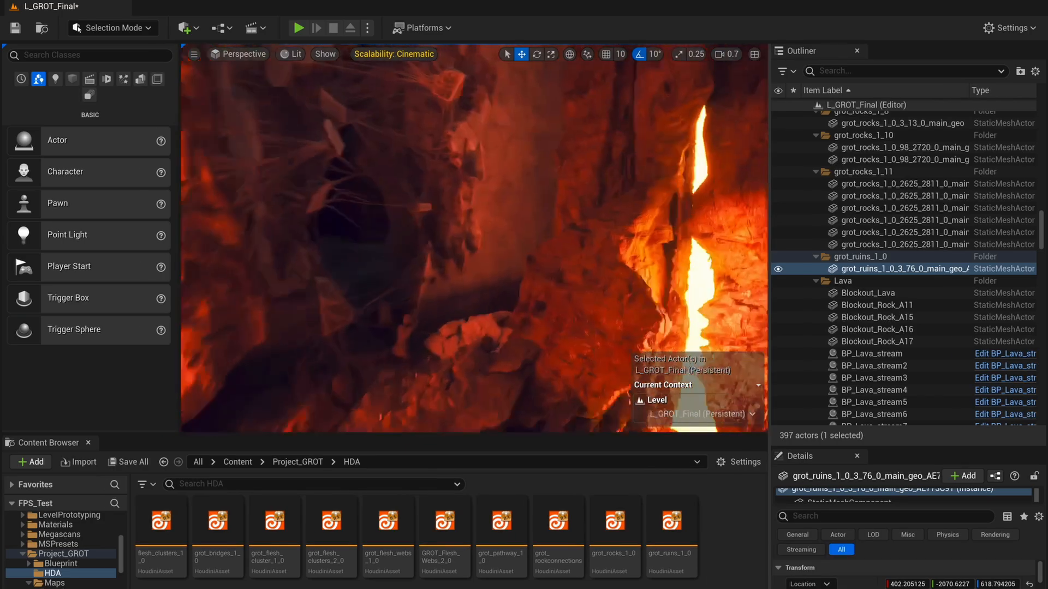
{"action": "right_click_drag", "start_coordinate": [475, 238], "coordinate": [475, 238]}
{"action": "key", "text": "s"}
{"action": "right_click_drag", "start_coordinate": [533, 316], "coordinate": [533, 316]}
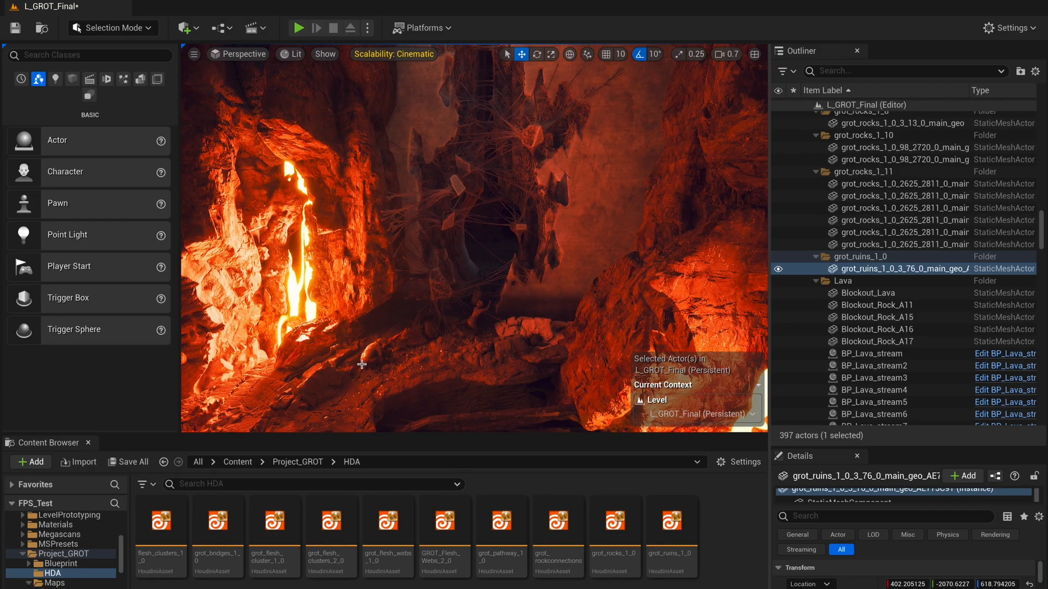
{"action": "key", "text": "w"}
{"action": "right_click_drag", "start_coordinate": [475, 238], "coordinate": [475, 238]}
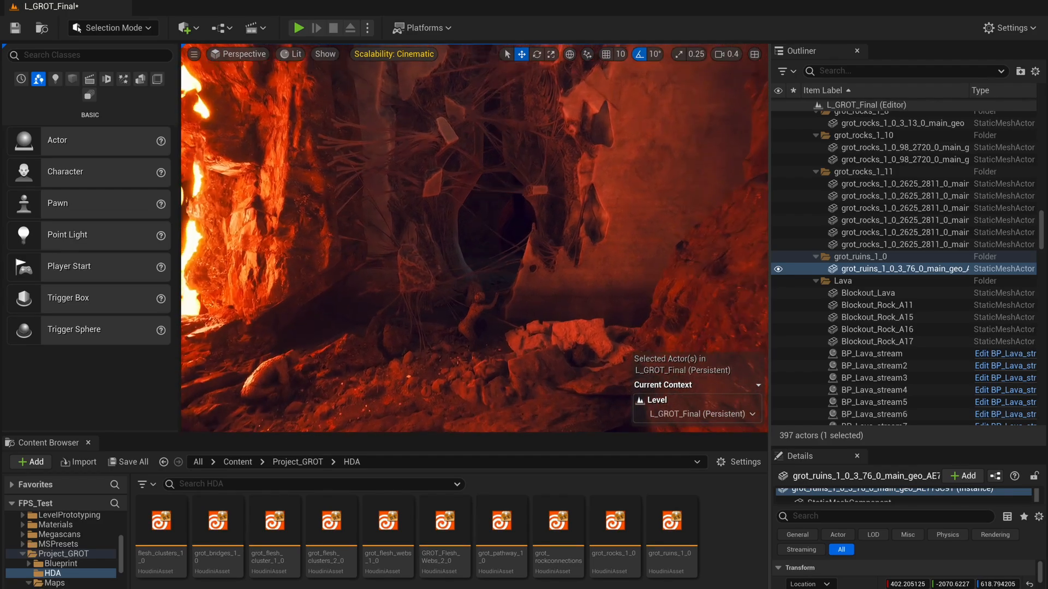
Place the GROT_Flesh_Webs_2_0 asset on the rocky ground in front of the ruin's opening
{"action": "mouse_move", "coordinate": [475, 238]}
{"action": "right_mouse_down"}
{"action": "mouse_move", "coordinate": [507, 235]}
{"action": "mouse_move", "coordinate": [469, 231]}
{"action": "mouse_move", "coordinate": [478, 233]}
{"action": "right_mouse_up"}
{"action": "left_click_drag", "start_coordinate": [445, 522], "coordinate": [468, 326]}
{"action": "left_click", "coordinate": [480, 289]}
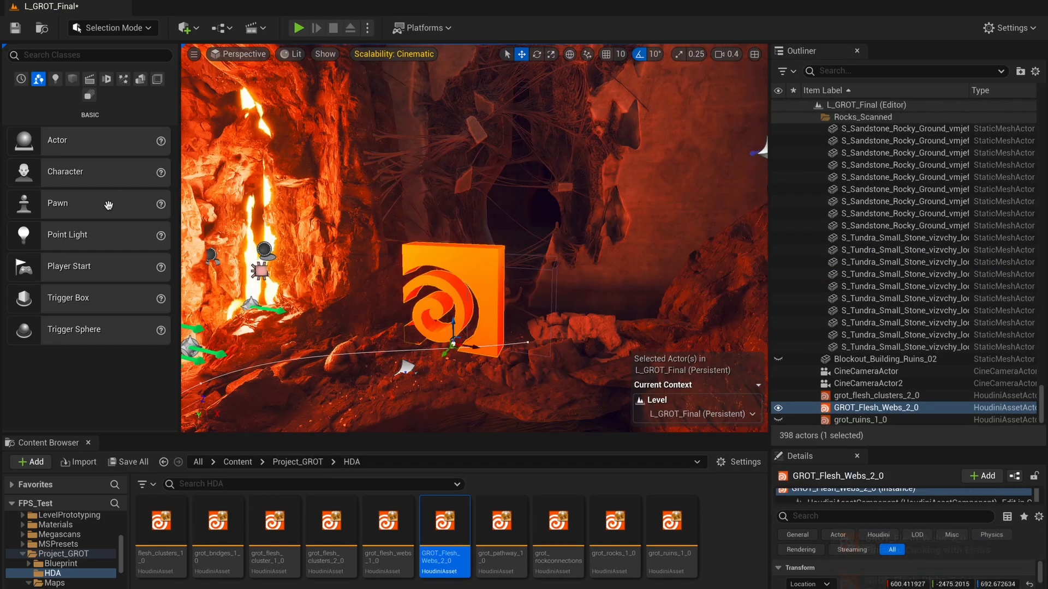
Add a sphere floating beside the placed Houdini asset and assign it as the influence mesh of GROT_Flesh_Webs_2_0
{"action": "left_click", "coordinate": [72, 79]}
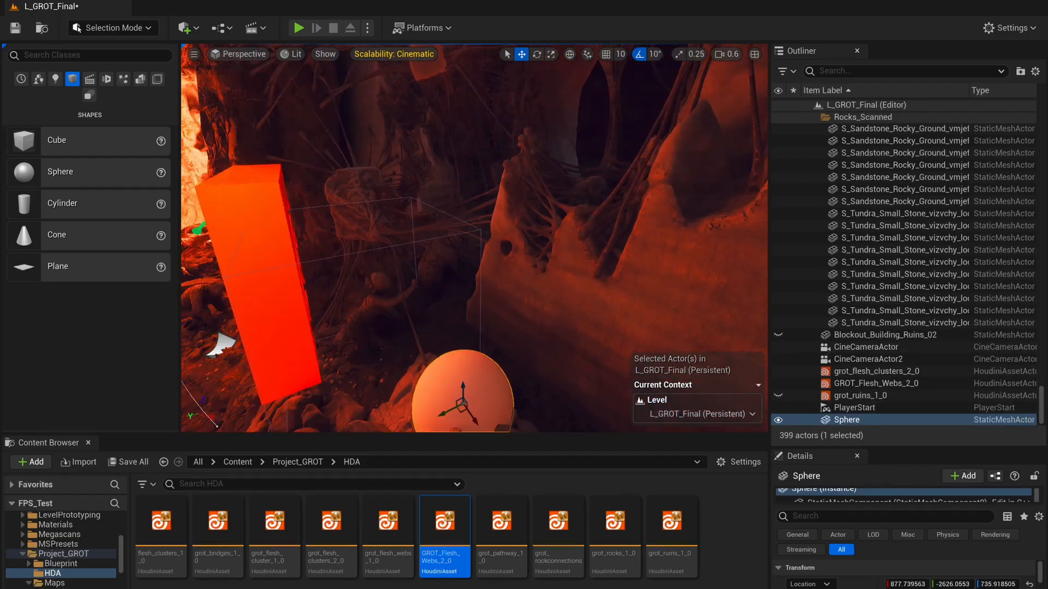
{"action": "right_click_drag", "start_coordinate": [475, 240], "coordinate": [491, 243]}
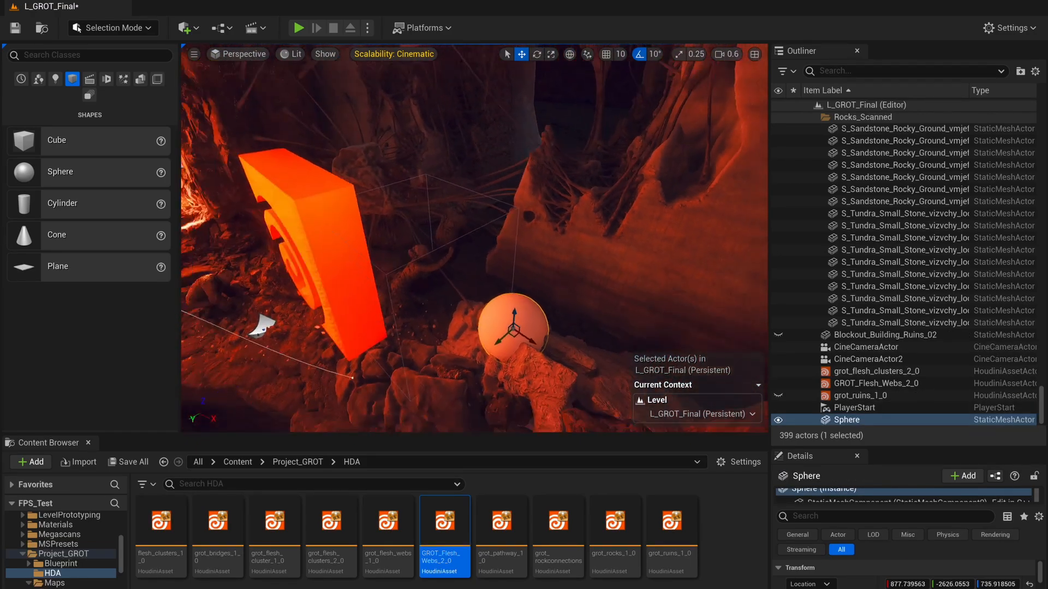
{"action": "right_click_drag", "start_coordinate": [567, 333], "coordinate": [561, 333]}
{"action": "left_click_drag", "start_coordinate": [512, 327], "coordinate": [411, 177]}
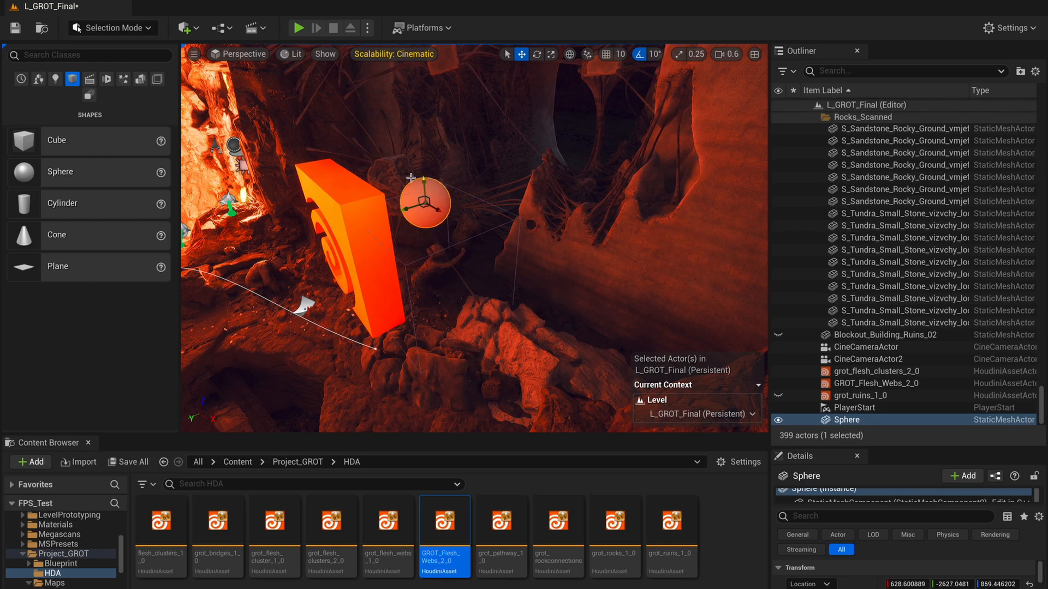
{"action": "left_click", "coordinate": [344, 226]}
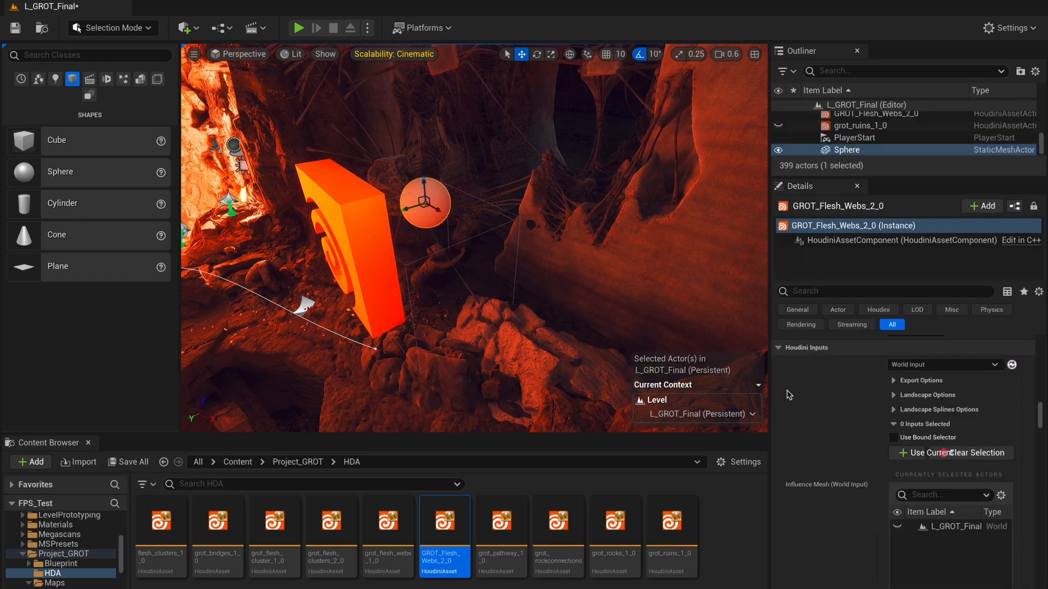
{"action": "left_click", "coordinate": [924, 454]}
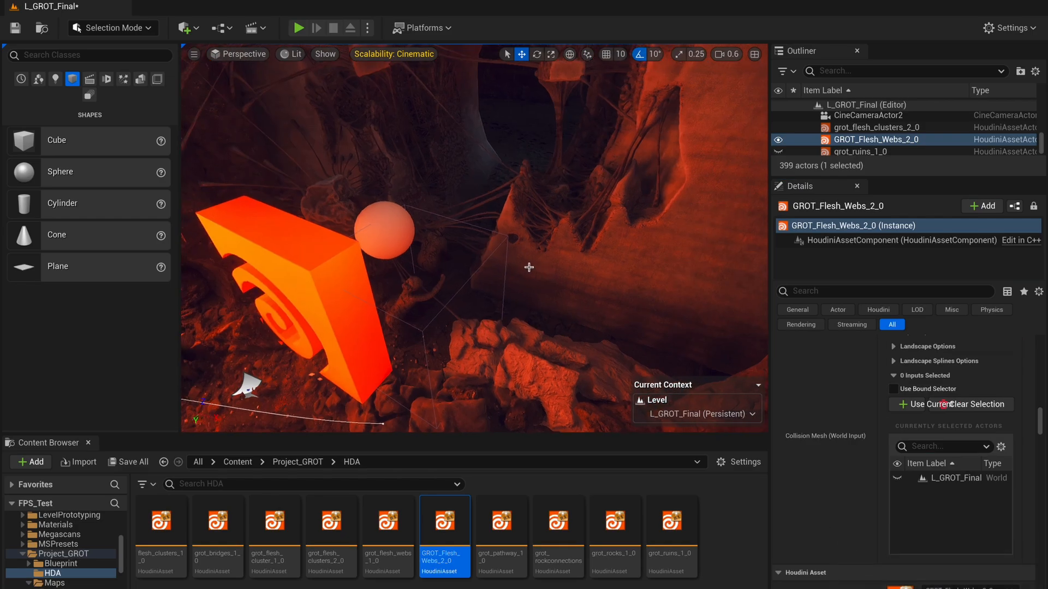
Select the surrounding ruins, rocks, rockified figures and flesh clusters, and assign them as the collision mesh of GROT_Flesh_Webs_2_0
{"action": "left_click", "coordinate": [552, 277]}
{"action": "right_click_drag", "start_coordinate": [553, 277], "coordinate": [421, 240]}
{"action": "left_click", "coordinate": [405, 107], "text": "ctrl"}
{"action": "key", "text": "w"}
{"action": "left_click", "coordinate": [434, 214], "text": "ctrl"}
{"action": "left_click", "coordinate": [528, 153], "text": "ctrl"}
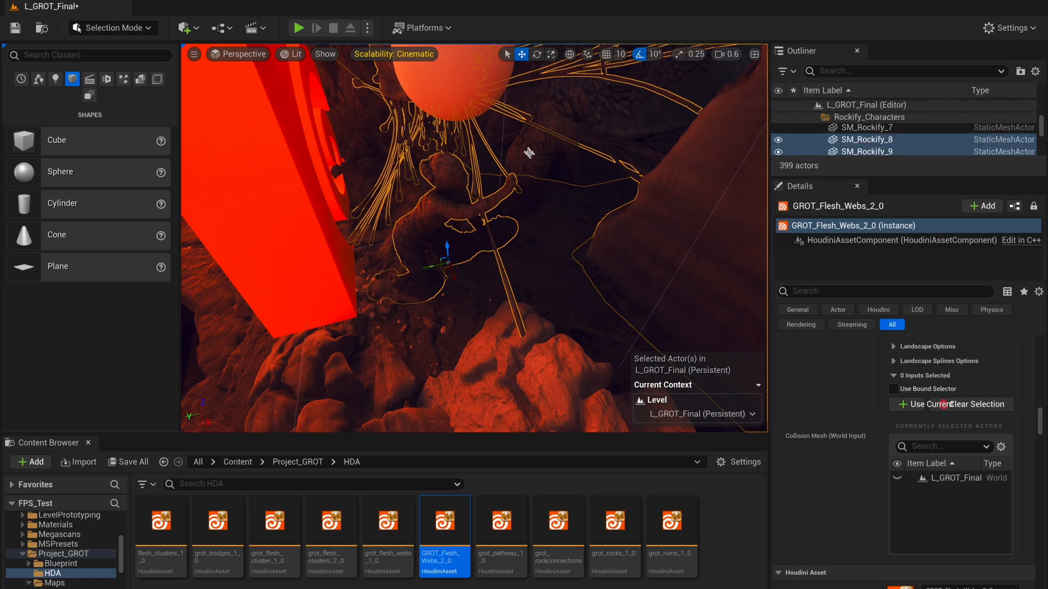
{"action": "key", "text": "s"}
{"action": "right_click_drag", "start_coordinate": [528, 154], "coordinate": [472, 191]}
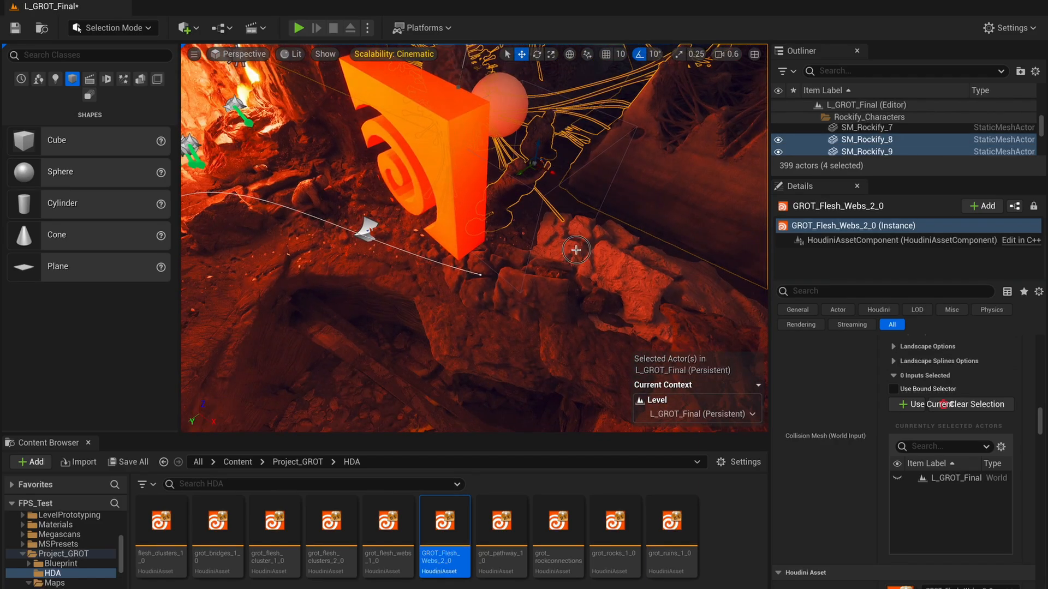
{"action": "left_click", "coordinate": [576, 250], "text": "ctrl"}
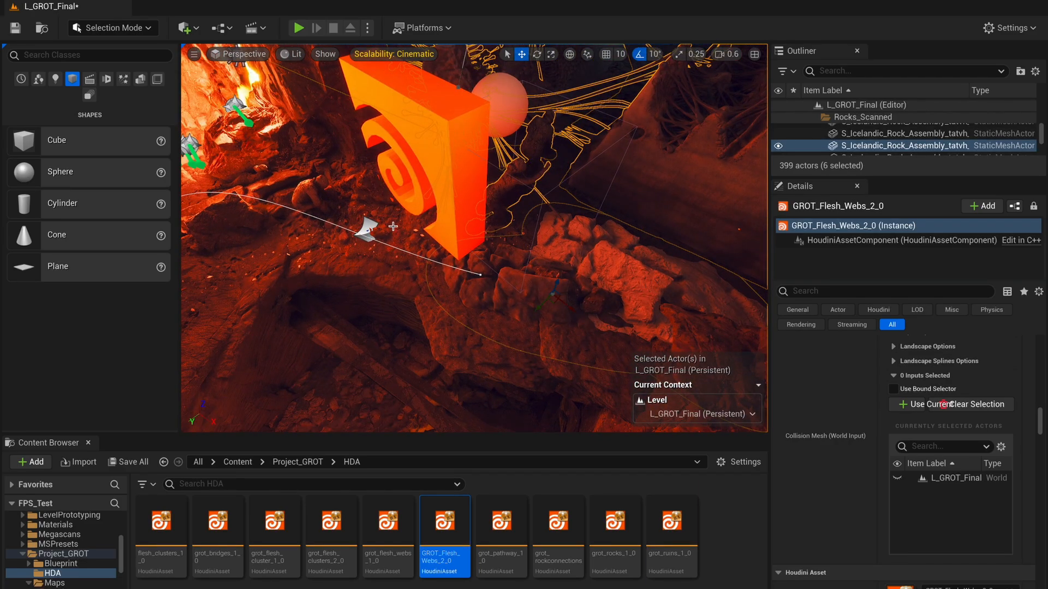
{"action": "left_click", "coordinate": [310, 197], "text": "ctrl"}
{"action": "right_click_drag", "start_coordinate": [310, 197], "coordinate": [322, 169]}
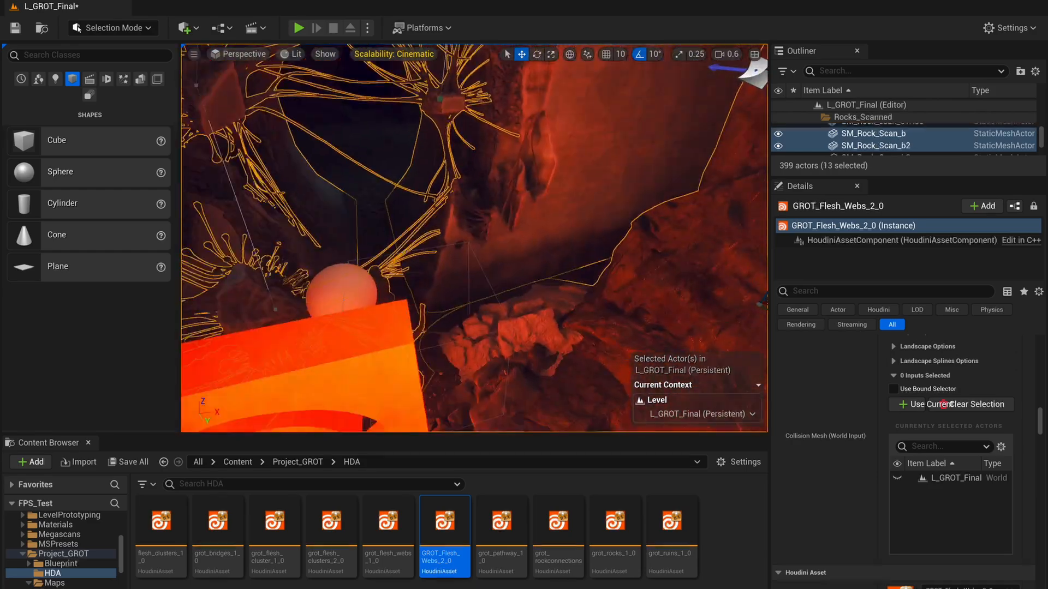
{"action": "key", "text": "s"}
{"action": "right_click_drag", "start_coordinate": [474, 219], "coordinate": [447, 235]}
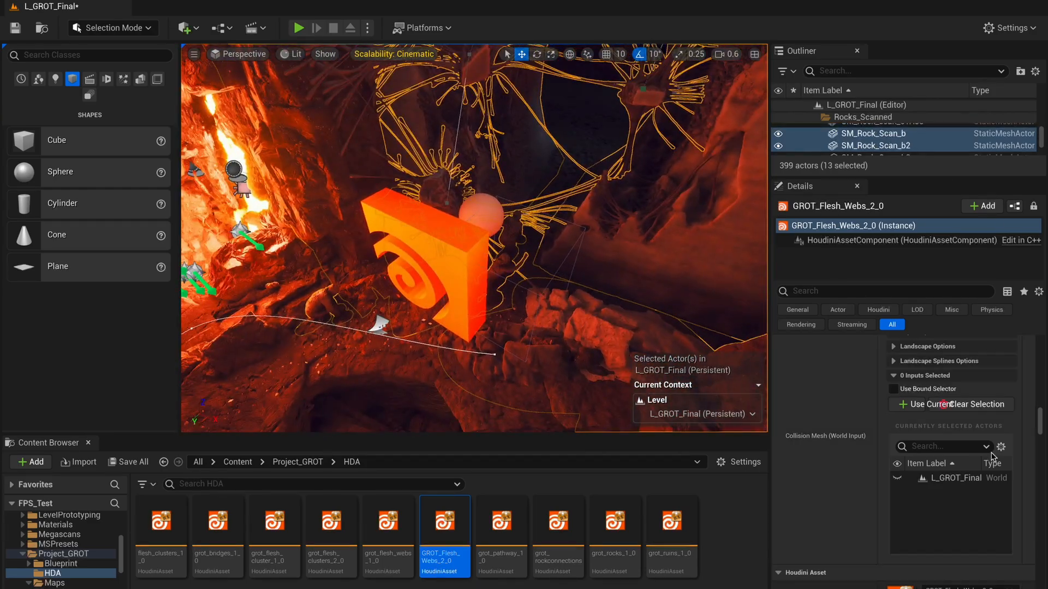
{"action": "left_click", "coordinate": [911, 406]}
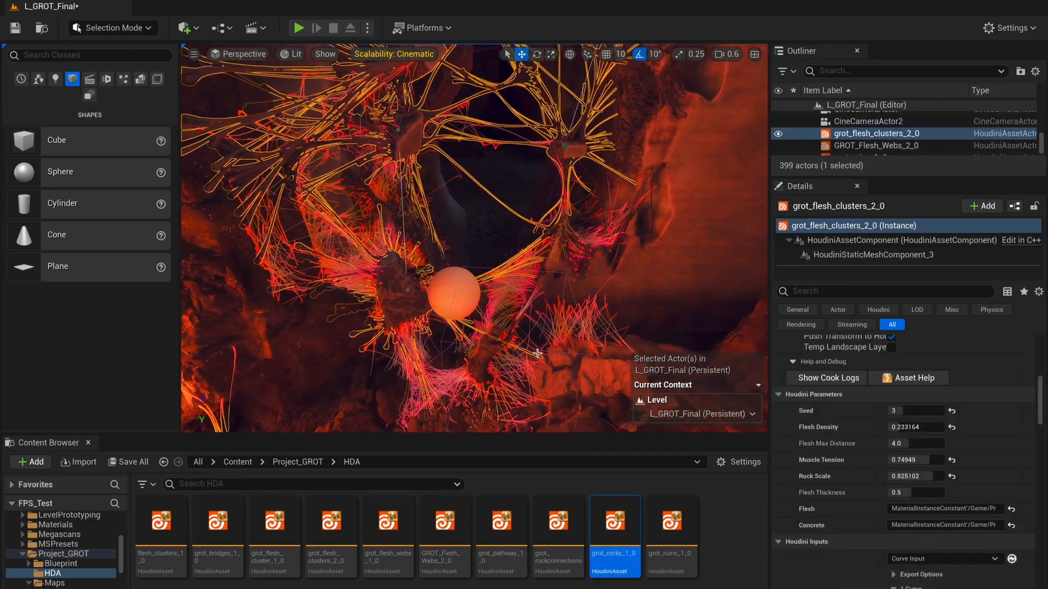
Hide the editor helpers in the viewport and inspect the webs generated around the sphere, ruins and rocks
{"action": "key", "text": "g"}
{"action": "right_click_drag", "start_coordinate": [522, 350], "coordinate": [515, 311]}
{"action": "key", "text": "w"}
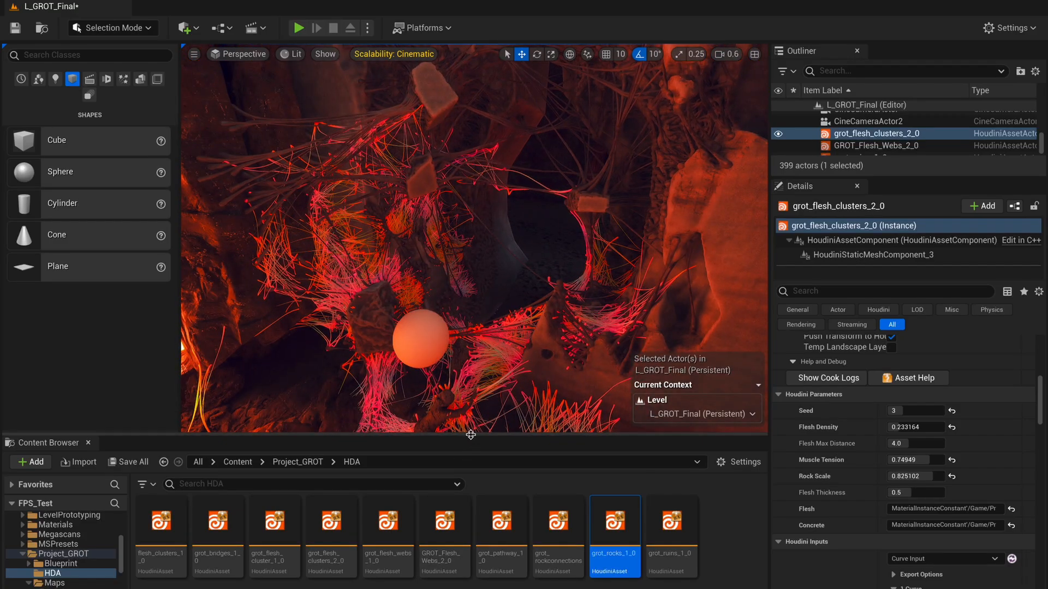
Close the docked content browser and inspect the generated webs from several angles around the sphere, ruins and floating rocks
{"action": "left_click", "coordinate": [88, 442]}
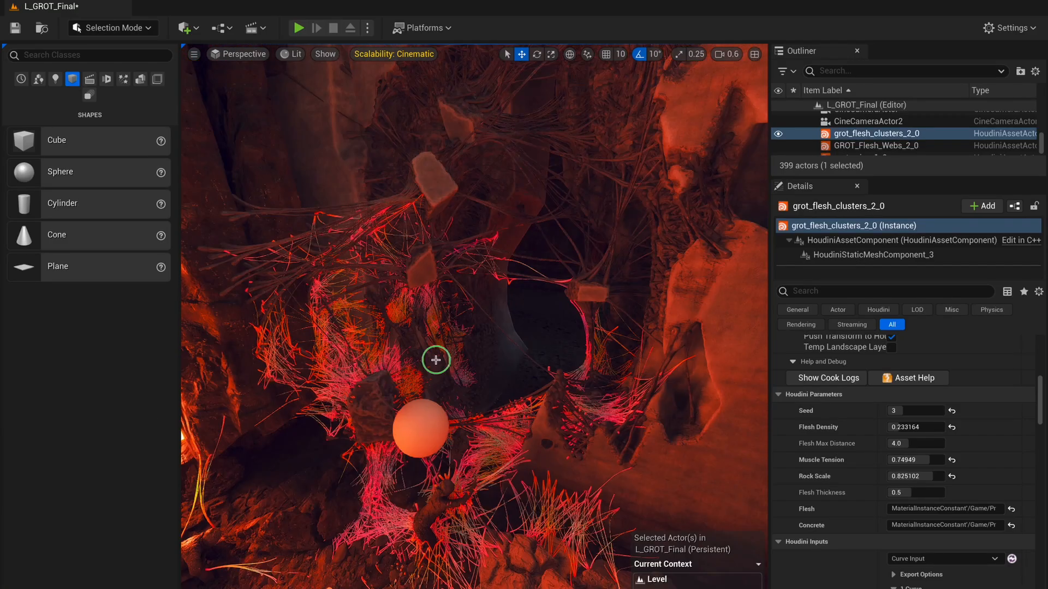
{"action": "key", "text": "w"}
{"action": "scroll", "coordinate": [435, 360], "scroll_direction": "down", "scroll_amount": 3}
{"action": "right_click_drag", "start_coordinate": [435, 360], "coordinate": [299, 384]}
{"action": "key", "text": "d"}
{"action": "key", "text": "s"}
{"action": "key", "text": "w"}
{"action": "key", "text": "d"}
{"action": "key", "text": "w"}
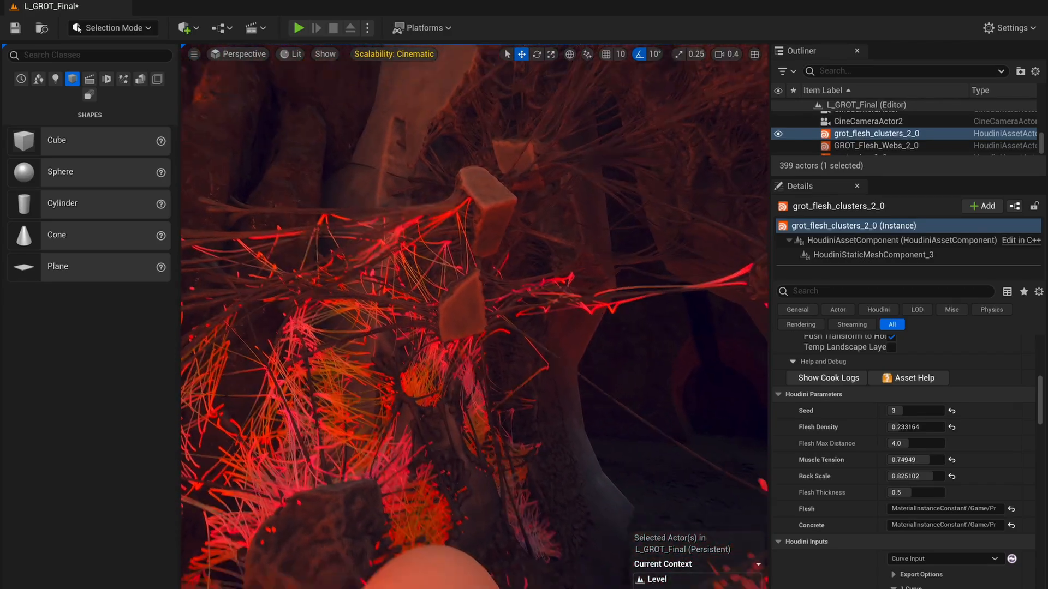
{"action": "key", "text": "s"}
{"action": "right_click_drag", "start_coordinate": [436, 338], "coordinate": [442, 365]}
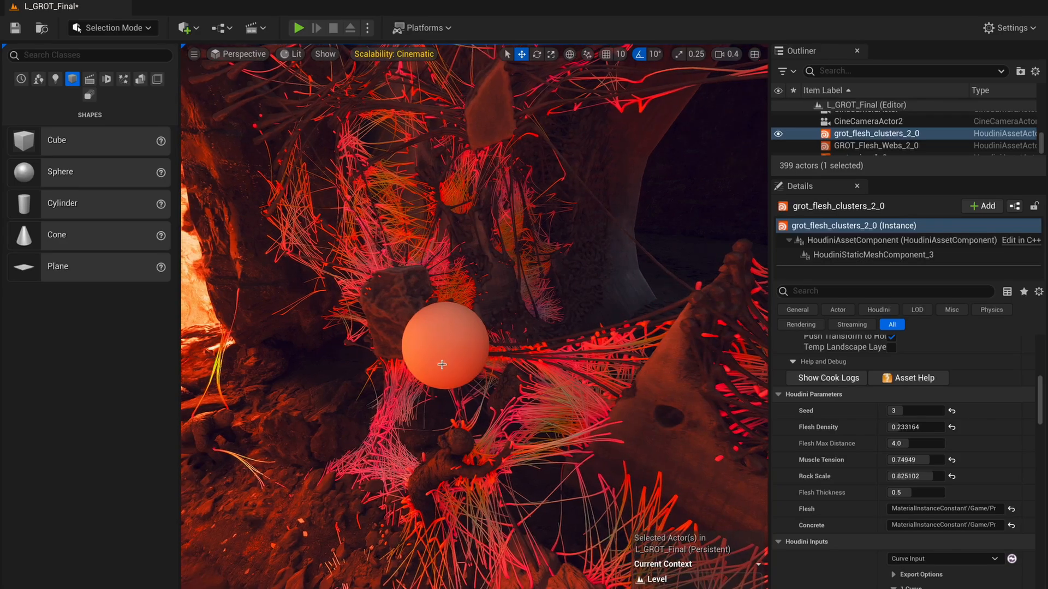
Apply MI_Ruins_Flesh as the flesh material of GROT_Flesh_Webs_2_0 and look over the webs around the ruins
{"action": "left_click", "coordinate": [539, 416]}
{"action": "key", "text": "ctrl+space"}
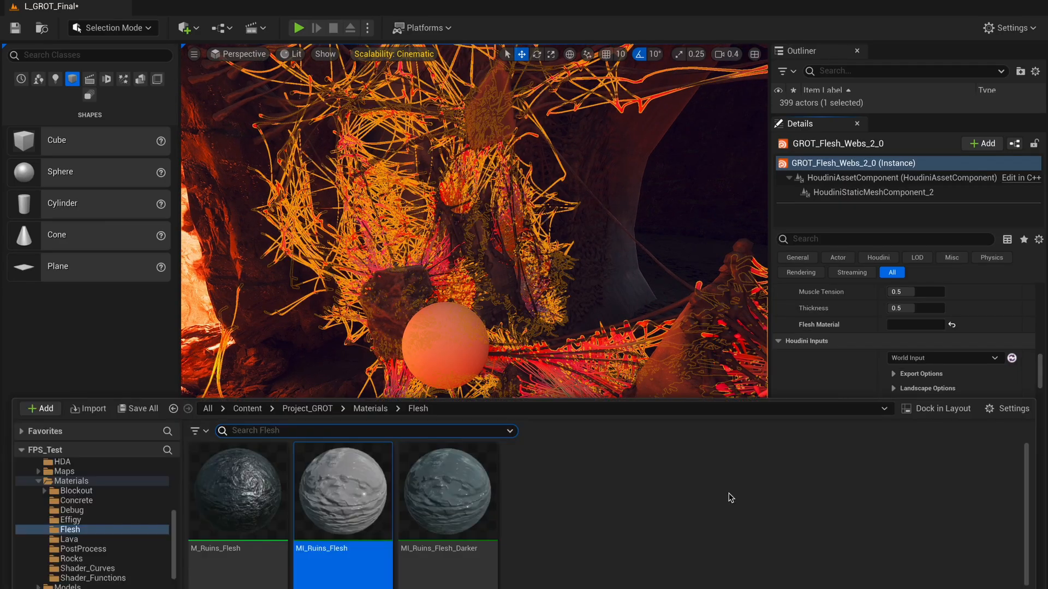
{"action": "left_click_drag", "start_coordinate": [342, 510], "coordinate": [916, 325]}
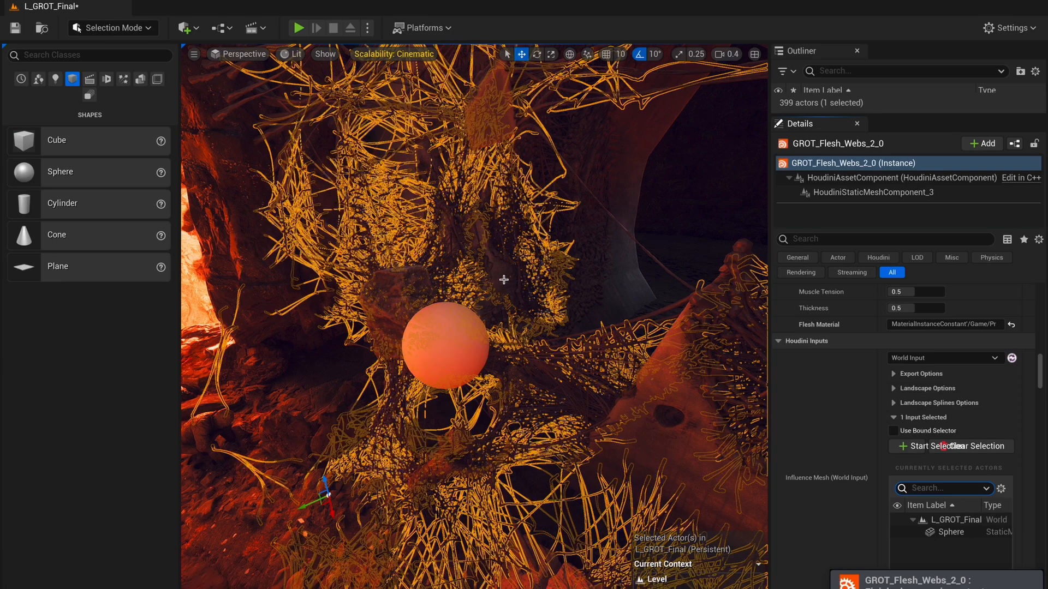
{"action": "left_click", "coordinate": [525, 328]}
{"action": "mouse_move", "coordinate": [525, 328]}
{"action": "right_mouse_down"}
{"action": "mouse_move", "coordinate": [541, 262]}
{"action": "mouse_move", "coordinate": [513, 263]}
{"action": "mouse_move", "coordinate": [518, 294]}
{"action": "mouse_move", "coordinate": [505, 302]}
{"action": "mouse_move", "coordinate": [516, 332]}
{"action": "right_mouse_up"}
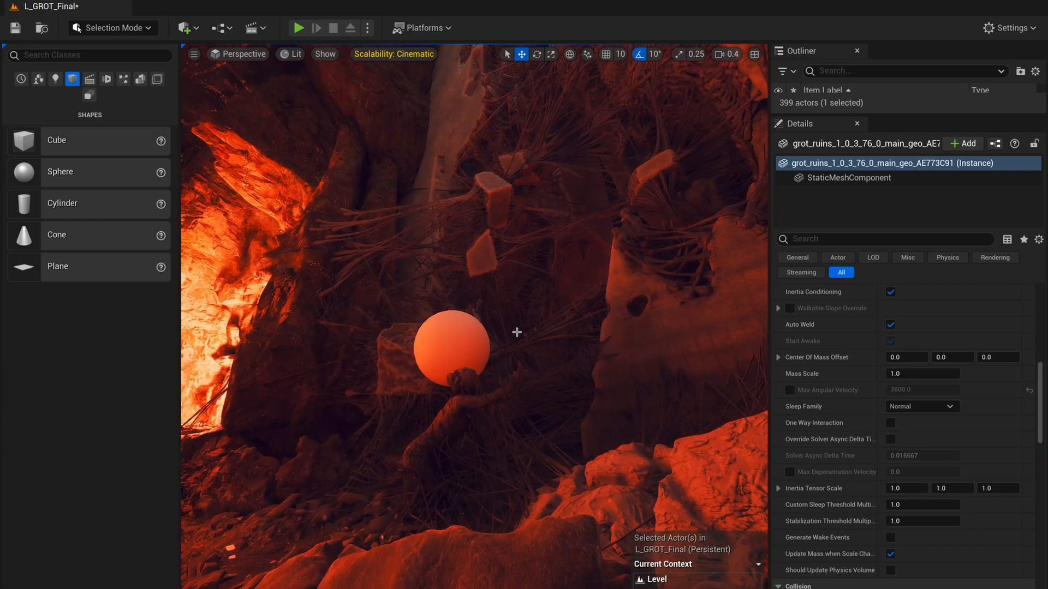
{"action": "key", "text": "ctrl+z"}
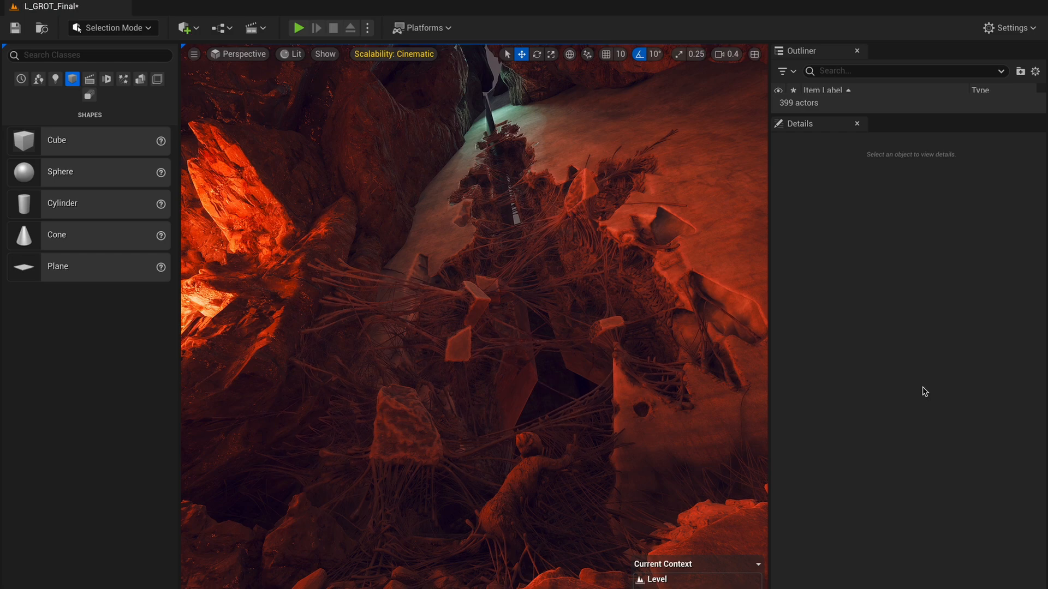
{"action": "right_click_drag", "start_coordinate": [542, 326], "coordinate": [538, 354]}
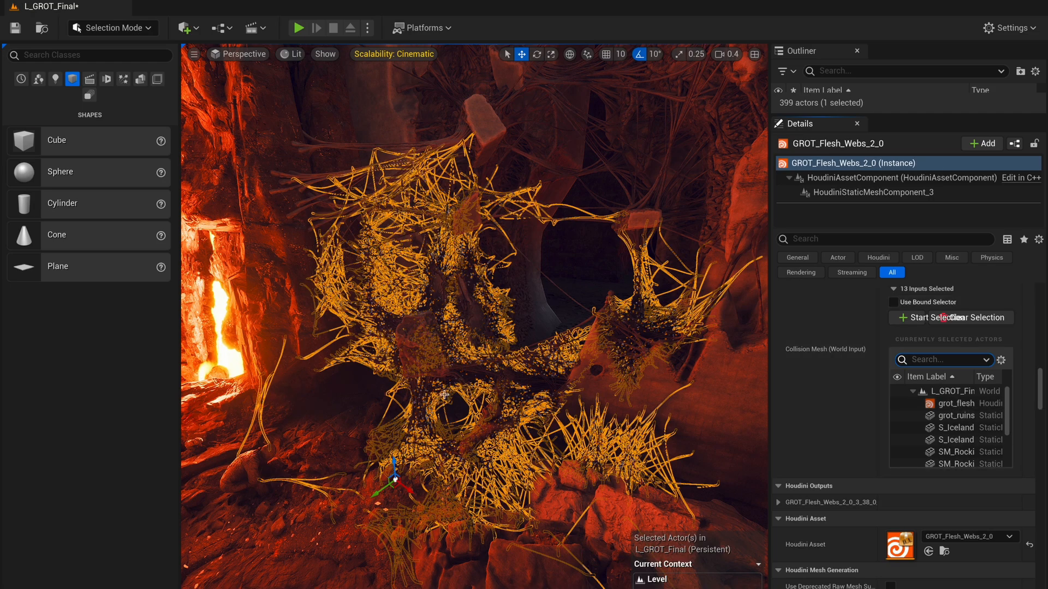
Select grot_flesh_clusters_2_0, show the editor helpers again and shift its rock slightly lower, away from the ruin's opening
{"action": "left_click", "coordinate": [411, 340]}
{"action": "right_click_drag", "start_coordinate": [434, 339], "coordinate": [432, 310]}
{"action": "key", "text": "g"}
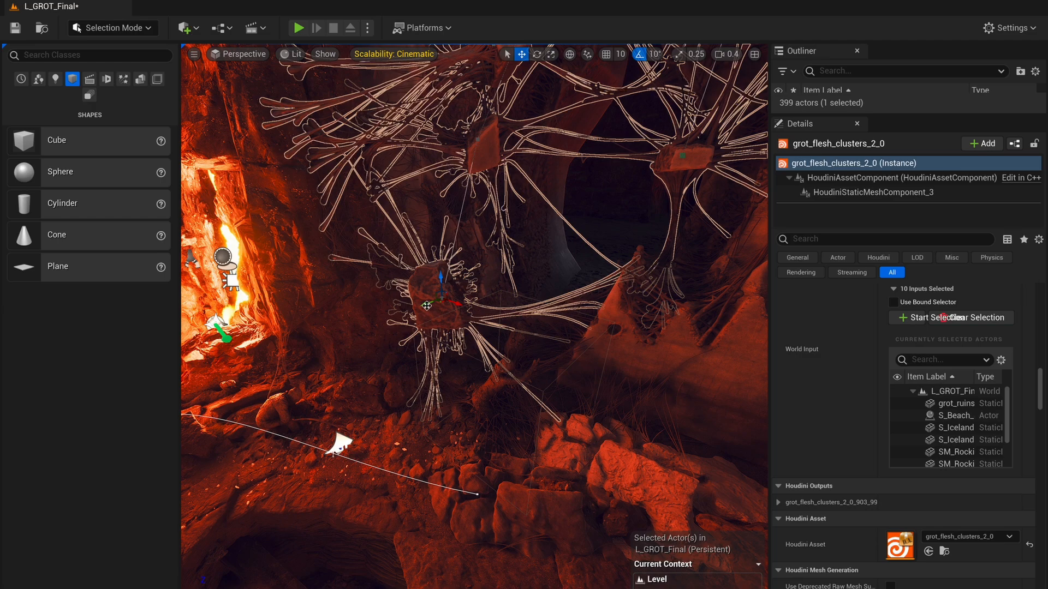
{"action": "left_click_drag", "start_coordinate": [382, 324], "coordinate": [379, 323]}
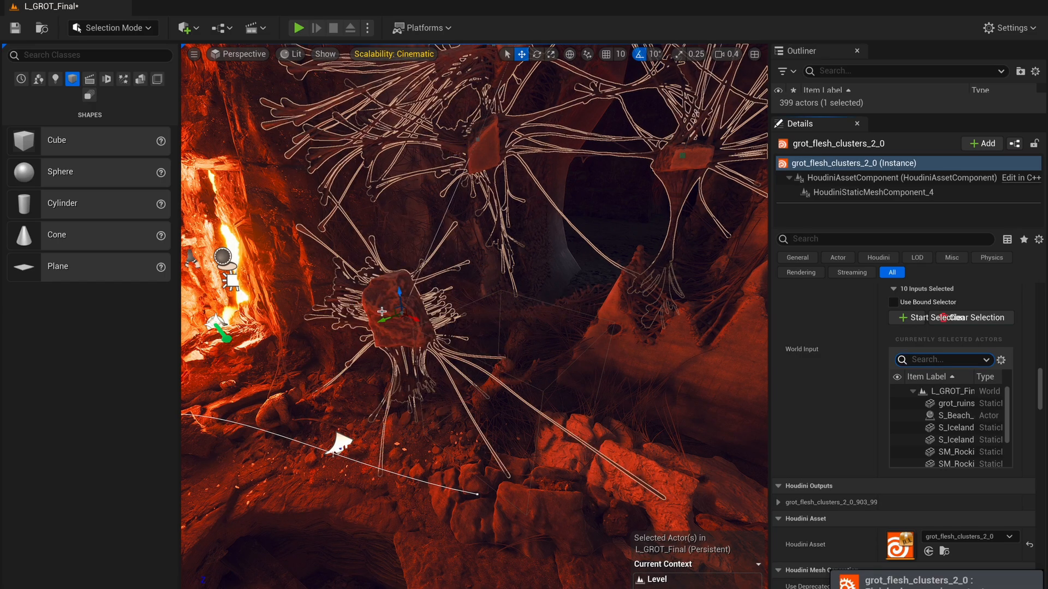
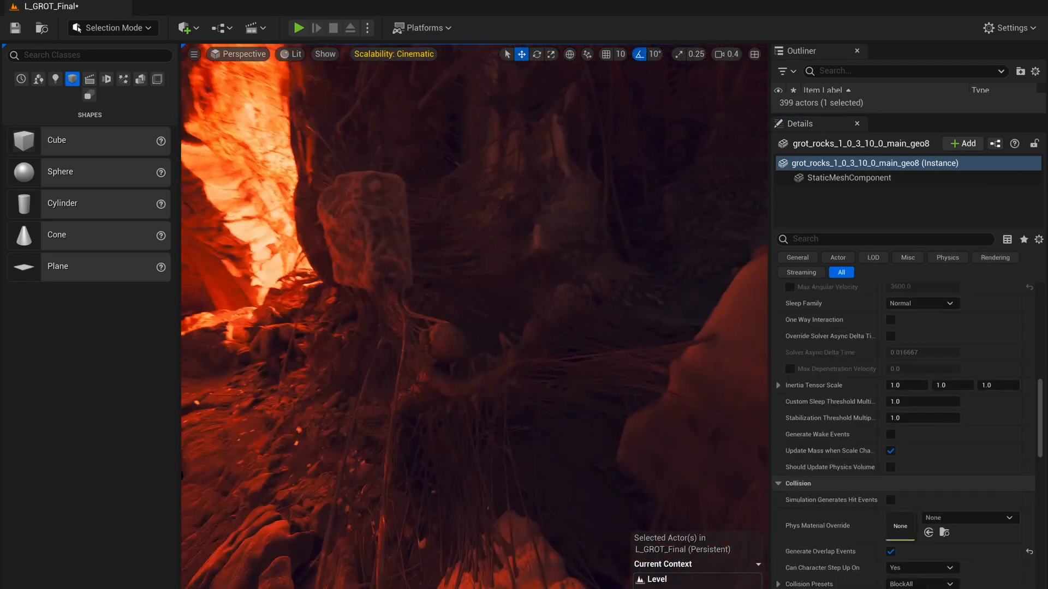
Examine the fleshy strands up close around the rock and the rockified figure, and from farther back against the whole ruin
{"action": "scroll", "coordinate": [475, 317], "scroll_direction": "down", "scroll_amount": 1}
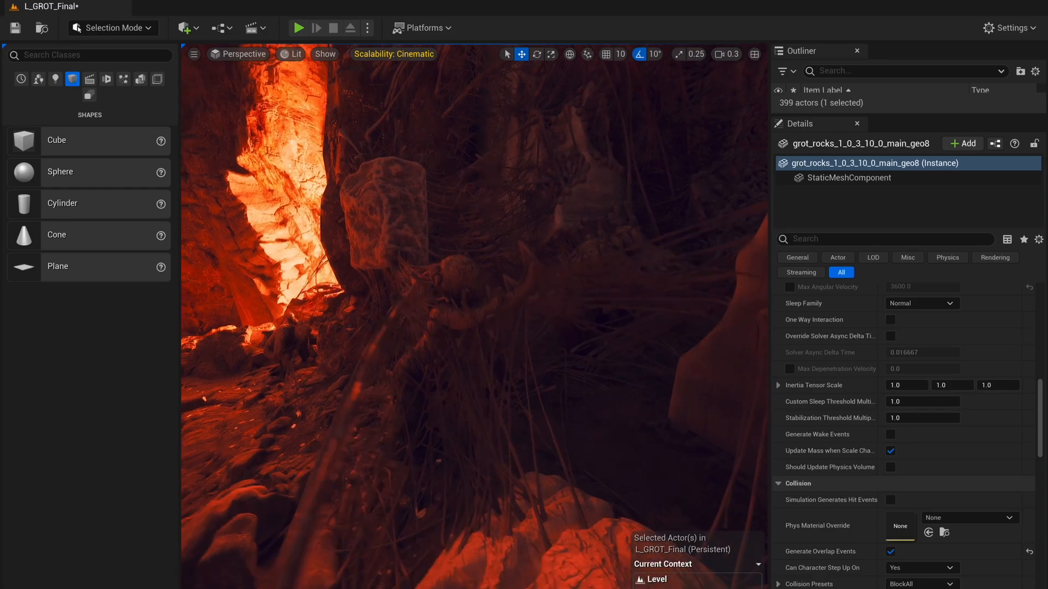
{"action": "key", "text": "a"}
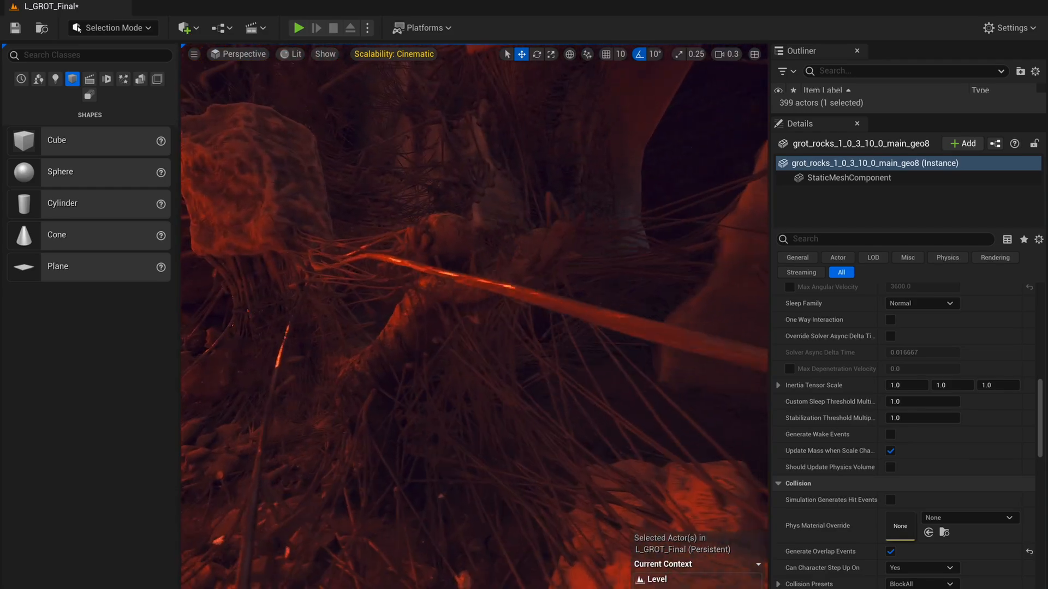
{"action": "key", "text": "a"}
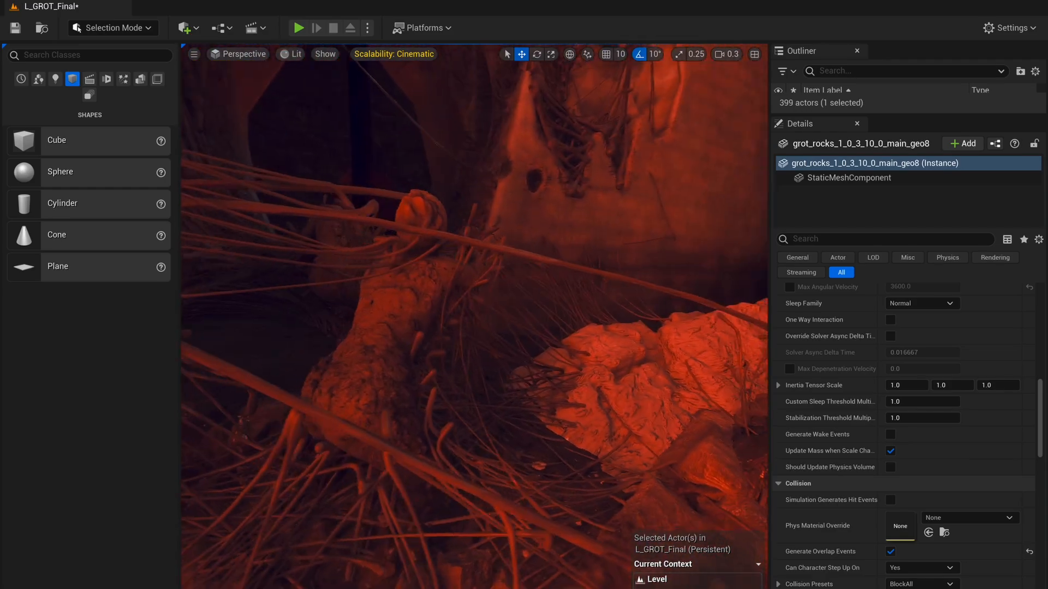
{"action": "key", "text": "a"}
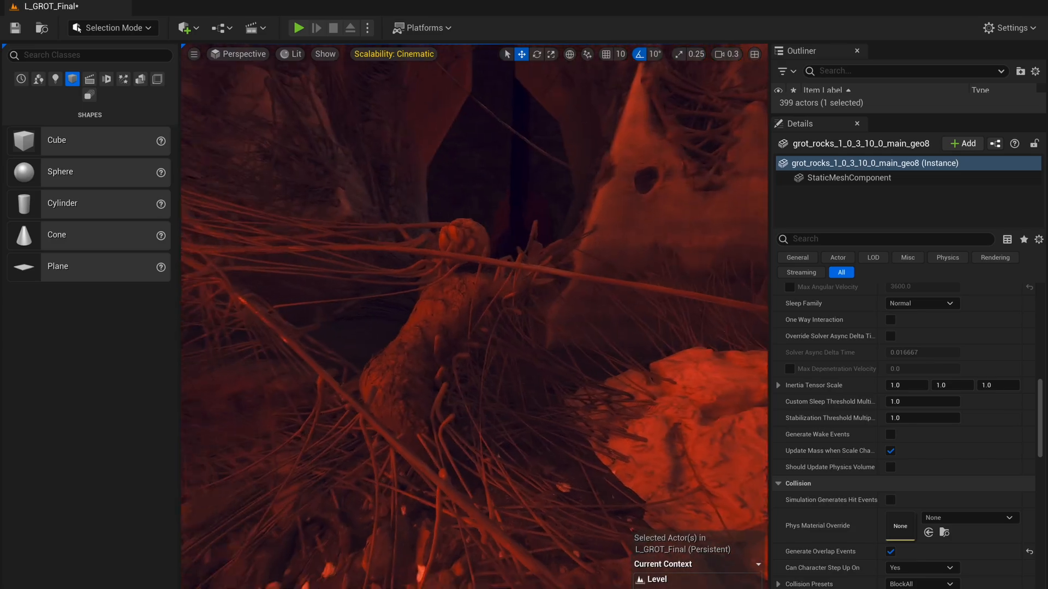
{"action": "scroll", "coordinate": [475, 317], "scroll_direction": "up", "scroll_amount": 2}
{"action": "key", "text": "s"}
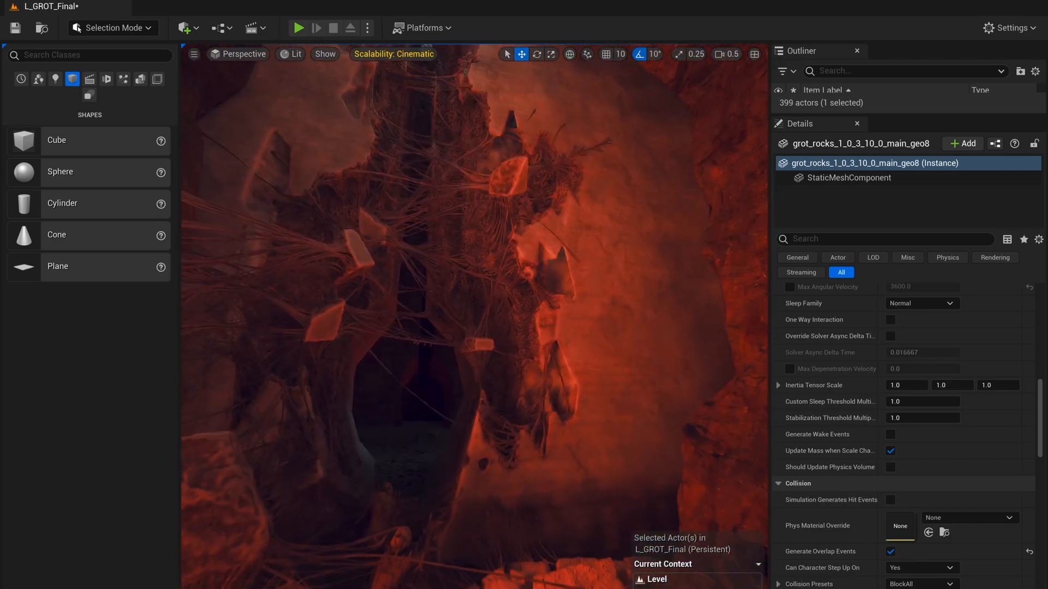
{"action": "key", "text": "s"}
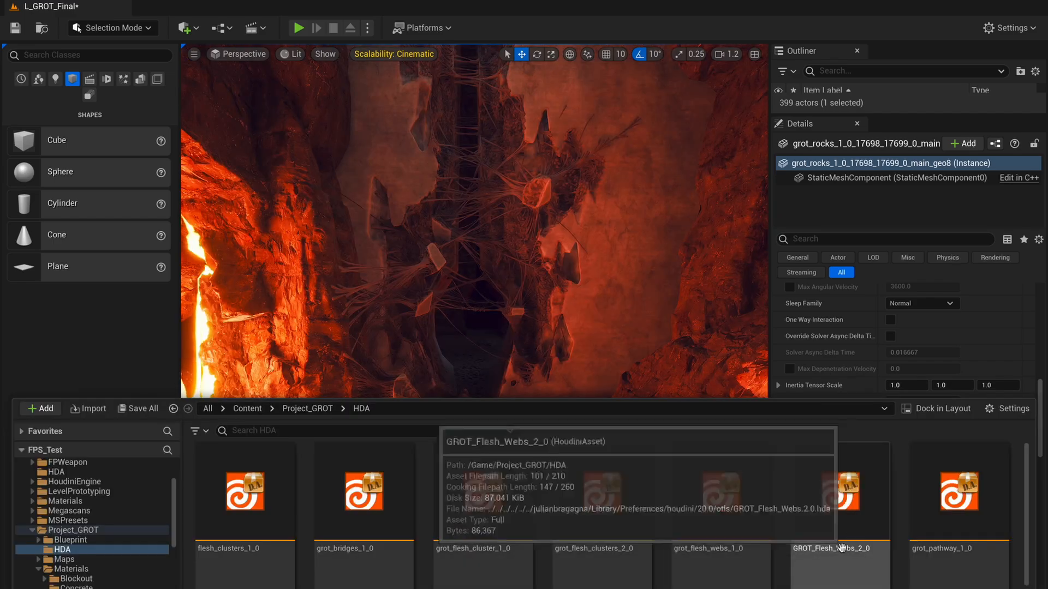
Place a second GROT_Flesh_Webs_2_0 asset as Sop/grot_flesh_webs::2.0 in front of the ruin, and add a sphere near the adjacent rock wall
{"action": "left_click", "coordinate": [553, 494]}
{"action": "left_click_drag", "start_coordinate": [539, 476], "coordinate": [653, 507]}
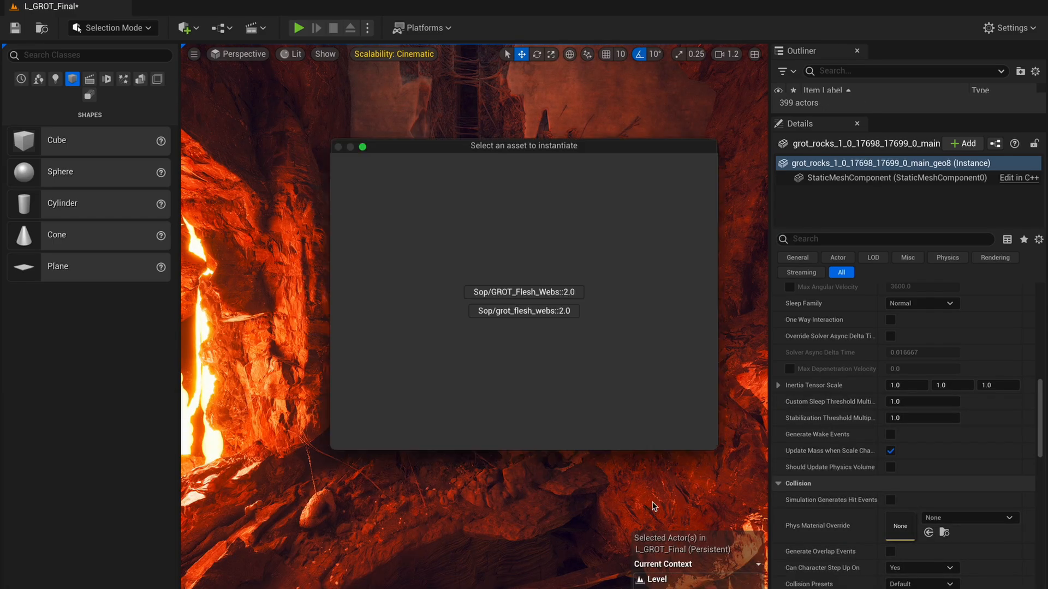
{"action": "left_click", "coordinate": [561, 312]}
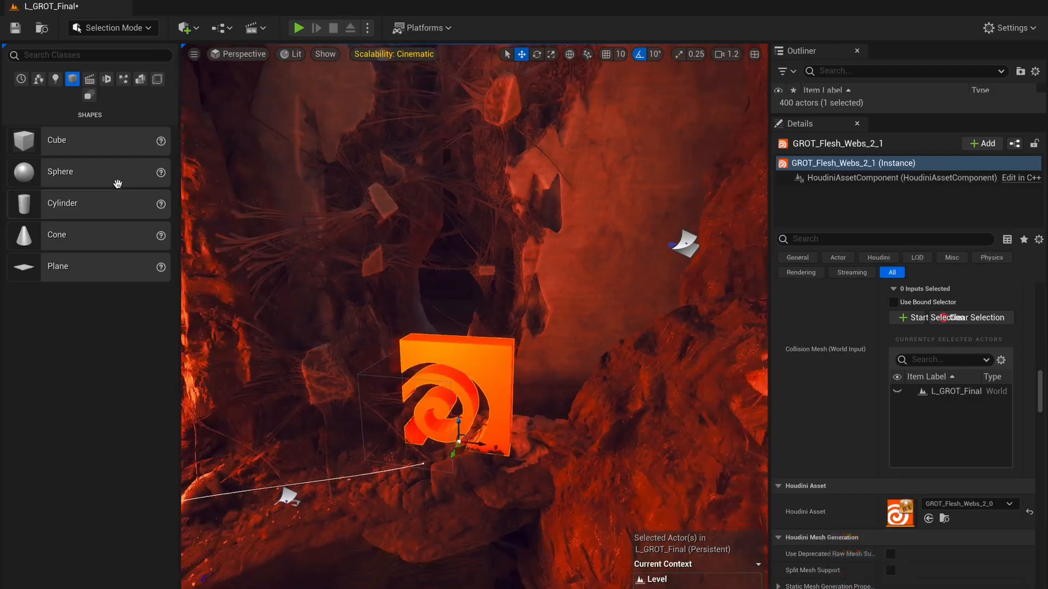
{"action": "left_click_drag", "start_coordinate": [104, 180], "coordinate": [617, 195]}
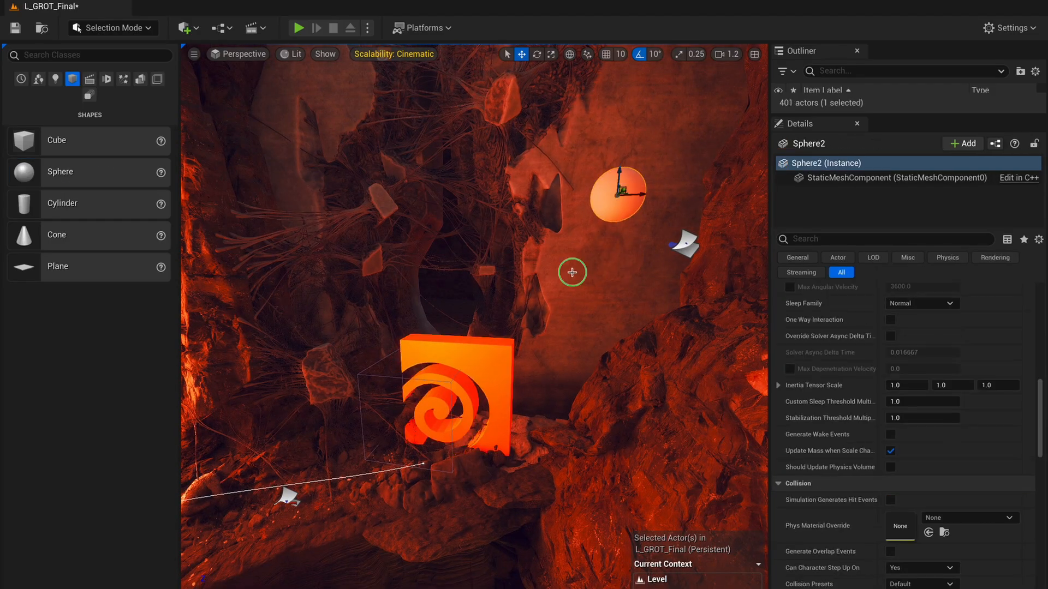
{"action": "key", "text": "s"}
{"action": "right_click_drag", "start_coordinate": [617, 194], "coordinate": [600, 118]}
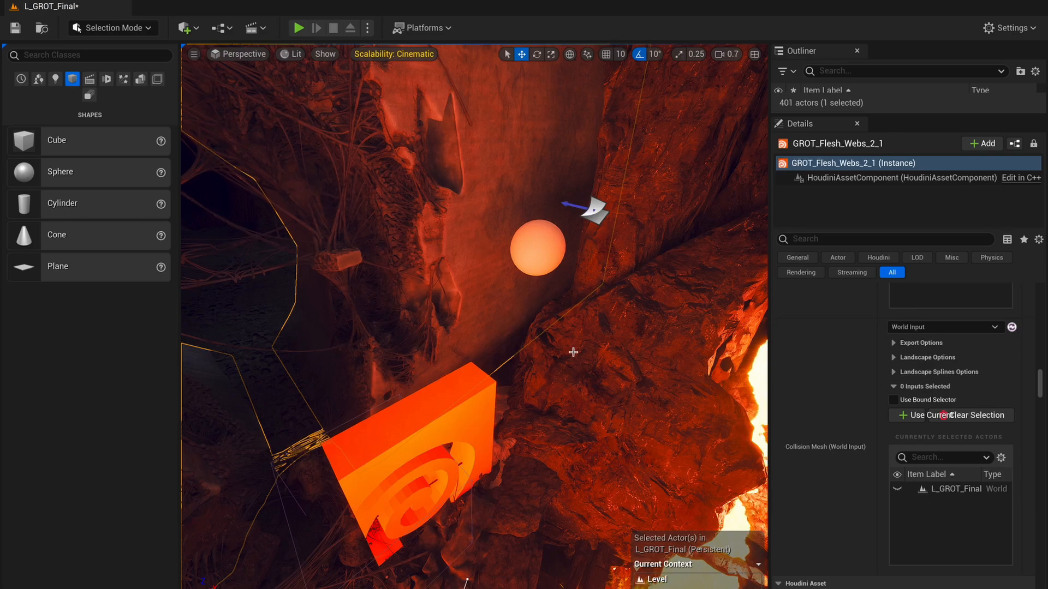
Select the ruins and surrounding rock meshes beside the new sphere and assign them as the collision mesh of GROT_Flesh_Webs_2_1
{"action": "key", "text": "Escape"}
{"action": "left_click", "coordinate": [551, 316], "text": "ctrl"}
{"action": "left_click", "coordinate": [645, 211], "text": "ctrl"}
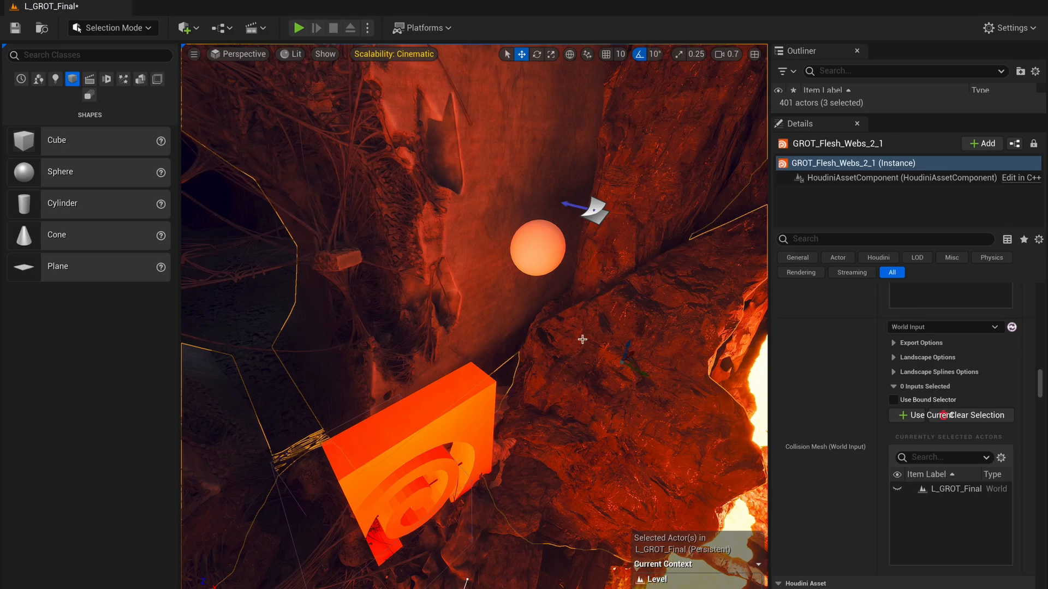
{"action": "left_click", "coordinate": [503, 378], "text": "ctrl"}
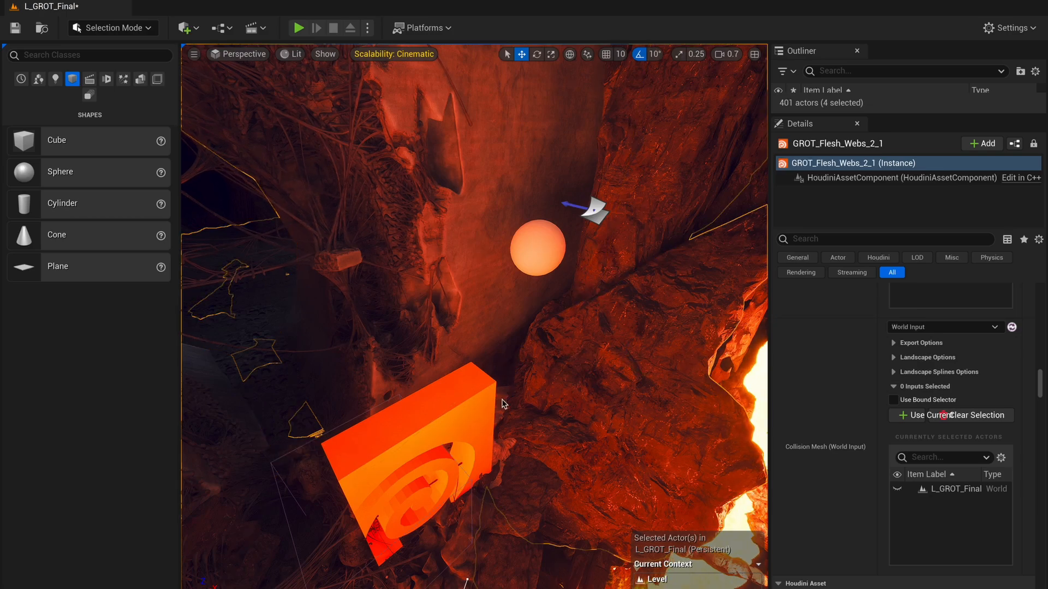
{"action": "left_click", "coordinate": [502, 400], "text": "ctrl"}
{"action": "left_click", "coordinate": [937, 415]}
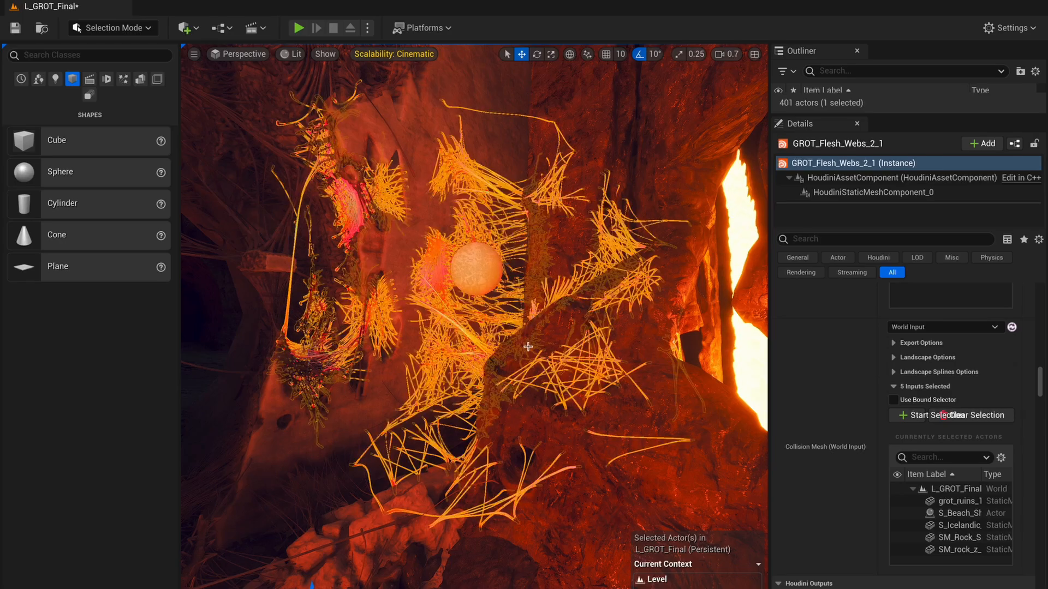
{"action": "mouse_move", "coordinate": [475, 317]}
{"action": "right_mouse_down"}
{"action": "mouse_move", "coordinate": [508, 354]}
{"action": "mouse_move", "coordinate": [494, 357]}
{"action": "mouse_move", "coordinate": [480, 330]}
{"action": "right_mouse_up"}
Set the Minimum Distance of GROT_Flesh_Webs_2_1 to 2
{"action": "scroll", "coordinate": [847, 488], "scroll_direction": "up", "scroll_amount": 10}
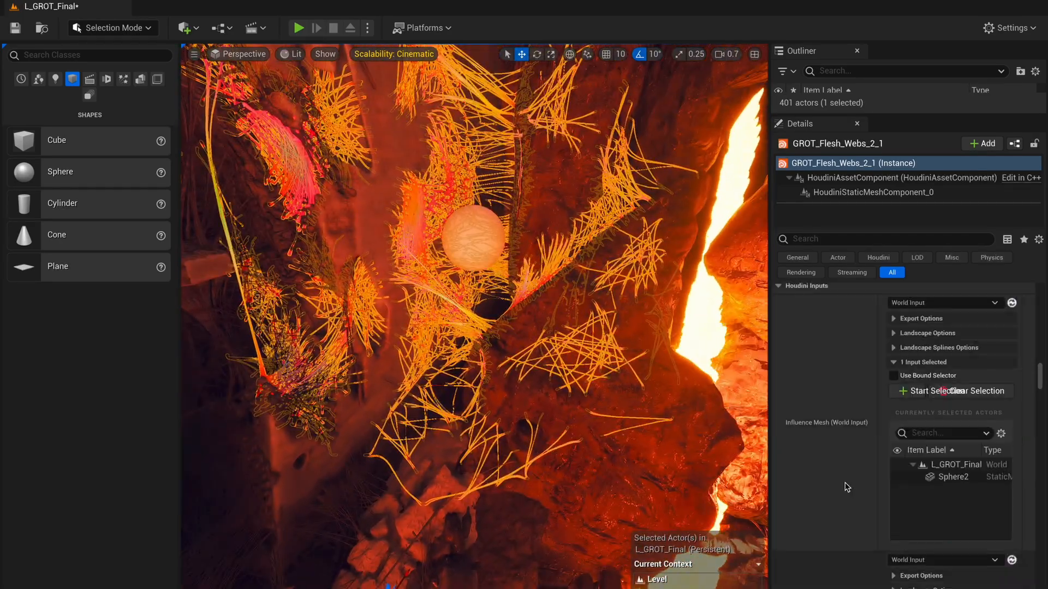
{"action": "scroll", "coordinate": [873, 464], "scroll_direction": "down", "scroll_amount": 8}
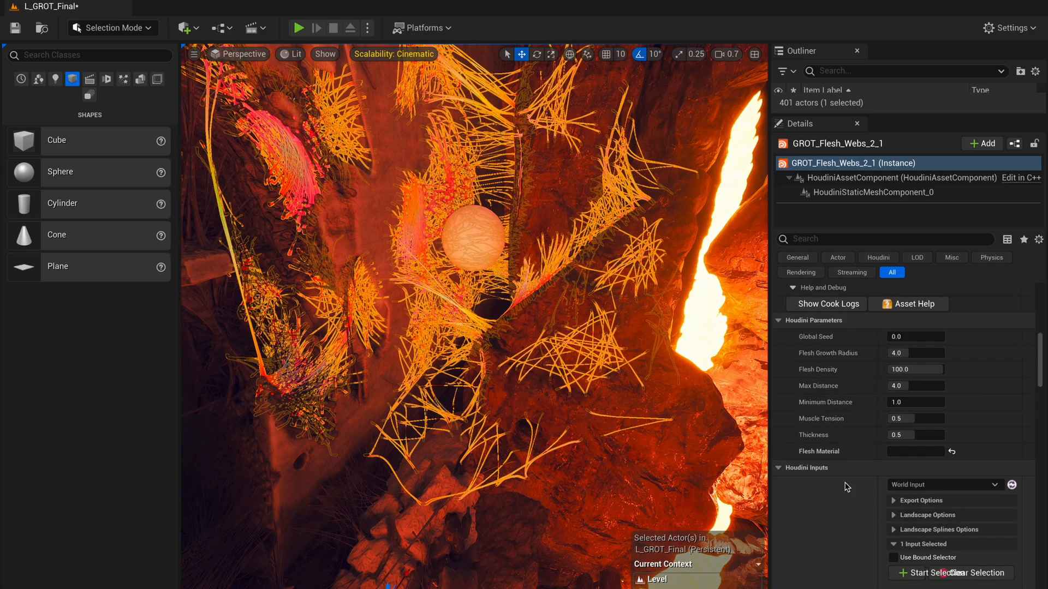
{"action": "left_click", "coordinate": [924, 405]}
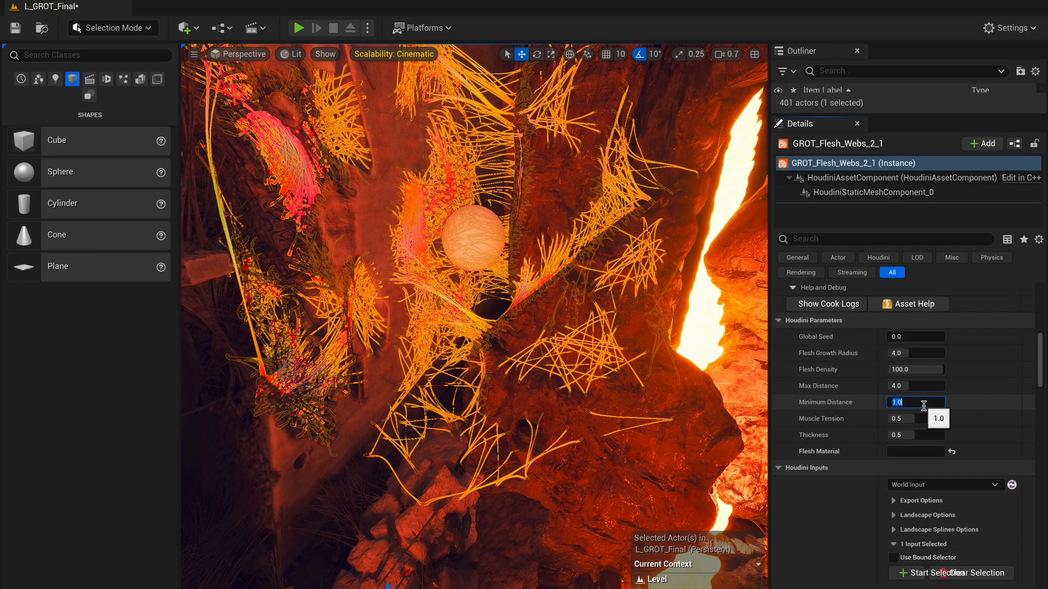
{"action": "type", "text": "2"}
{"action": "key", "text": "Return"}
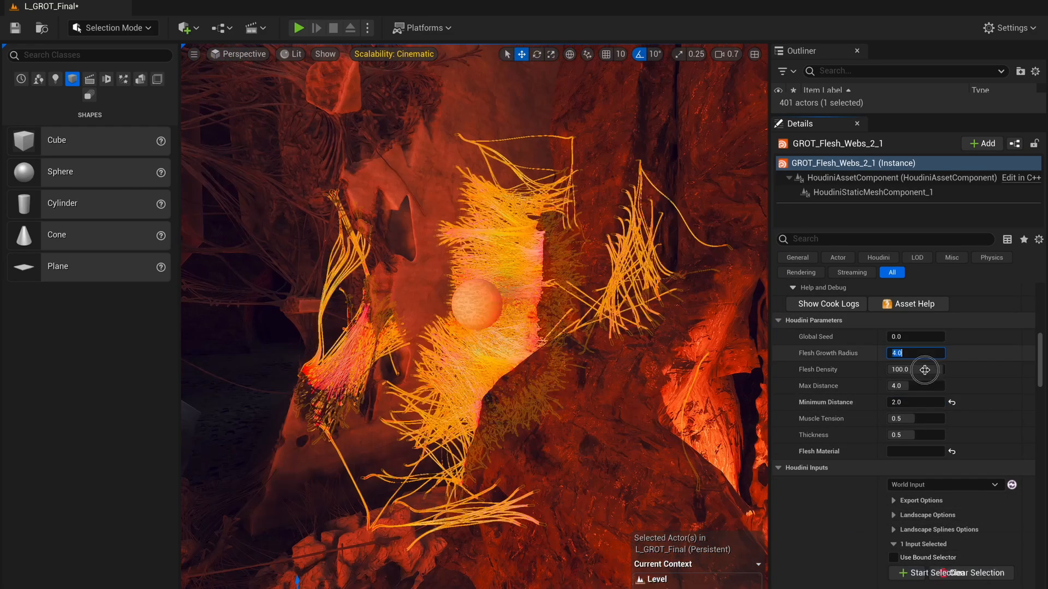
Set Flesh Growth Radius to 8 and Flesh Density to 25 on GROT_Flesh_Webs_2_1, and inspect the webs with editor helpers hidden
{"action": "left_click", "coordinate": [924, 369]}
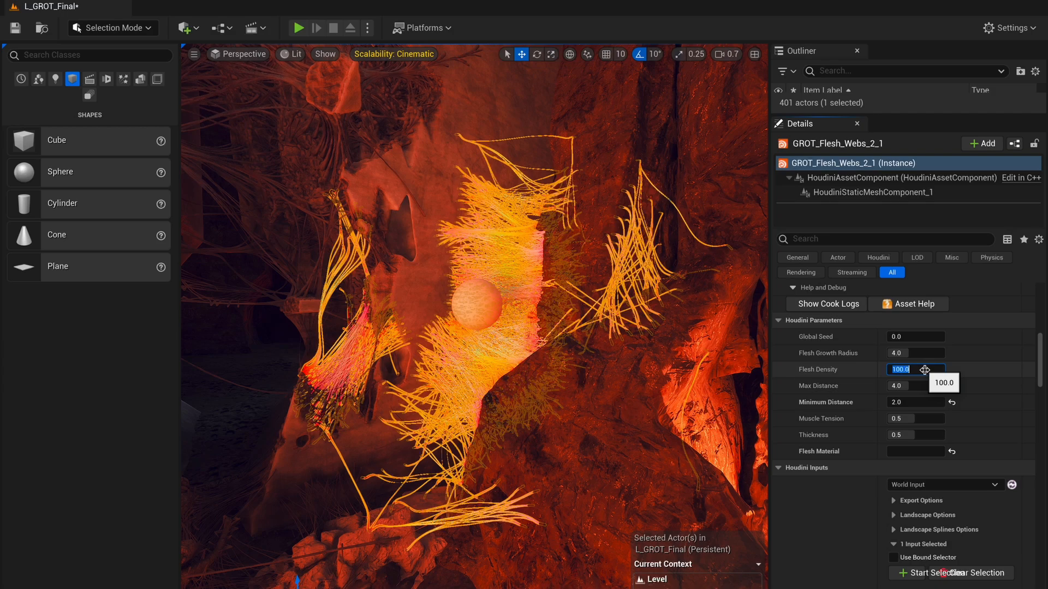
{"action": "key", "text": "Return"}
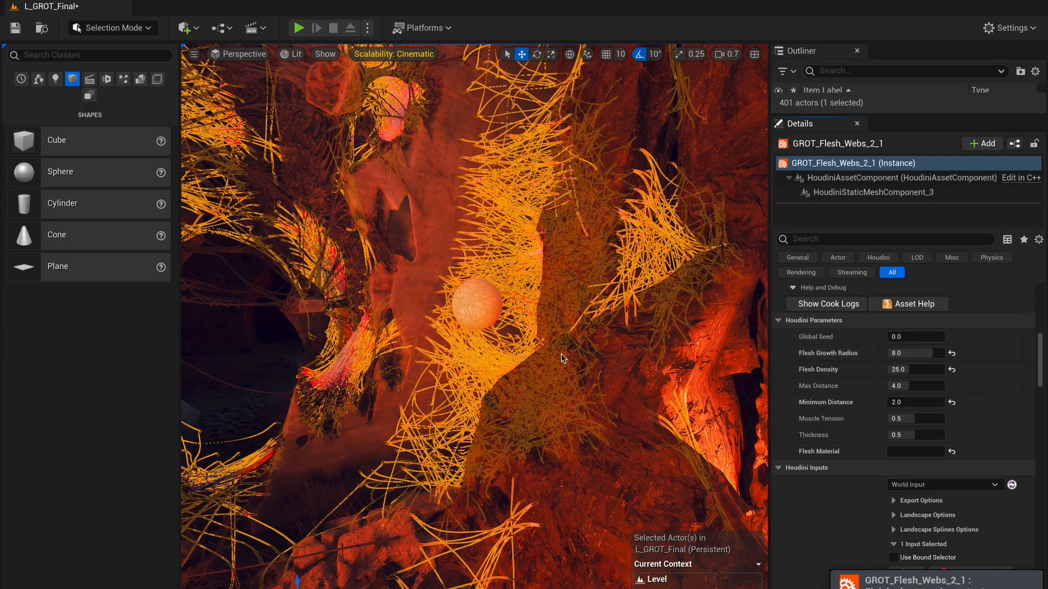
{"action": "key", "text": "s"}
{"action": "right_click_drag", "start_coordinate": [545, 327], "coordinate": [486, 300]}
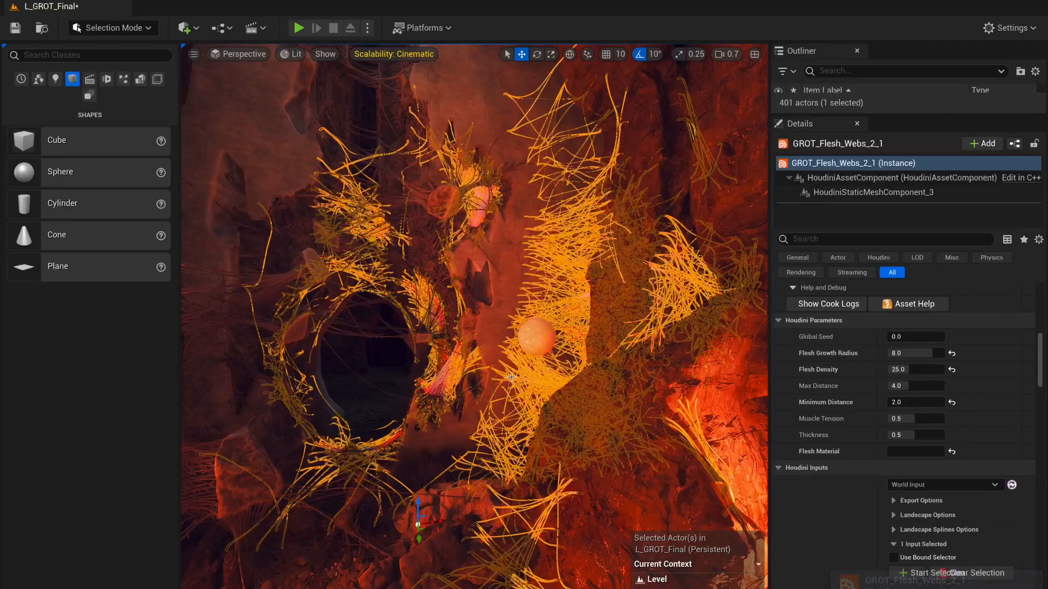
{"action": "right_click_drag", "start_coordinate": [480, 362], "coordinate": [487, 397]}
{"action": "key", "text": "g"}
{"action": "key", "text": "s"}
{"action": "key", "text": "w"}
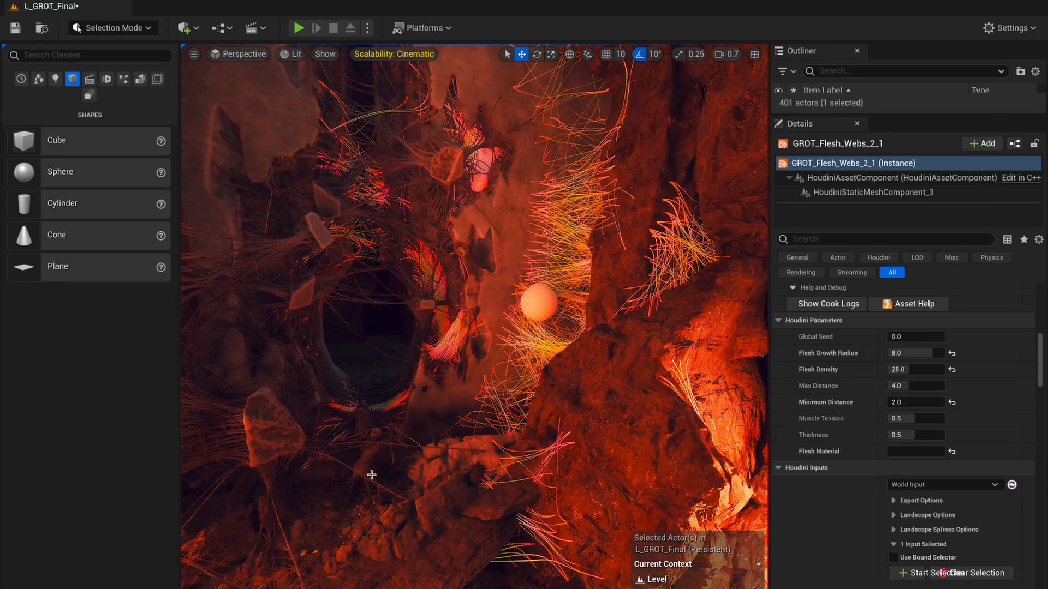
Assign a flesh material instance from the Project_GROT content as the Flesh Material of GROT_Flesh_Webs_2_1
{"action": "key", "text": "ctrl+space"}
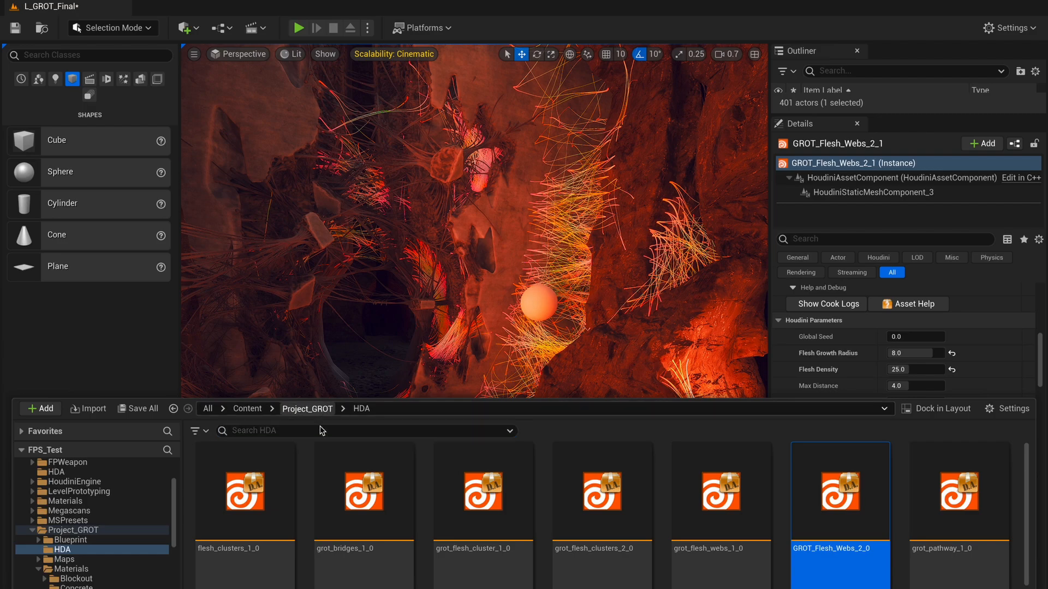
{"action": "left_click", "coordinate": [314, 411]}
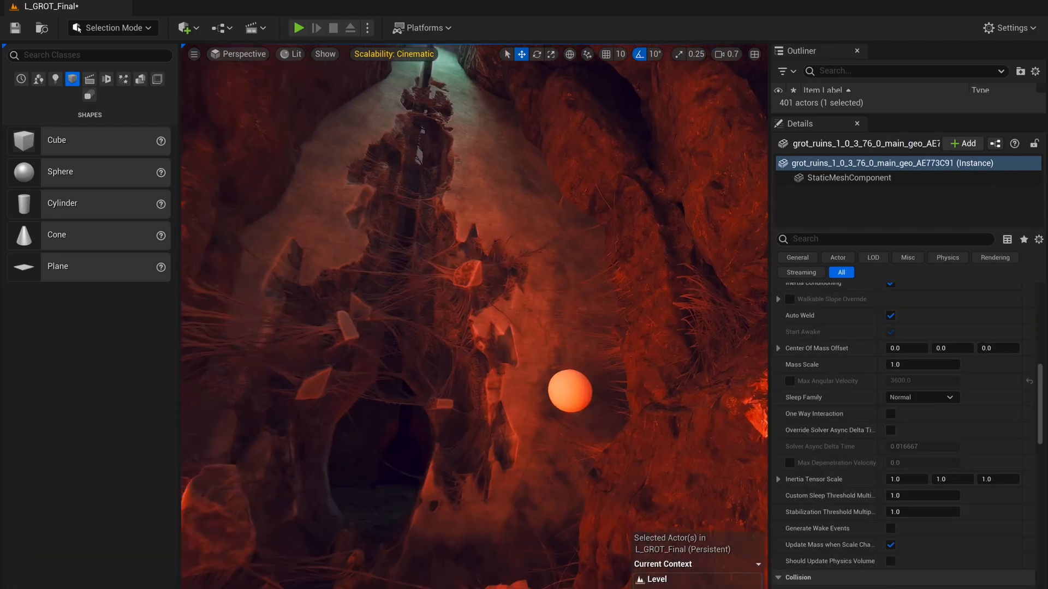
{"action": "right_click_drag", "start_coordinate": [473, 316], "coordinate": [503, 375]}
{"action": "left_click", "coordinate": [505, 371]}
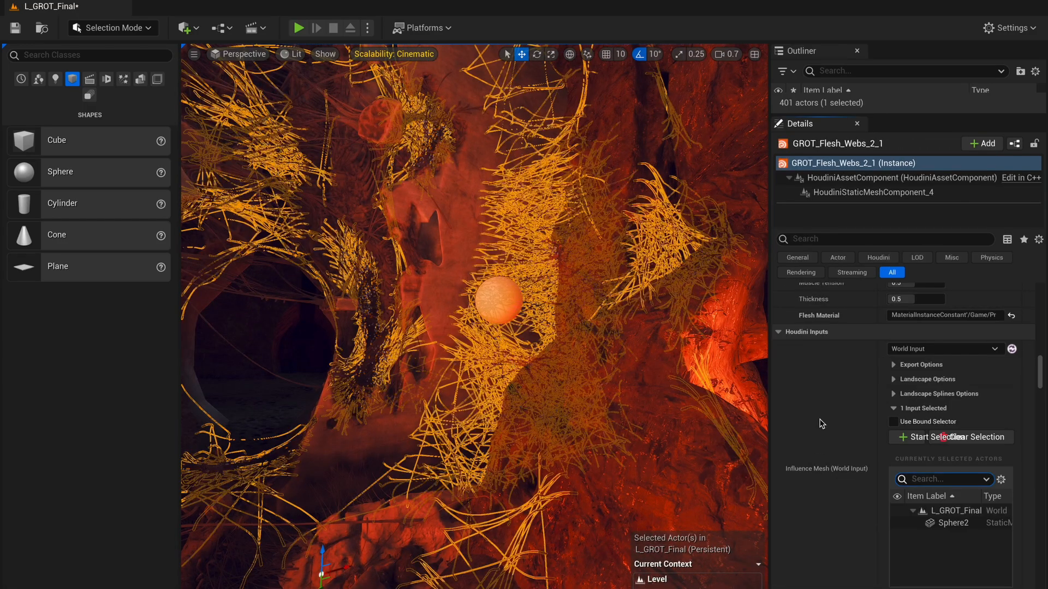
Set the Thickness of GROT_Flesh_Webs_2_1 to 1 and review the webs across the ruin and rock walls
{"action": "scroll", "coordinate": [873, 437], "scroll_direction": "up", "scroll_amount": 5}
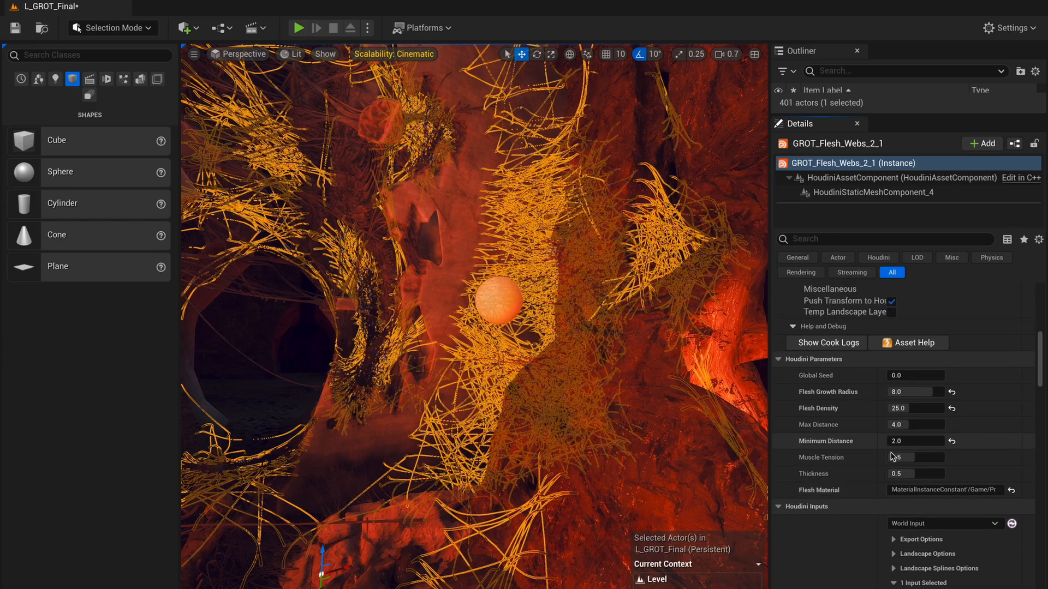
{"action": "left_click", "coordinate": [905, 474]}
{"action": "type", "text": "1"}
{"action": "key", "text": "Return"}
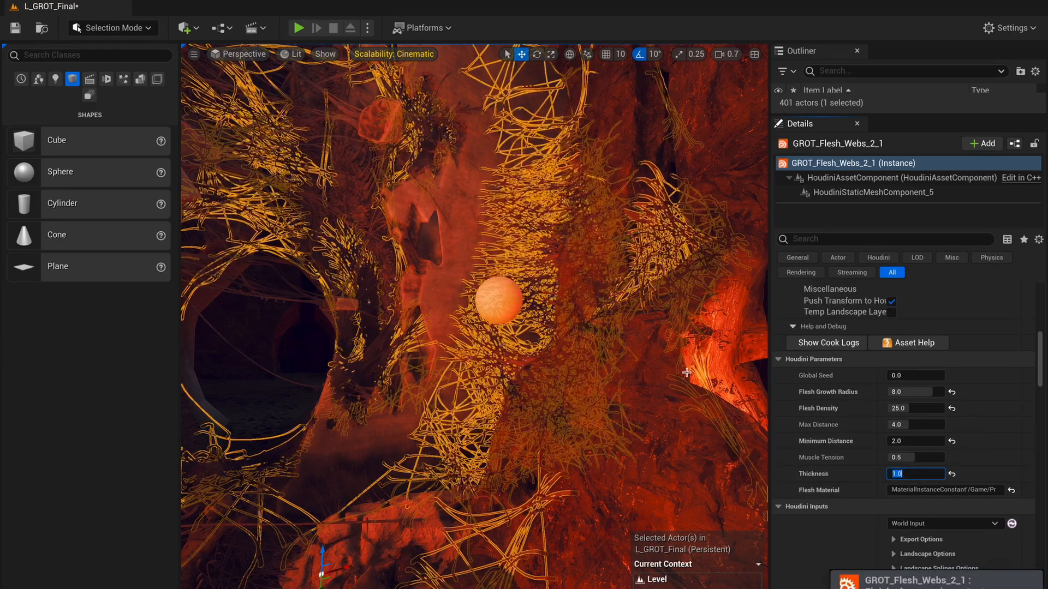
{"action": "right_click_drag", "start_coordinate": [583, 386], "coordinate": [579, 350]}
{"action": "left_click", "coordinate": [583, 386]}
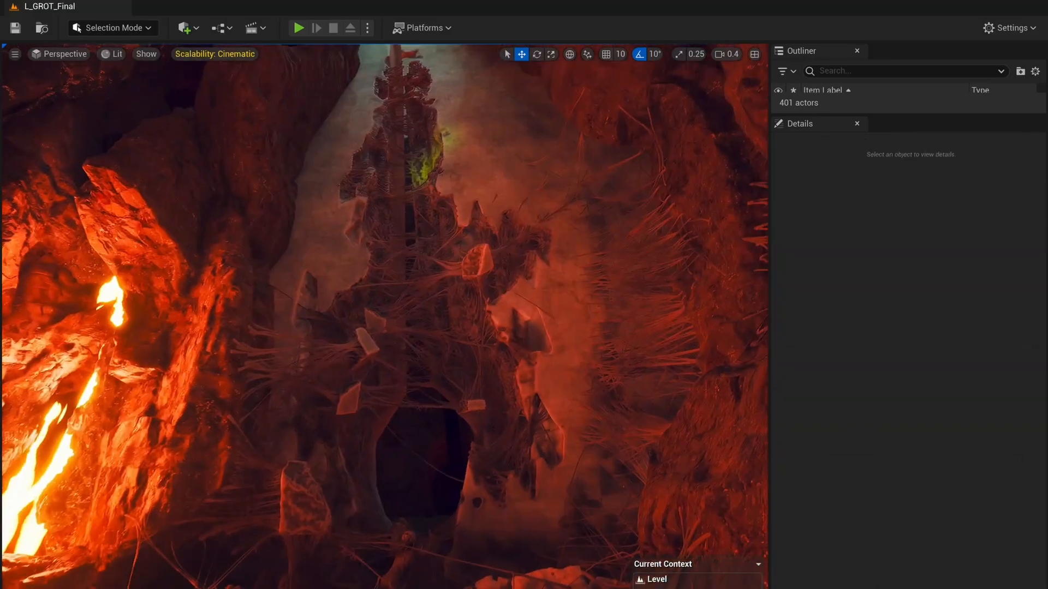
{"action": "mouse_move", "coordinate": [384, 316]}
{"action": "right_mouse_down"}
{"action": "mouse_move", "coordinate": [392, 316]}
{"action": "mouse_move", "coordinate": [378, 309]}
{"action": "right_mouse_up"}
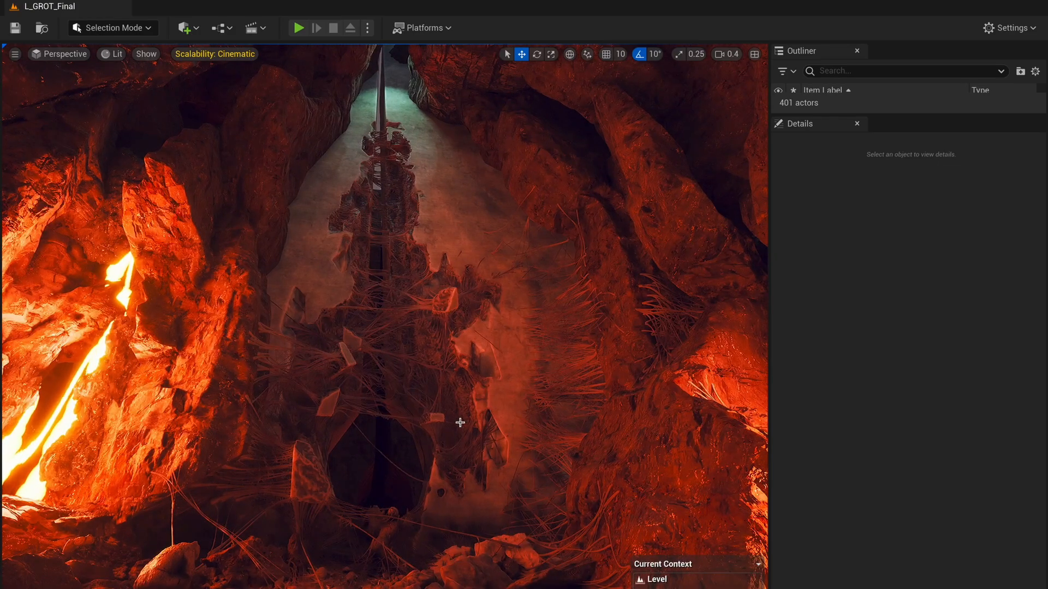